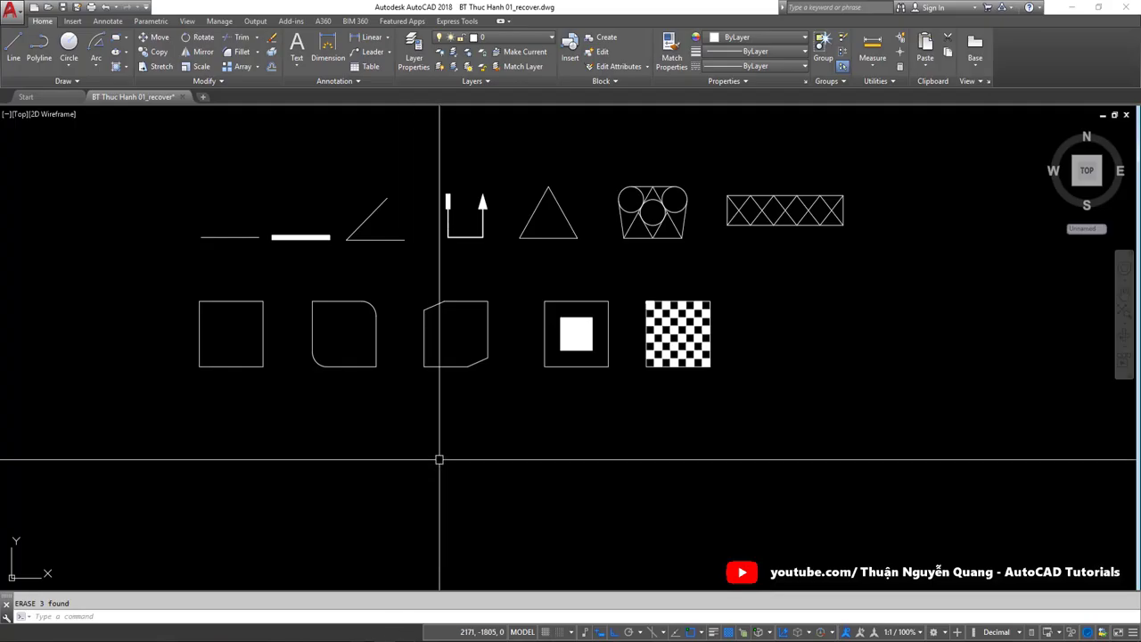
Step: Leave the exercise sheet and bring back the BT Thuc Hanh 01_recover.dwg drawing in AutoCAD
middle_click_drag(438, 458, 384, 362)
Step: Draw the baseline as three 250-unit horizontal segments with Ortho on
scroll(254, 365, "up", 2)
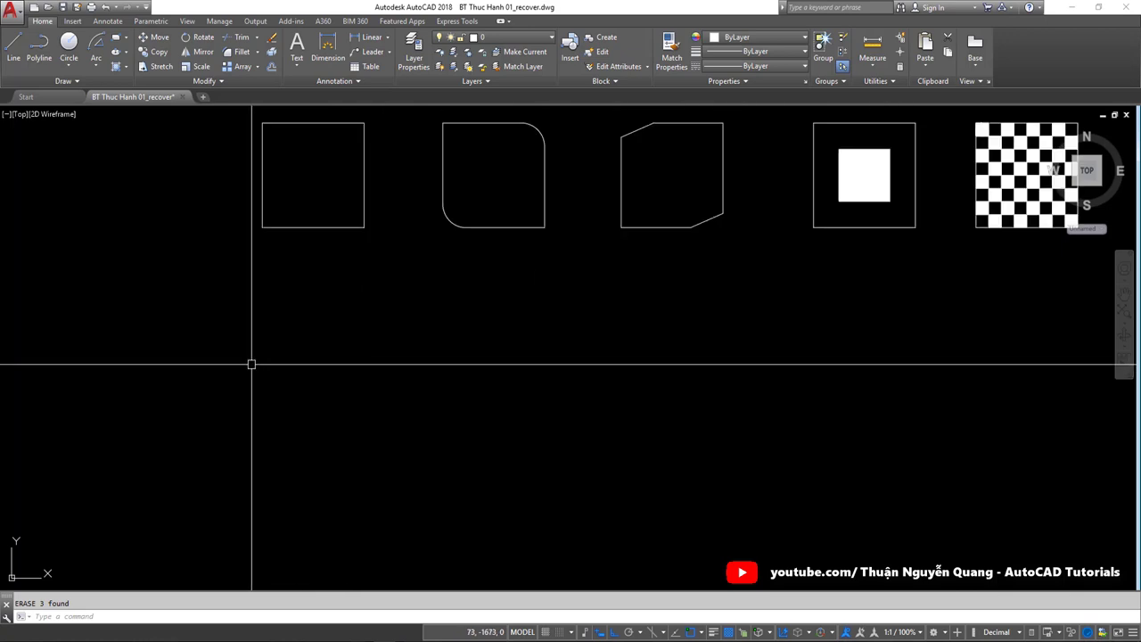
type("l")
key("Return")
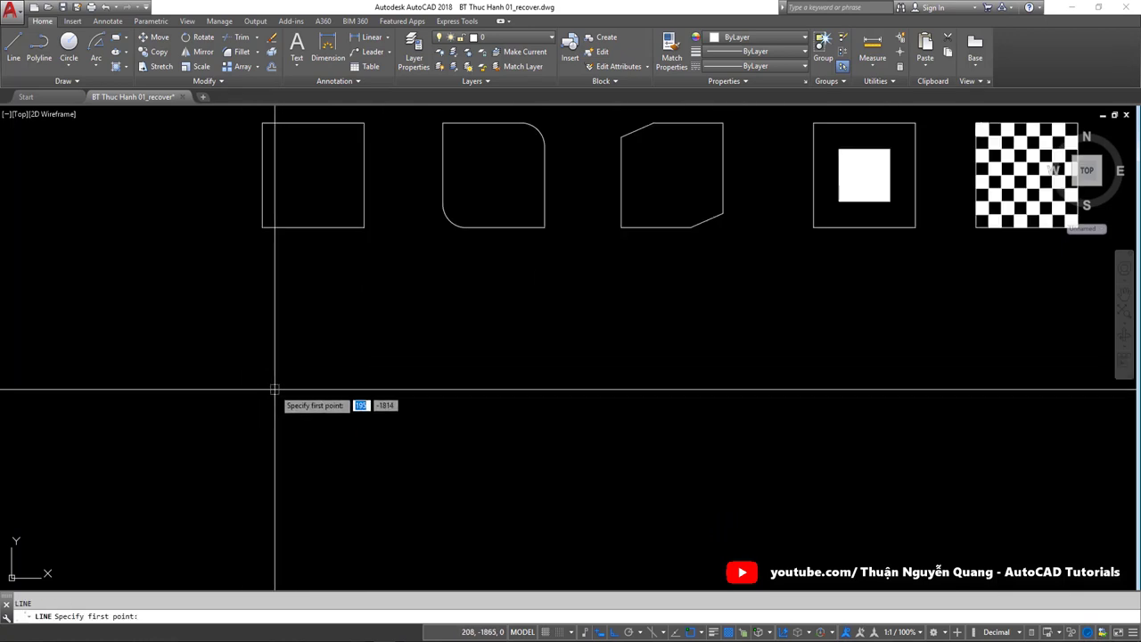
left_click(255, 363)
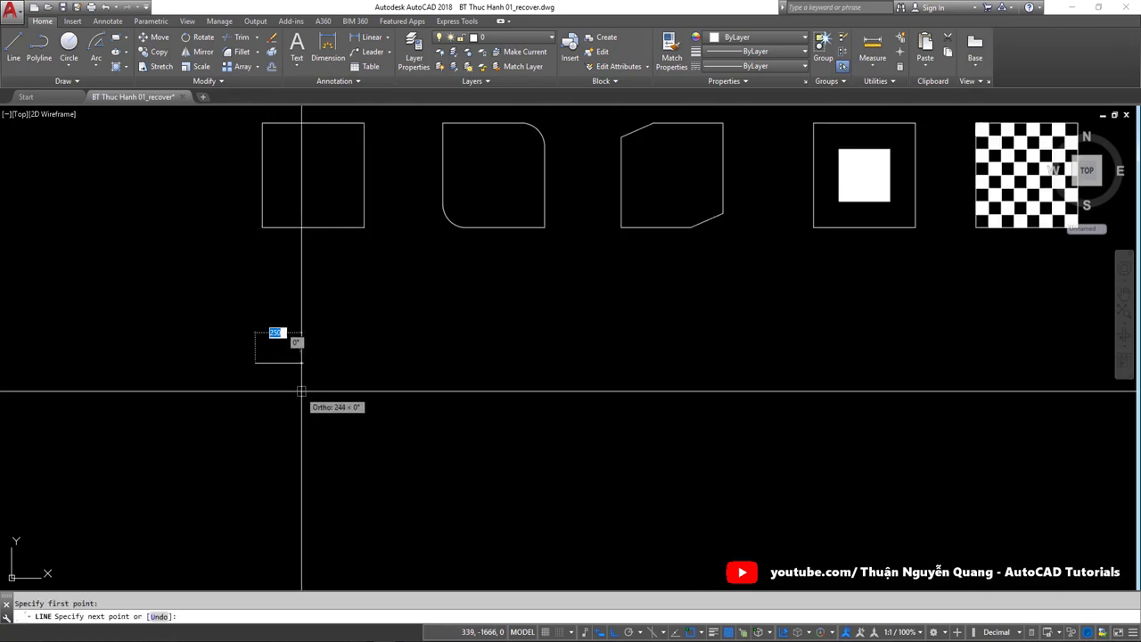
key("F8")
key("F8")
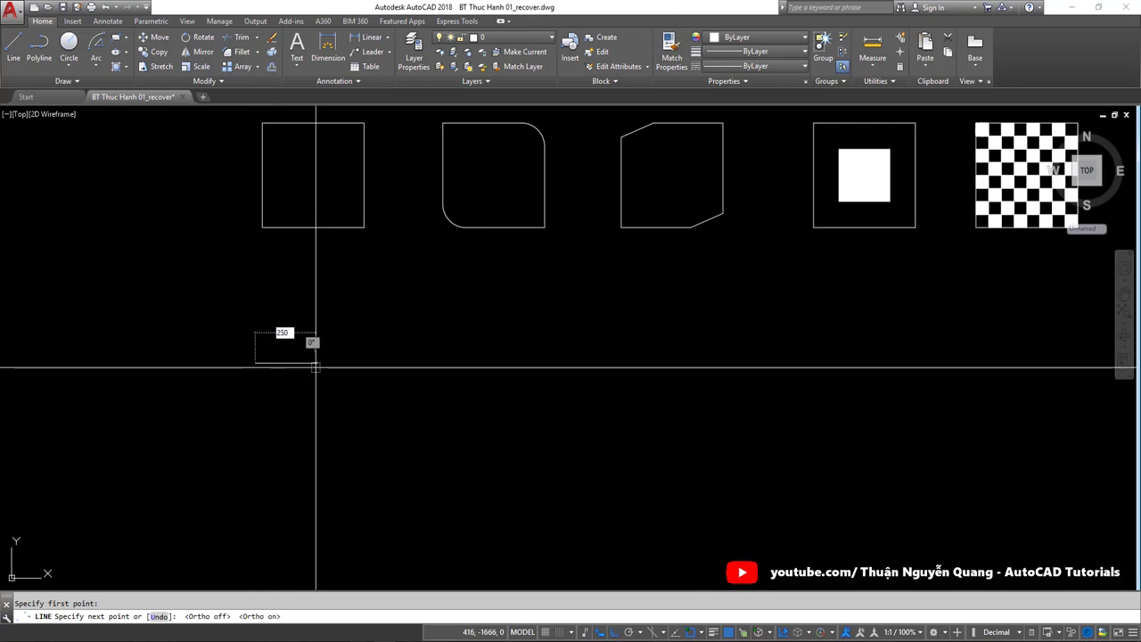
key("Return")
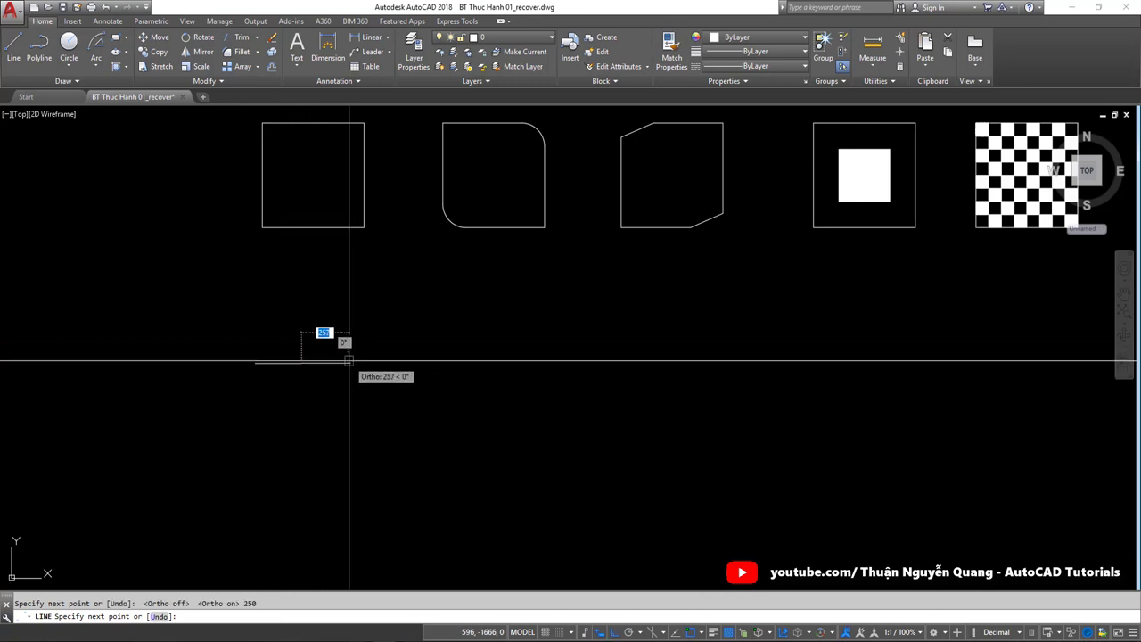
type("250")
key("Return")
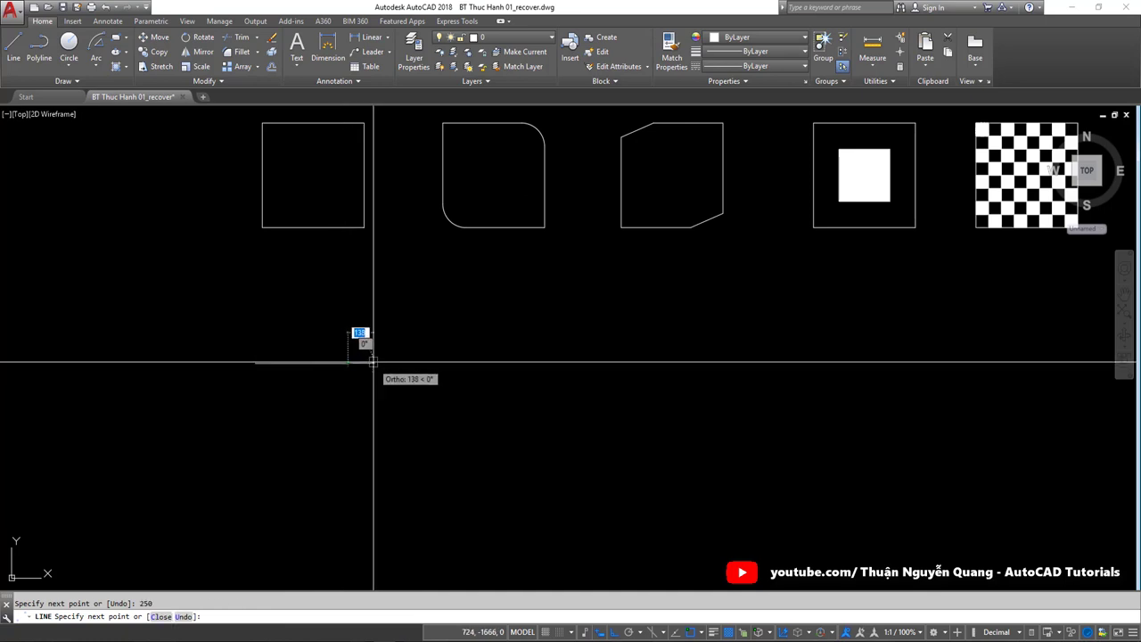
type("250")
key("Return")
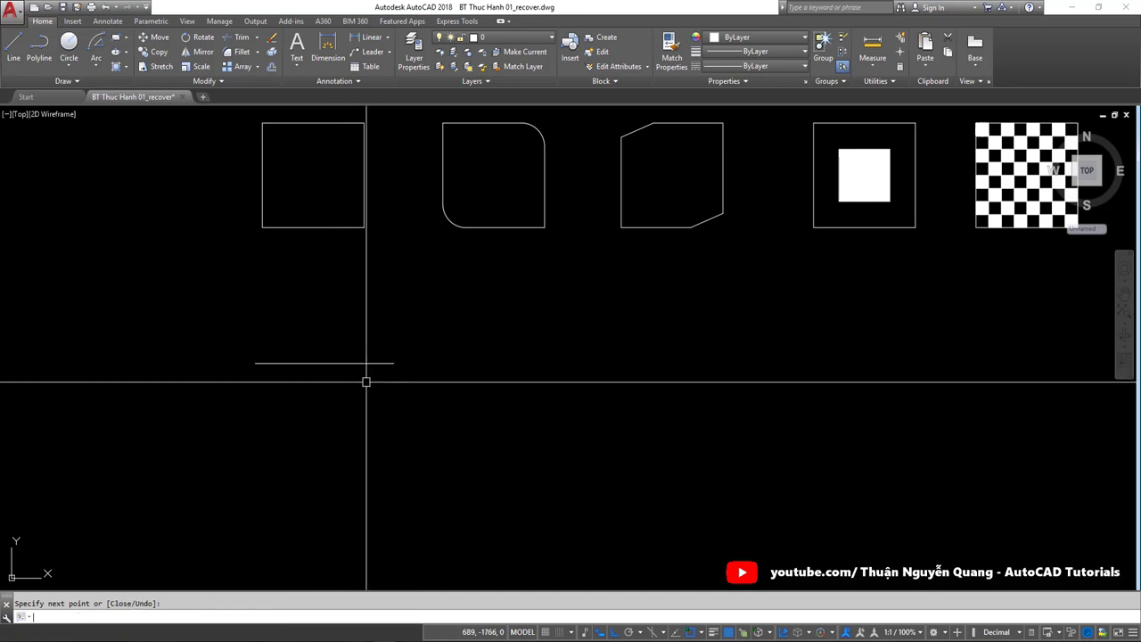
scroll(306, 367, "up", 2)
key("Escape")
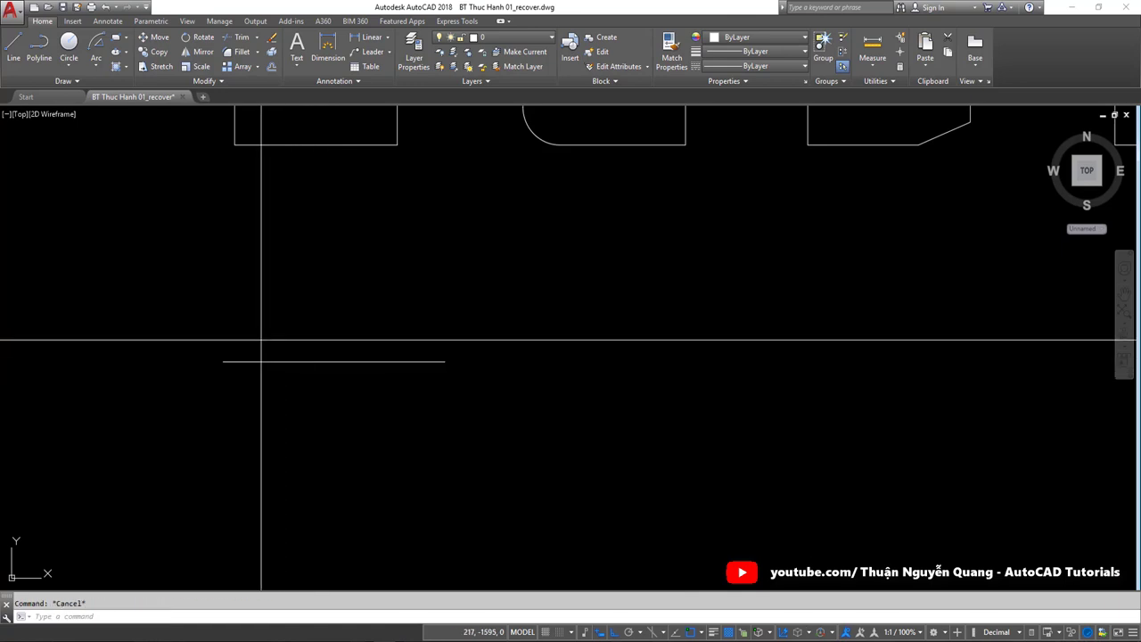
left_click(408, 339)
key("Escape")
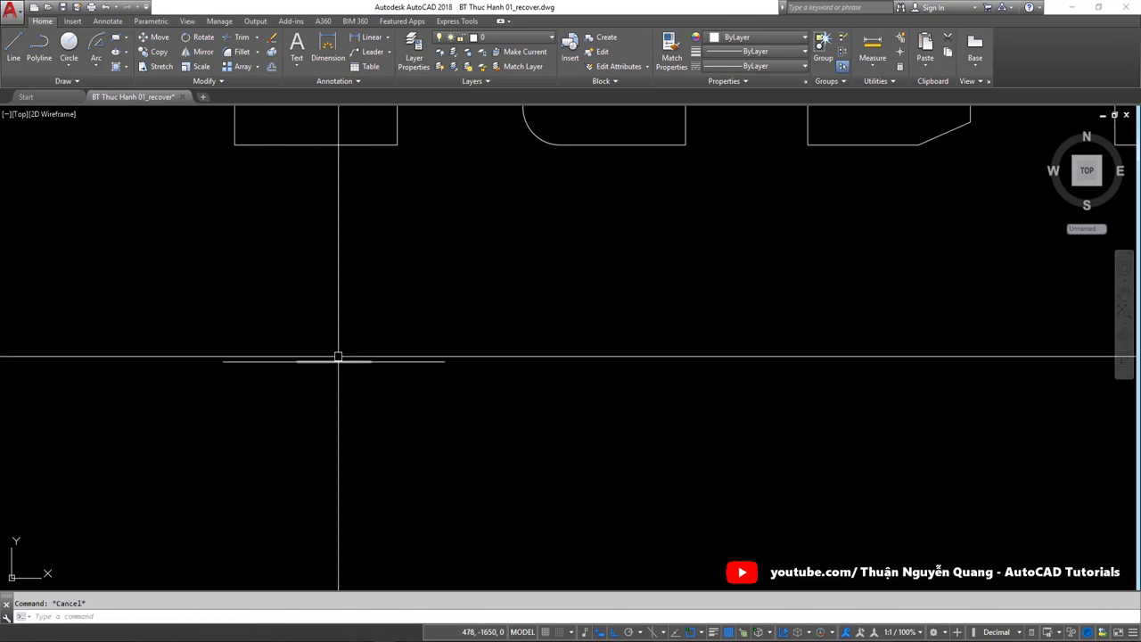
Step: Draw an R125 circle centred on the middle baseline segment
type("dc")
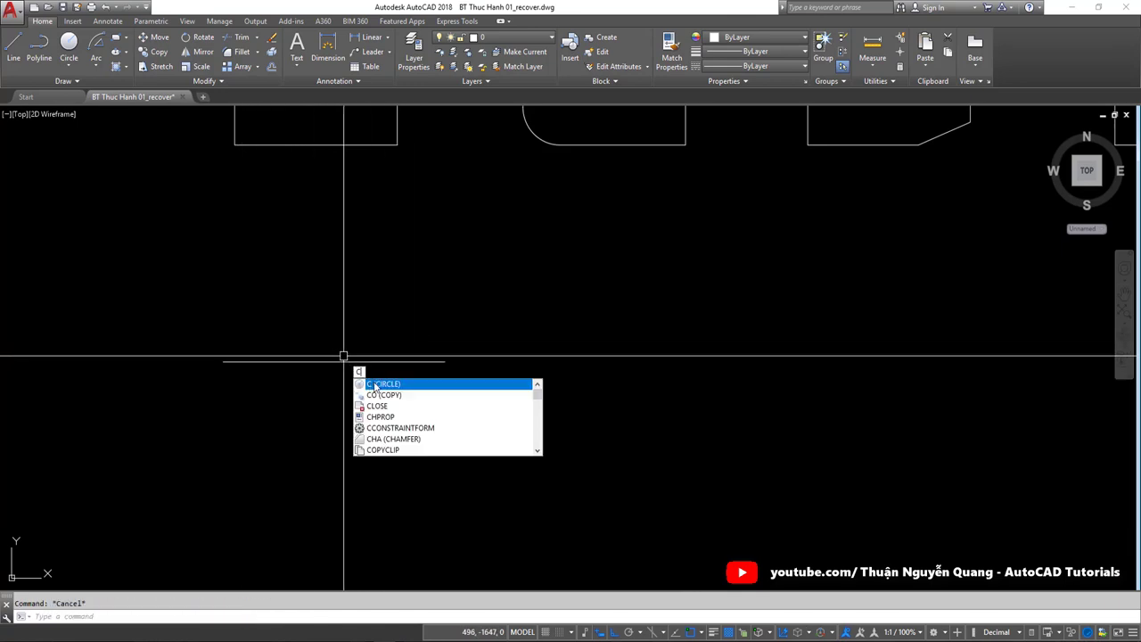
left_click(374, 384)
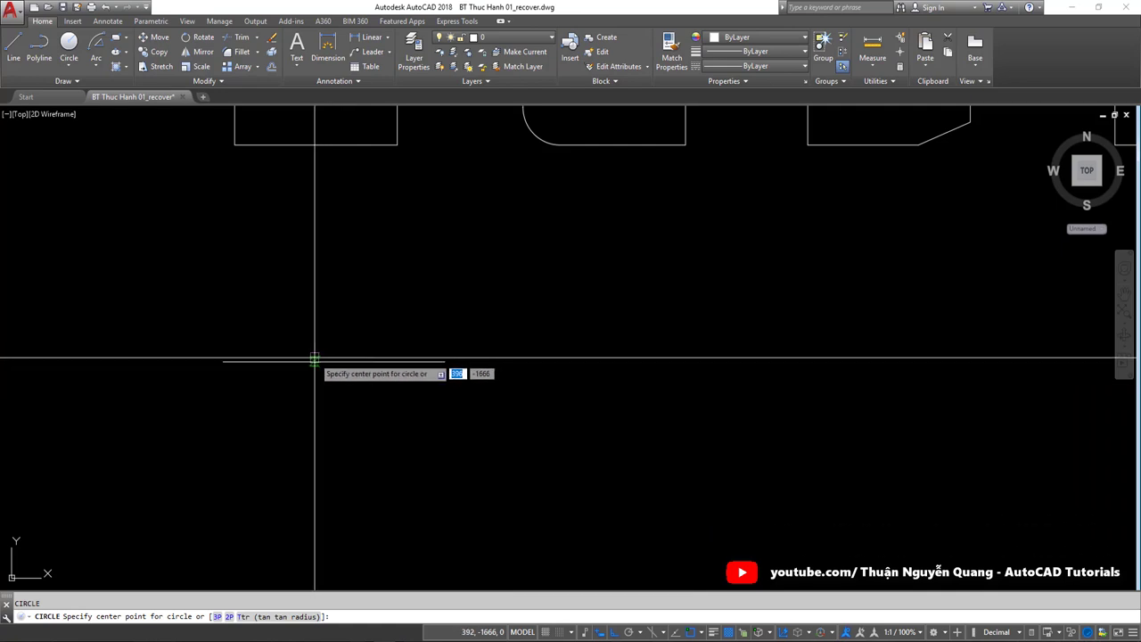
left_click(333, 360)
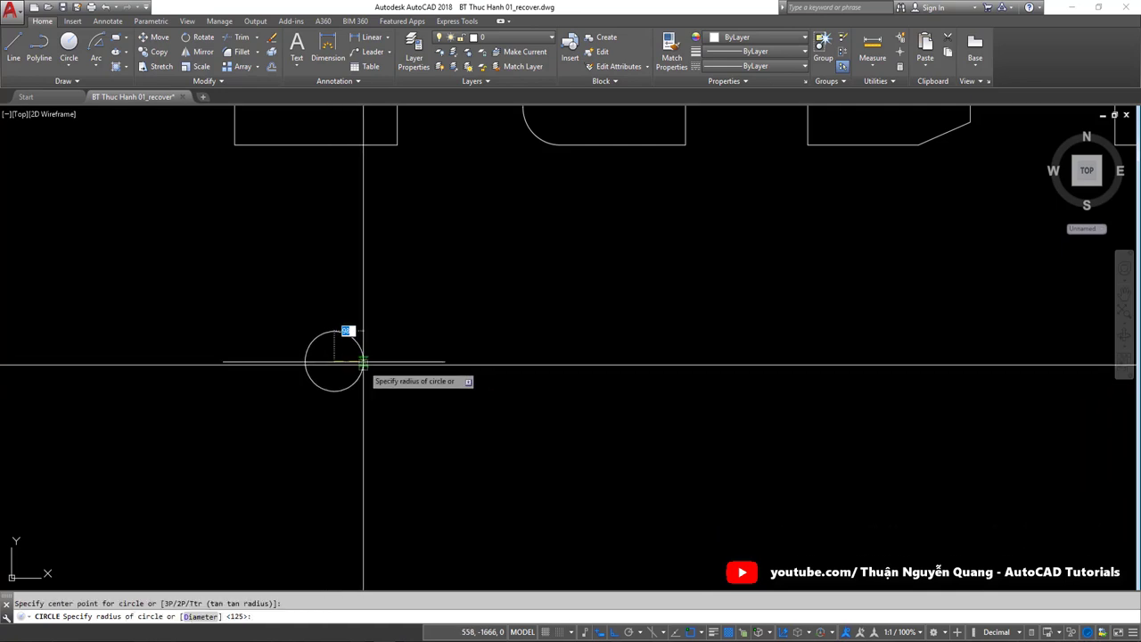
left_click(371, 361)
left_click(373, 364)
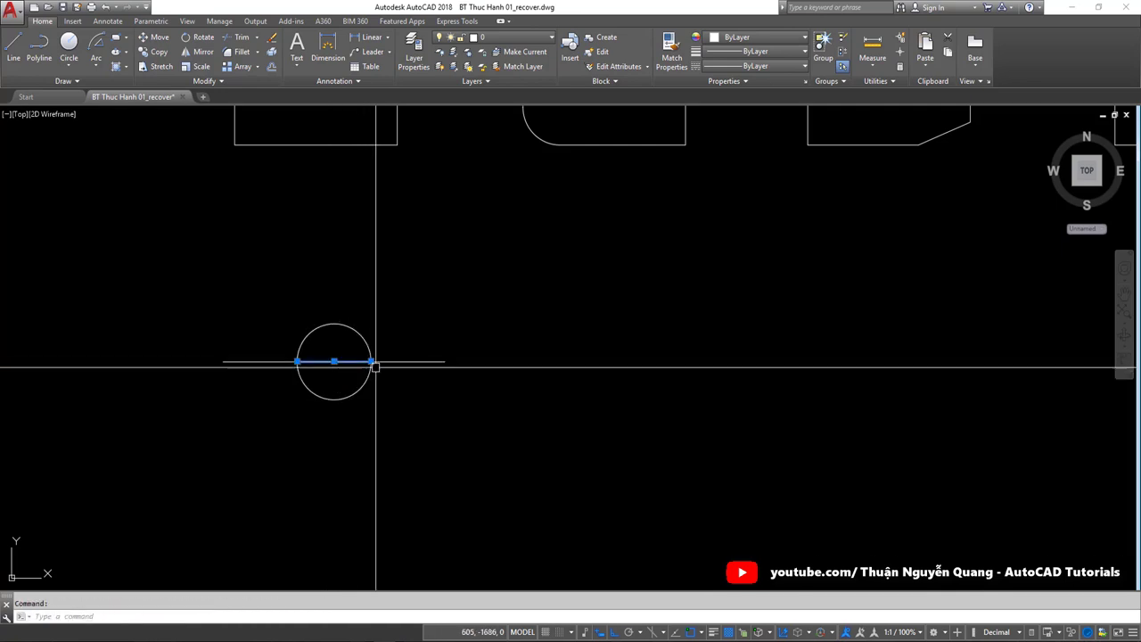
left_click(322, 370)
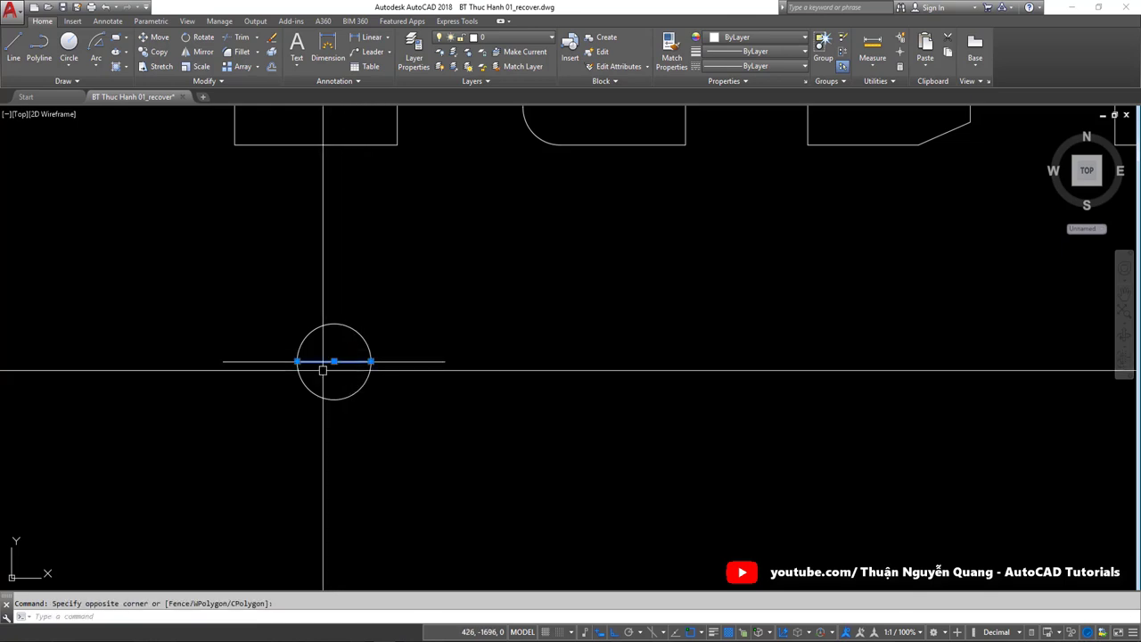
scroll(344, 364, "up", 2)
scroll(369, 326, "up", 1)
left_click(369, 326)
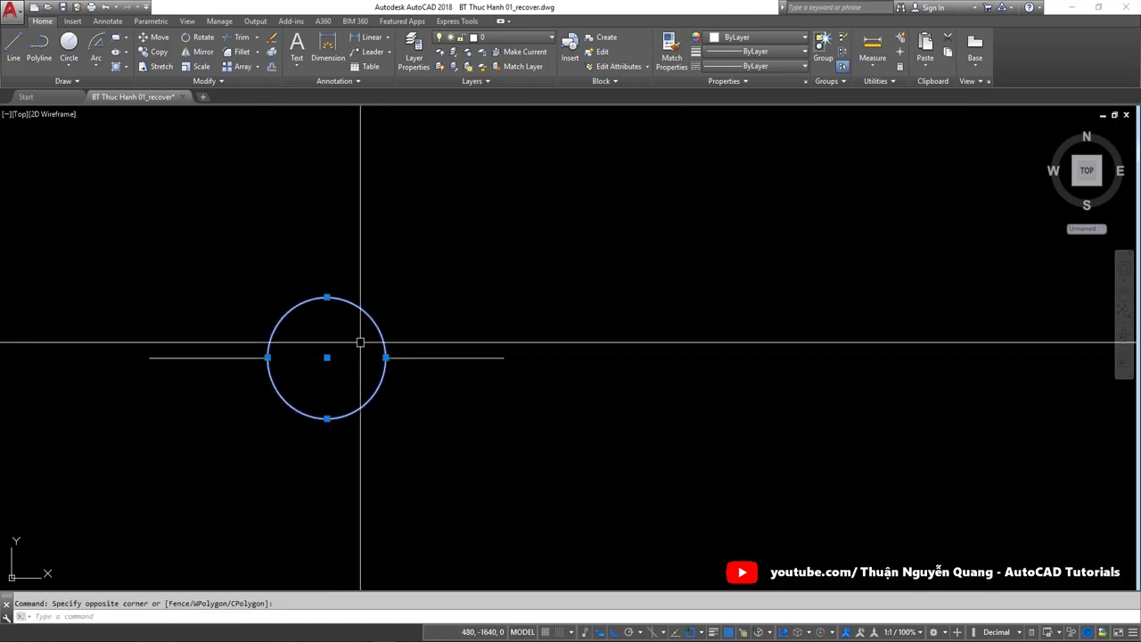
key("Escape")
scroll(379, 415, "down", 1)
middle_click_drag(366, 400, 367, 372)
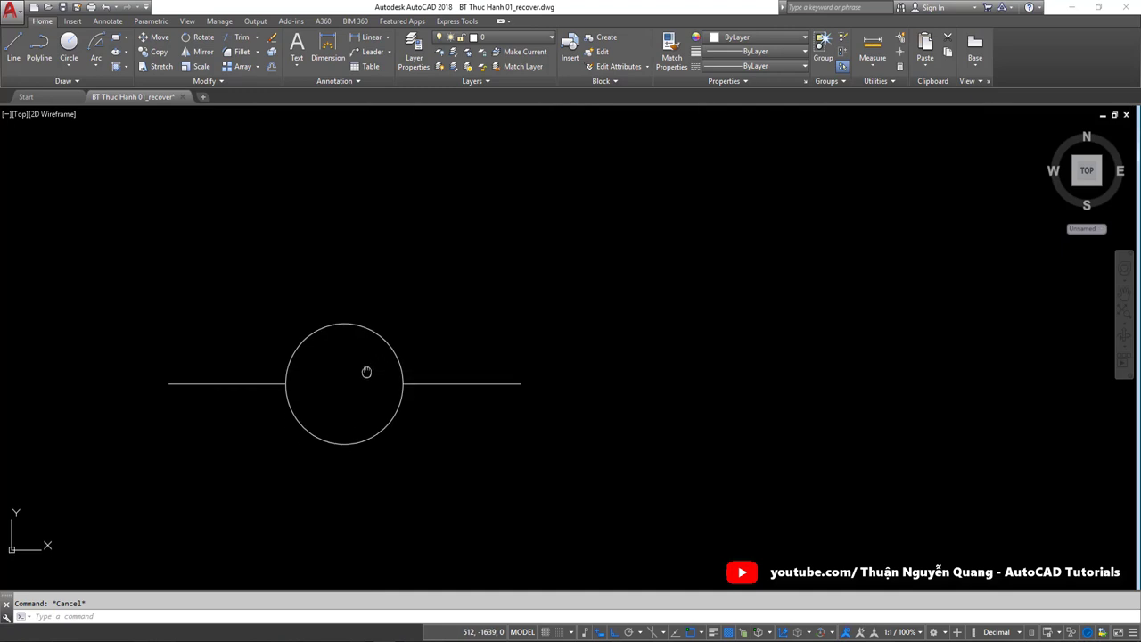
Step: Draw a vertical radius line from the circle's centre down to its bottom quadrant
type("l")
key("Return")
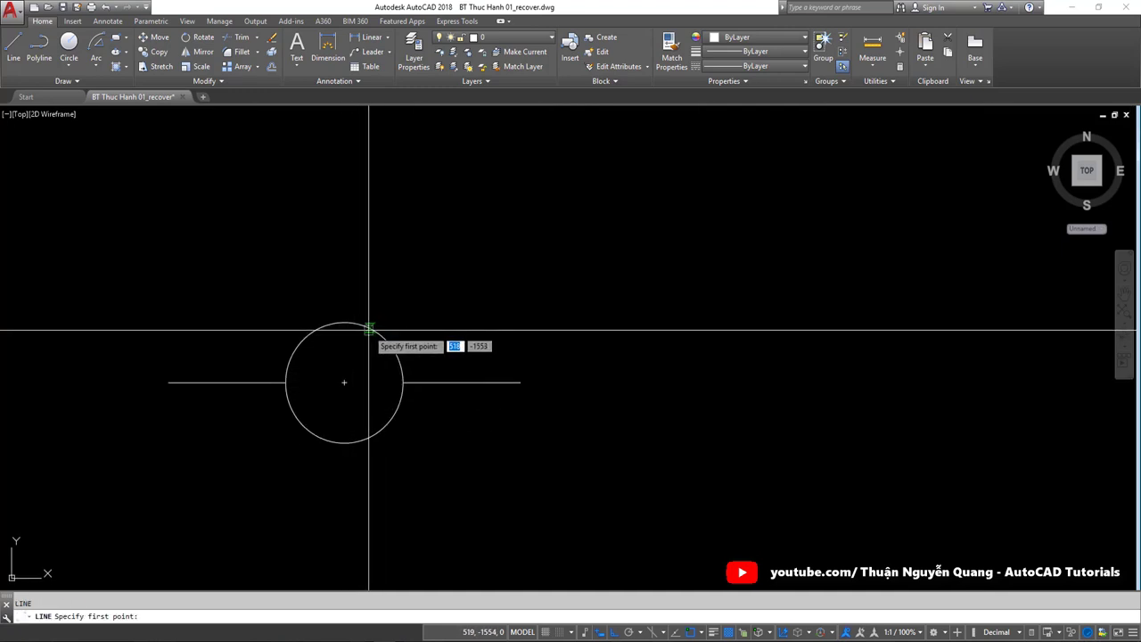
left_click(344, 383)
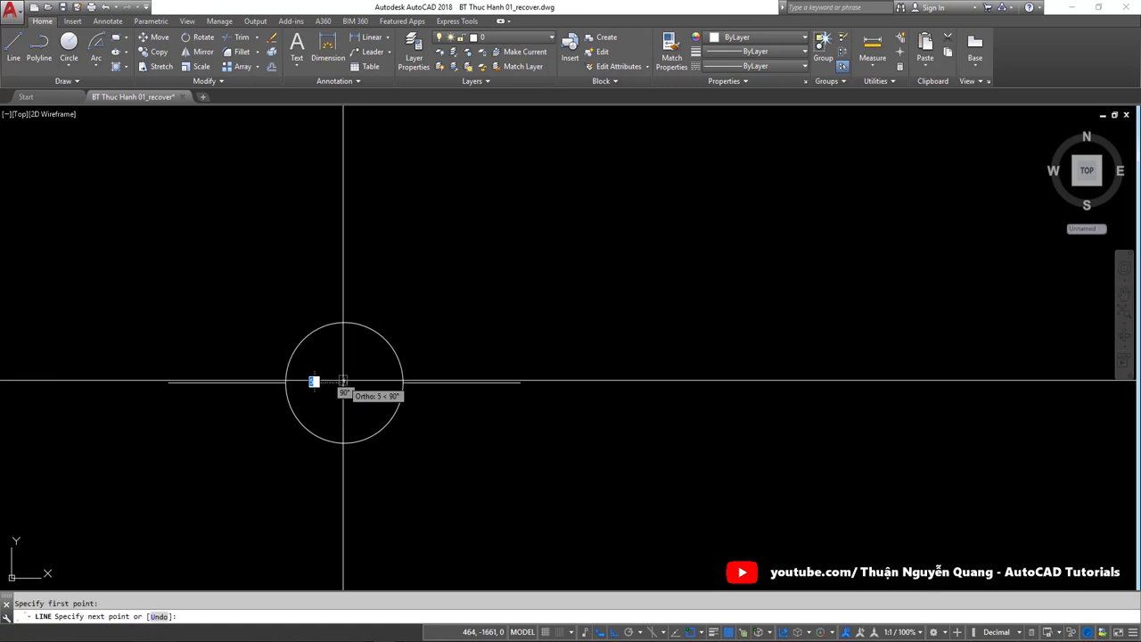
left_click(344, 441)
key("Escape")
scroll(355, 423, "up", 5)
left_click_drag(353, 423, 297, 402)
key("Escape")
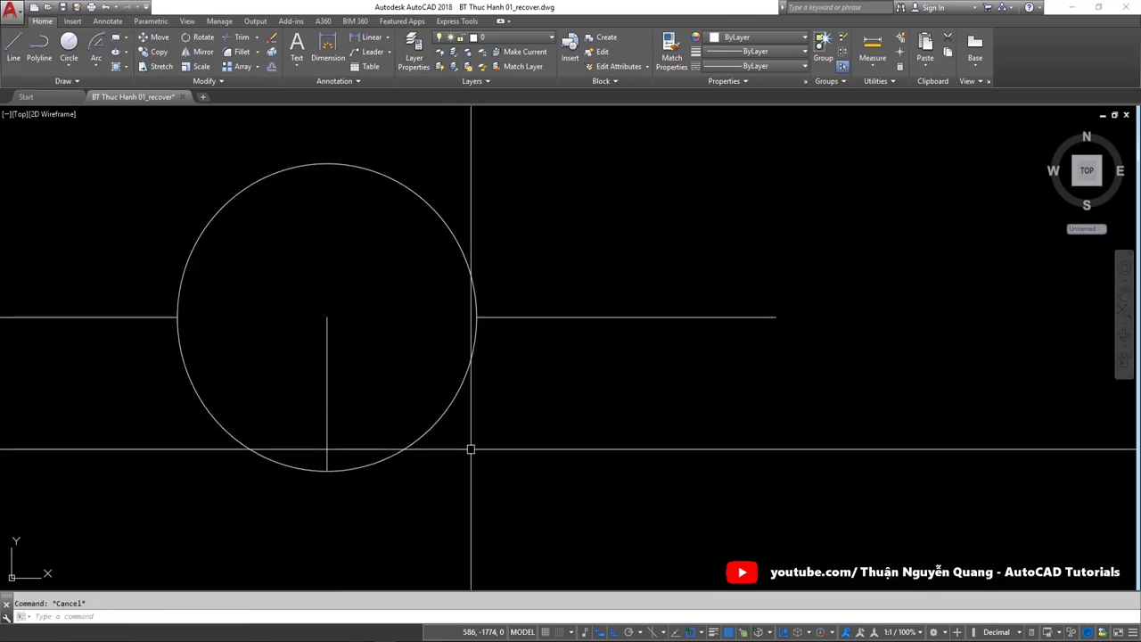
left_click_drag(469, 448, 291, 402)
key("Escape")
scroll(396, 420, "down", 4)
type("t")
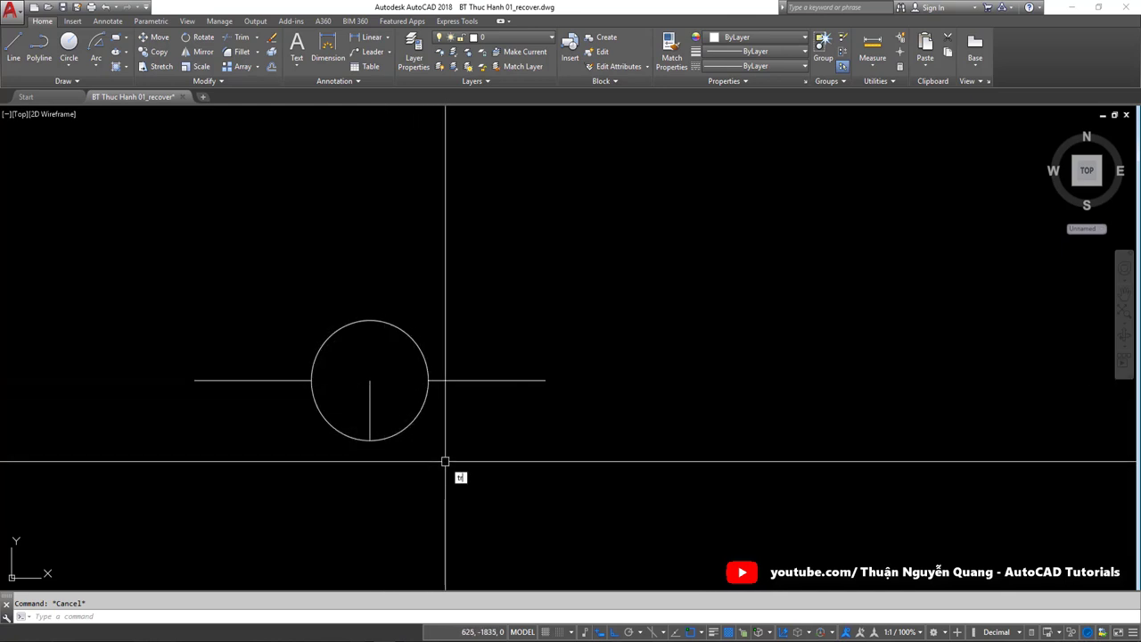
Step: Trim away the circle's lower-right quarter, using the lines and circle as cutting edges
type("r")
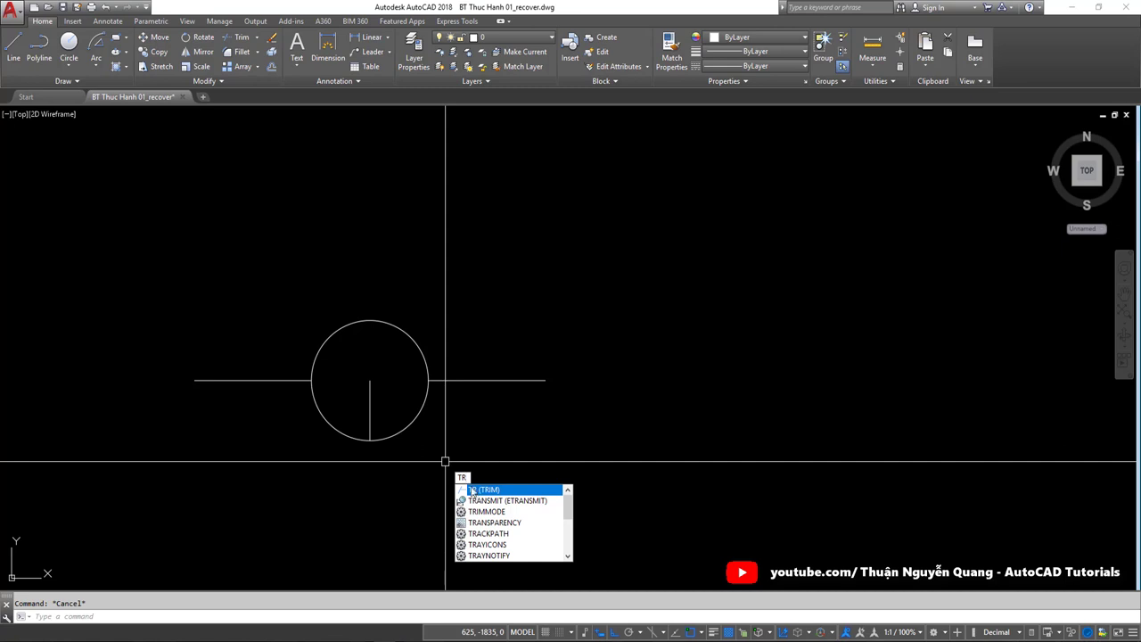
key("Return")
left_click(527, 464)
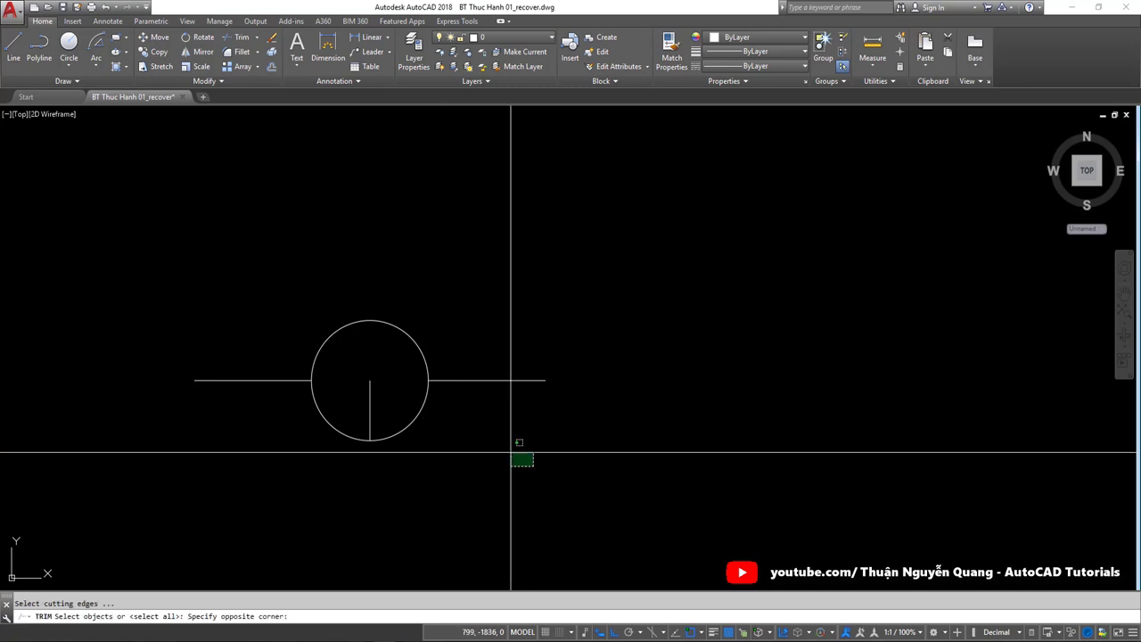
left_click(279, 288)
key("Return")
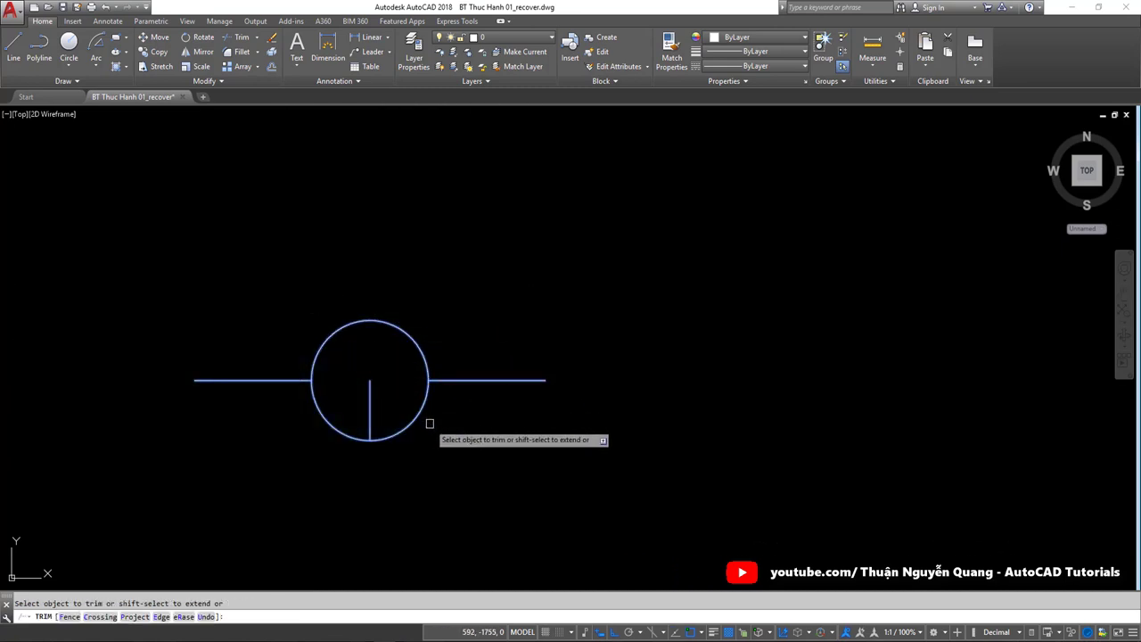
left_click(416, 414)
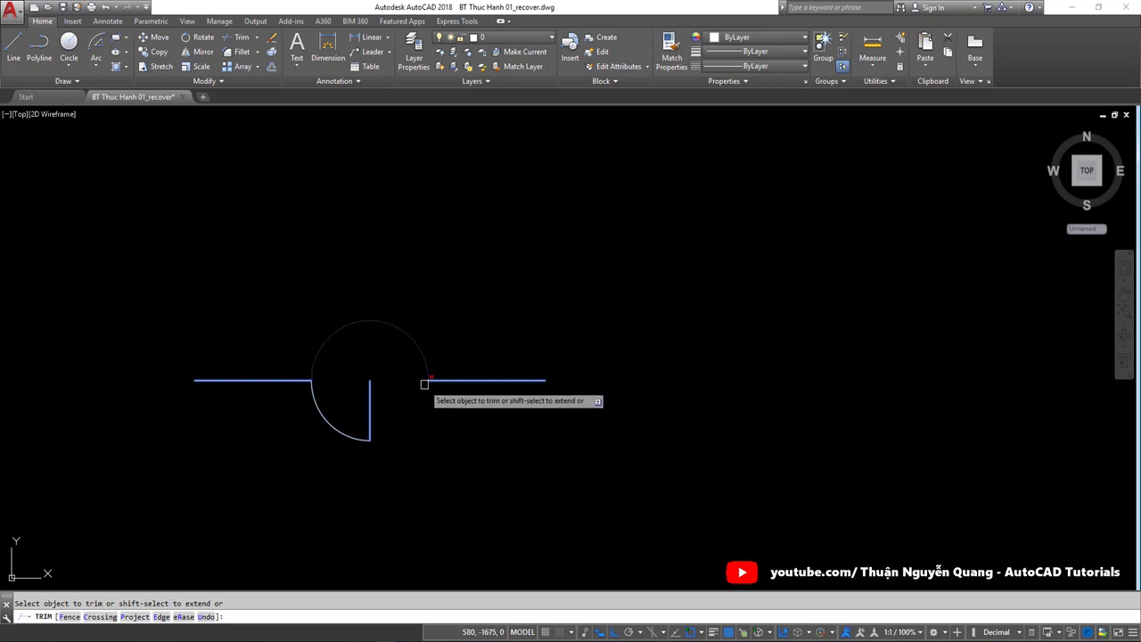
scroll(377, 441, "up", 2)
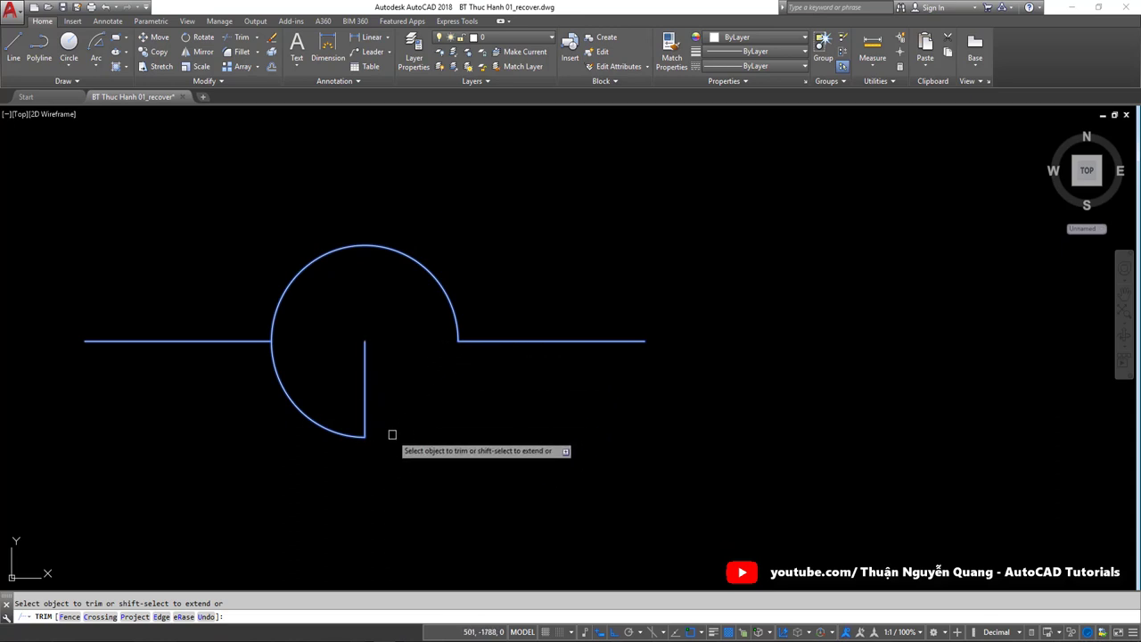
key("Return")
Step: Erase the vertical radius line inside the arc
left_click(407, 382)
left_click(345, 380)
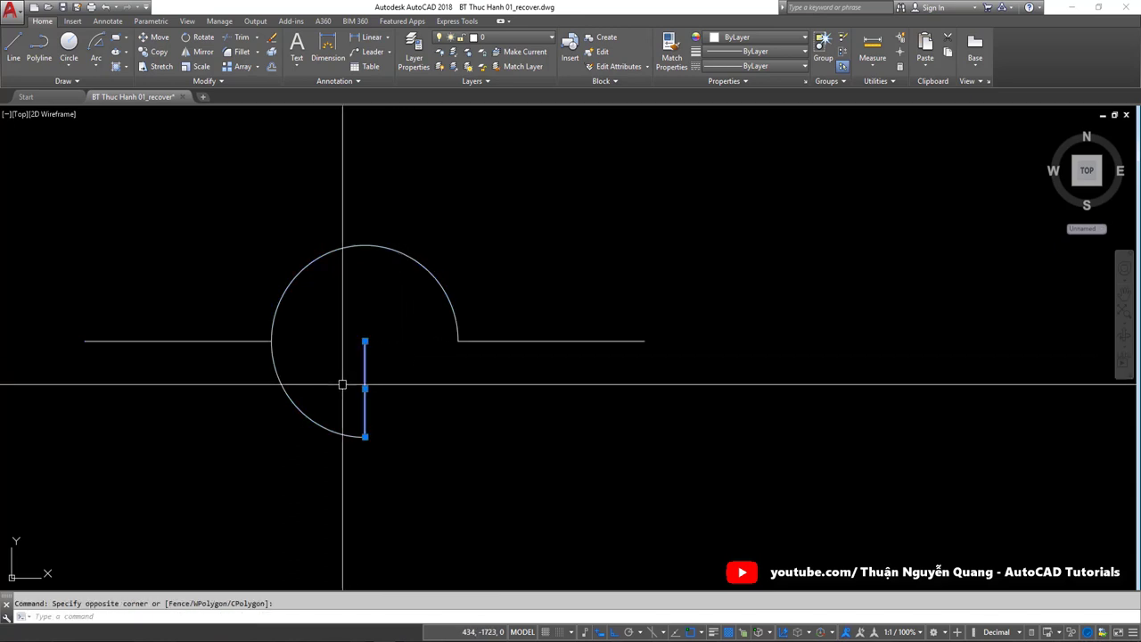
type("E")
key("Return")
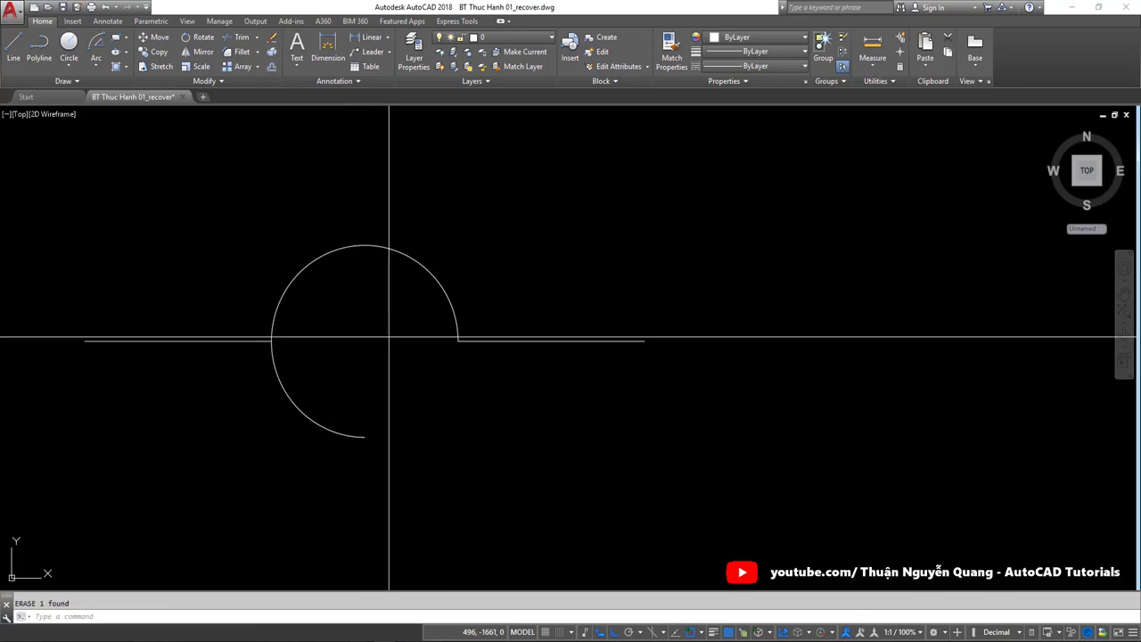
scroll(350, 372, "down", 3)
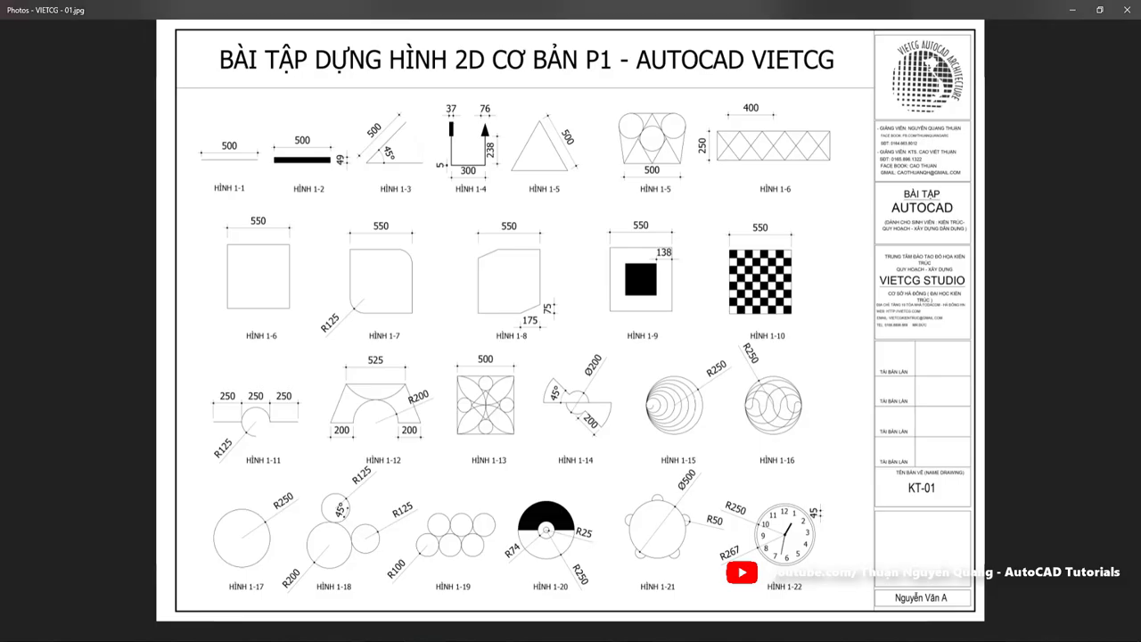
Step: Study figure HÌNH 1-12 on the reference sheet, then return to AutoCAD
key("alt+Tab")
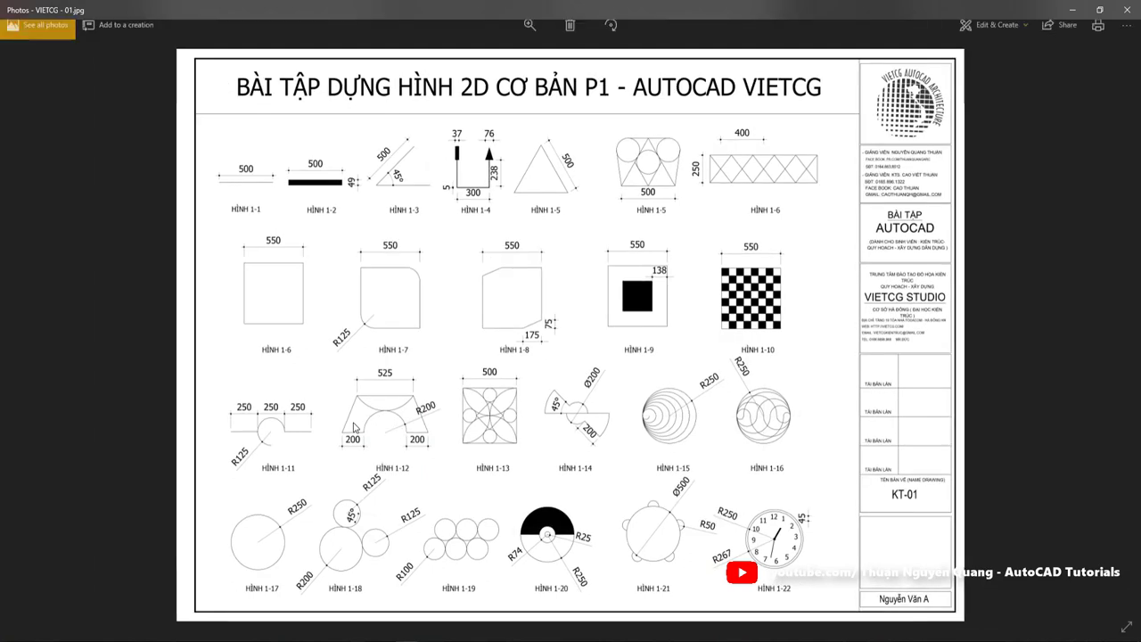
key("alt+Tab")
Step: Draw a 200-unit horizontal base line for the new figure
scroll(413, 409, "up", 2)
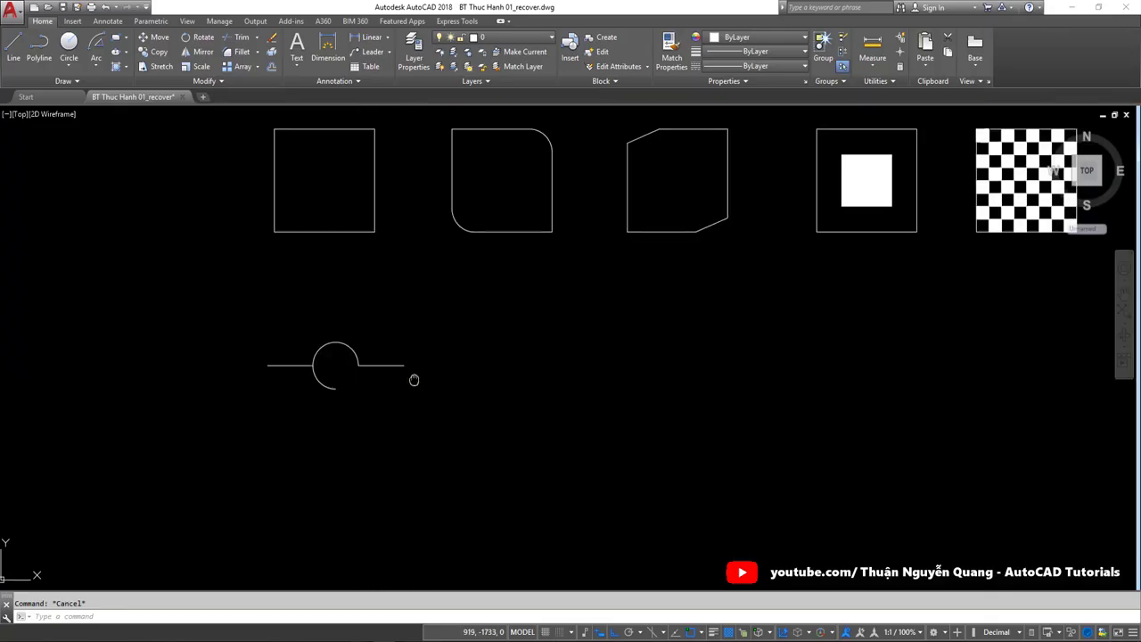
type("l")
key("Return")
left_click(398, 383)
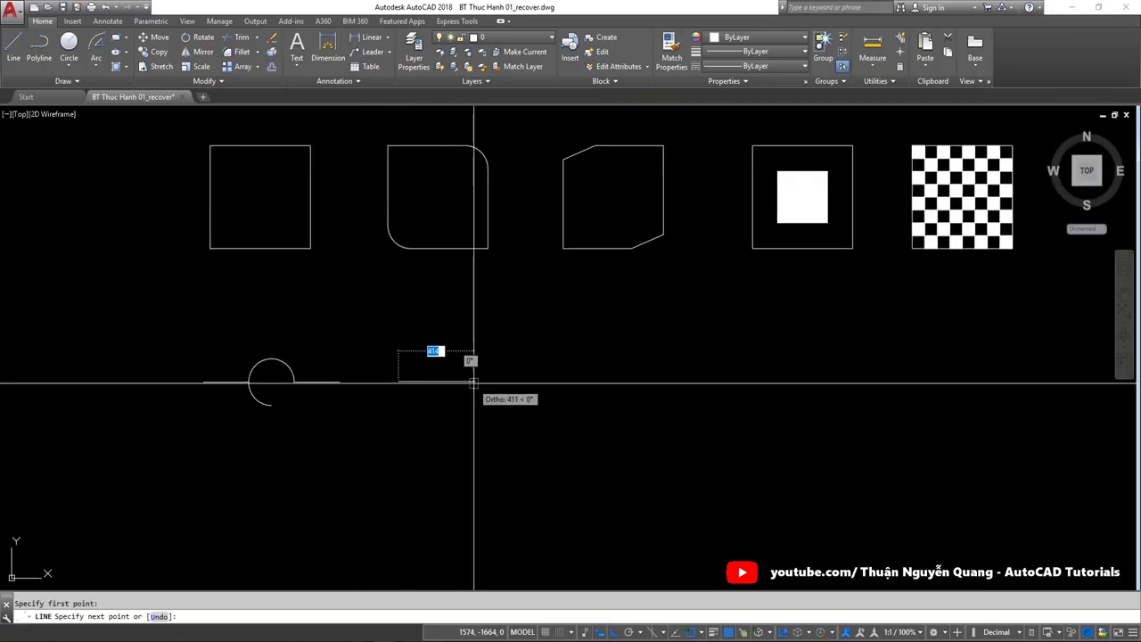
type("200")
key("Return")
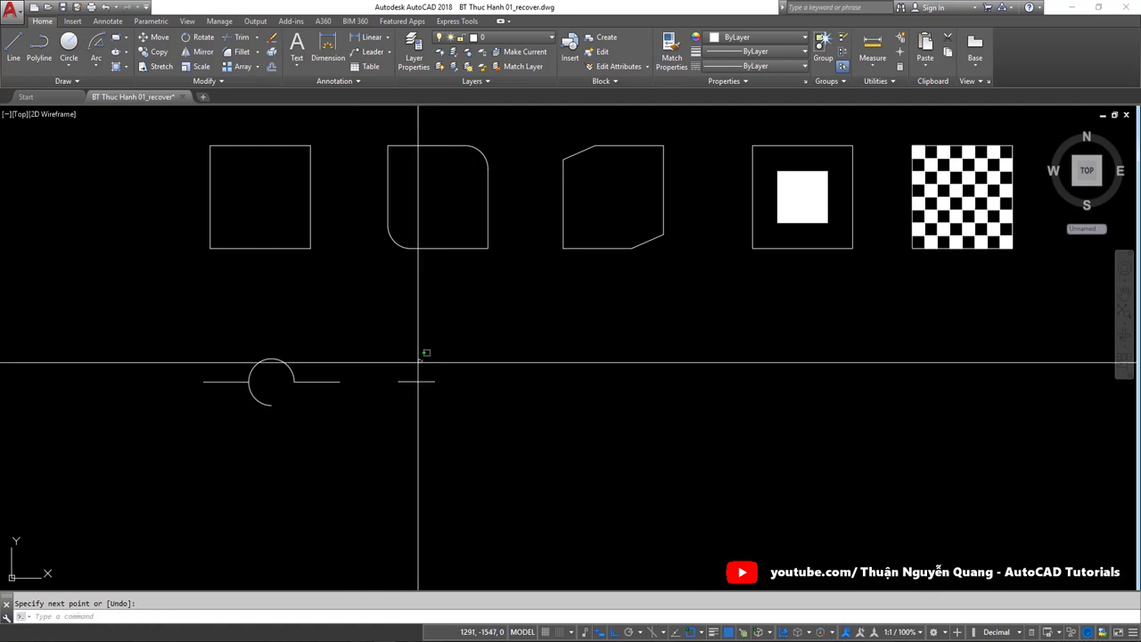
key("Return")
Step: Select the base line and start a copy, then cancel it and clear the selection
left_click_drag(420, 357, 399, 391)
type("Co")
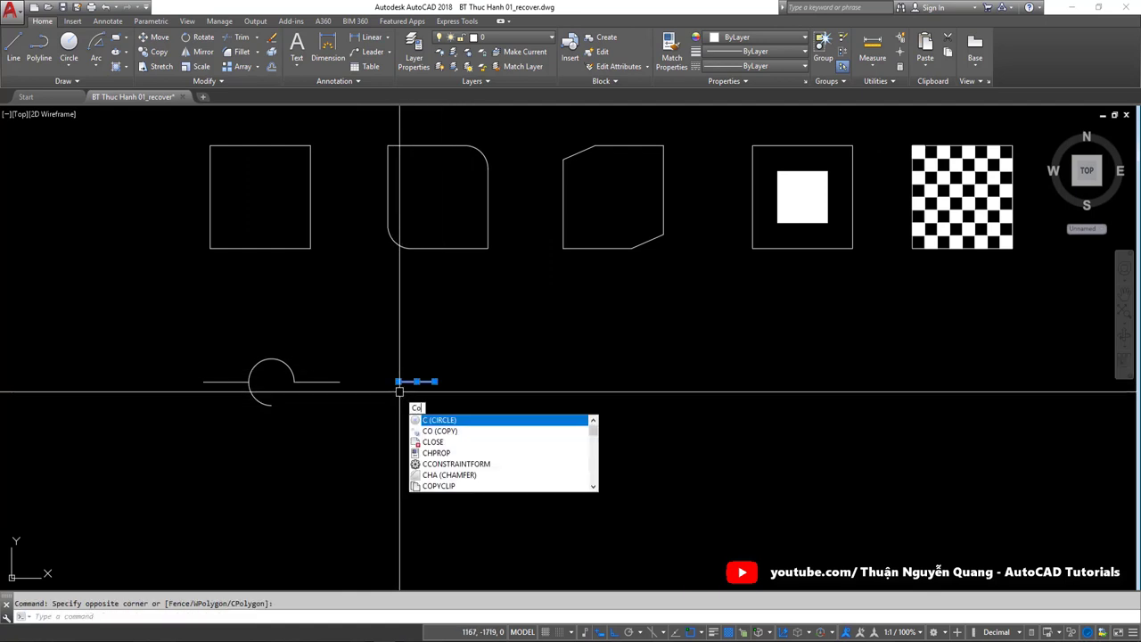
key("Return")
left_click(399, 381)
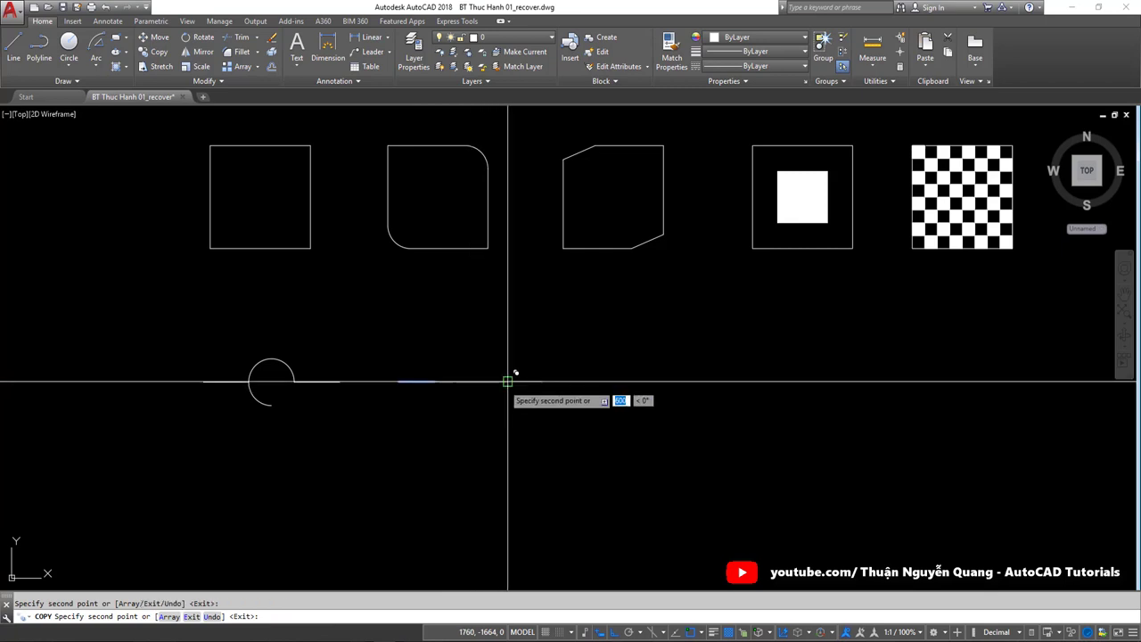
key("Escape")
left_click(526, 351)
left_click(417, 387)
key("Escape")
scroll(481, 374, "up", 2)
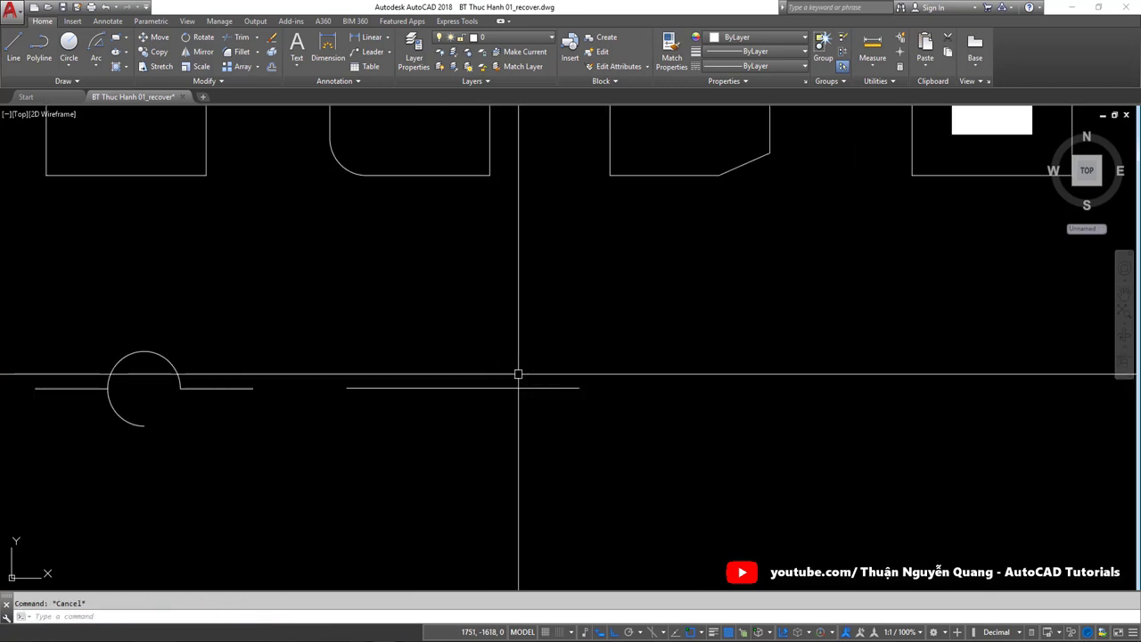
left_click(536, 366)
left_click(436, 413)
key("Escape")
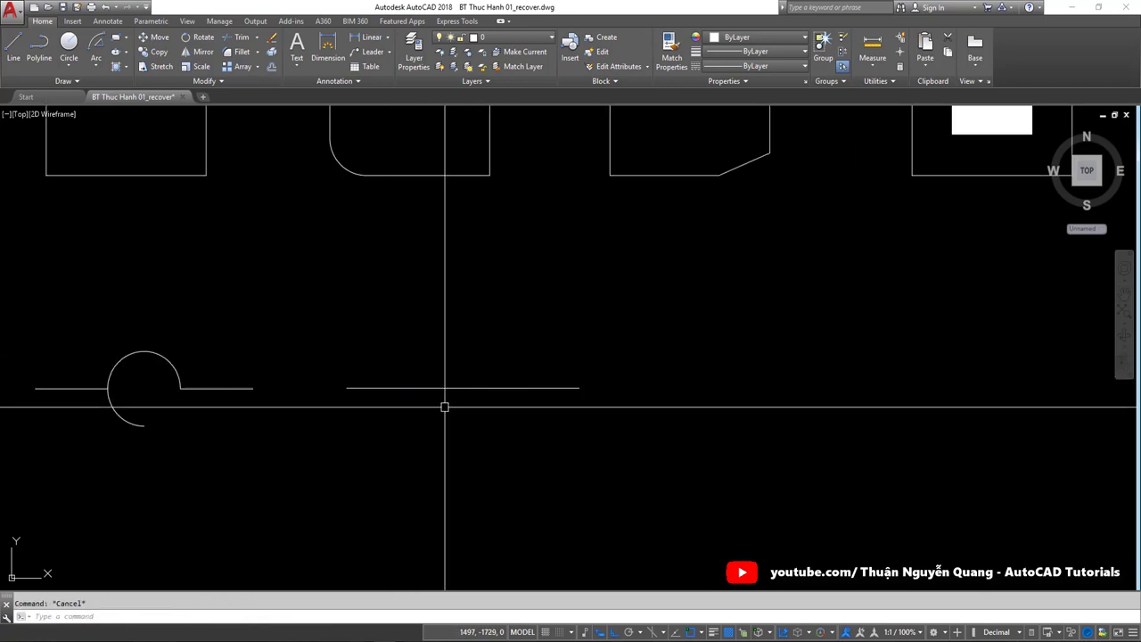
type("C")
Step: Draw a circle centred on the line and delete the line segment inside it
key("Return")
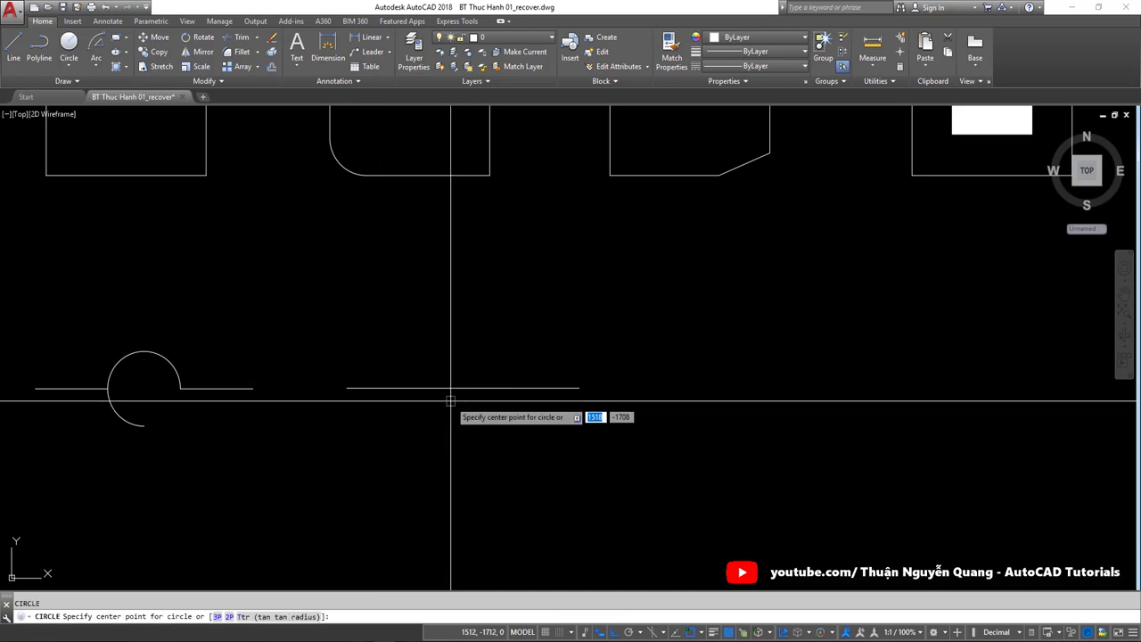
left_click(462, 388)
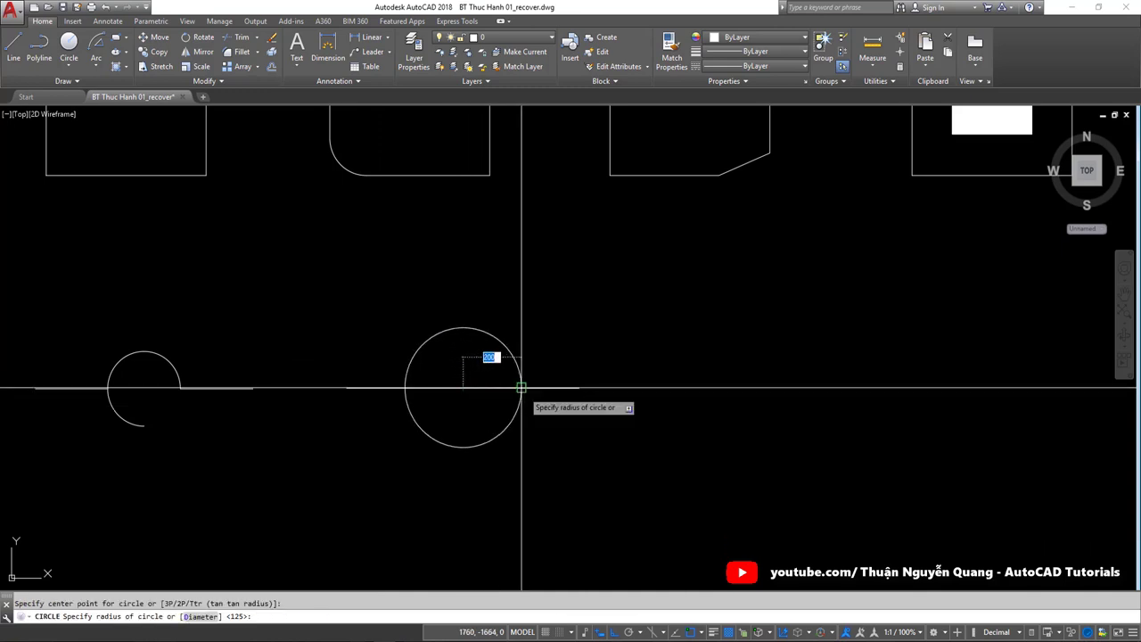
left_click(508, 352)
left_click(496, 376)
left_click(429, 395)
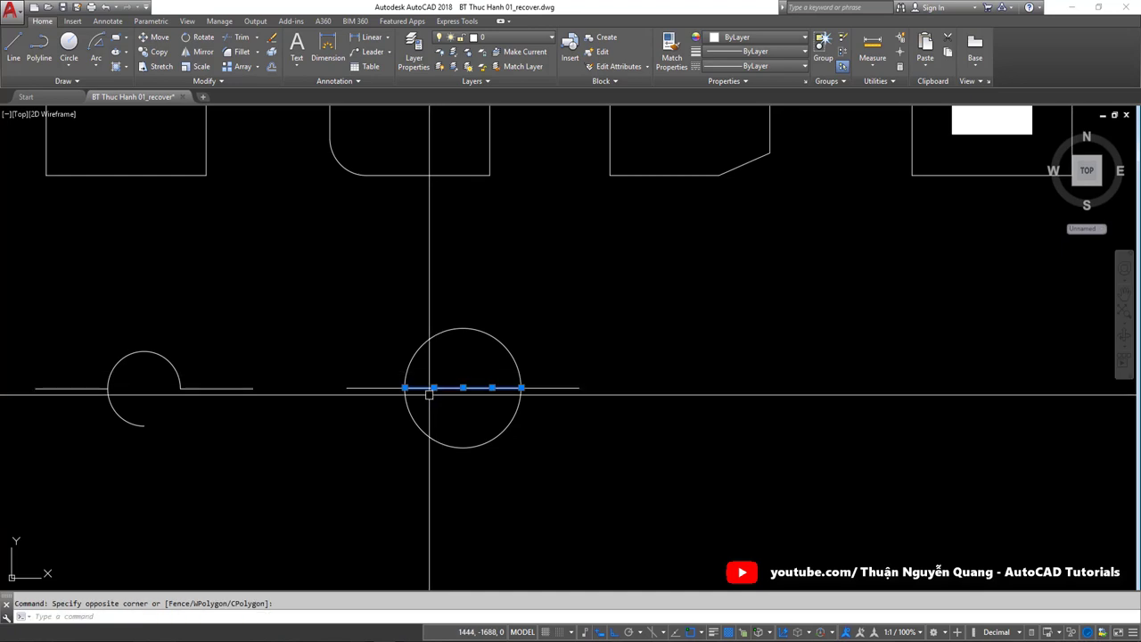
key("Delete")
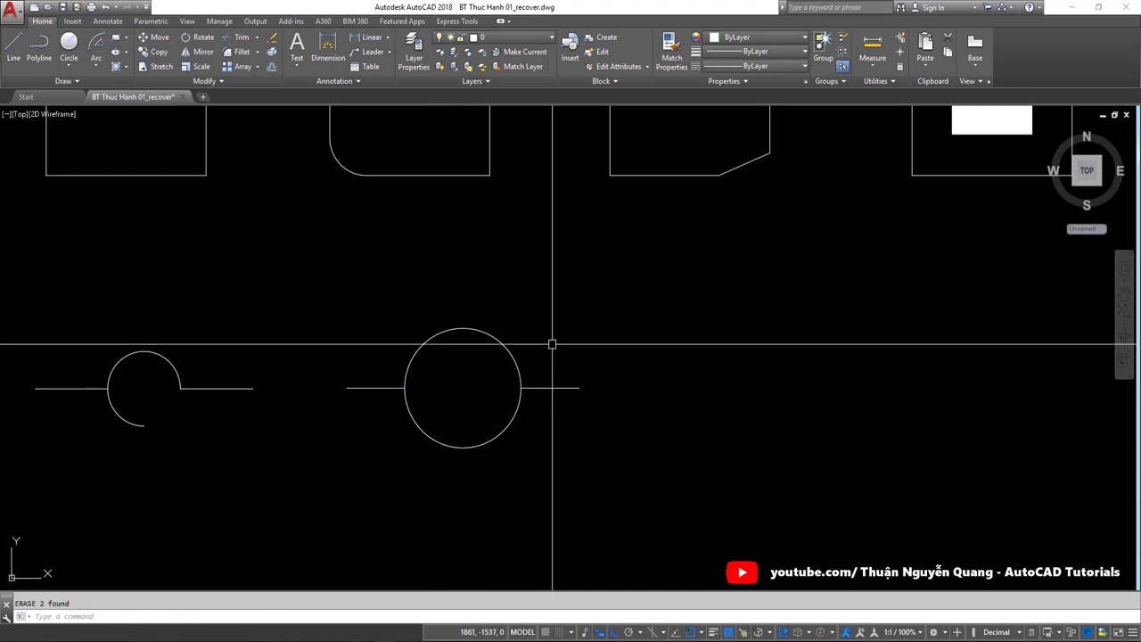
left_click(514, 362)
key("Escape")
type("TR")
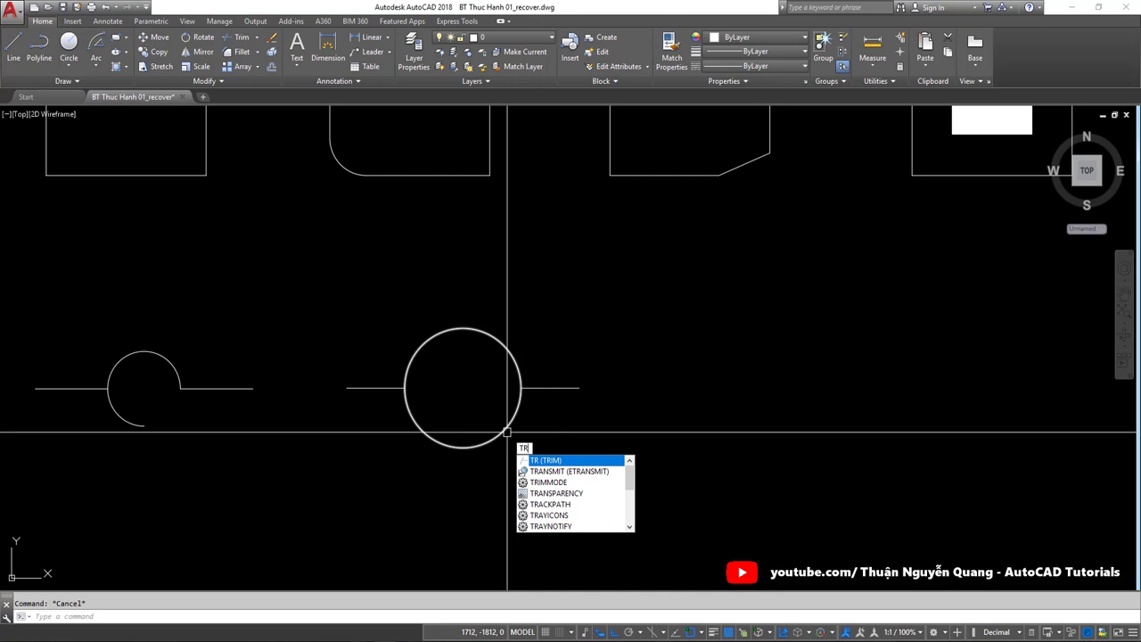
Step: Trim away the circle's lower half, leaving an arch on the two horizontal lines
key("Return")
left_click(542, 445)
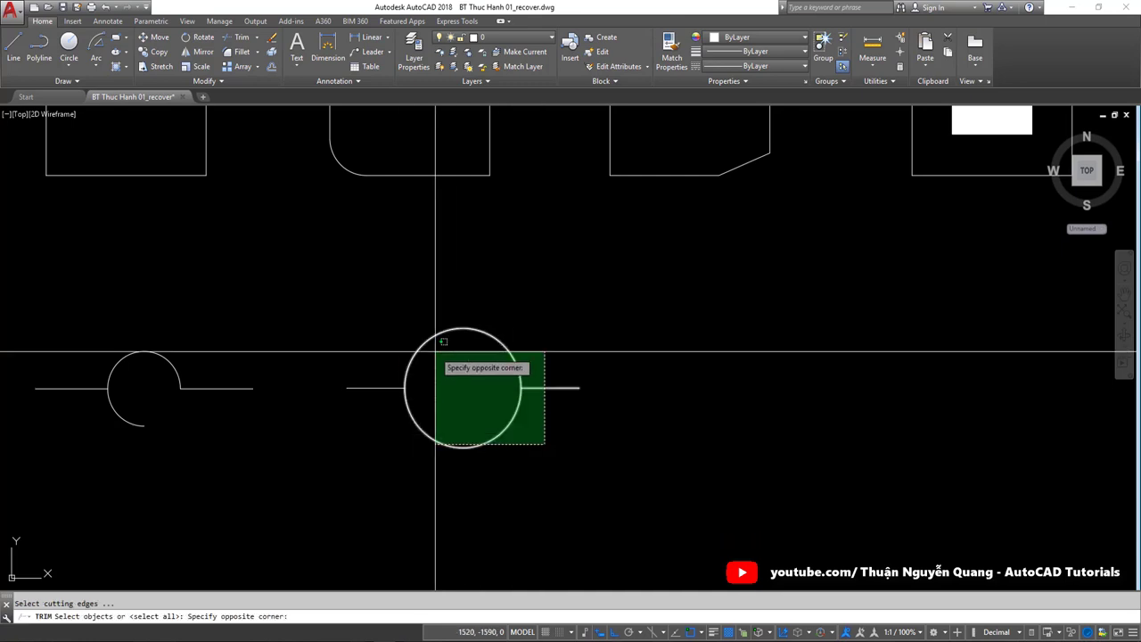
left_click(378, 332)
key("Return")
left_click(507, 430)
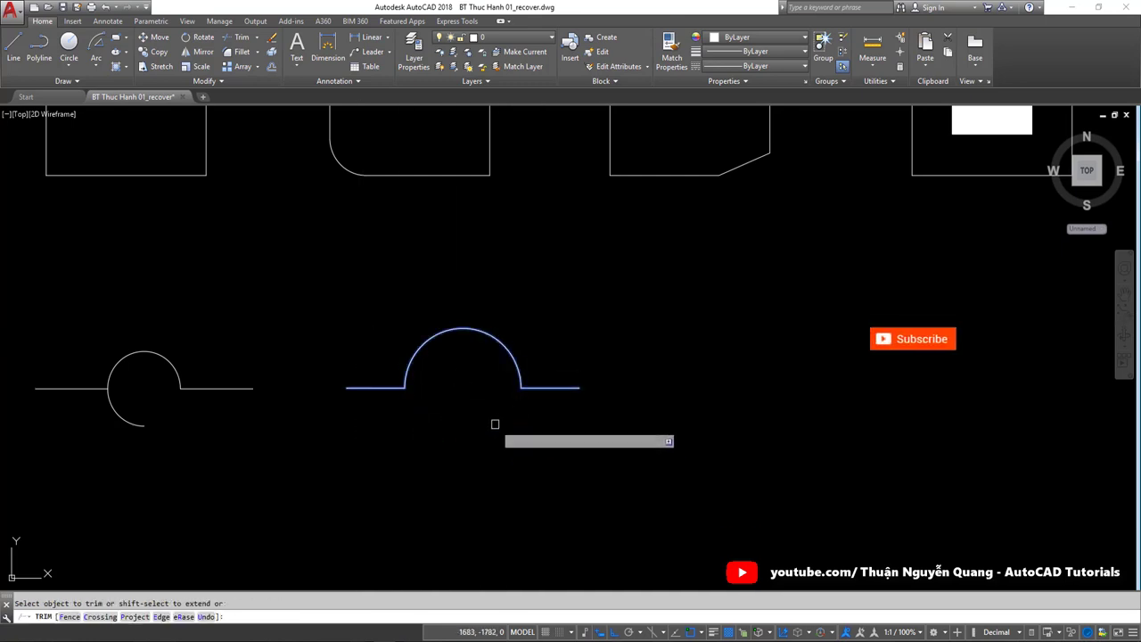
key("Escape")
key("alt+Tab")
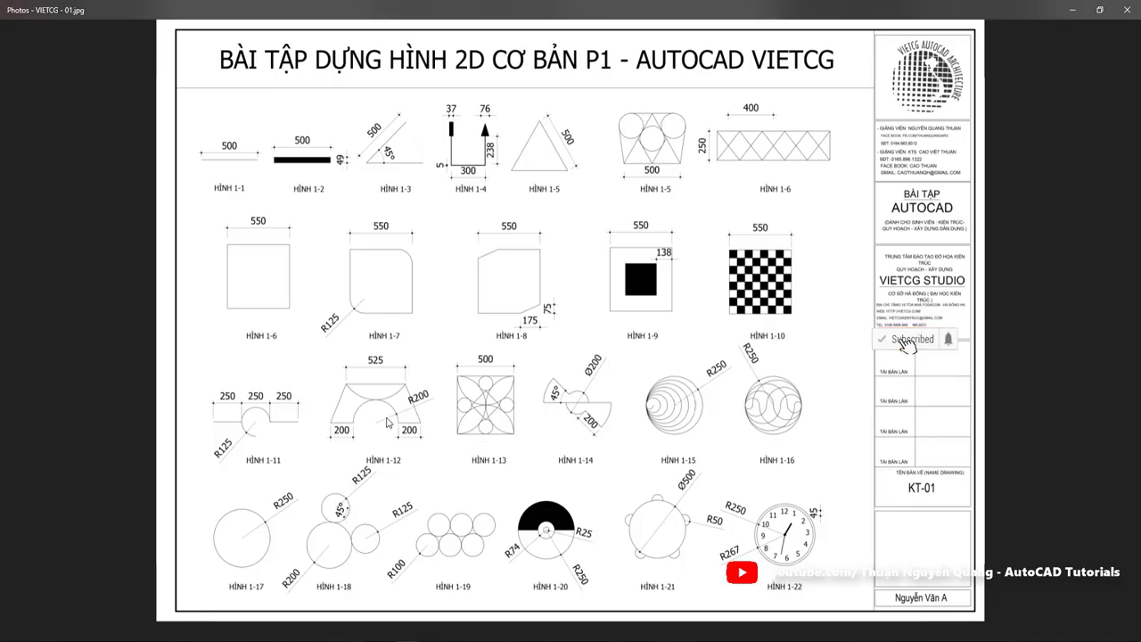
Step: Zoom into Hình 1-12 and mark red guides along its top edge and down its centre
scroll(374, 419, "up", 2)
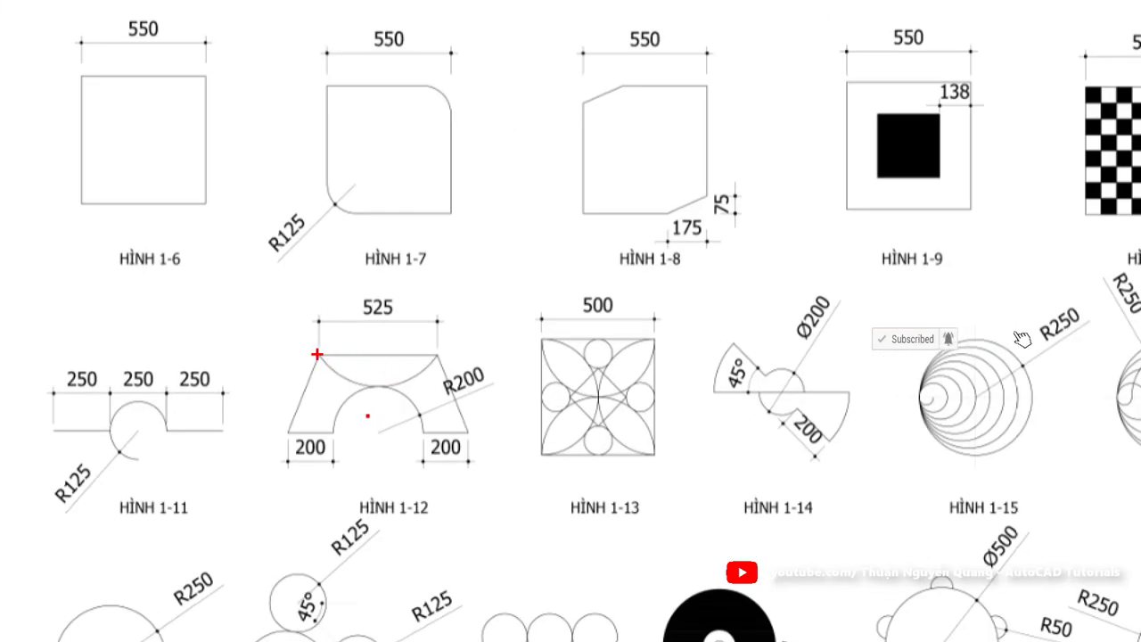
left_click_drag(318, 354, 427, 356)
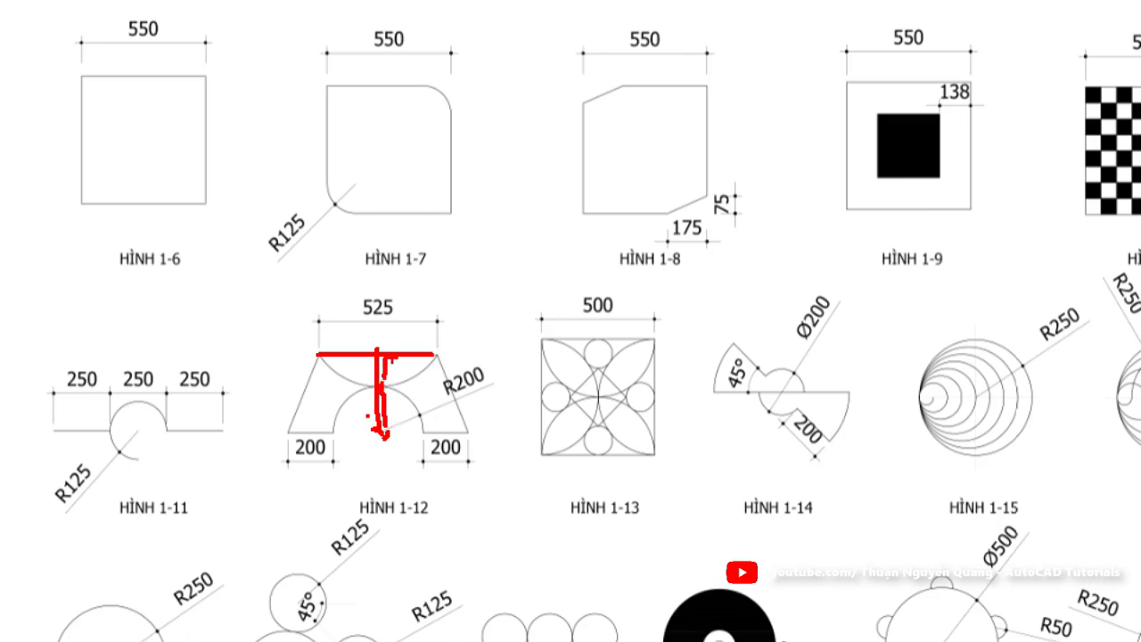
left_click_drag(503, 430, 498, 434)
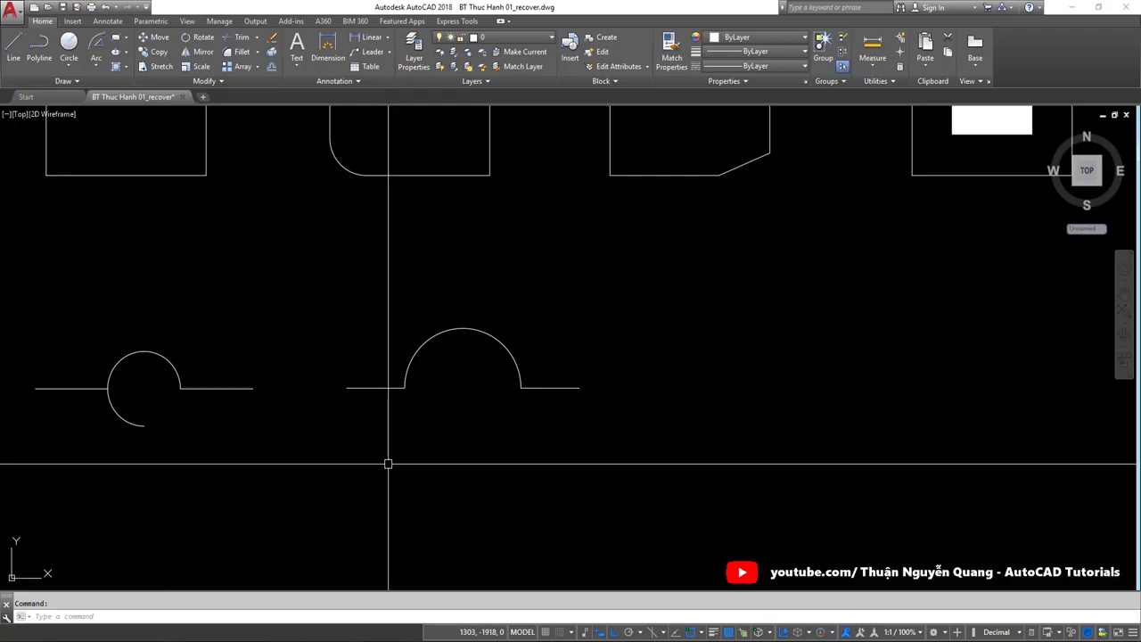
Step: Draw a 350-unit vertical line up from the arch's base centre
type("l")
key("Return")
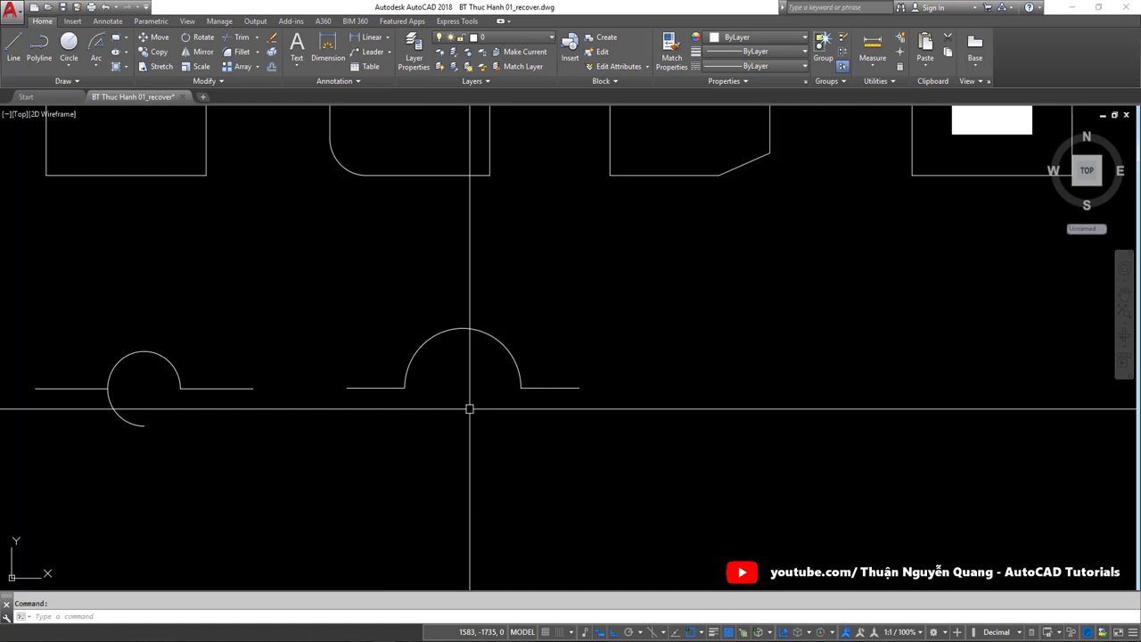
scroll(472, 385, "up", 2)
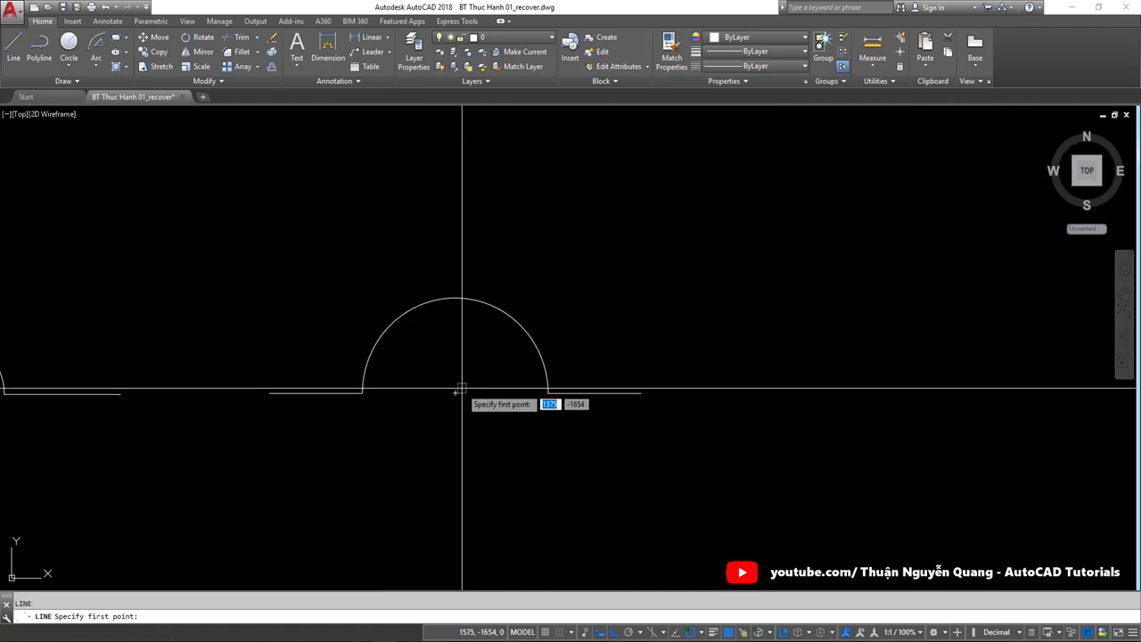
left_click(456, 392)
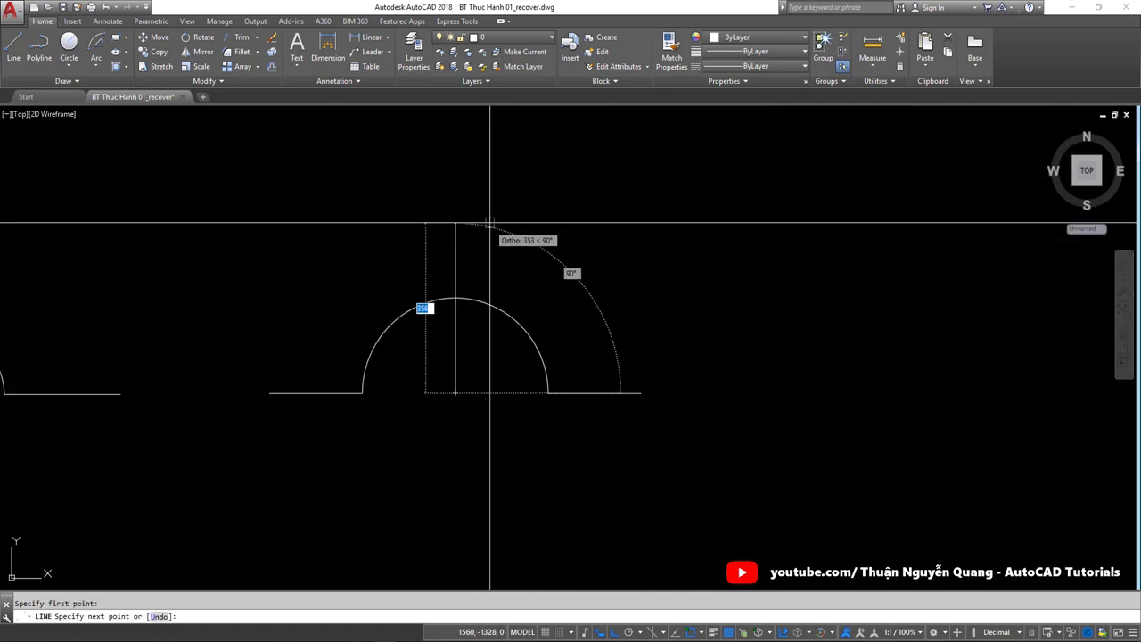
type("3")
key("Return")
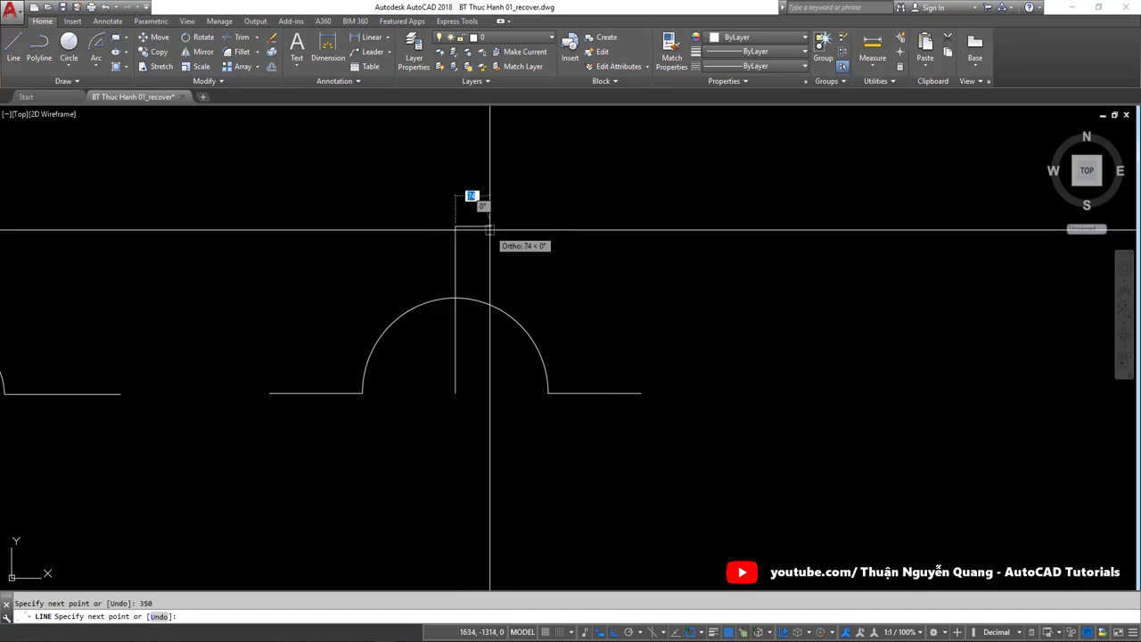
scroll(470, 286, "down", 4)
key("alt+Tab")
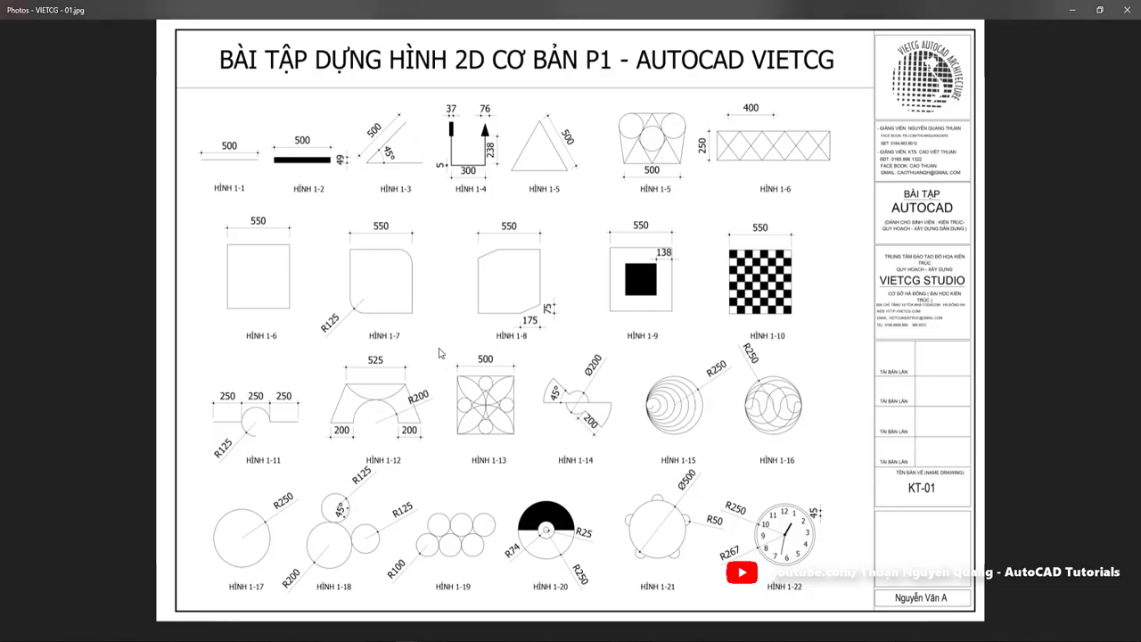
key("alt+Tab")
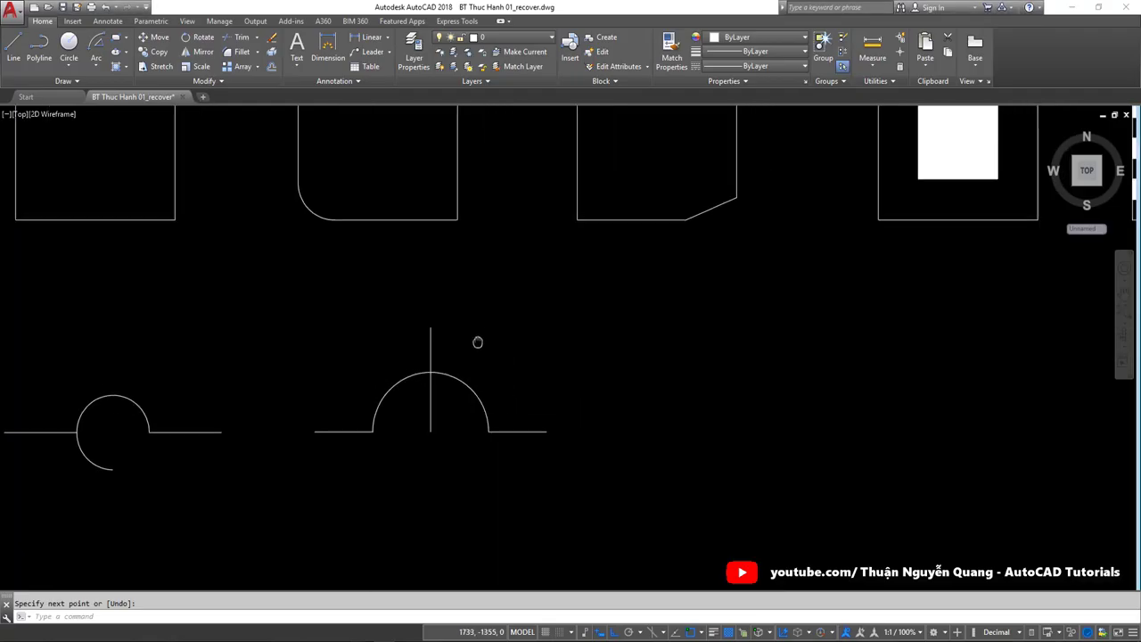
key("Return")
Step: Move the horizontal top line so its midpoint sits on the vertical line's top
left_click(580, 315)
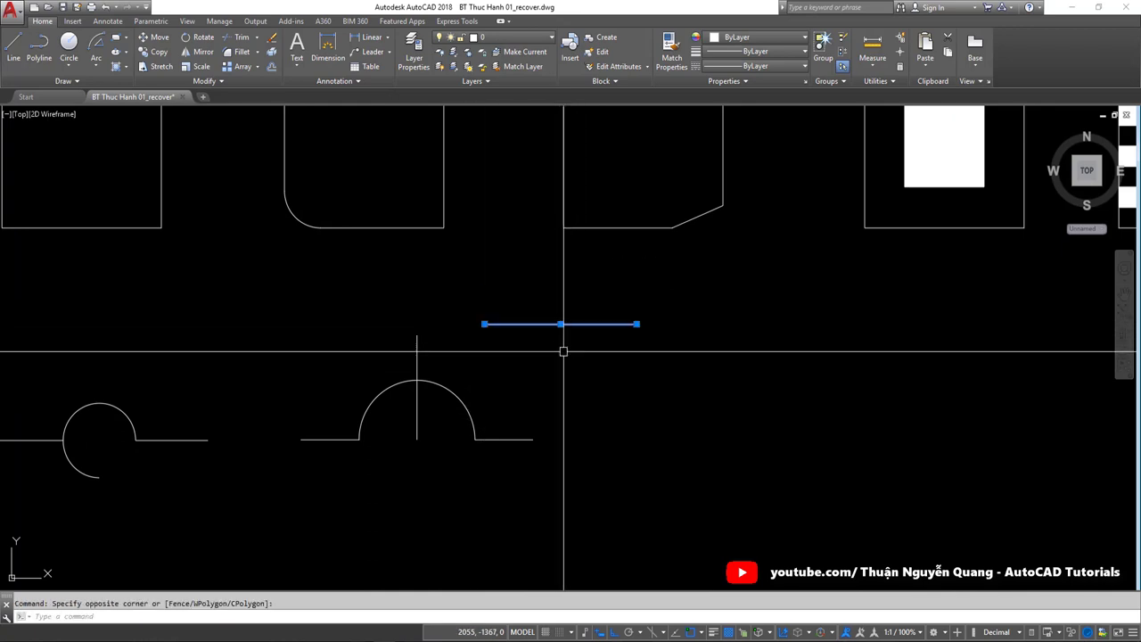
left_click(568, 353)
type("M")
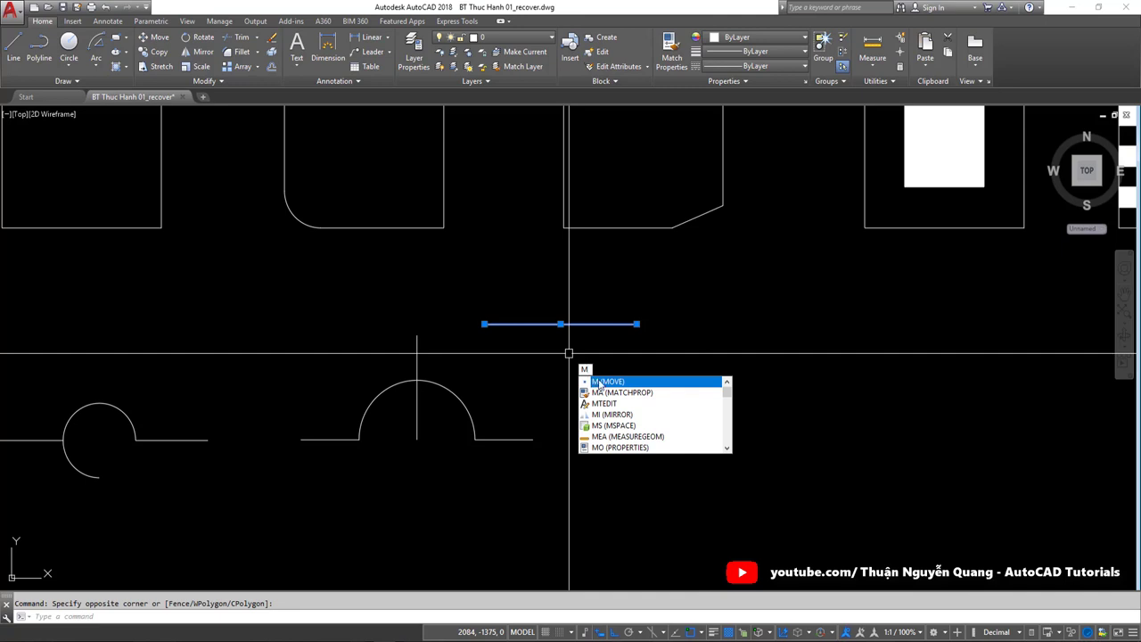
left_click(602, 382)
left_click(561, 323)
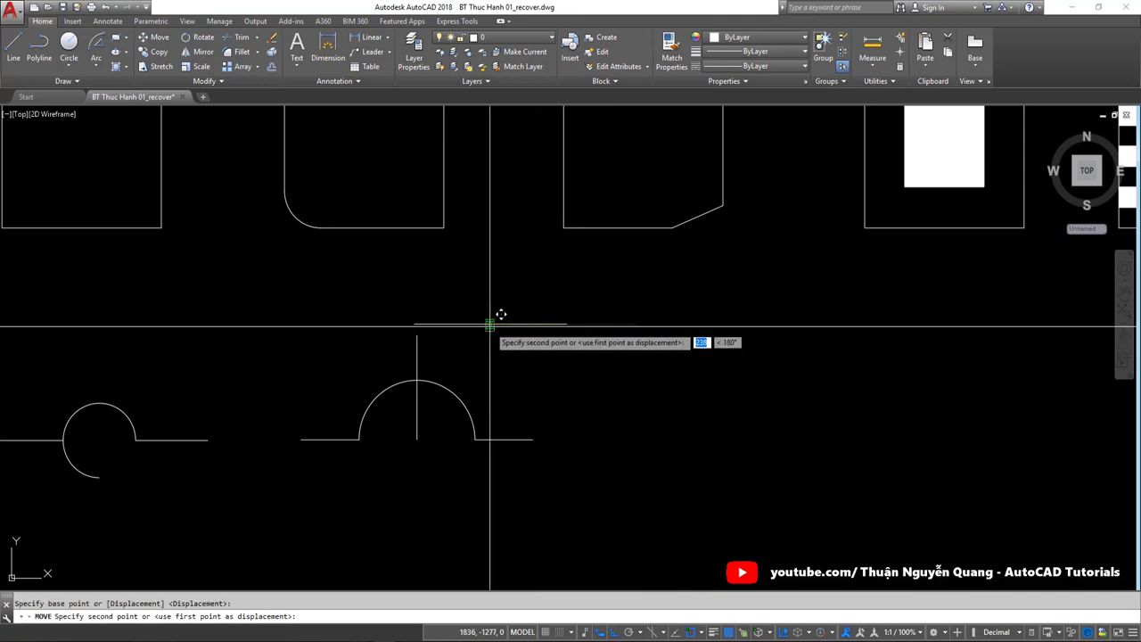
left_click(417, 334)
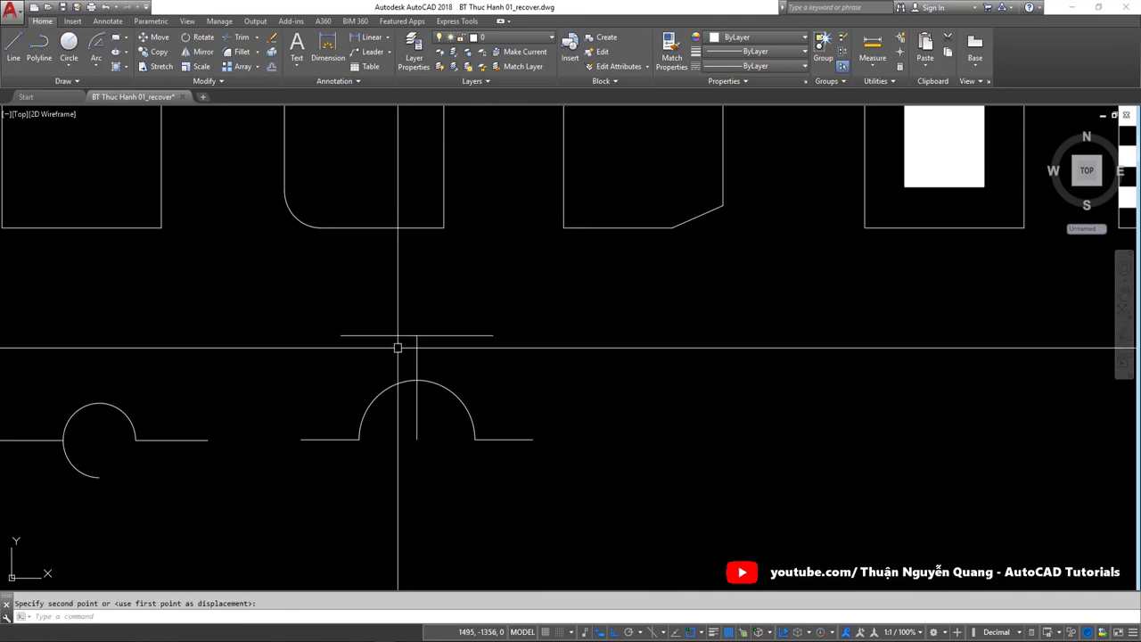
scroll(415, 334, "up", 3)
left_click_drag(416, 331, 384, 365)
scroll(419, 336, "down", 4)
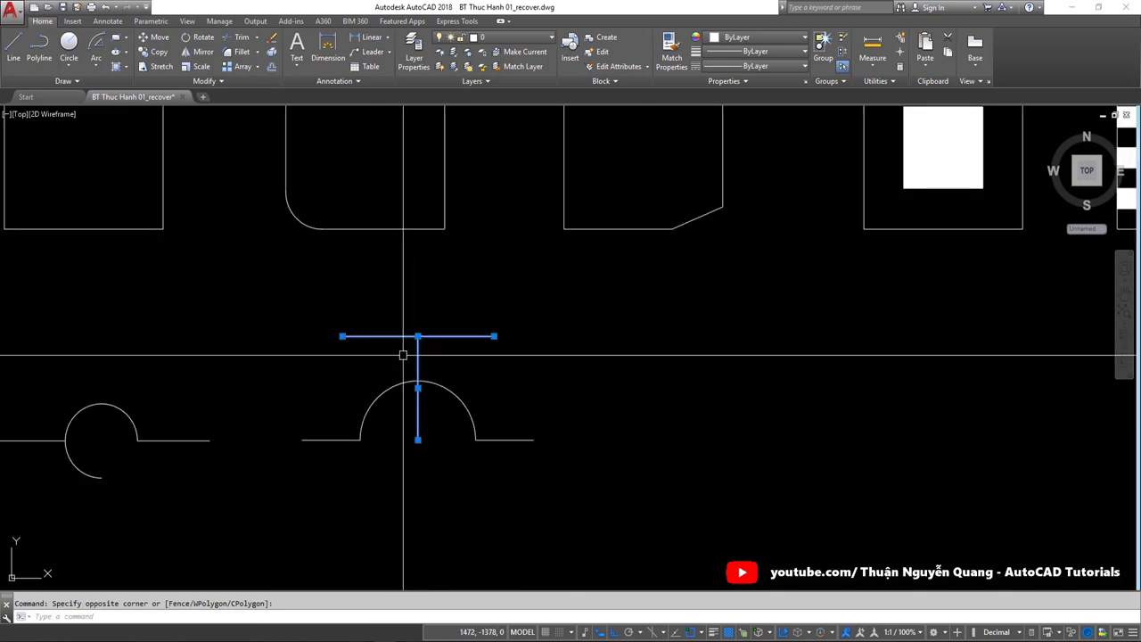
left_click(417, 336, "shift")
key("Escape")
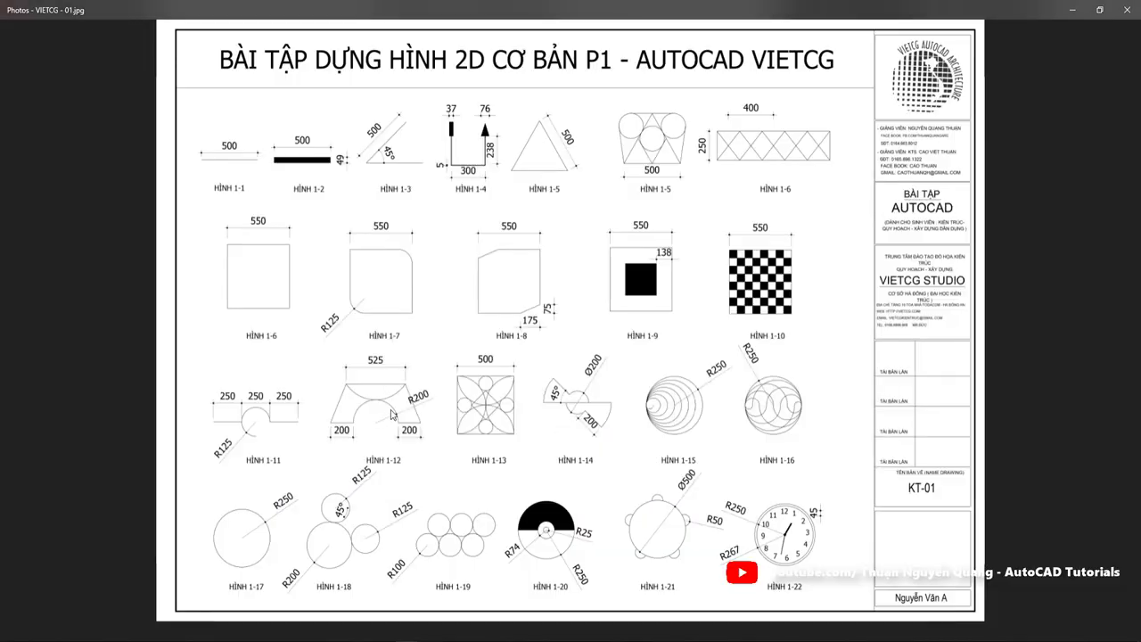
Step: Draw the trapezoid's left and right slanted sides from the top line's ends to the base
type("l")
key("Return")
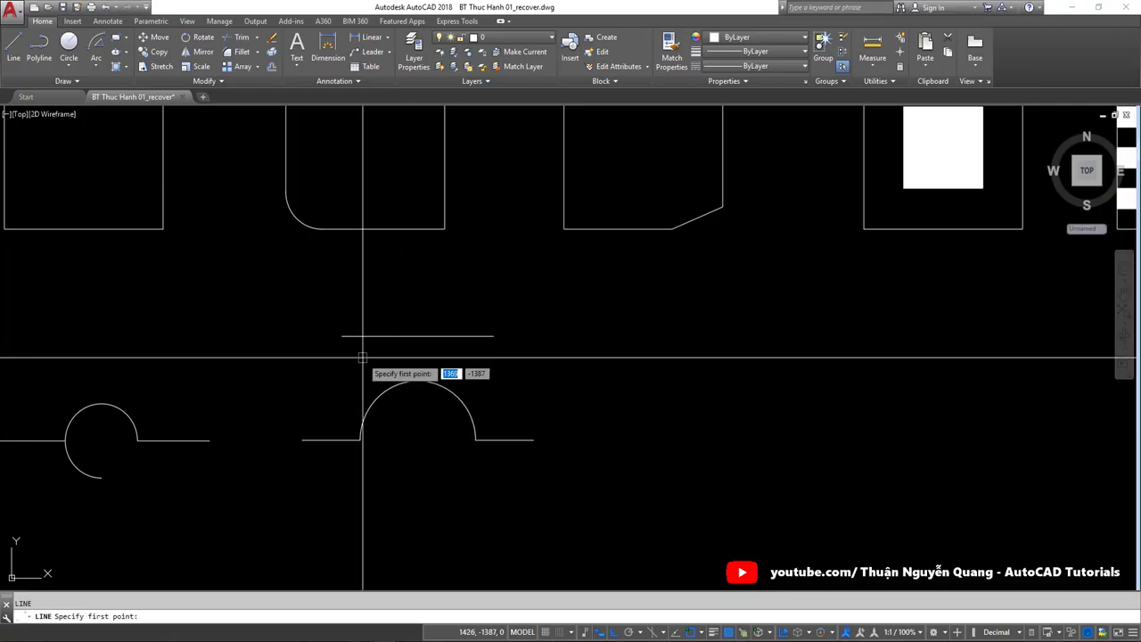
left_click(342, 336)
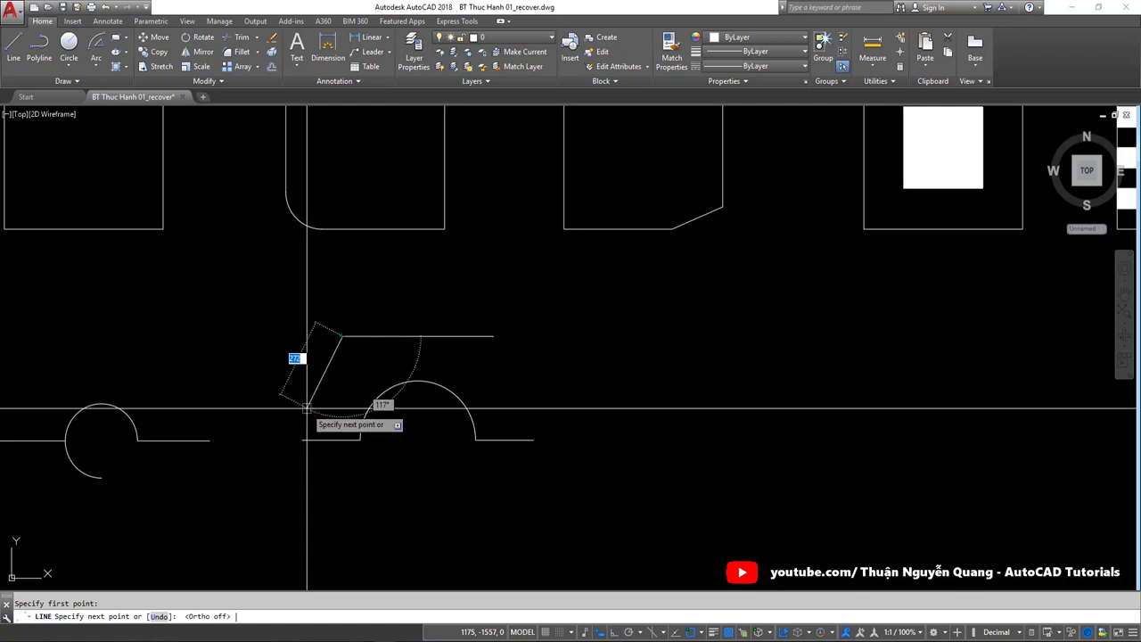
left_click(303, 436)
key("Return")
key("Return")
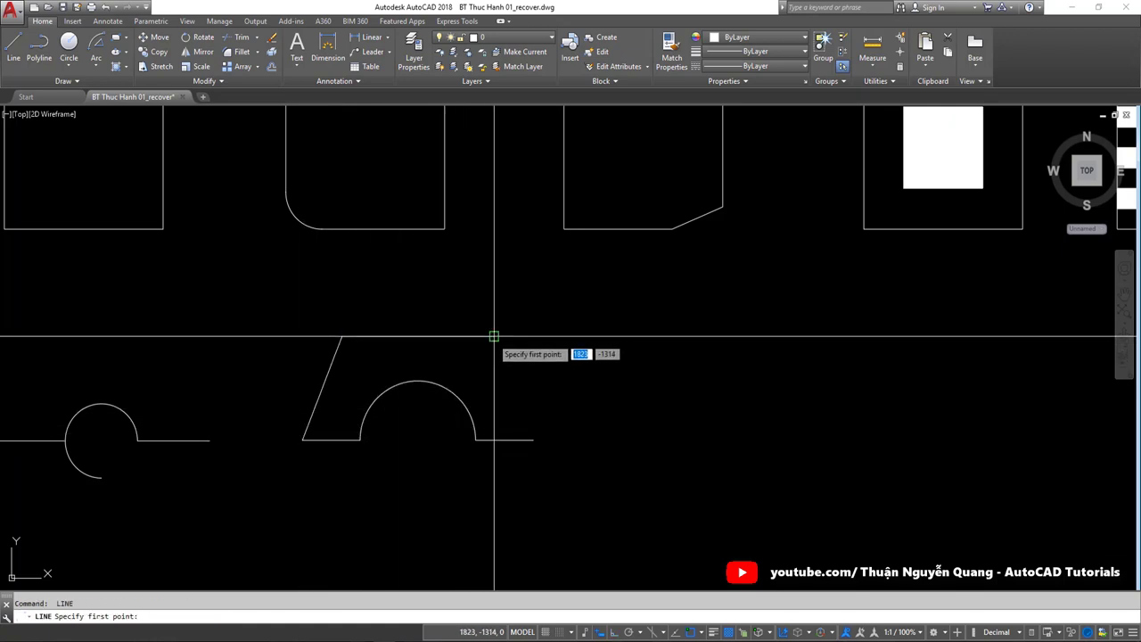
left_click(492, 336)
left_click(523, 437)
key("Escape")
key("alt+Tab")
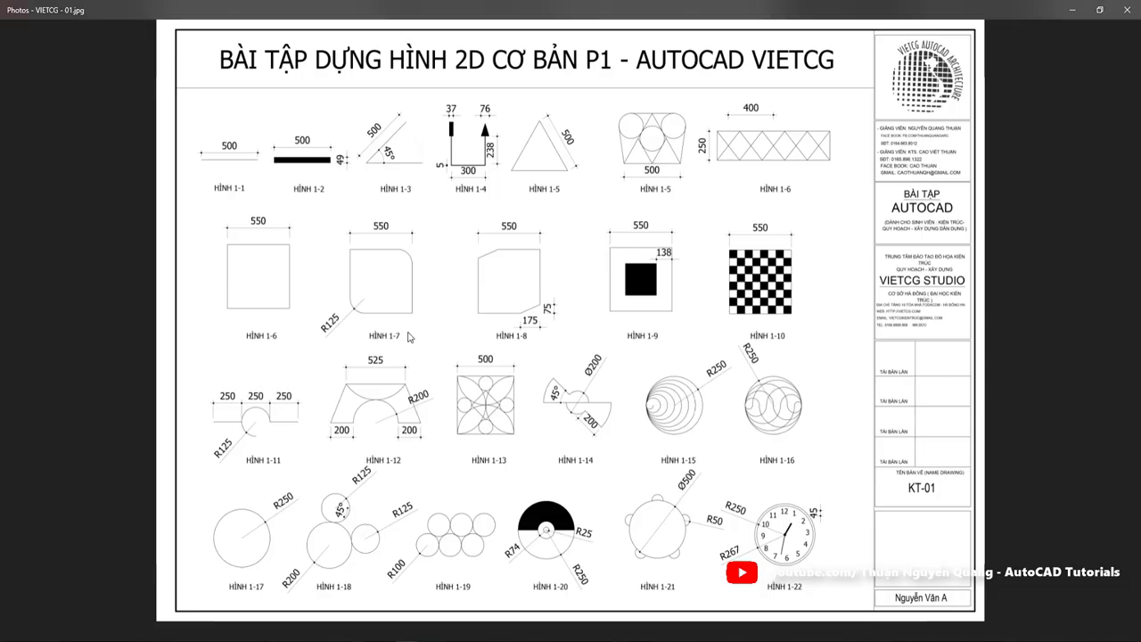
scroll(353, 403, "up", 1)
scroll(328, 389, "down", 1)
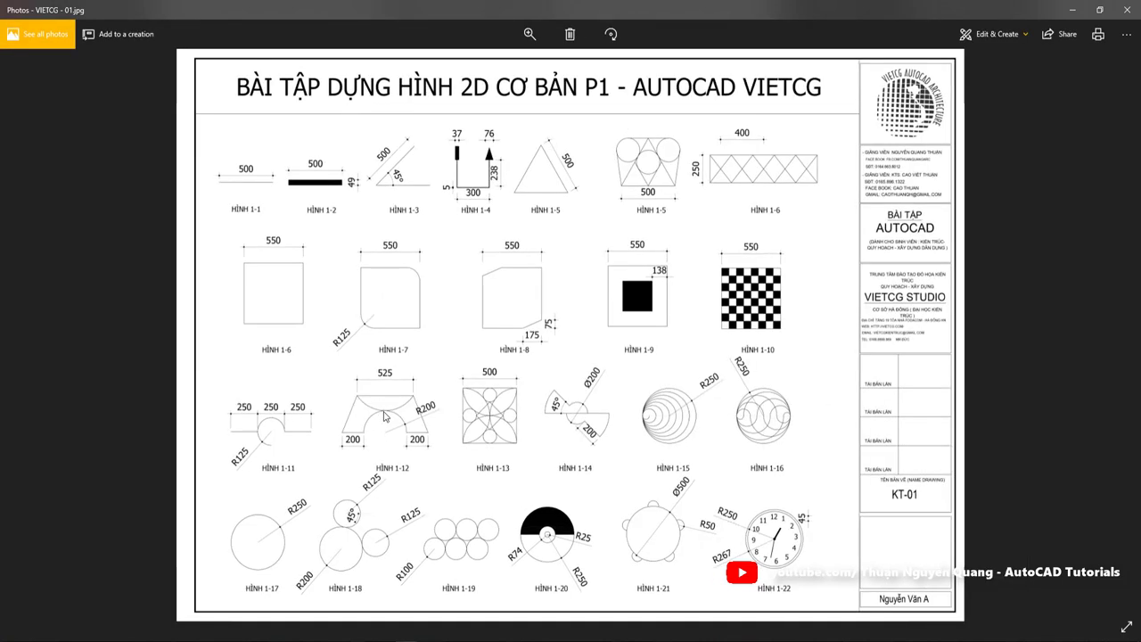
key("alt+Tab")
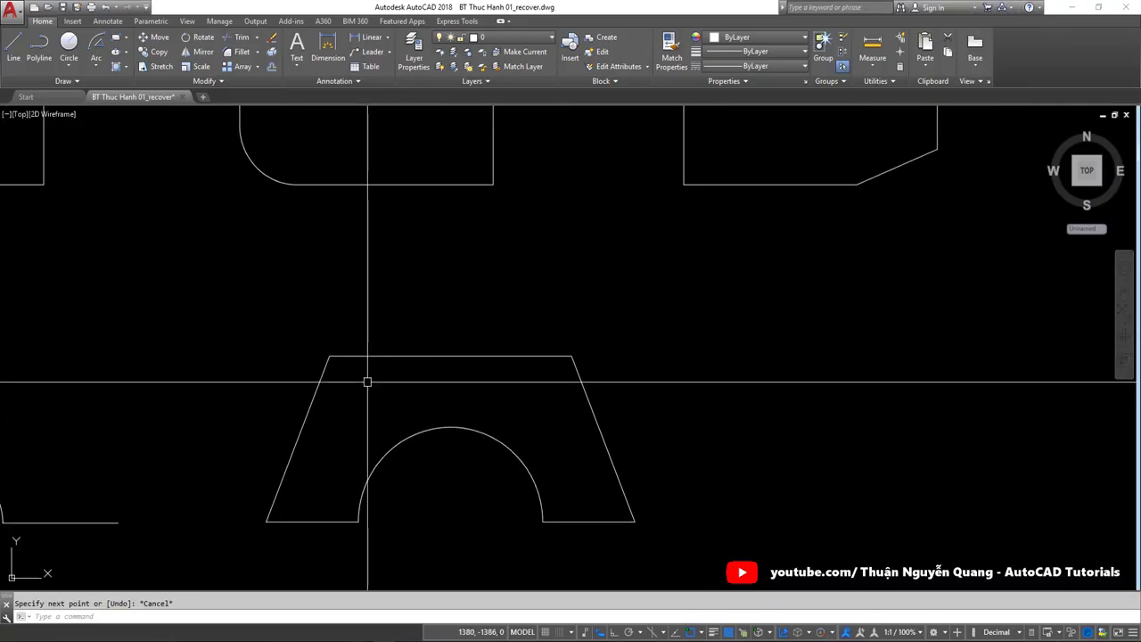
Step: Draw a 3-point arc from the top-left corner through the semicircle's top to the top-right corner
left_click(105, 66)
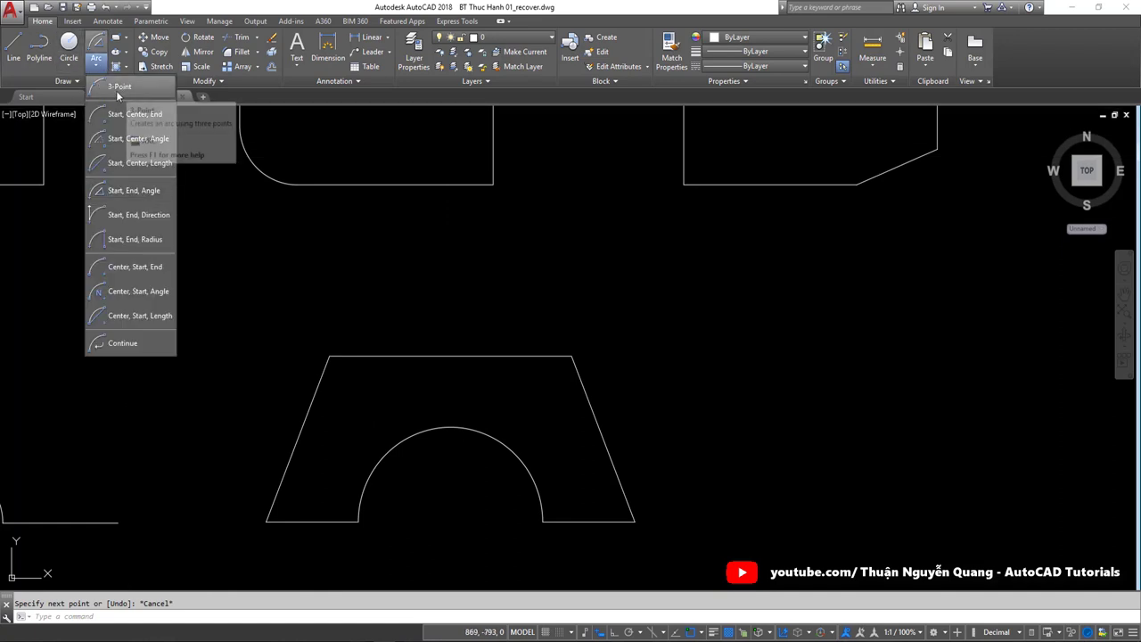
left_click(114, 86)
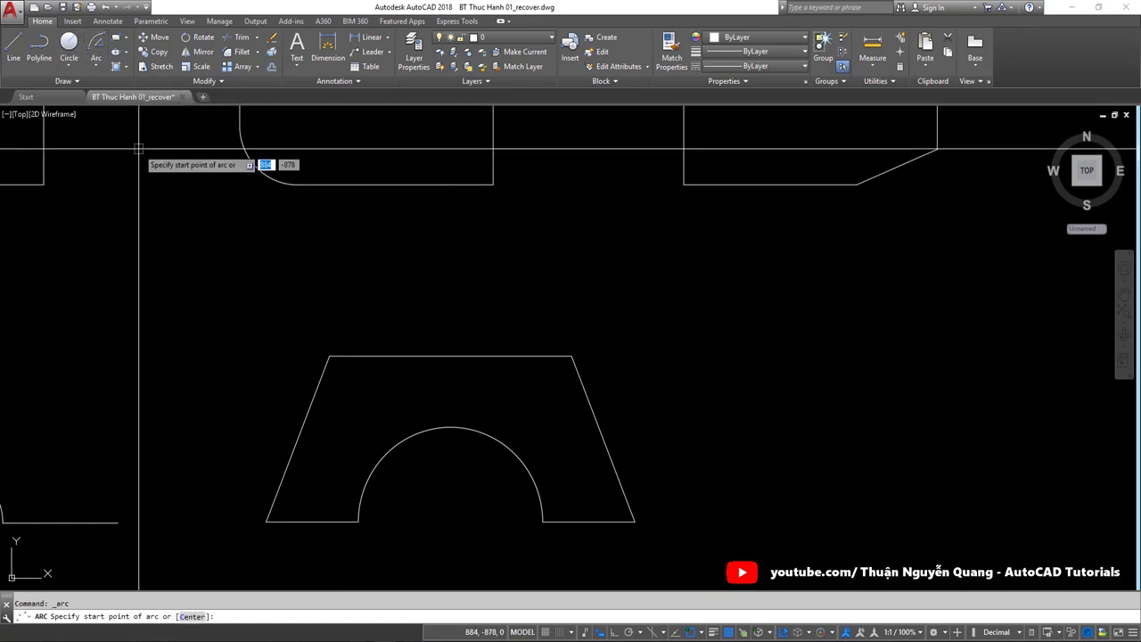
left_click(328, 356)
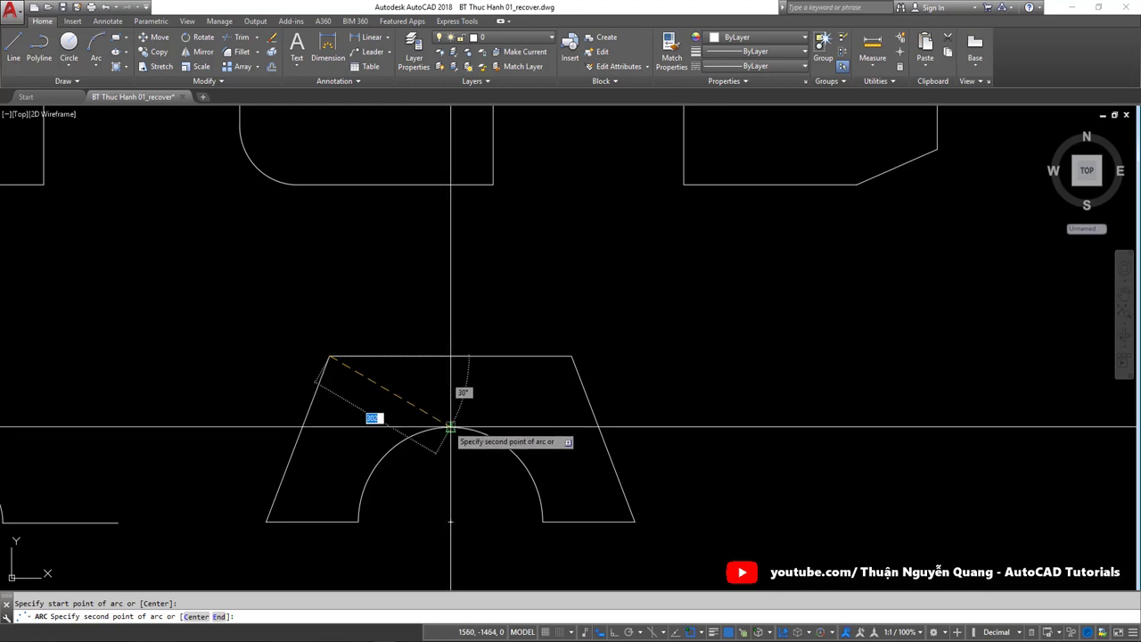
left_click(450, 427)
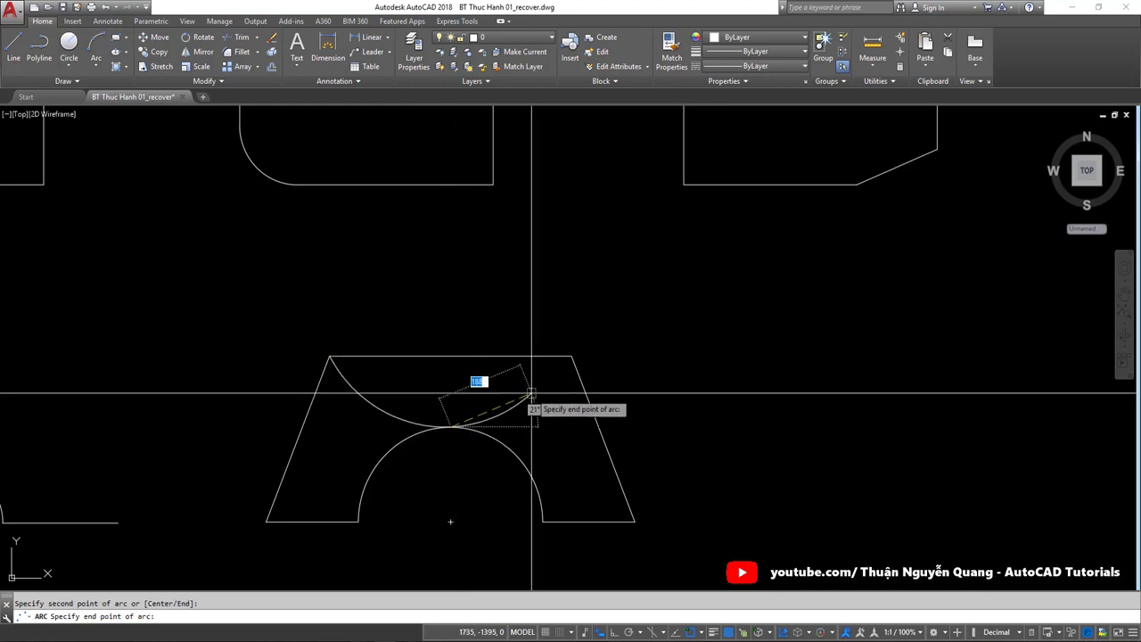
left_click(572, 356)
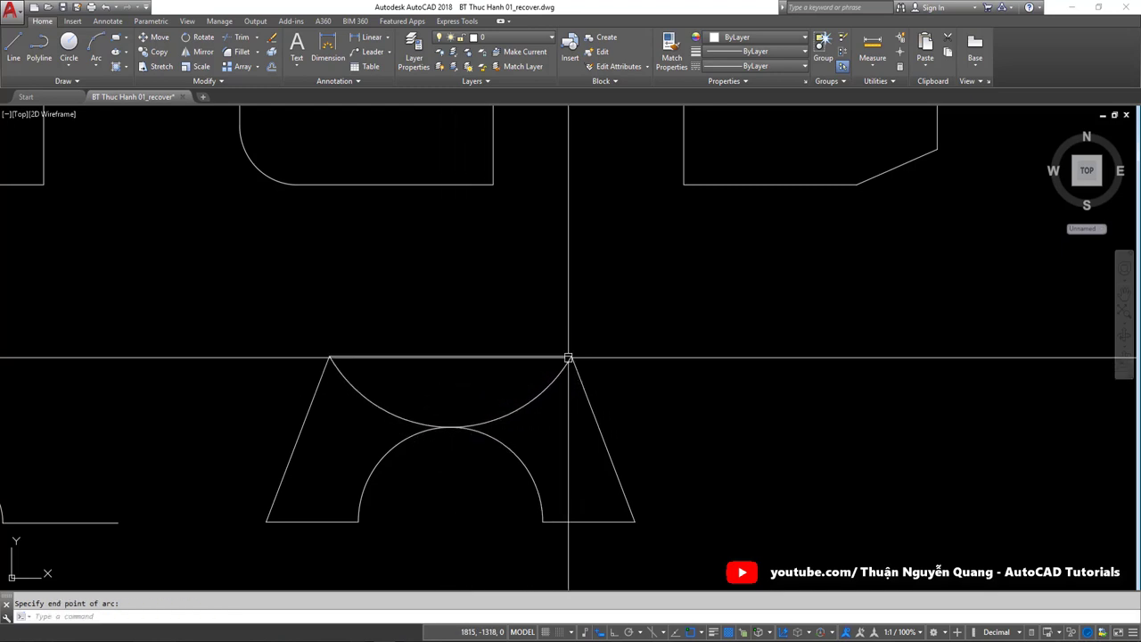
scroll(512, 428, "down", 2)
key("alt+Tab")
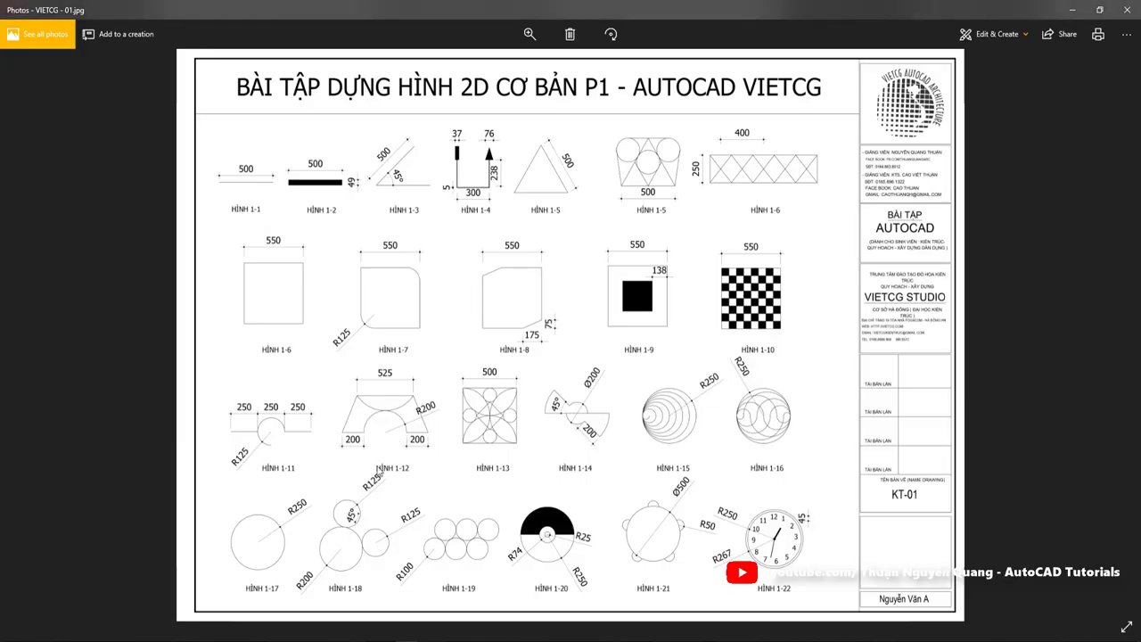
key("alt+Tab")
Step: Select the whole trapezoid figure and start moving it with M
left_click(562, 465)
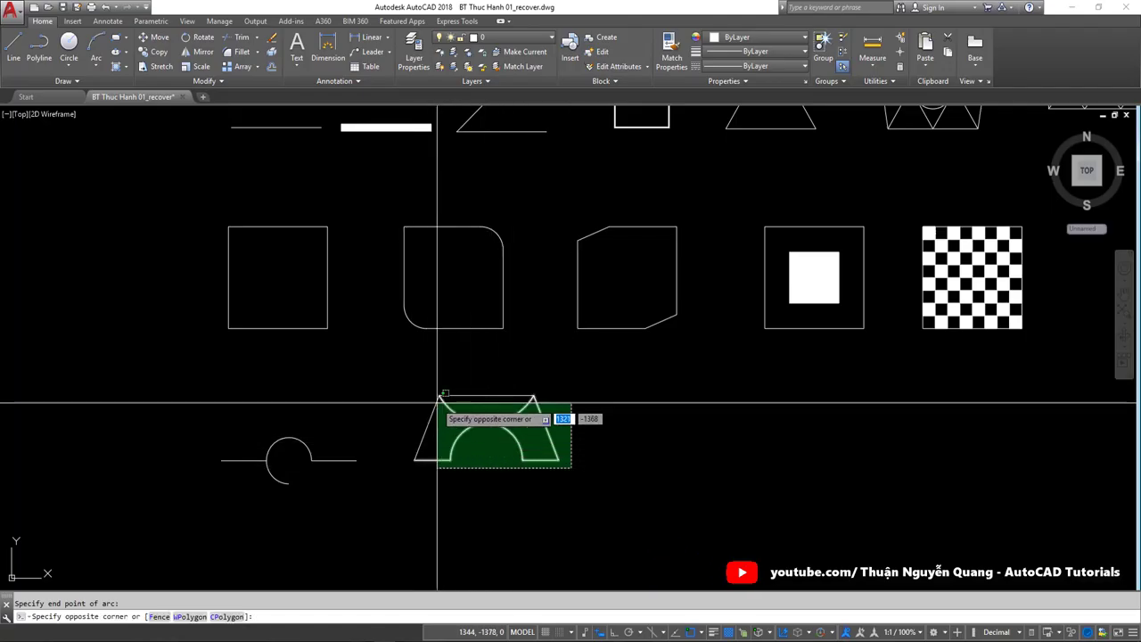
left_click(437, 390)
type("m")
key("Return")
left_click(623, 400)
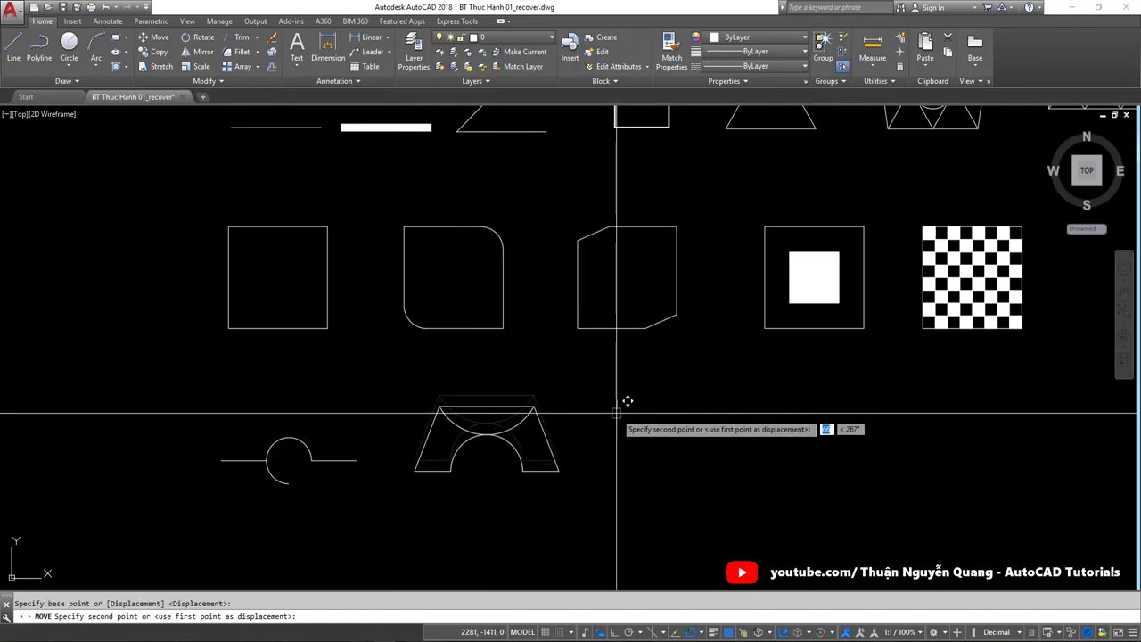
scroll(614, 416, "down", 2)
key("alt+Tab")
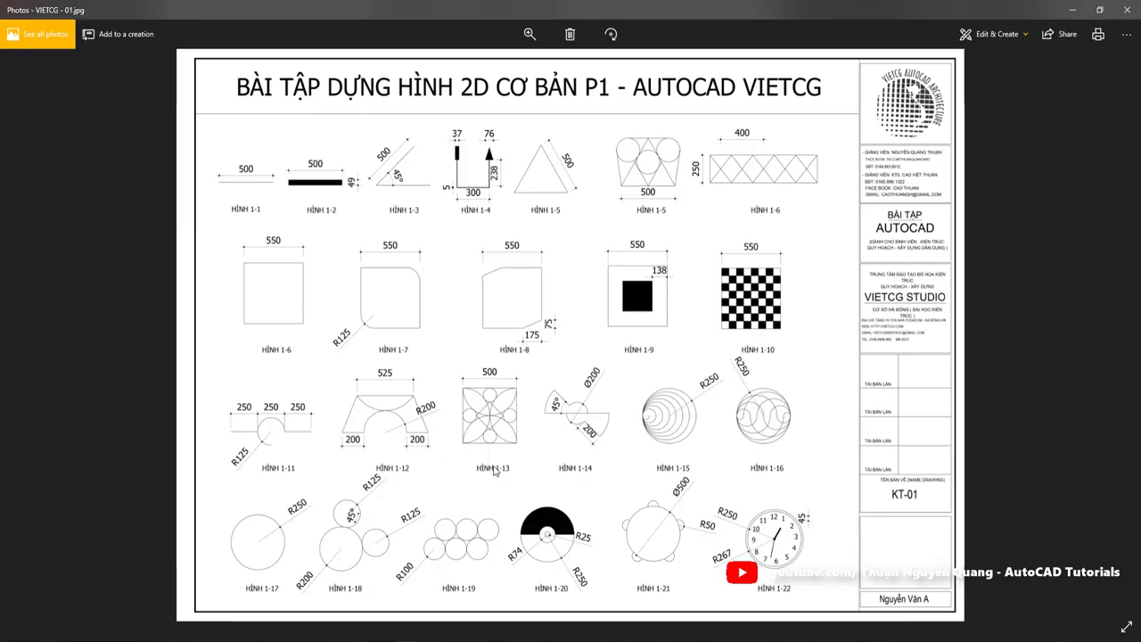
scroll(495, 470, "up", 2)
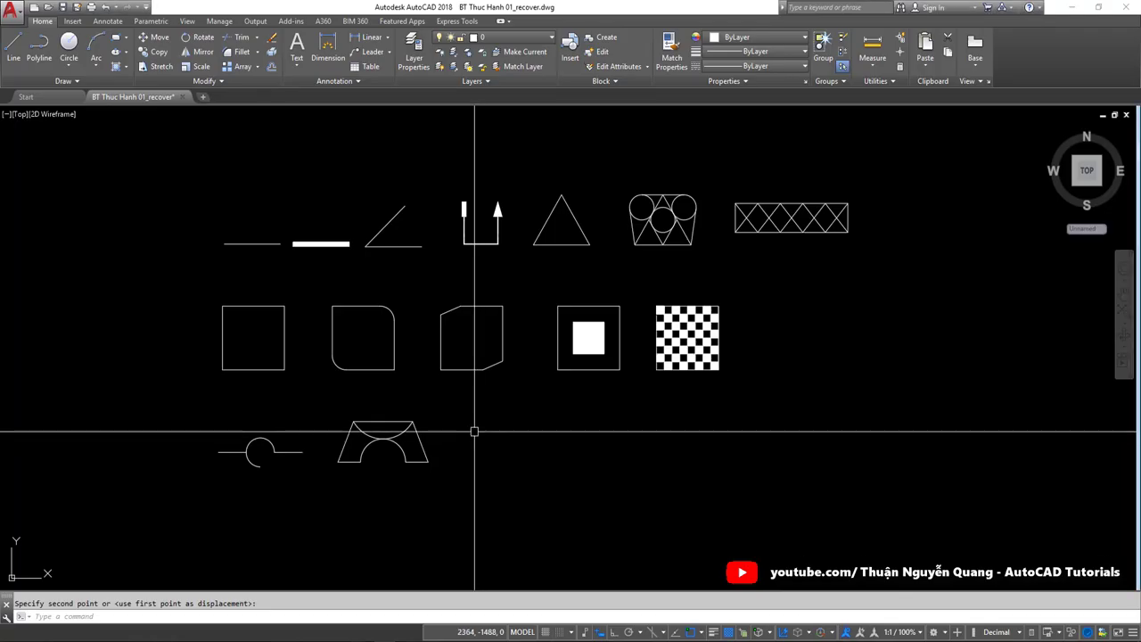
Step: Draw a 500 by 500 square beside the trapezoid figure
middle_click_drag(472, 425, 402, 400)
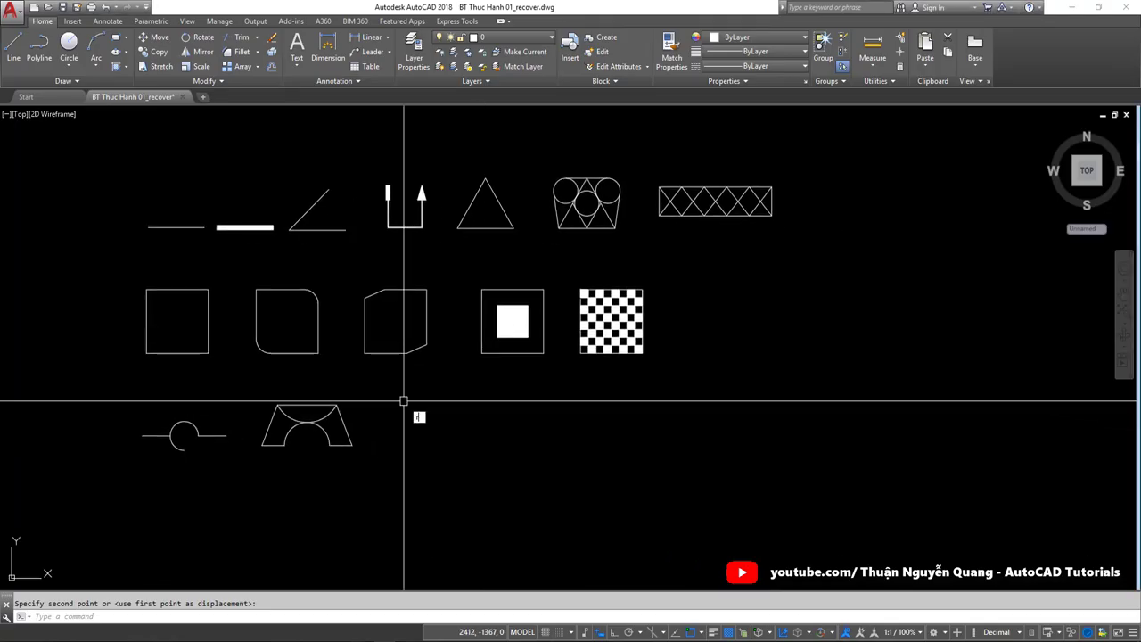
type("rec")
key("Return")
key("Escape")
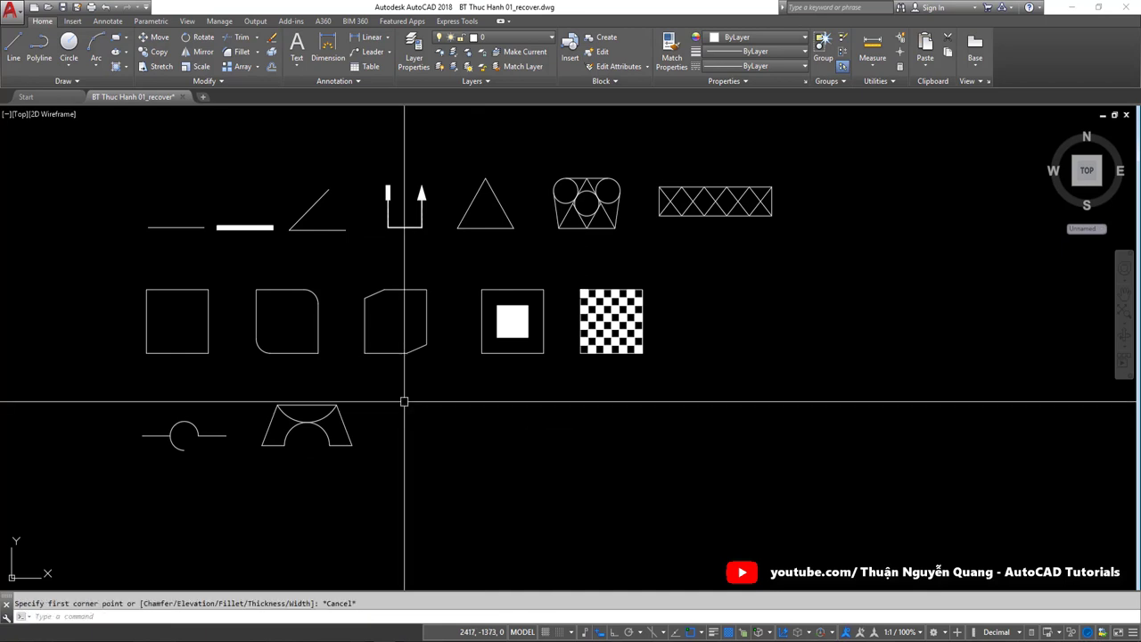
key("Return")
left_click(404, 401)
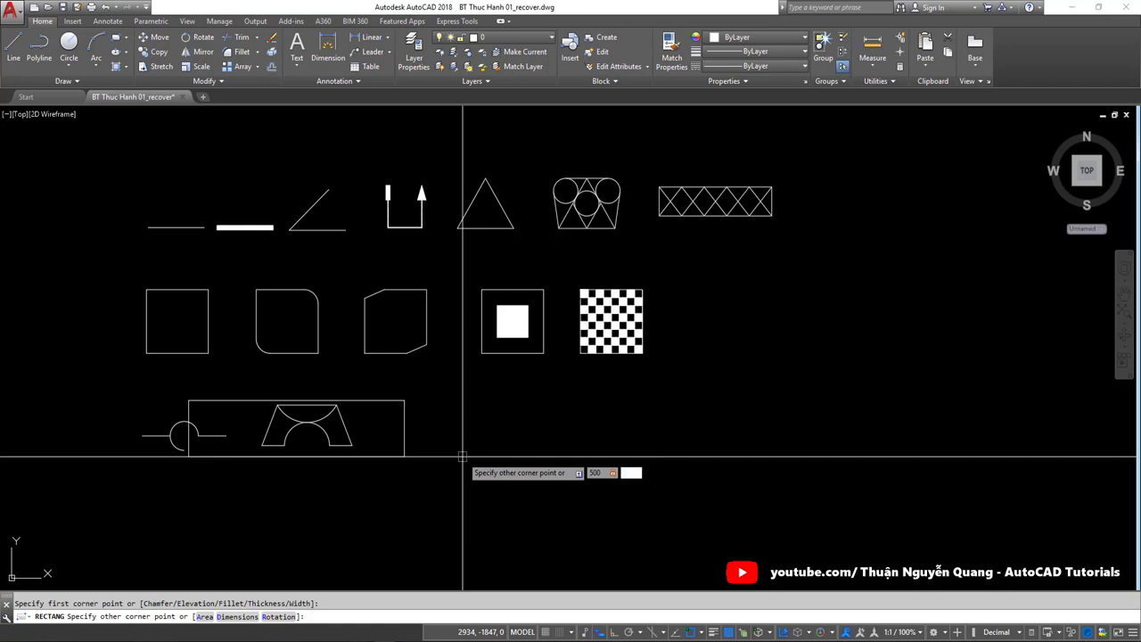
type("500")
key("Return")
Step: Select the new square and start moving it from a base point on its corner
left_click(497, 437)
left_click(452, 386)
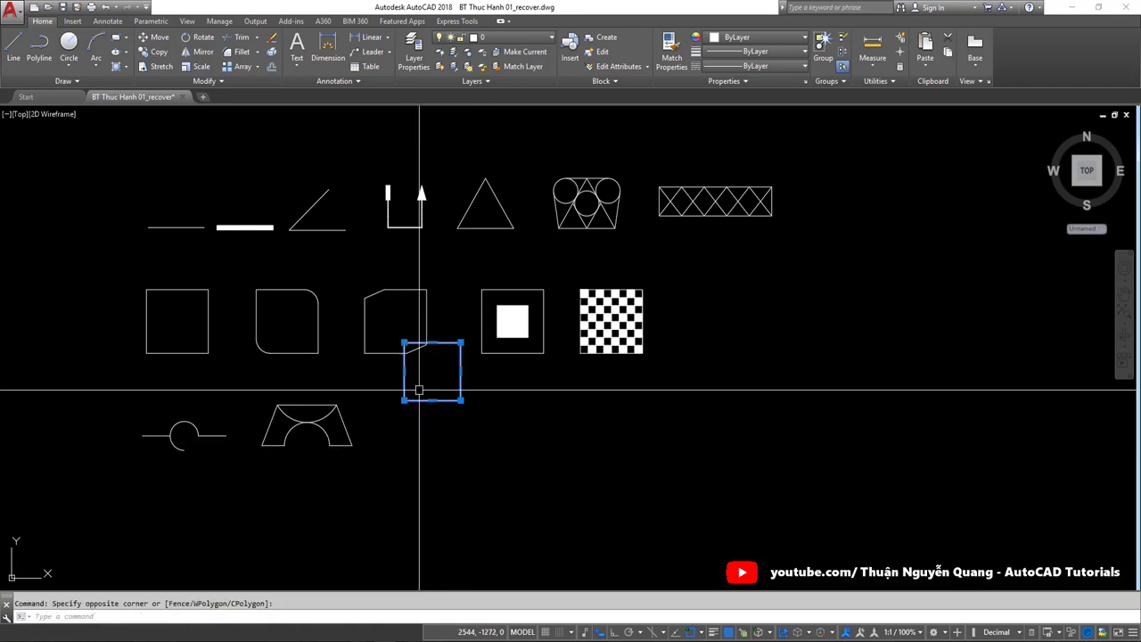
type("m")
key("Return")
left_click(453, 387)
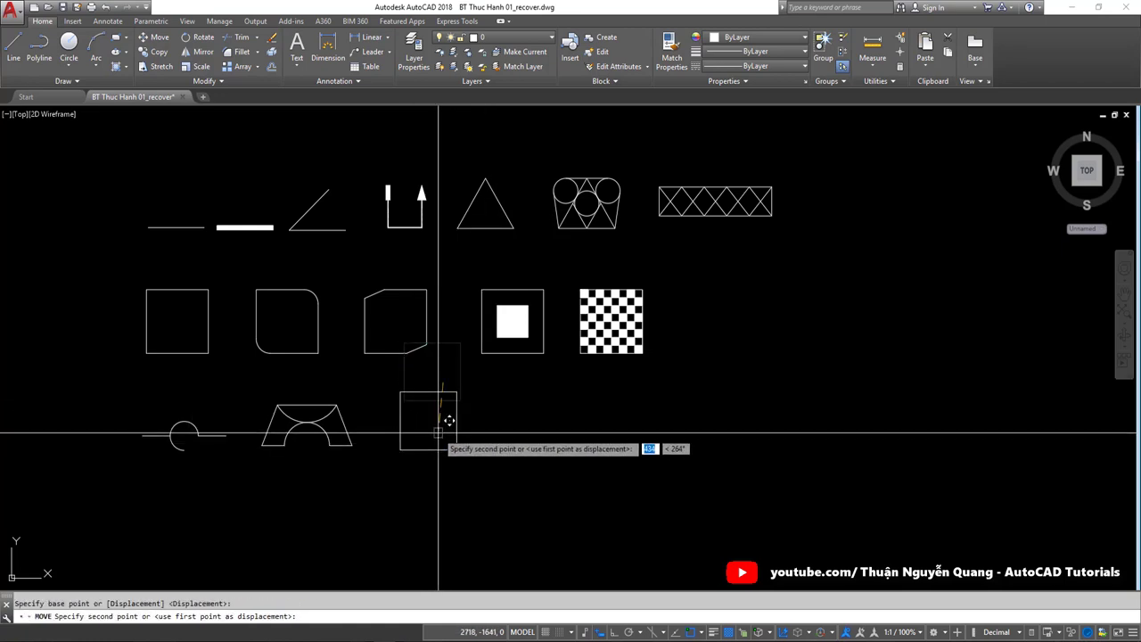
scroll(501, 484, "up", 2)
key("alt+Tab")
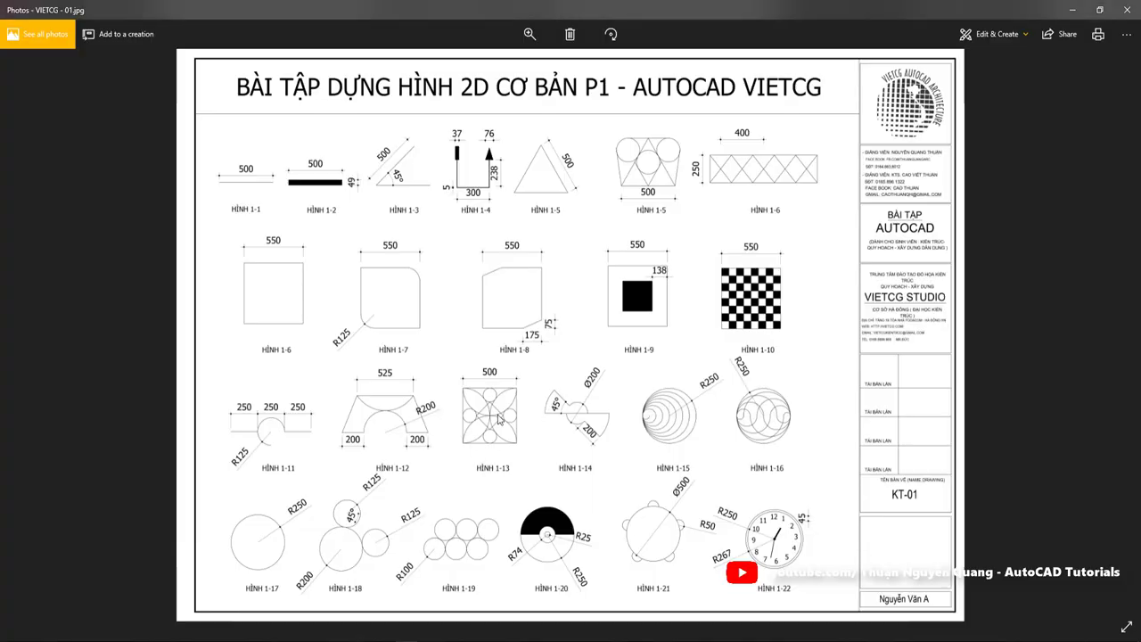
Step: Zoom into HÌNH 1-13's arcs-in-square figure on the sheet, then return to AutoCAD
scroll(499, 419, "up", 1)
scroll(499, 419, "up", 1)
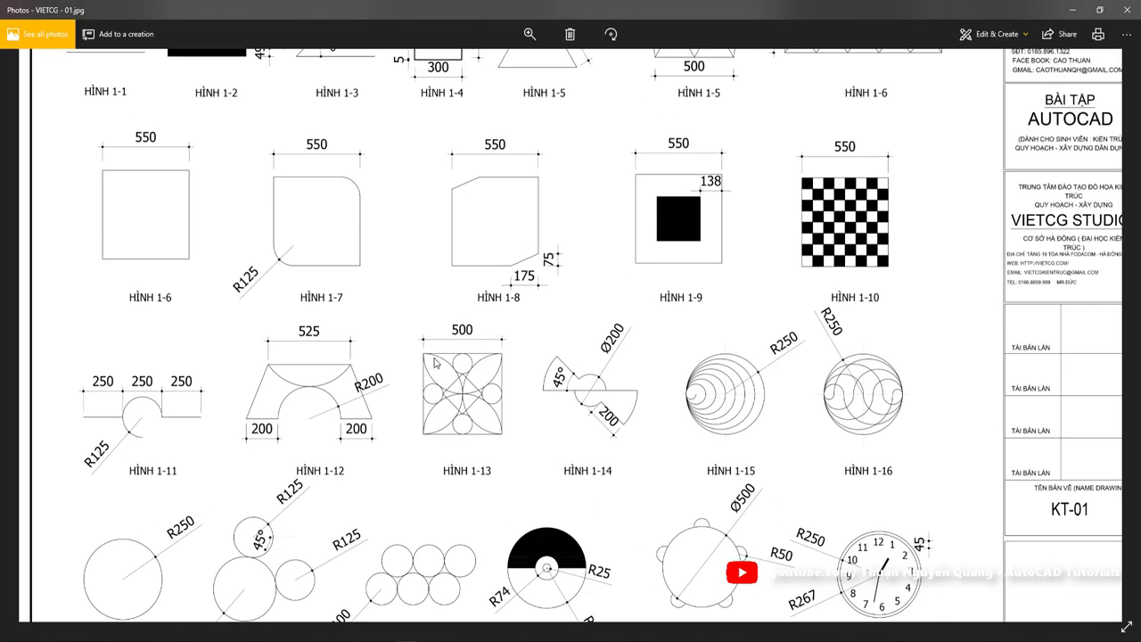
scroll(461, 412, "up", 2)
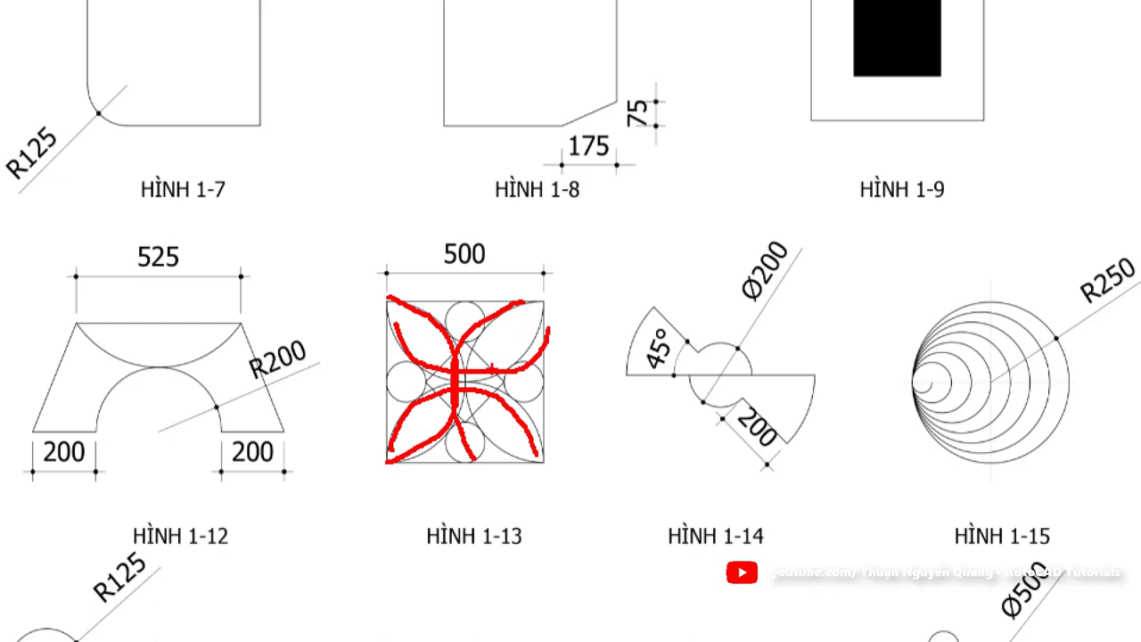
key("Escape")
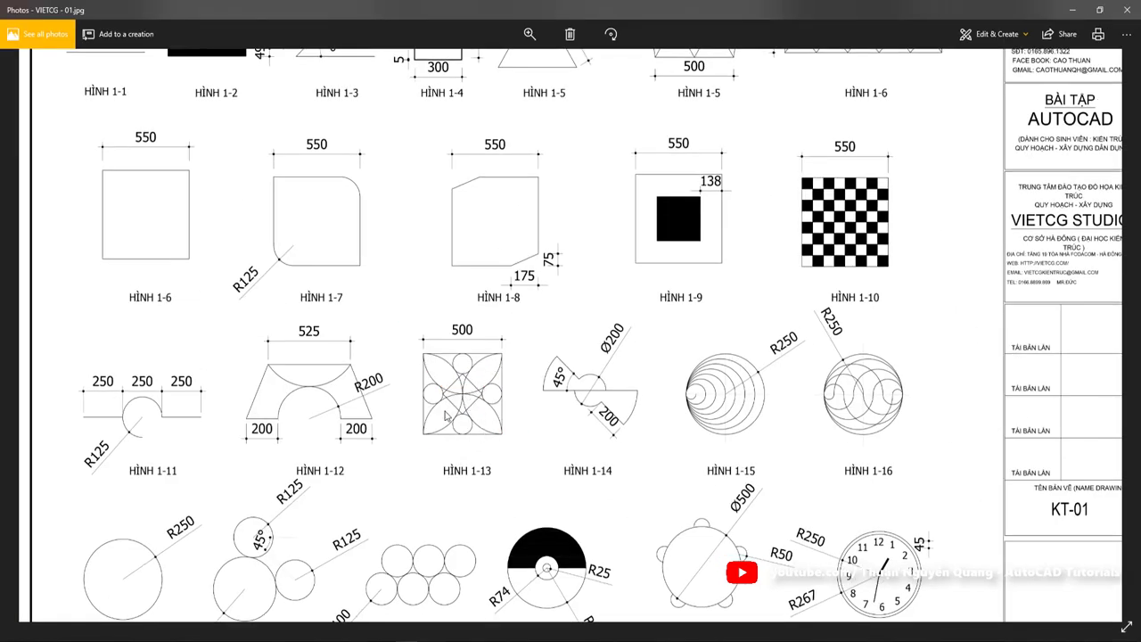
key("alt+Tab")
Step: Drop the square at its new spot and draw a top-left to bottom-right diagonal
scroll(418, 356, "up", 2)
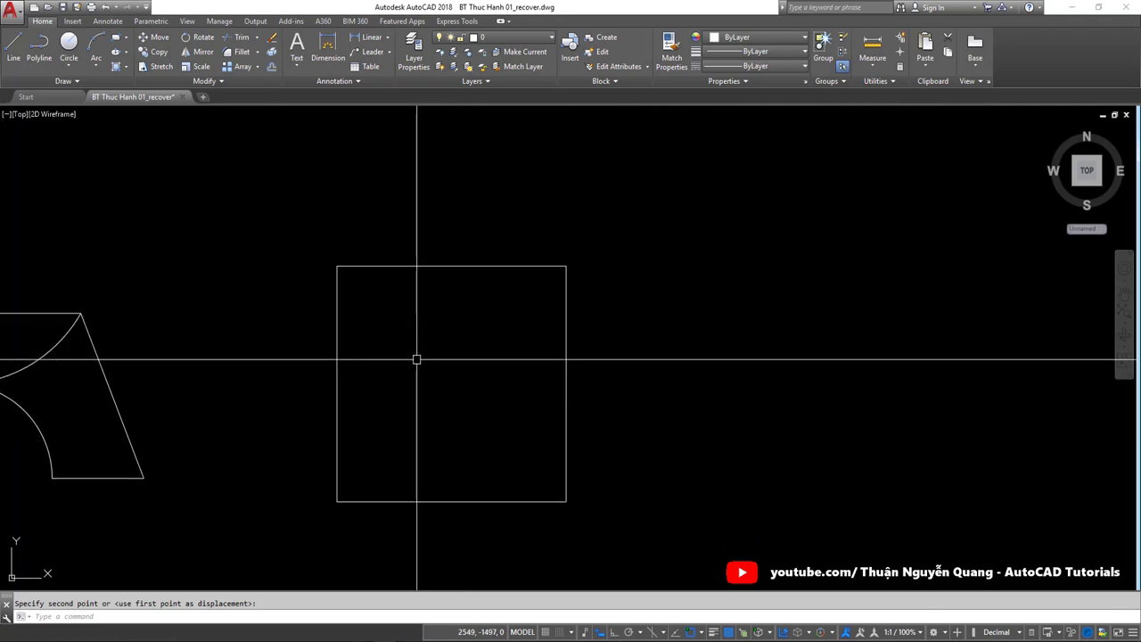
middle_click_drag(418, 357, 479, 367)
key("Escape")
left_click(532, 259)
key("Escape")
type("l")
key("Return")
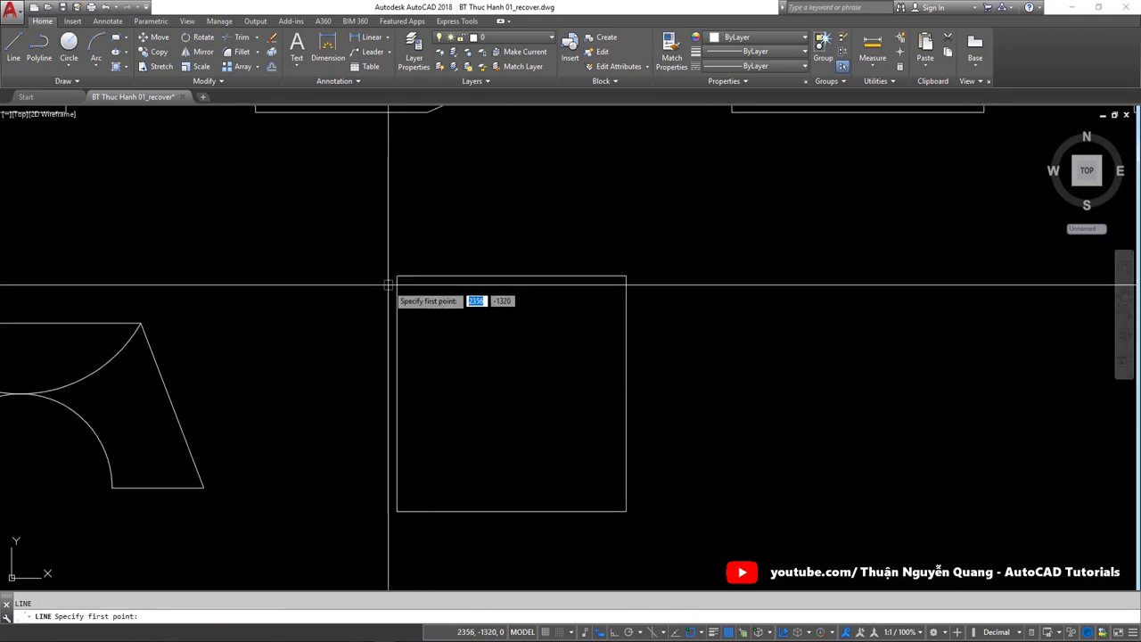
left_click(396, 276)
left_click(626, 511)
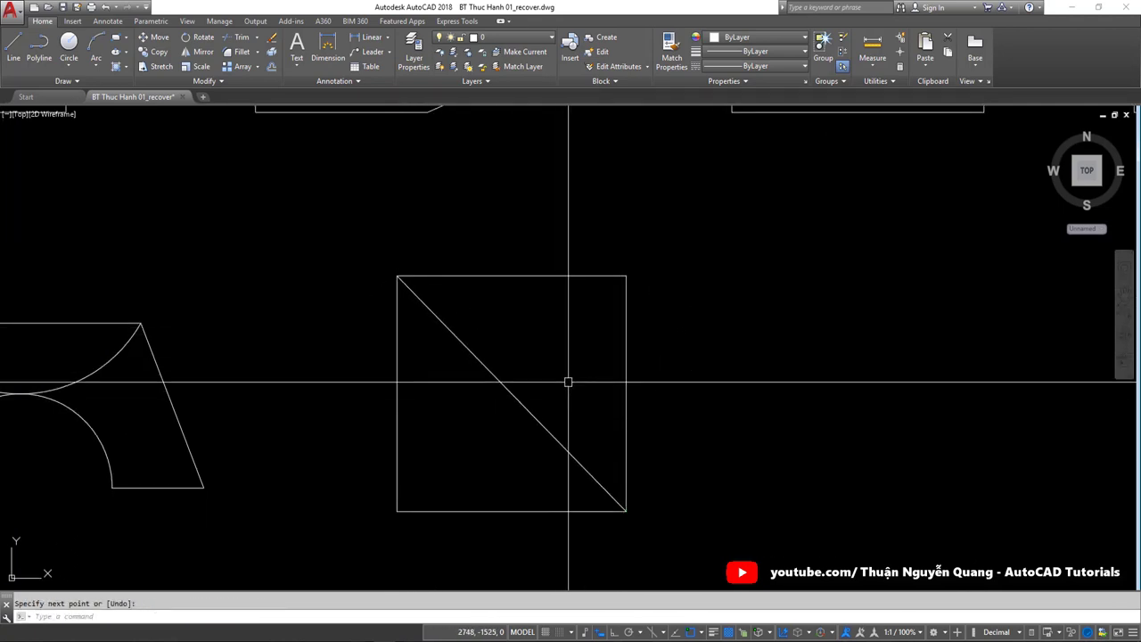
key("Escape")
left_click(517, 398)
key("Escape")
scroll(513, 397, "up", 2)
type("A")
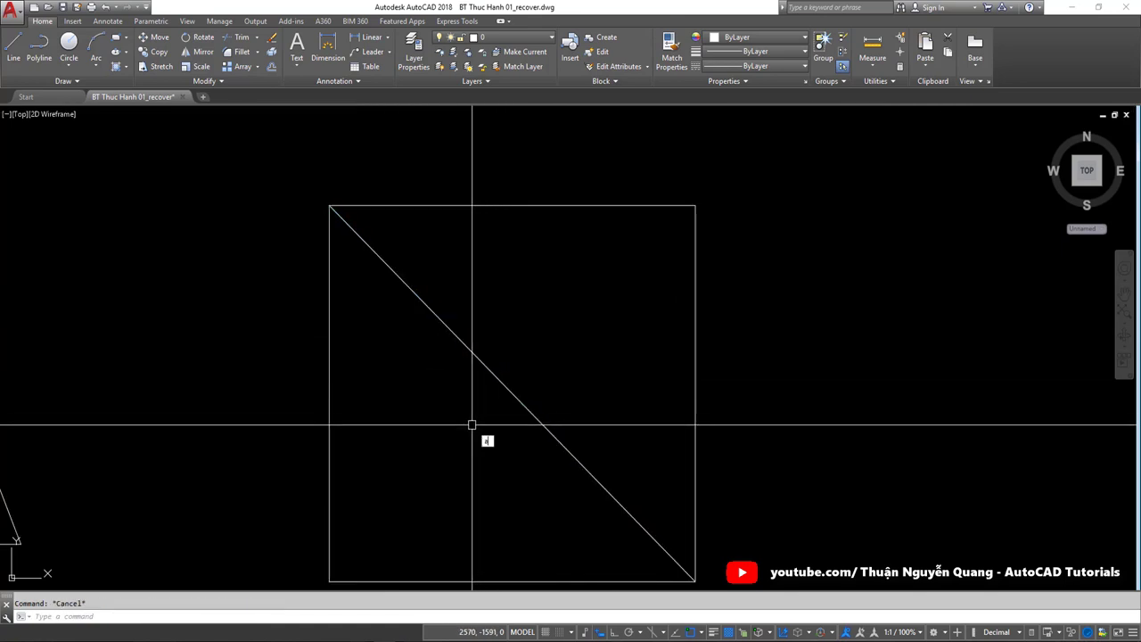
Step: Draw a 3-point arc from the top-left to top-right corner through the centre, and select it
key("Return")
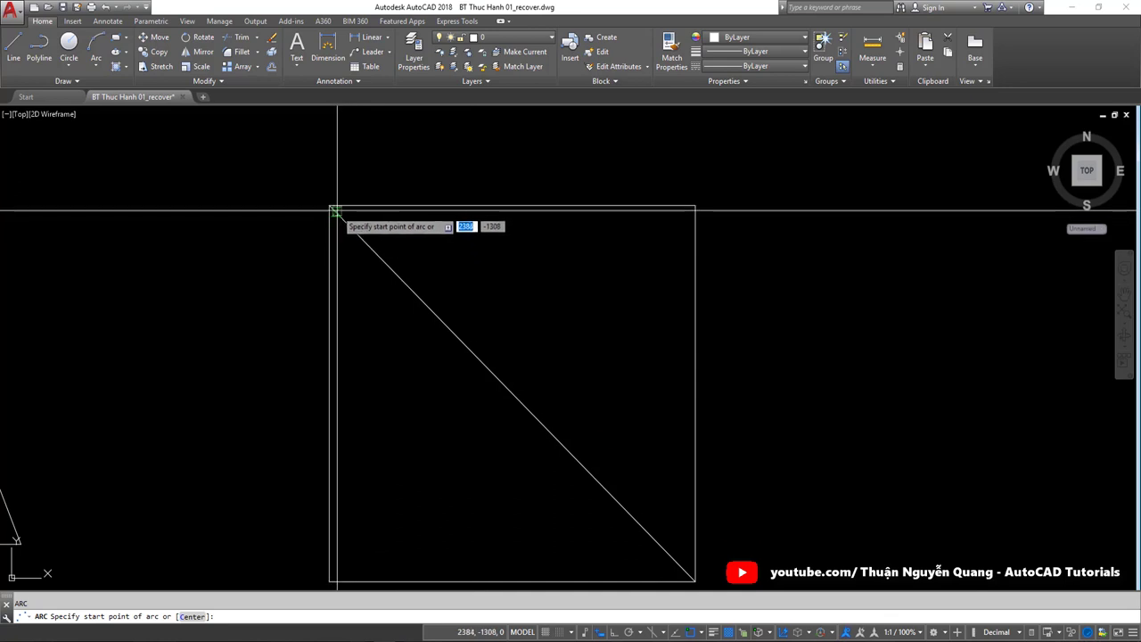
left_click(330, 206)
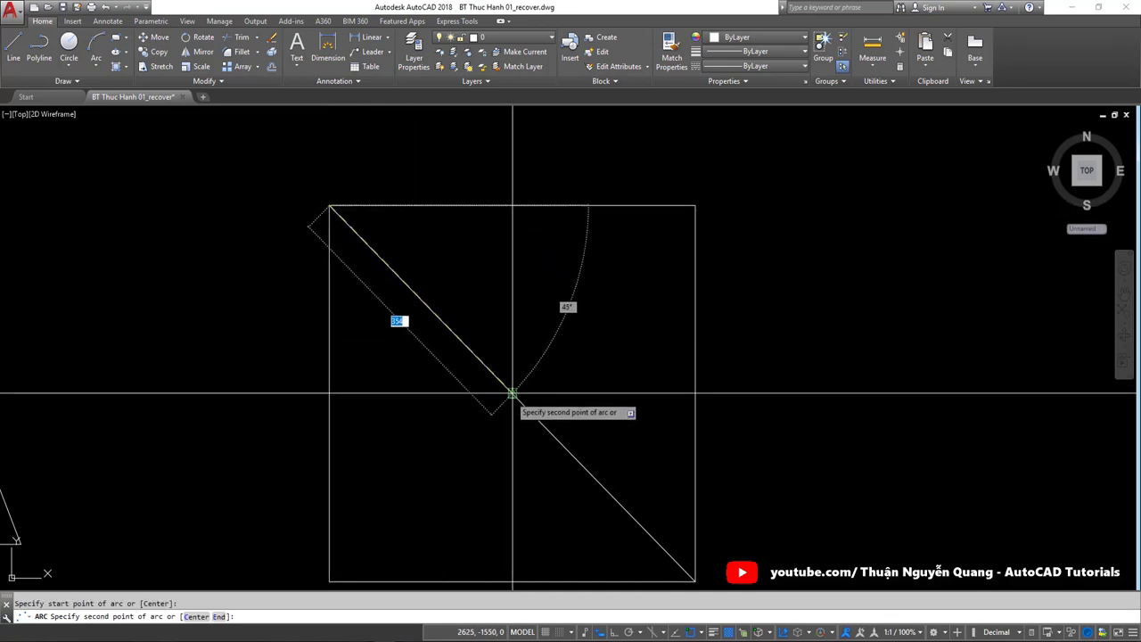
left_click(512, 393)
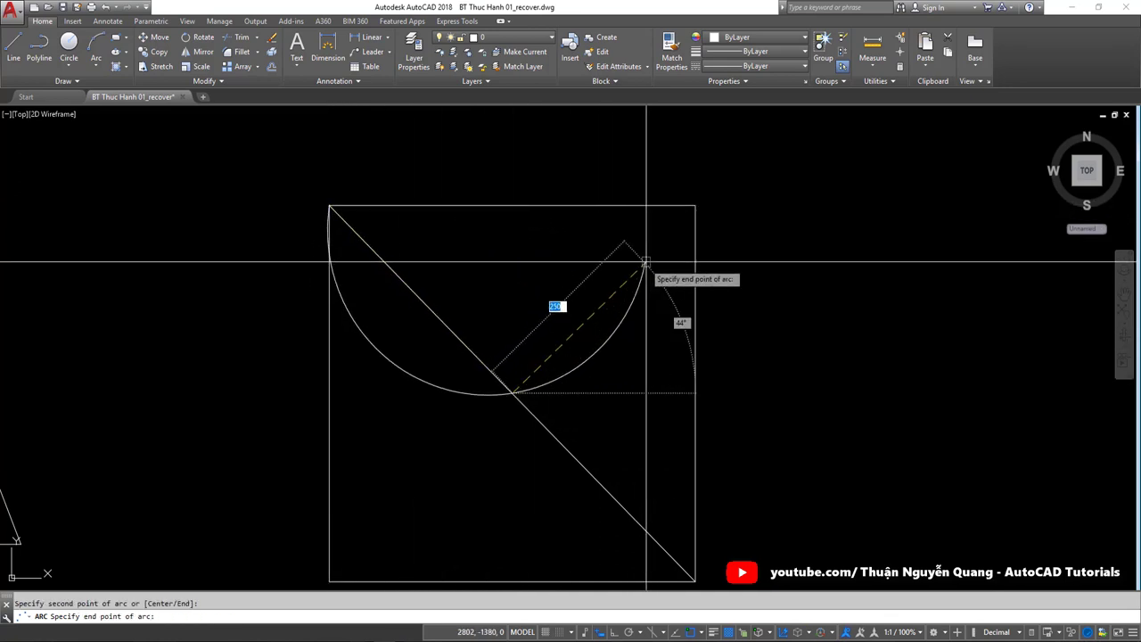
left_click(696, 206)
scroll(594, 302, "down", 3)
scroll(577, 303, "up", 2)
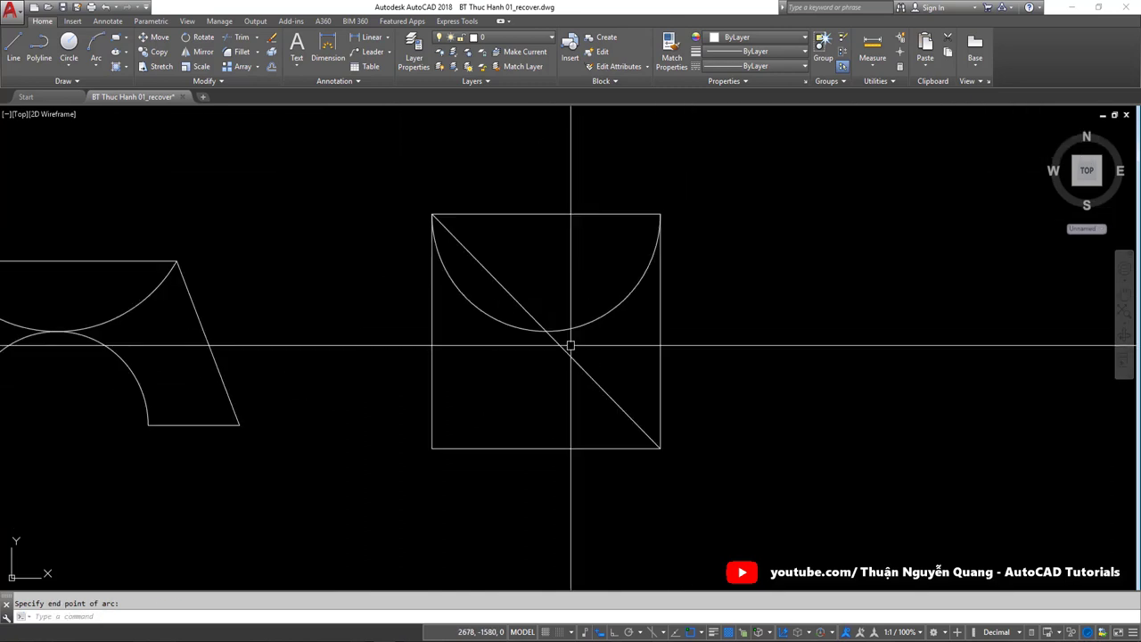
left_click(629, 326)
left_click(575, 300)
type("MI")
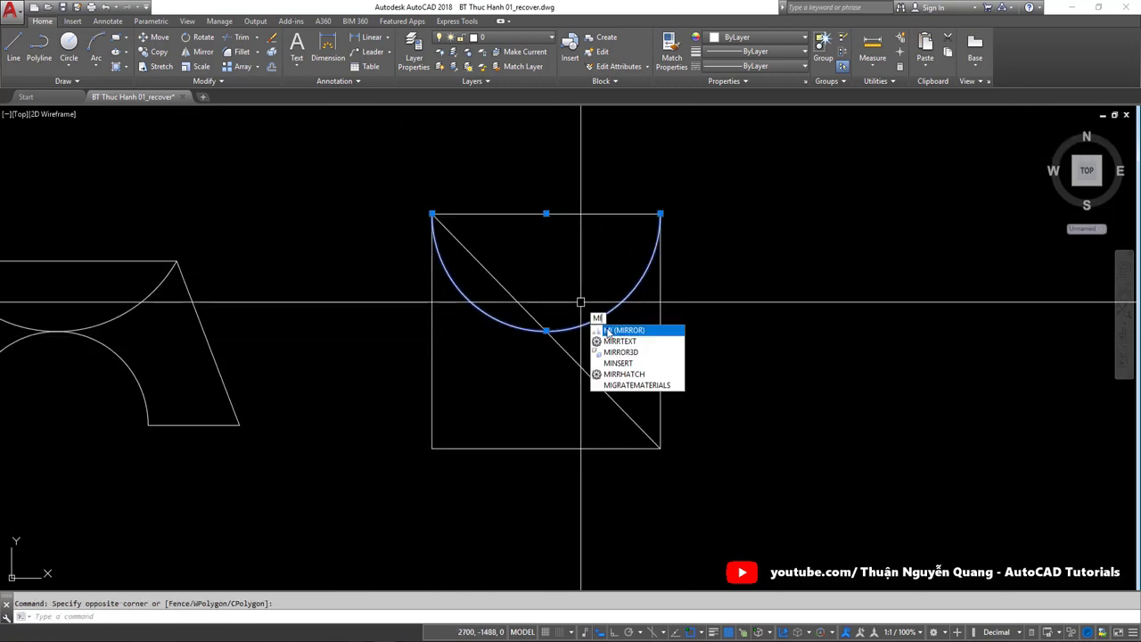
Step: Mirror the top arc about the horizontal centre line, keeping the original
key("Return")
left_click(548, 336)
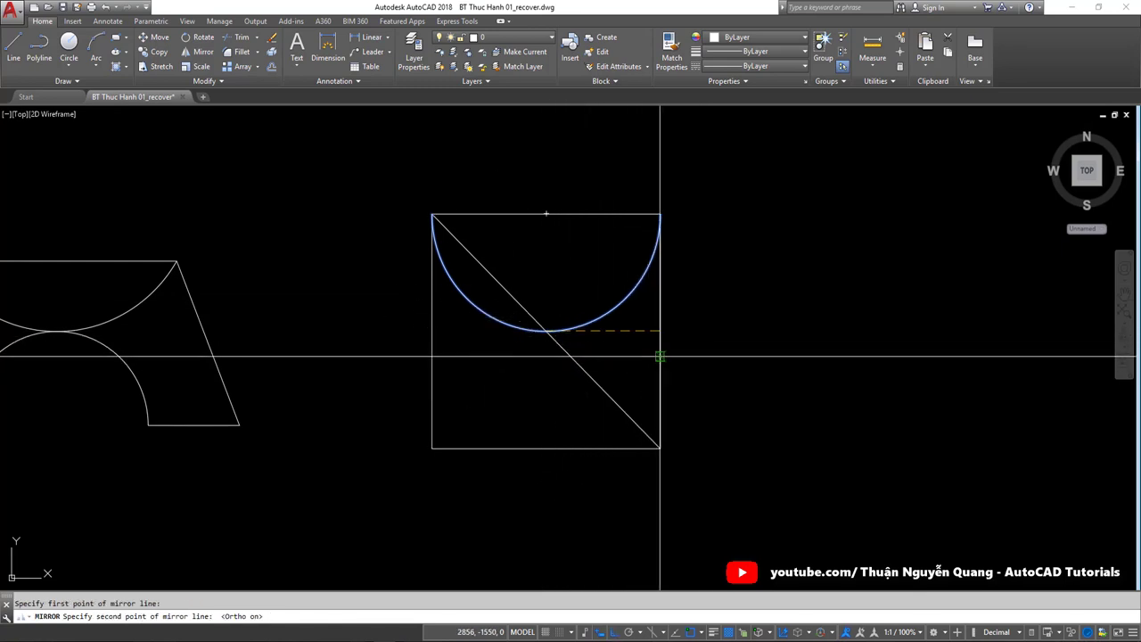
left_click(741, 332)
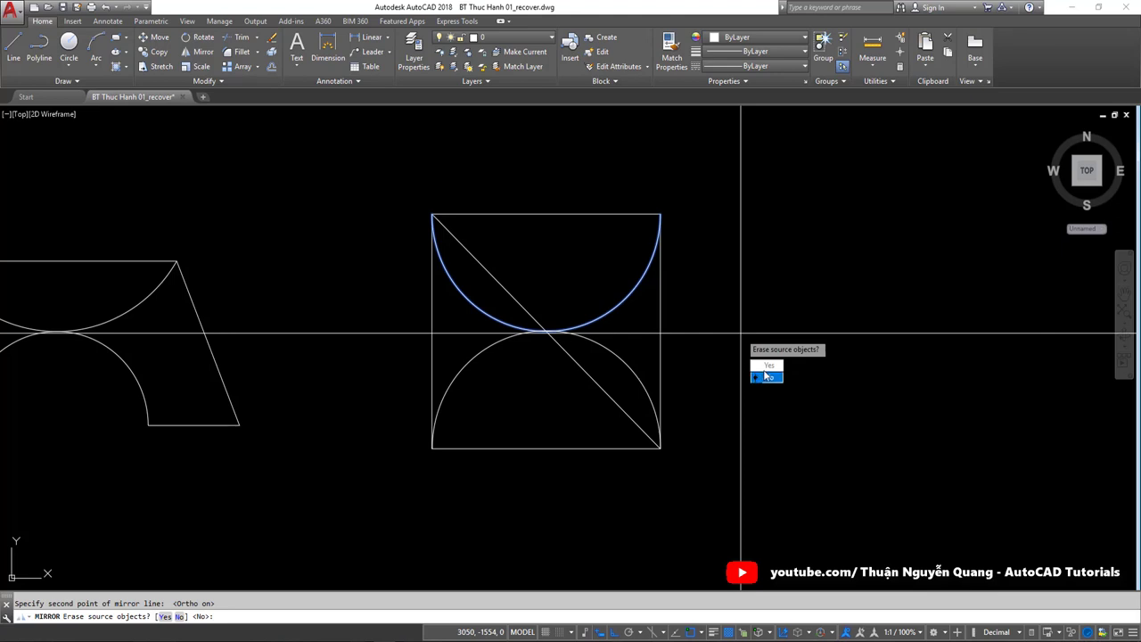
type("N")
key("Return")
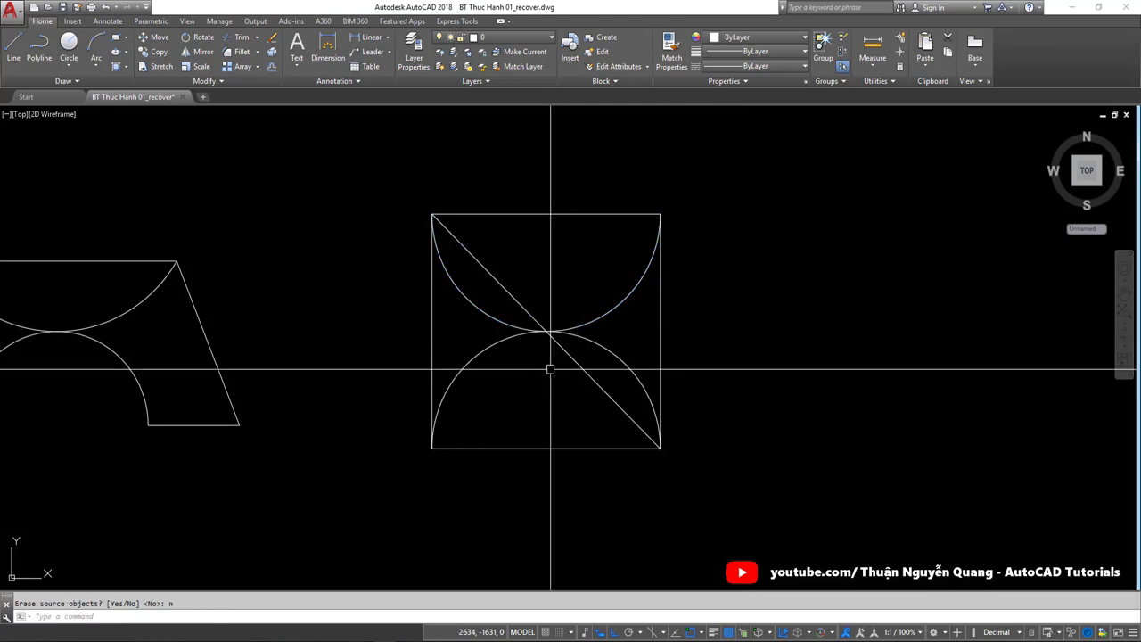
left_click(602, 357)
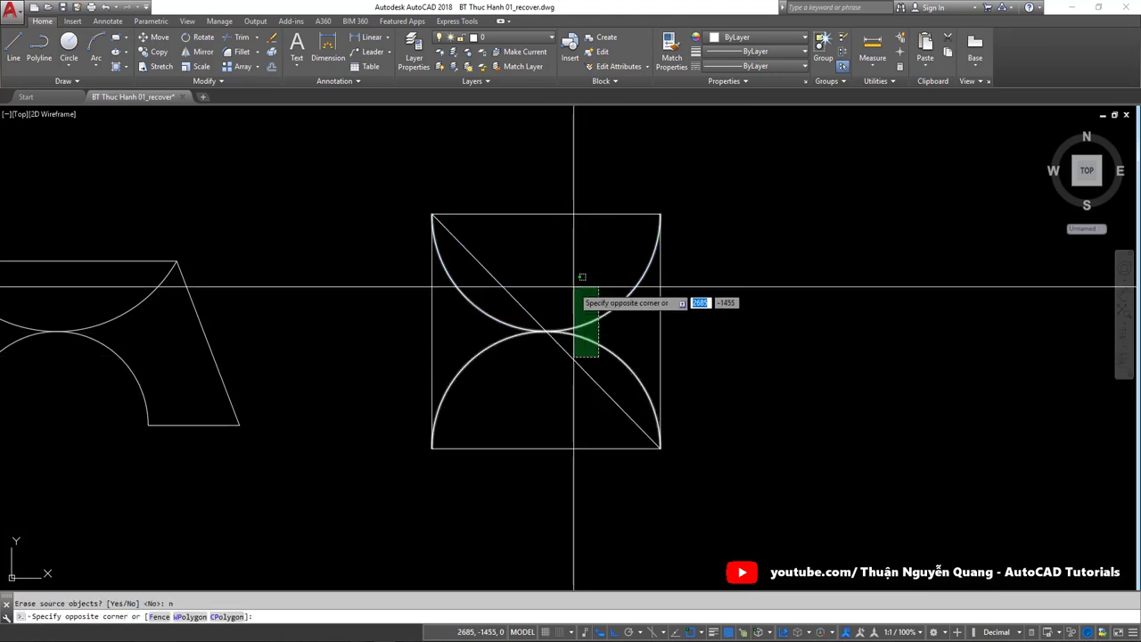
key("Escape")
Step: Add left and right 3-point arcs between side corners, each passing through the centre
type("a")
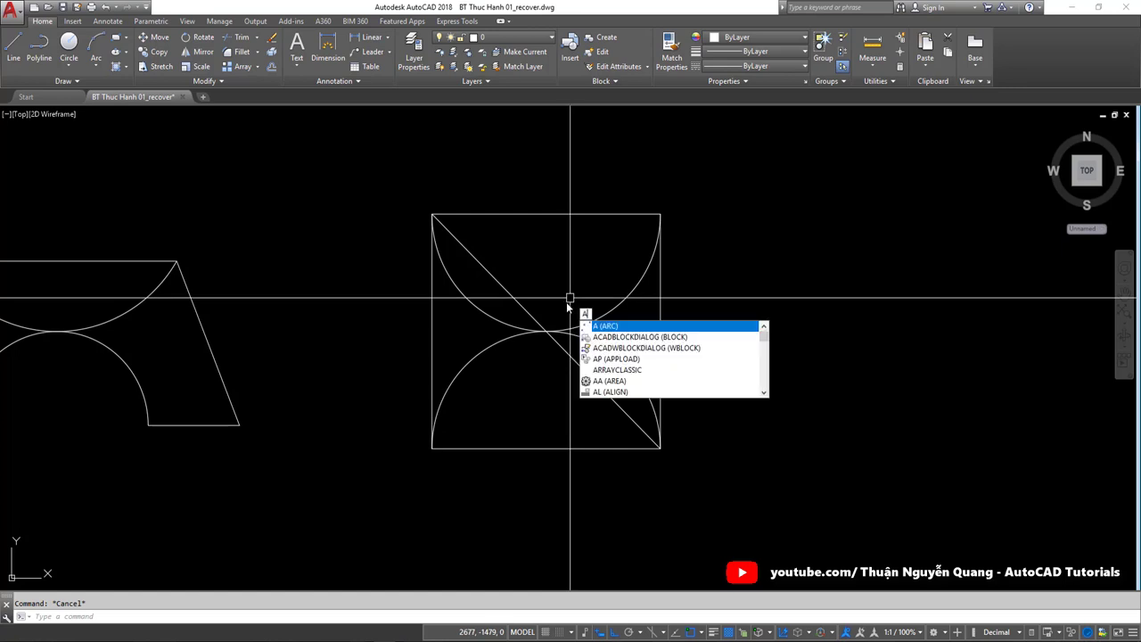
key("Return")
left_click(431, 214)
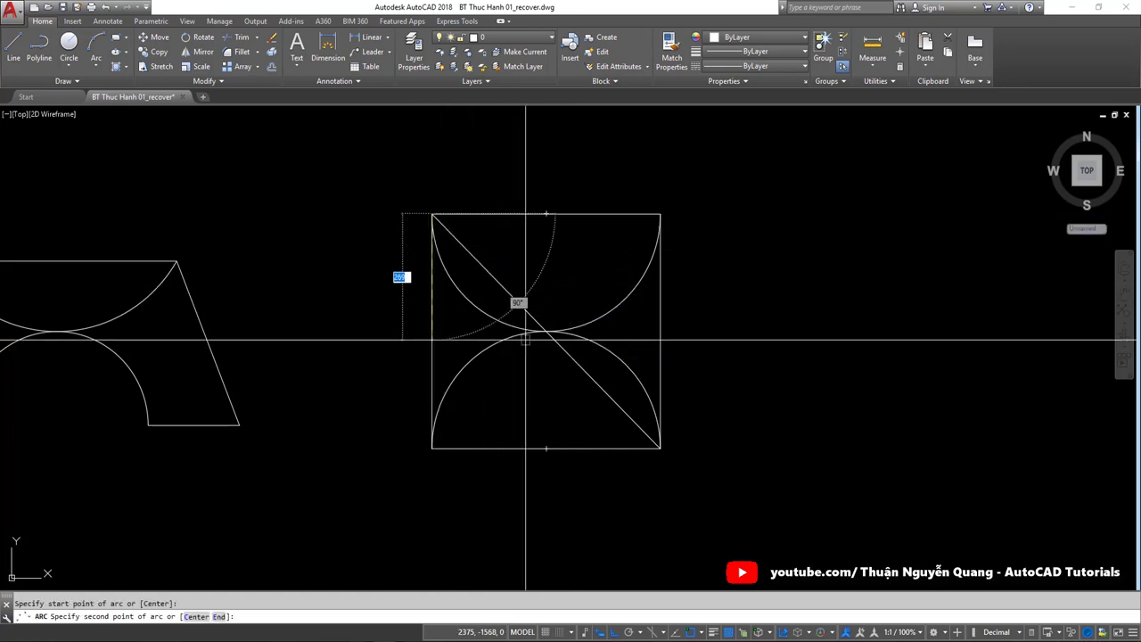
left_click(547, 330)
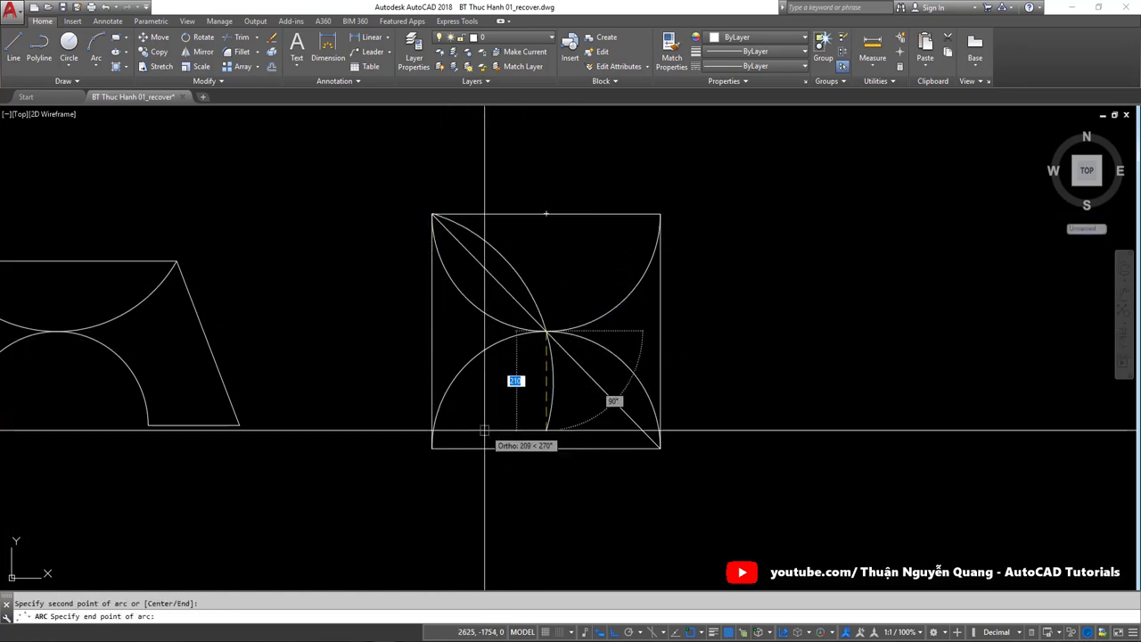
left_click(431, 448)
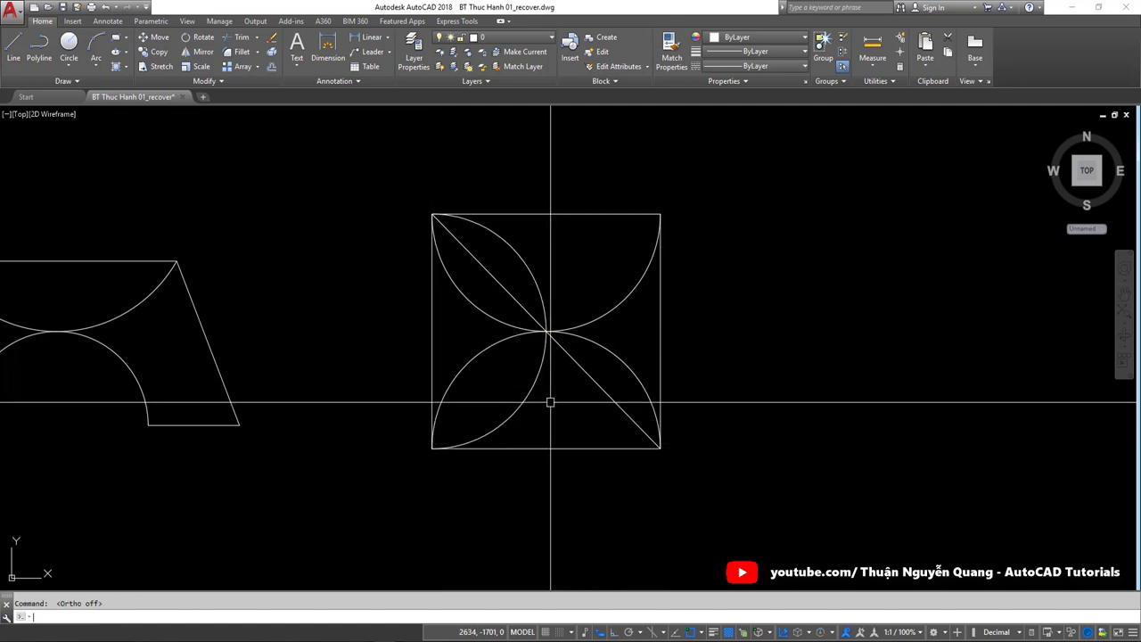
key("space")
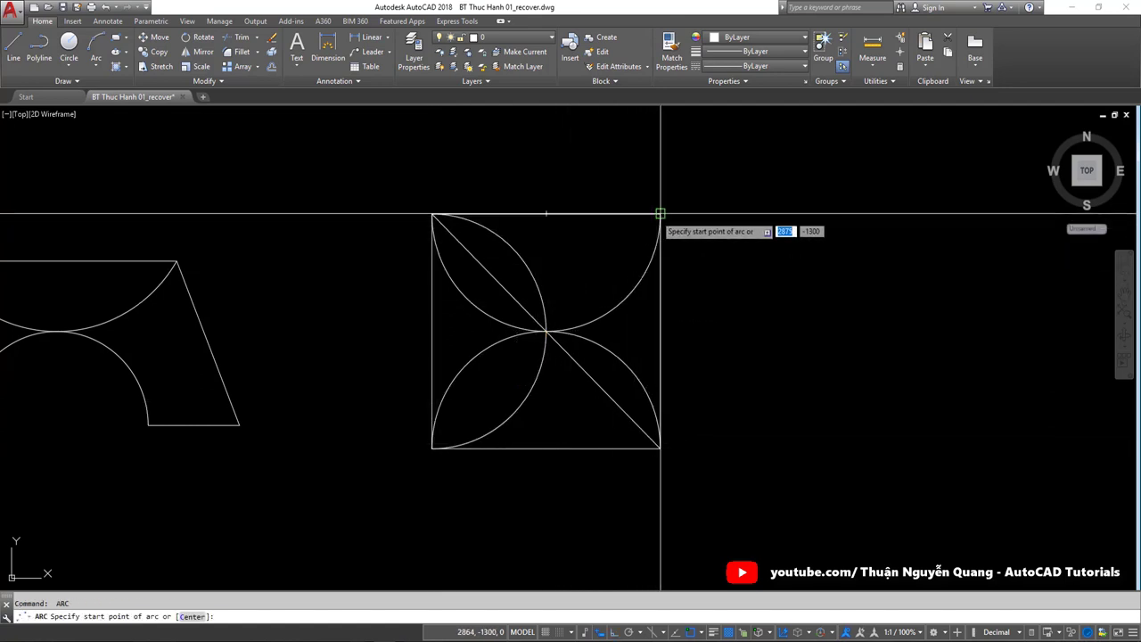
left_click(659, 214)
left_click(547, 330)
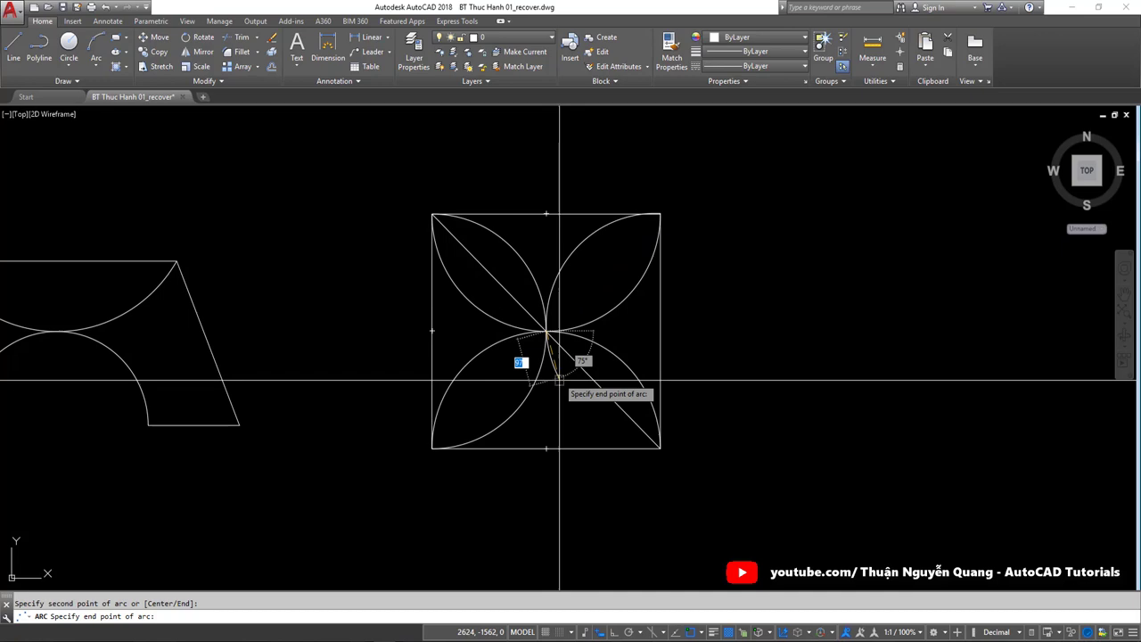
left_click(660, 448)
Step: Delete the diagonal line, leaving the four-petal figure
left_click(570, 357)
key("Delete")
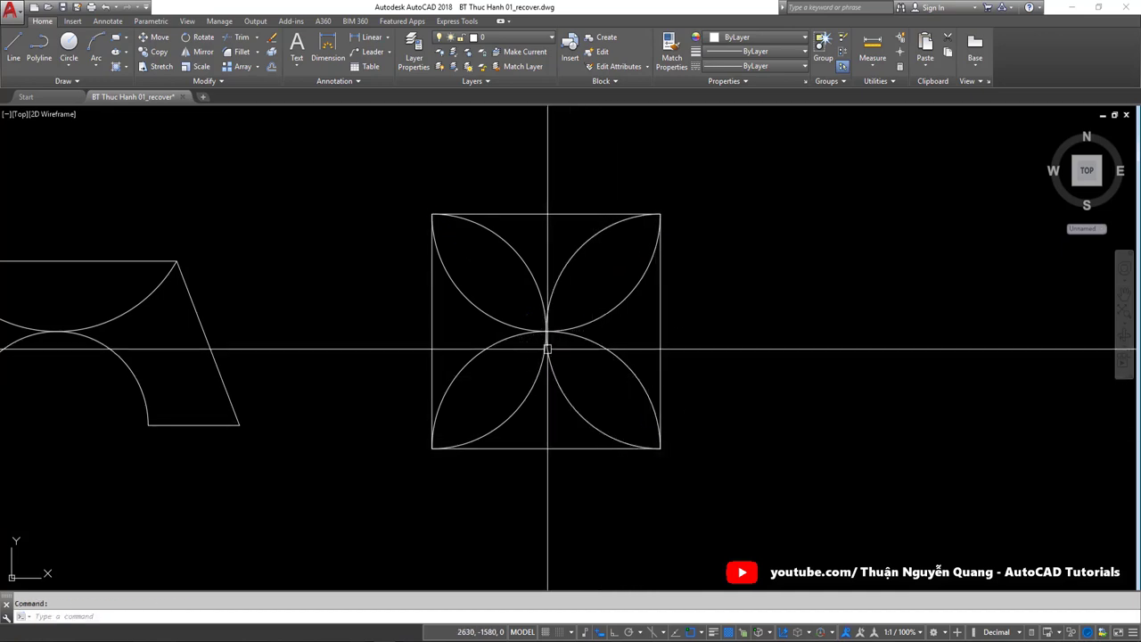
key("alt+Tab")
Step: Zoom in on HÌNH 1-13's four small circles, then return to the drawing
scroll(464, 397, "up", 2)
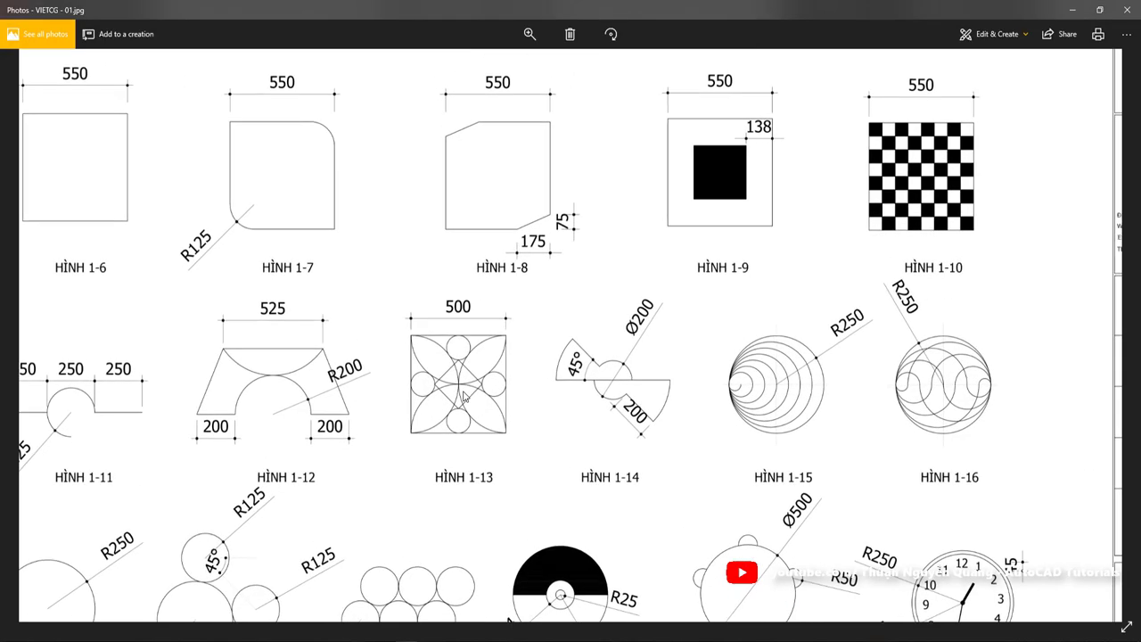
scroll(464, 391, "up", 1)
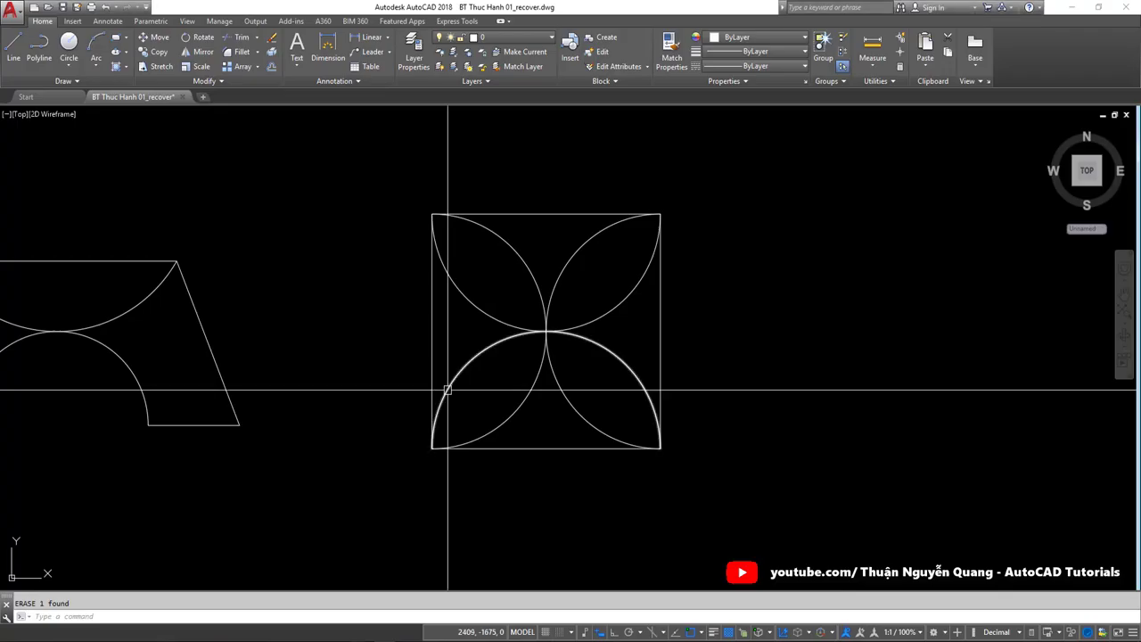
key("Delete")
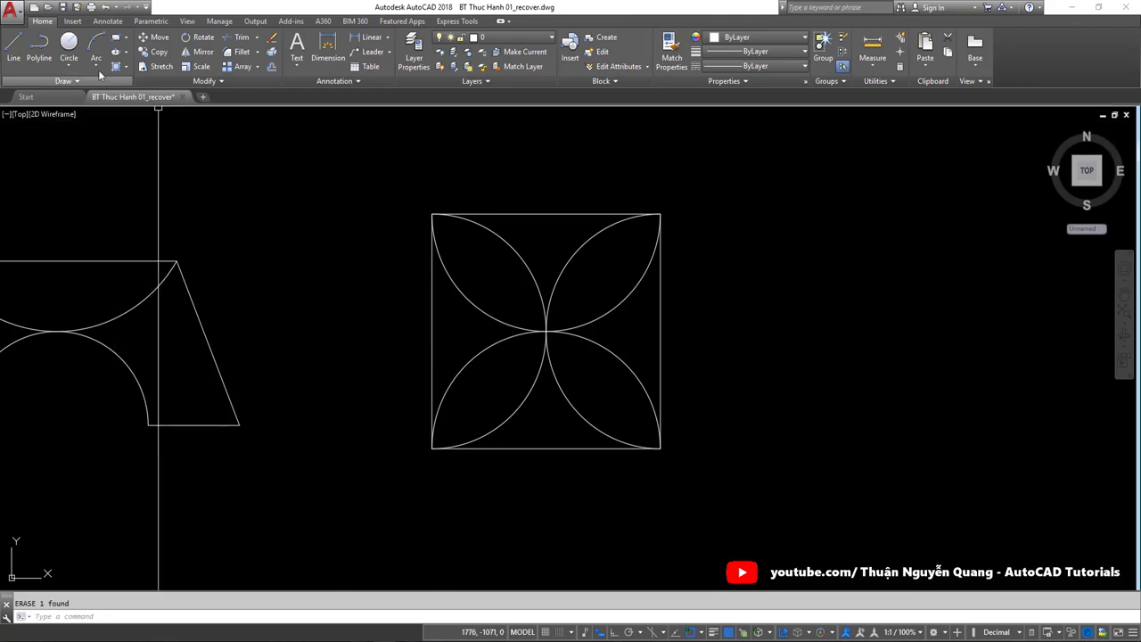
Step: Draw a Tan, Tan, Tan circle in the top gap between the petal arcs
left_click(69, 59)
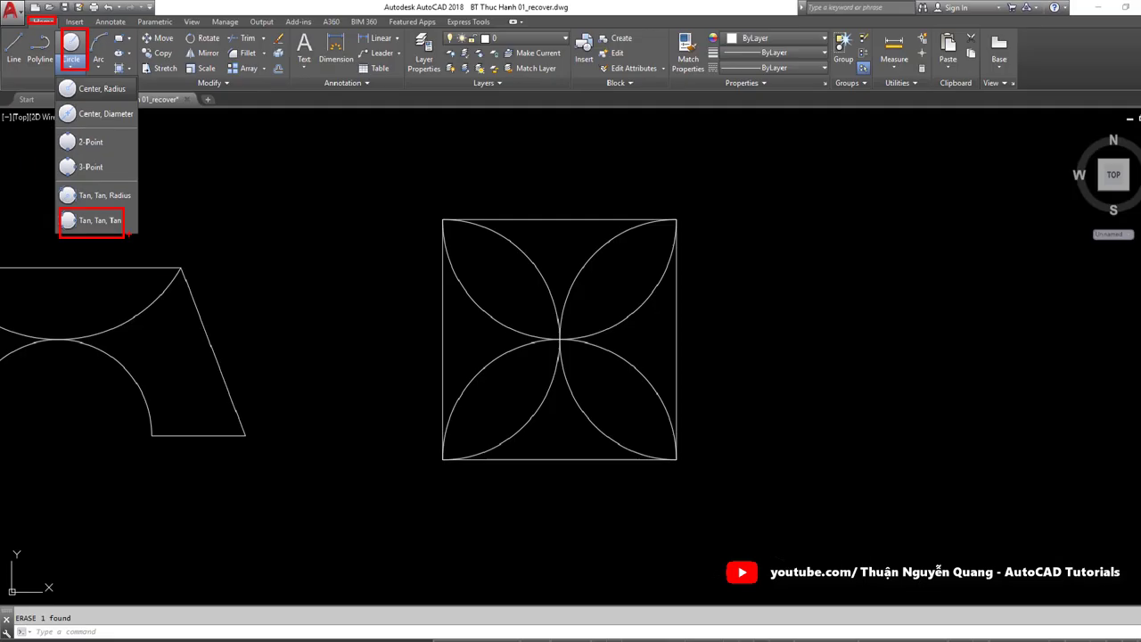
left_click(85, 217)
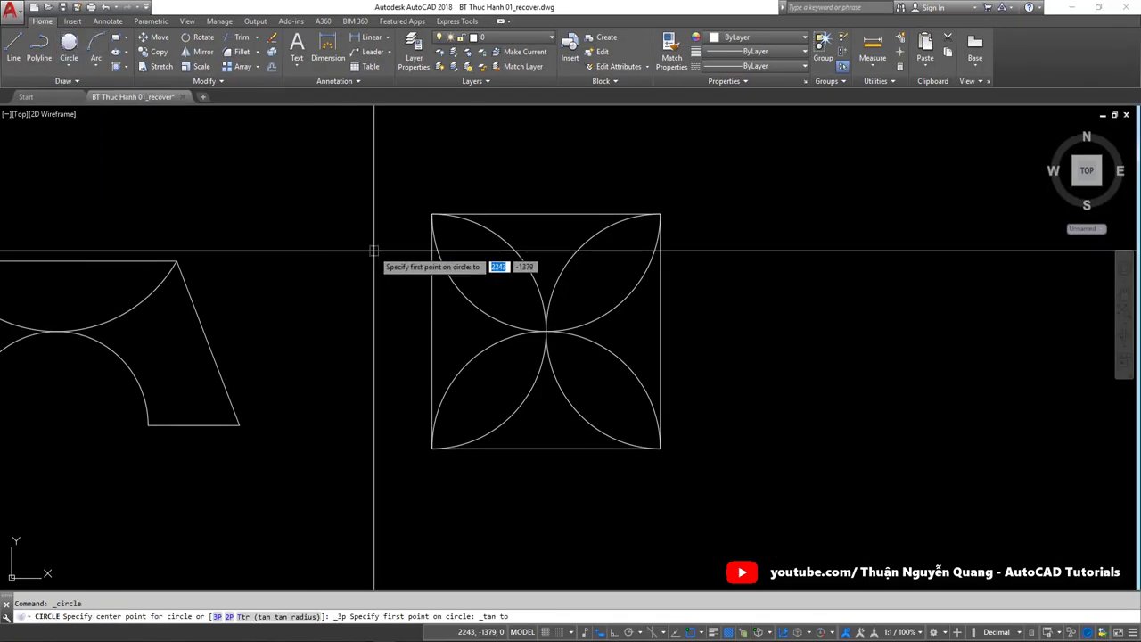
left_click(512, 230)
left_click(539, 234)
left_click(550, 236)
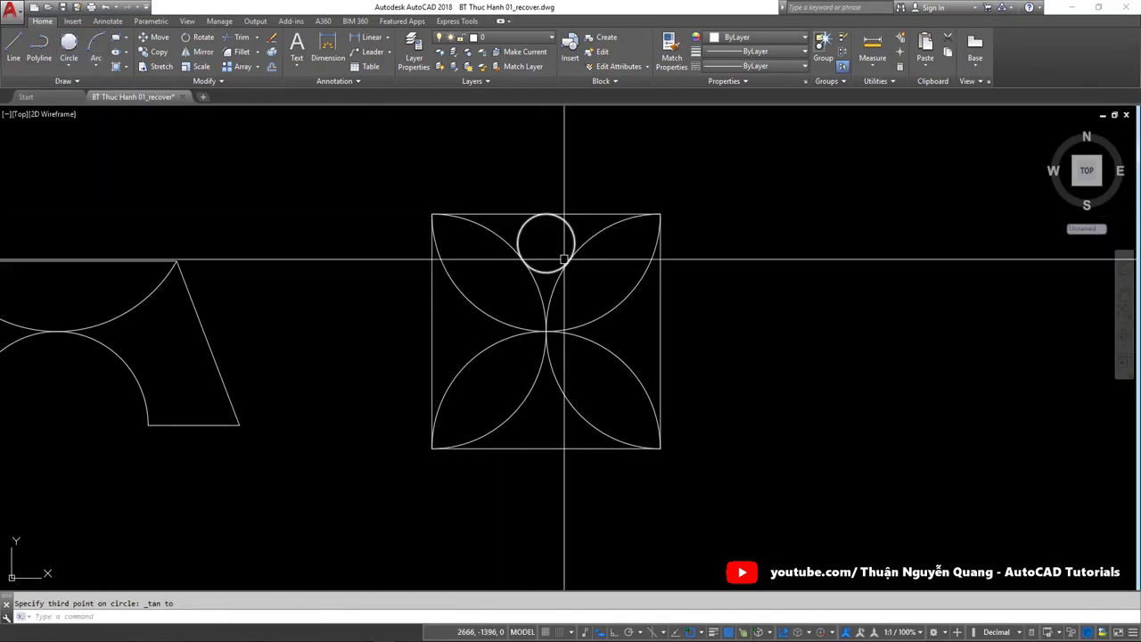
Step: Mirror the top circle to the bottom, then across the diagonal to the right side
left_click(554, 269)
type("MI")
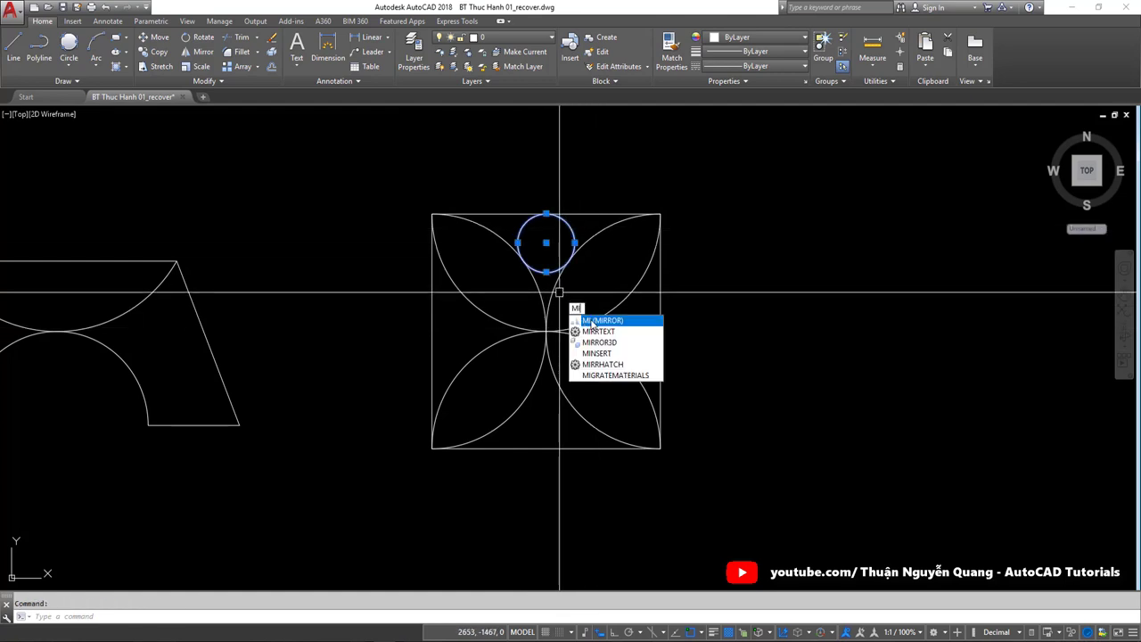
key("Return")
left_click(546, 330)
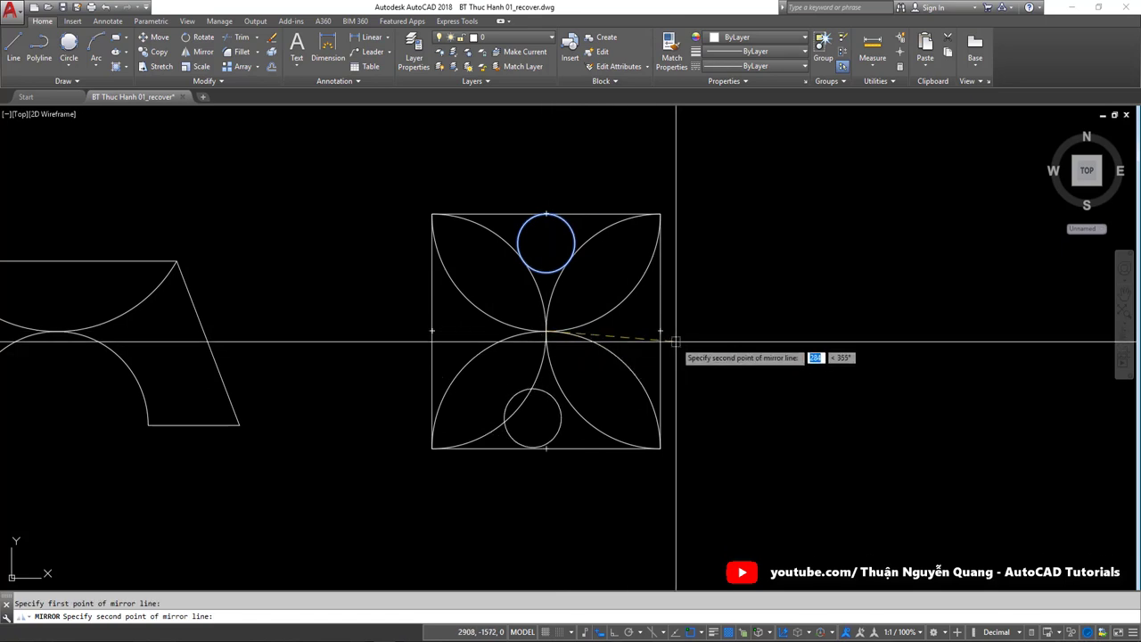
left_click(660, 331)
type("n")
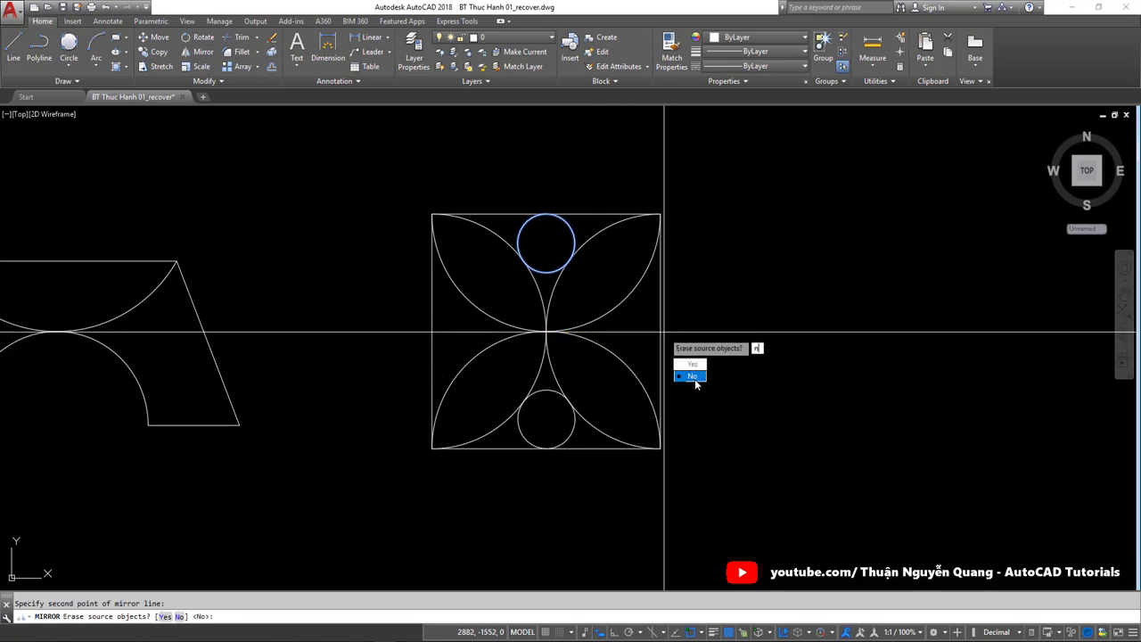
left_click(693, 376)
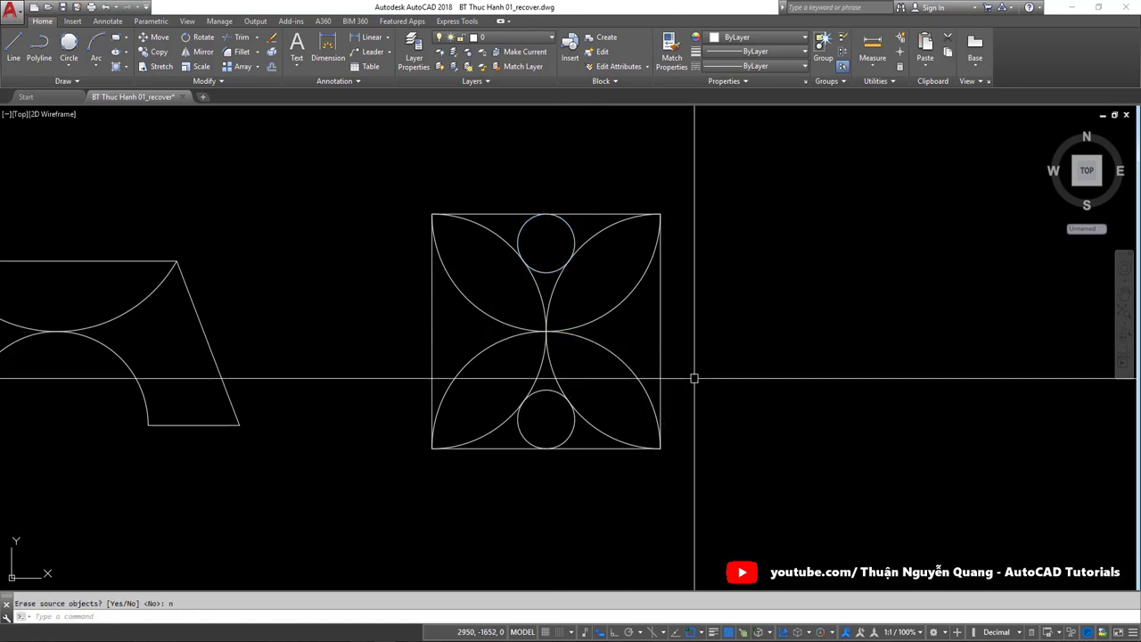
left_click(574, 242)
key("Return")
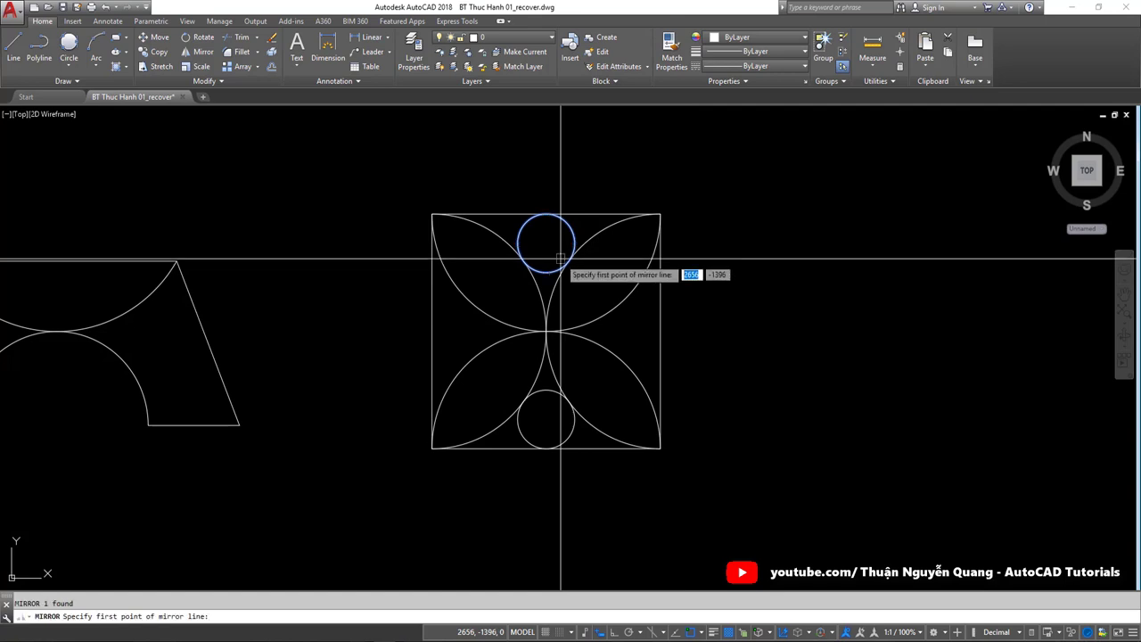
left_click(547, 331)
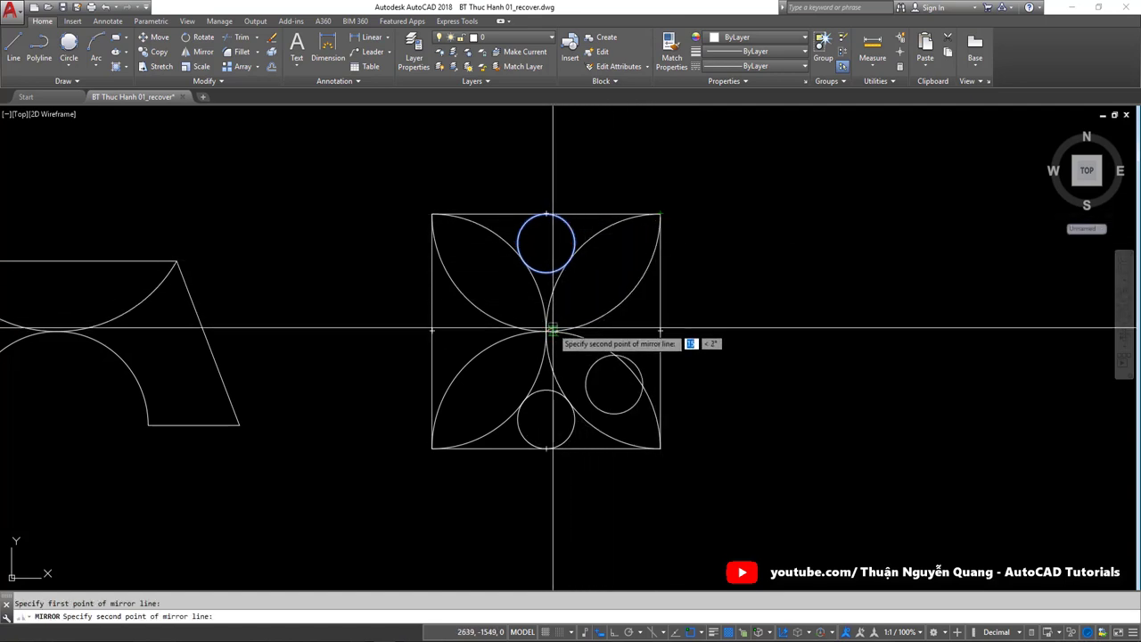
left_click(660, 213)
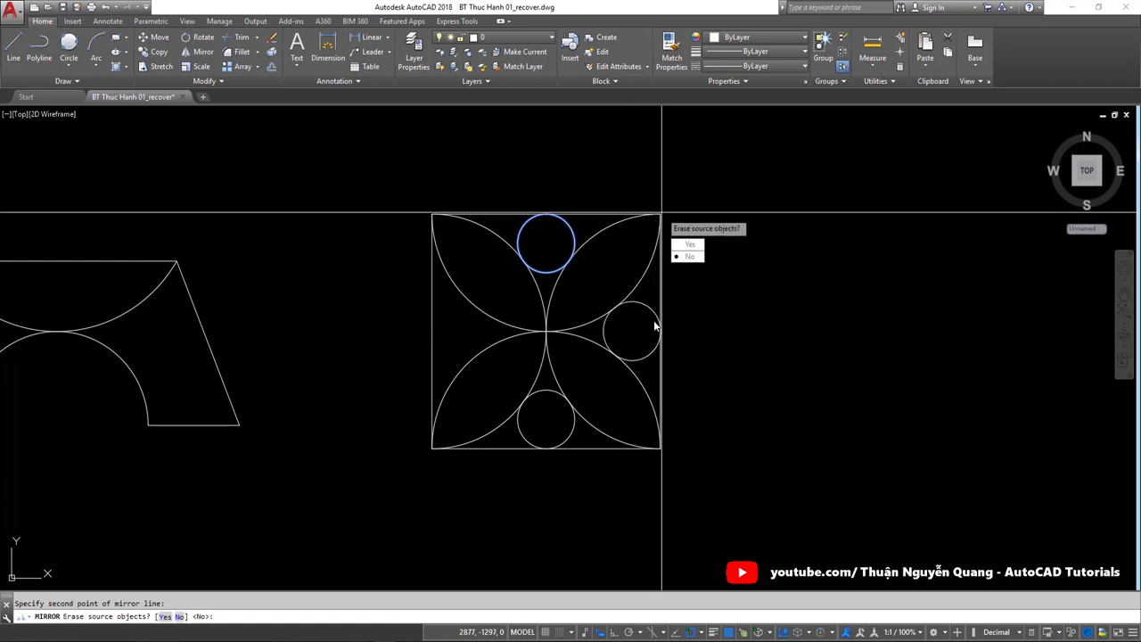
key("Return")
Step: Mirror the right circle vertically to create the left circle
left_click(632, 303)
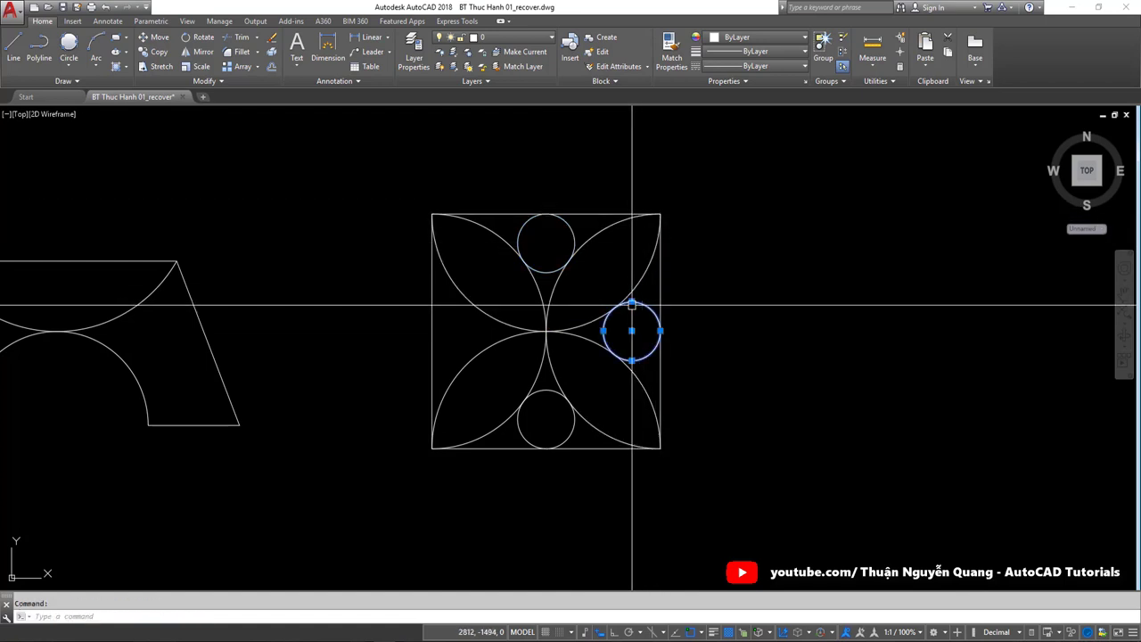
type("i")
key("Return")
left_click(545, 332)
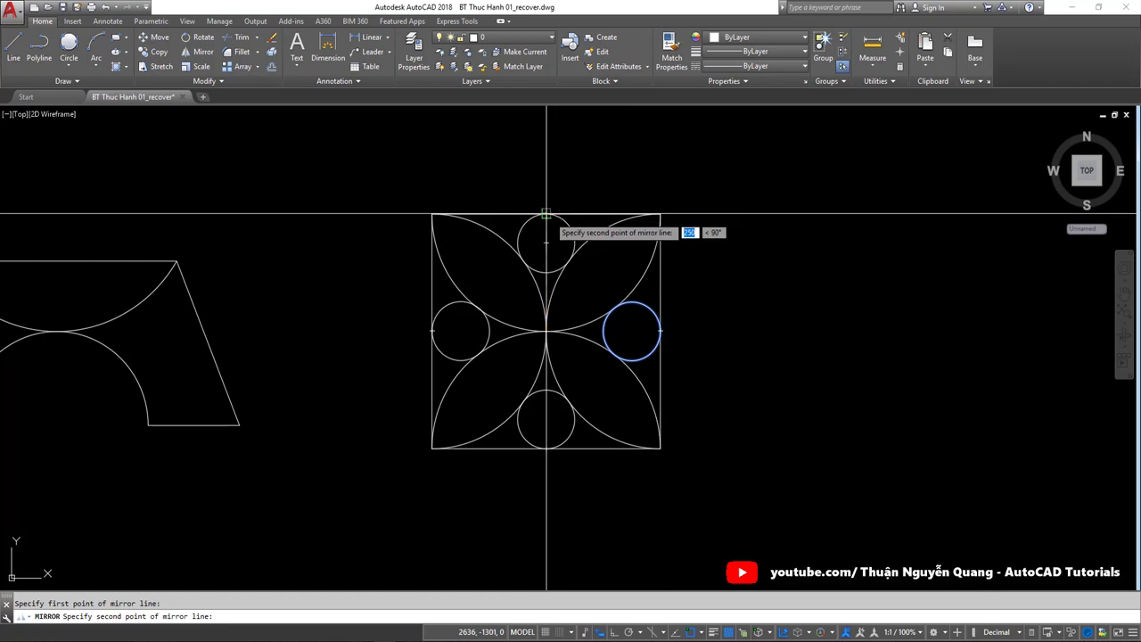
left_click(547, 216)
key("Return")
scroll(570, 294, "up", 2)
scroll(588, 348, "down", 3)
Step: Draw a four-sided inscribed polygon at the square's centre, forming a diamond through the circles
scroll(593, 338, "up", 3)
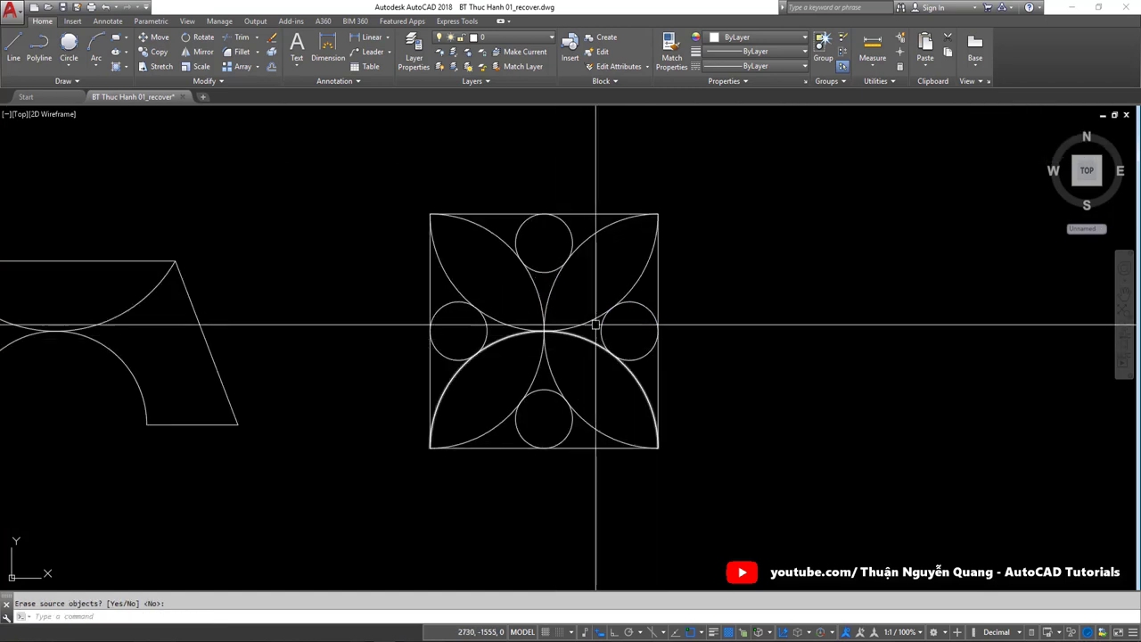
scroll(534, 303, "down", 2)
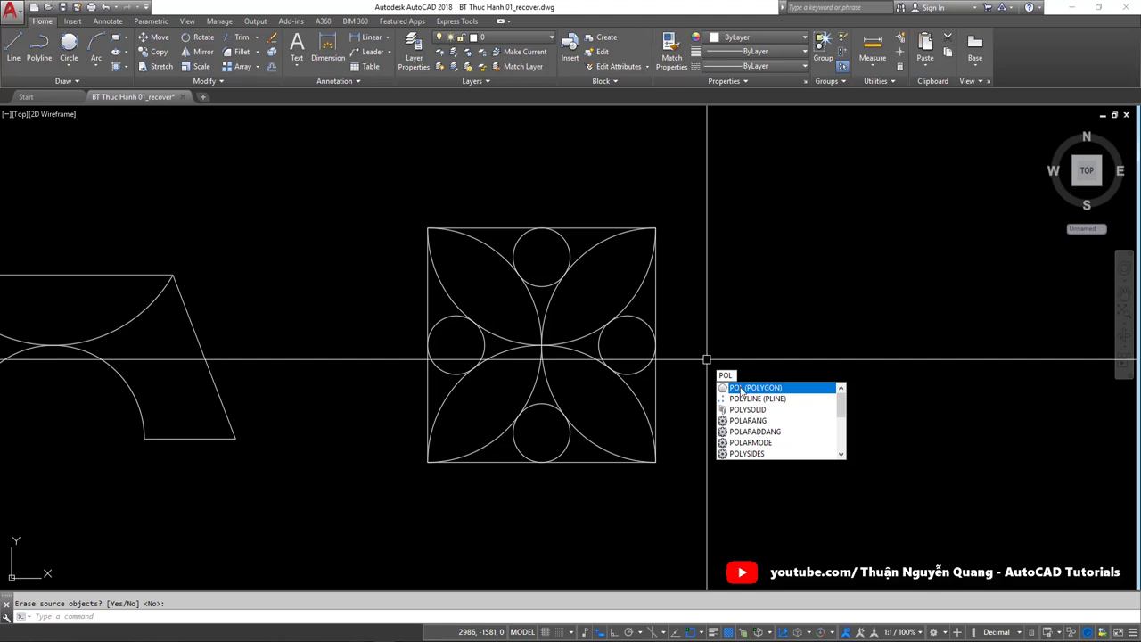
left_click(751, 389)
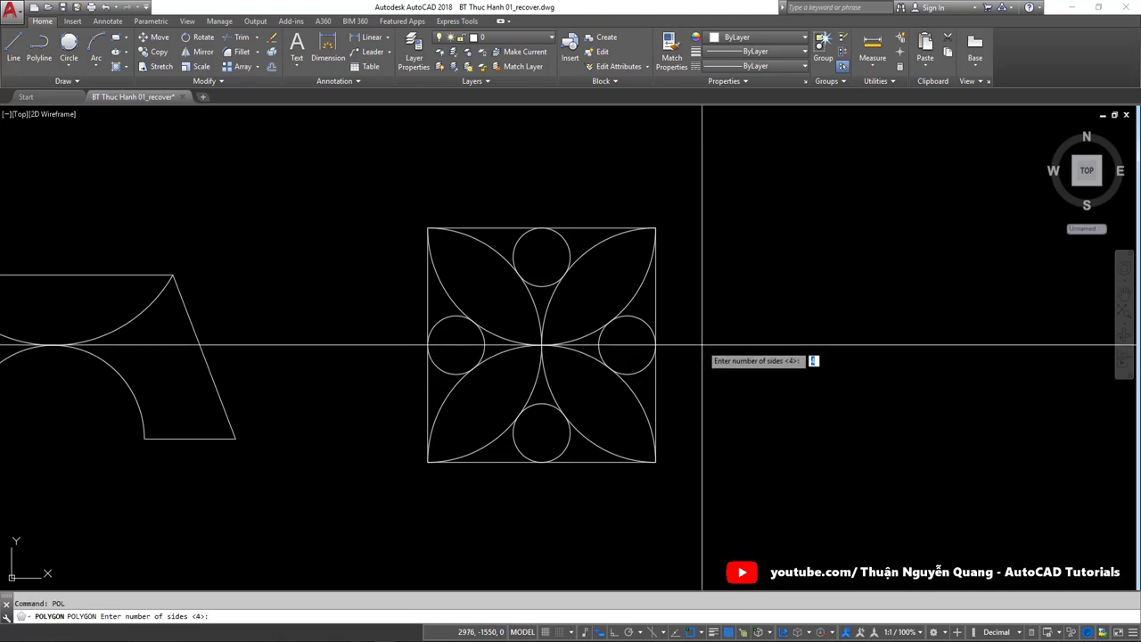
key("Return")
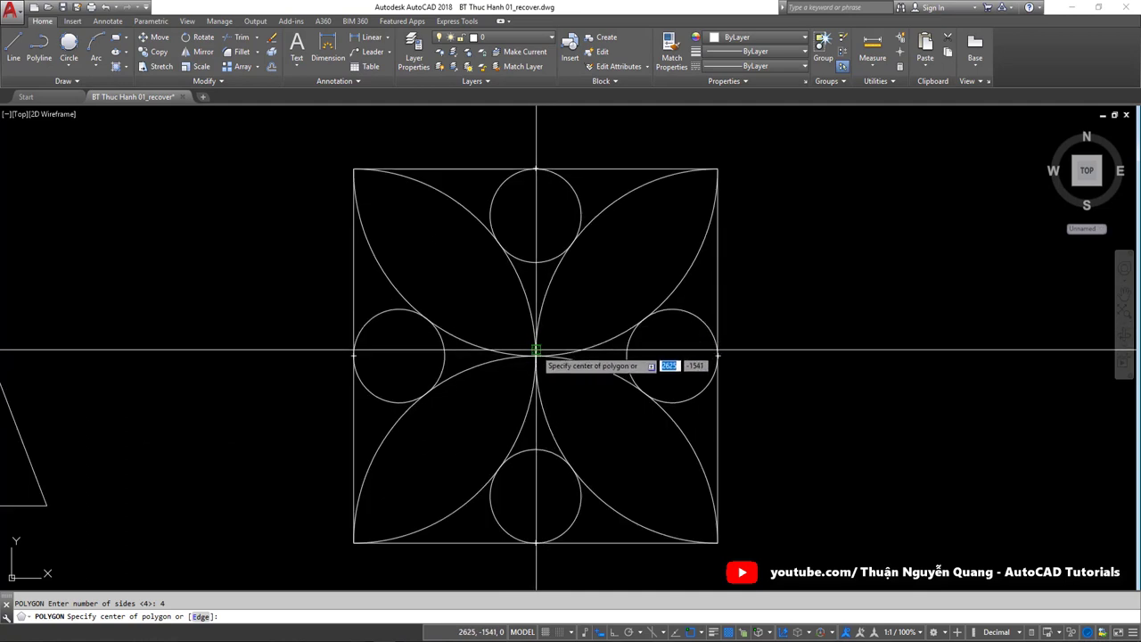
left_click(534, 356)
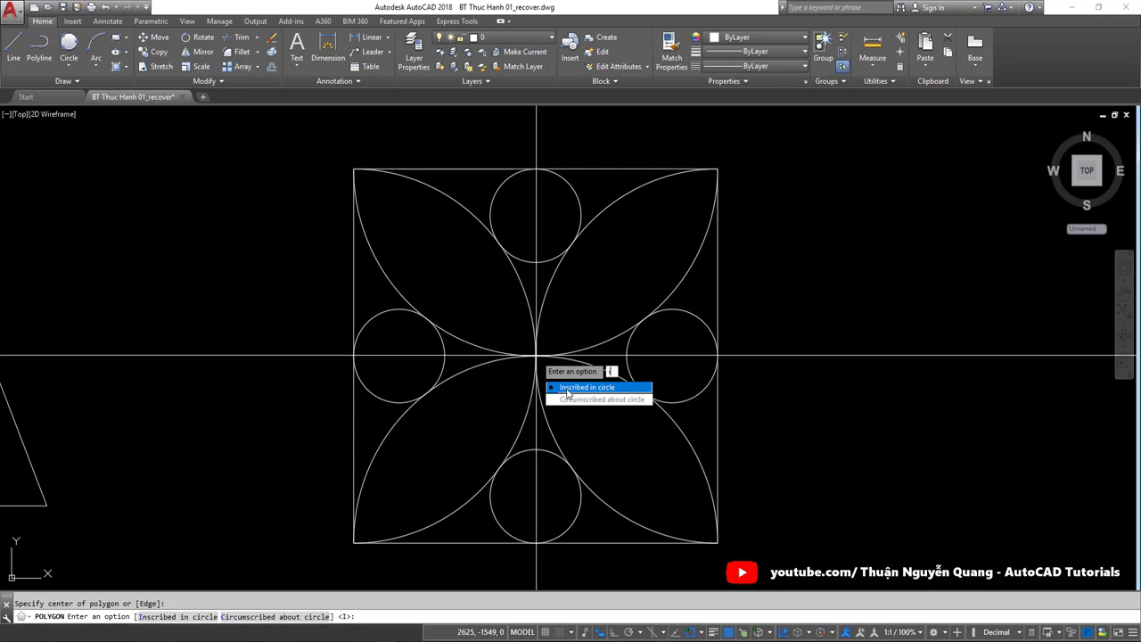
left_click(566, 389)
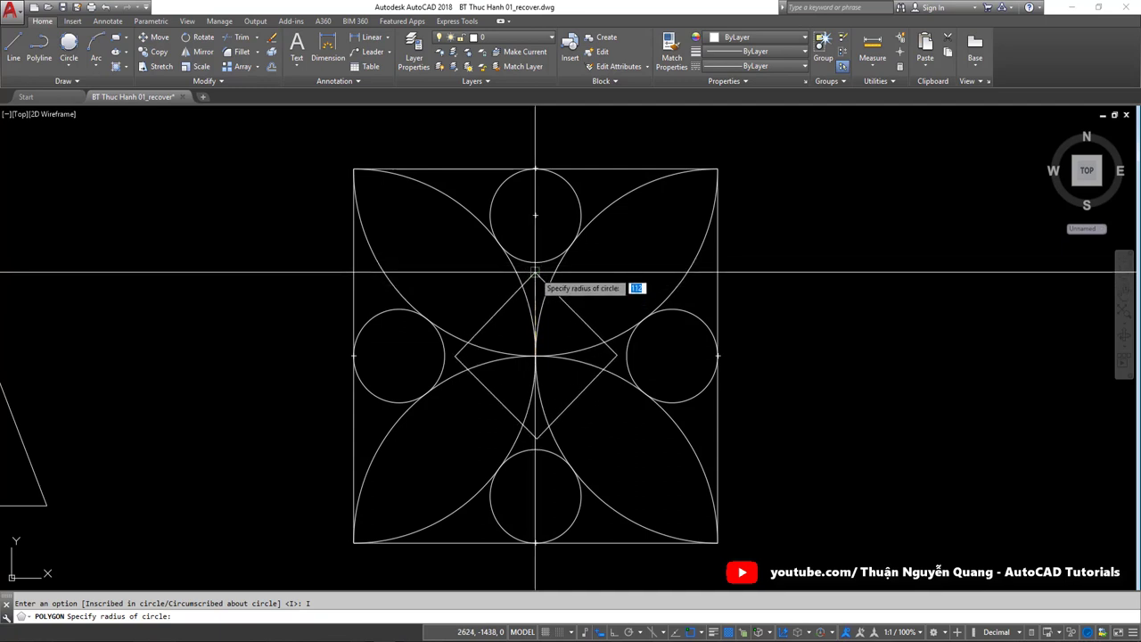
left_click(535, 262)
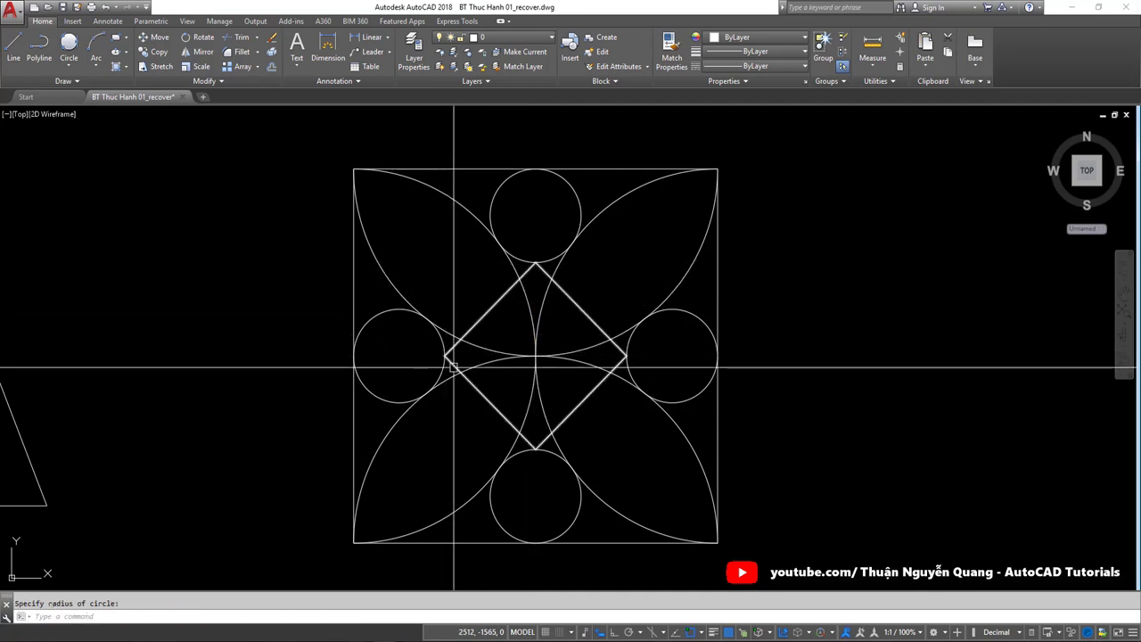
key("alt+Tab")
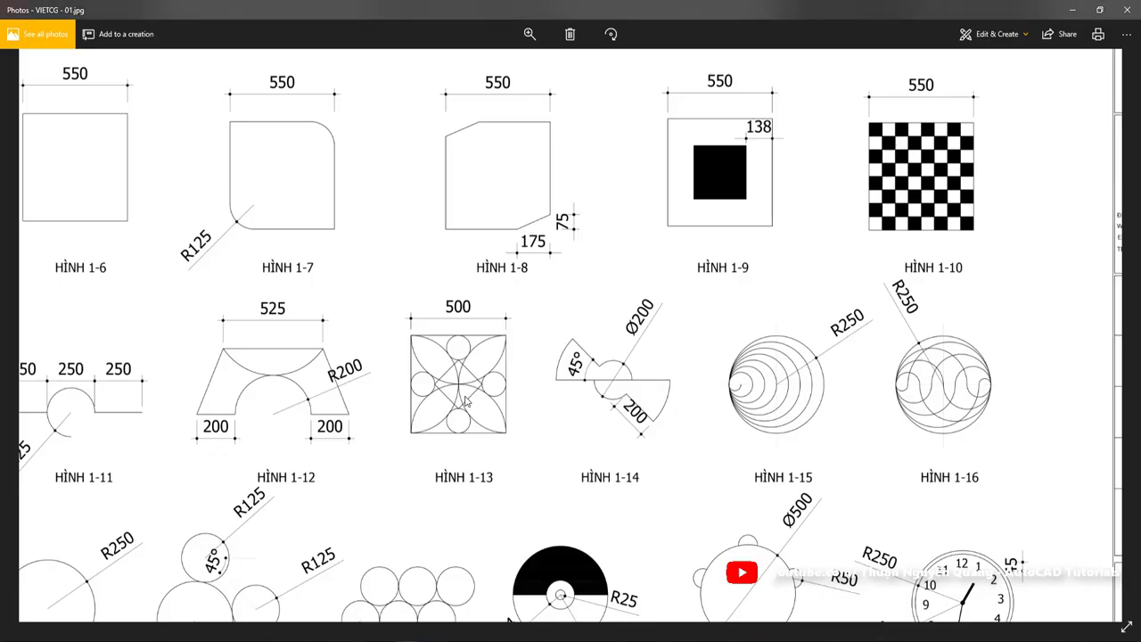
scroll(464, 395, "down", 8)
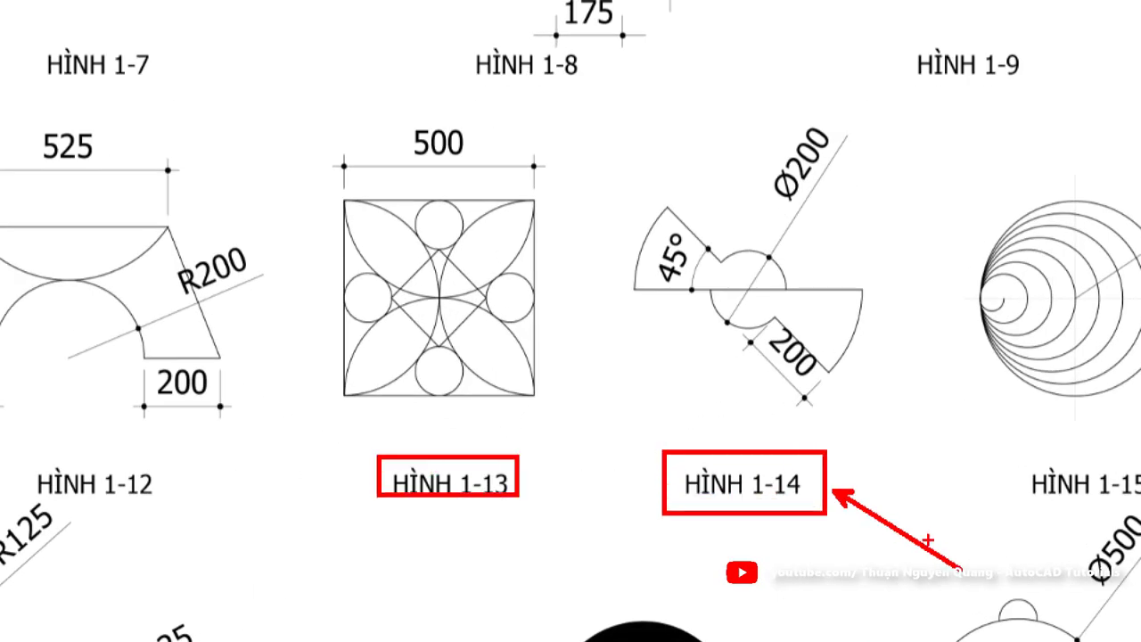
scroll(667, 433, "up", 2)
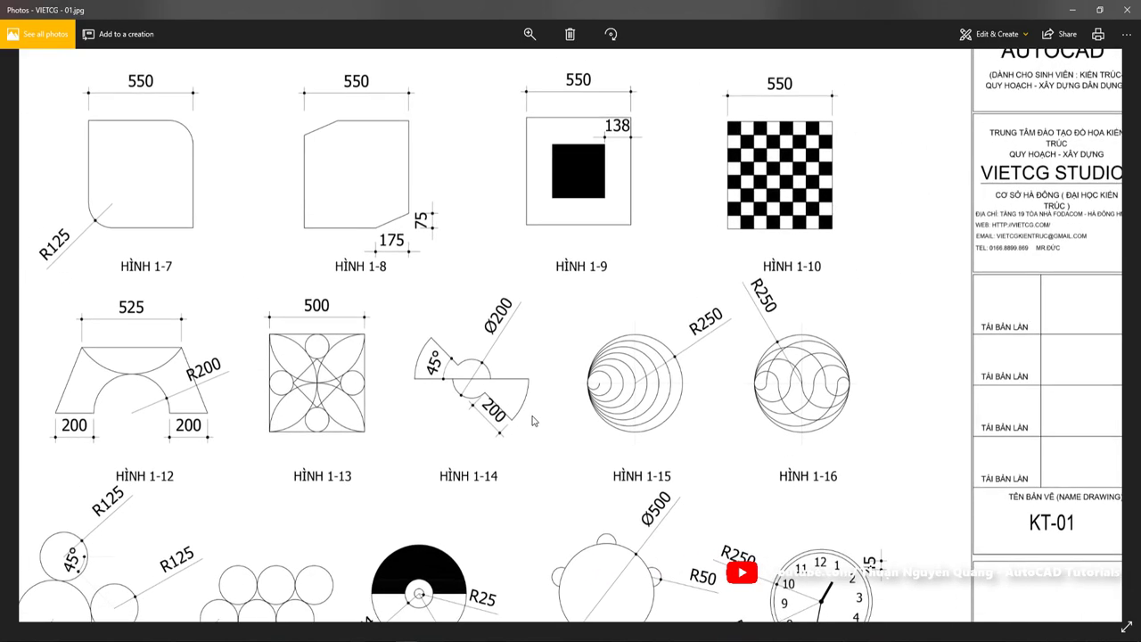
scroll(533, 421, "down", 1)
scroll(467, 375, "down", 1)
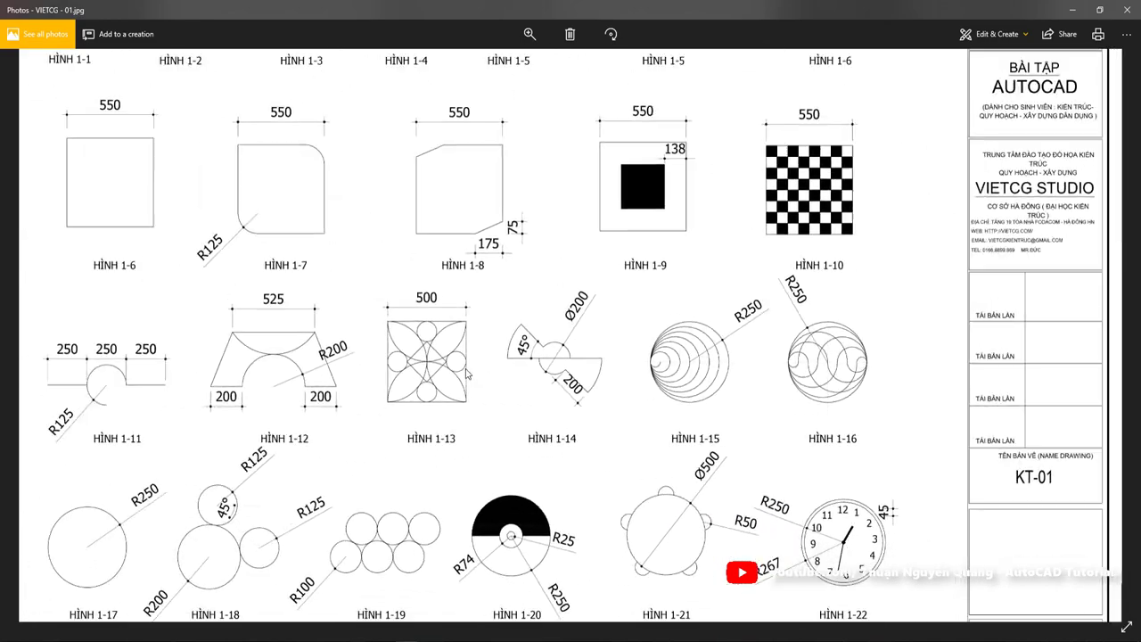
scroll(473, 377, "down", 1)
scroll(559, 419, "down", 1)
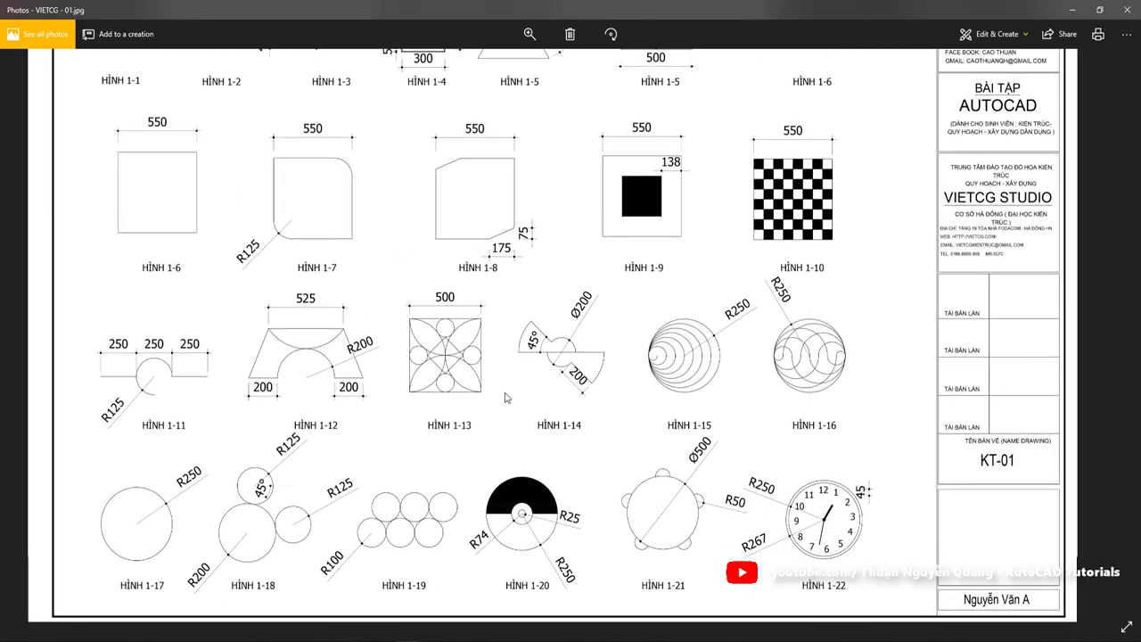
scroll(567, 375, "up", 1)
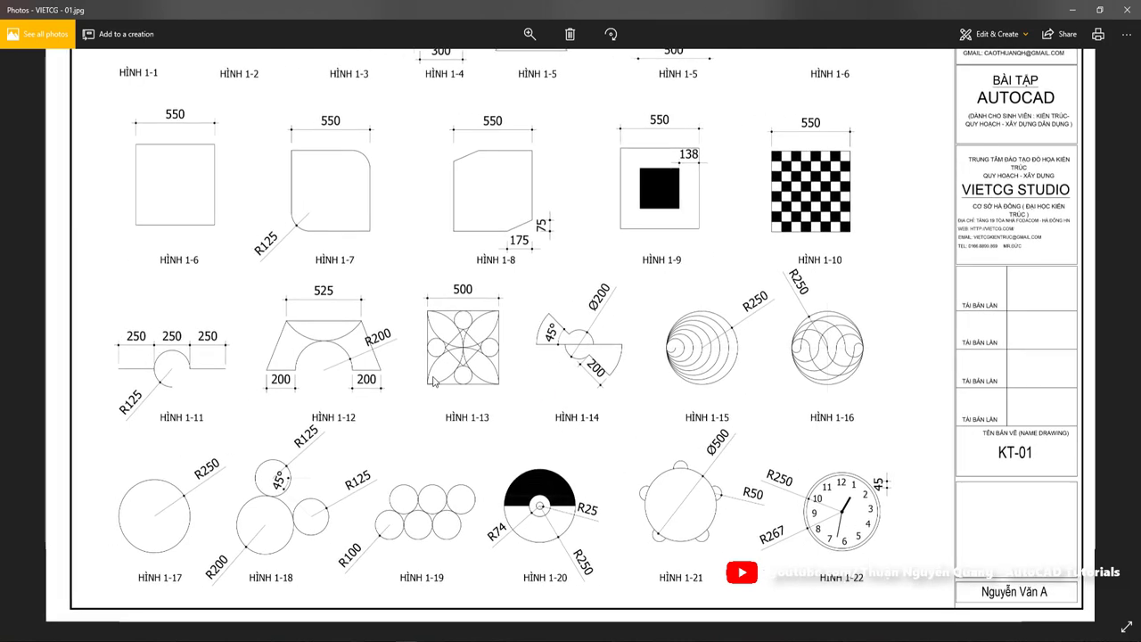
scroll(501, 369, "down", 1)
scroll(463, 356, "up", 1)
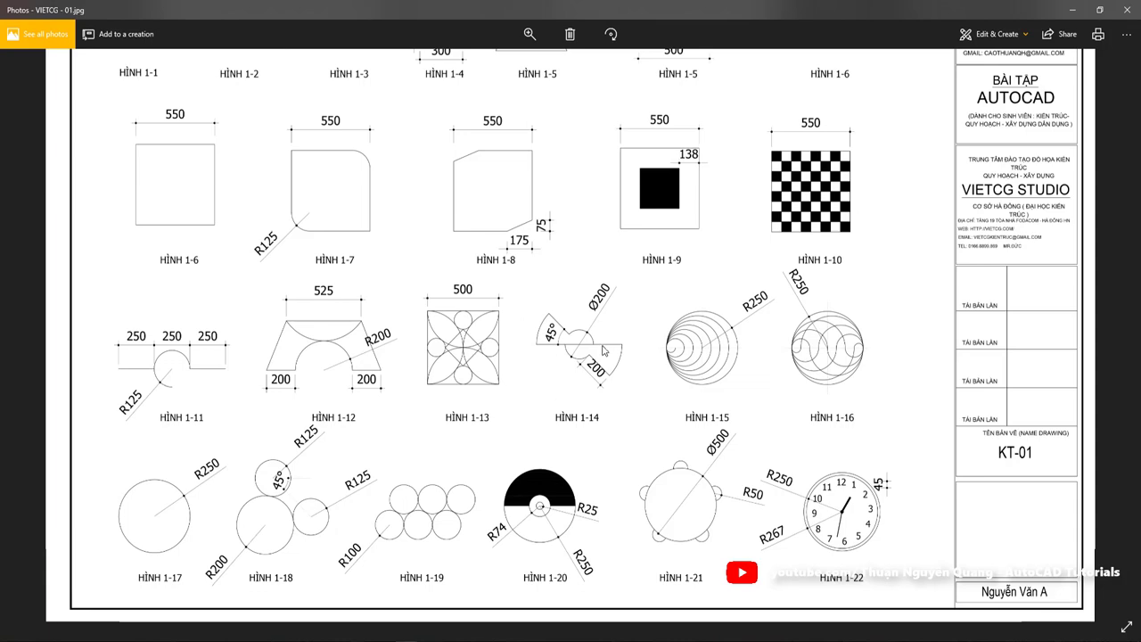
scroll(603, 349, "up", 2)
Step: Mark HÌNH 1-14's horizontal line and 45° diagonal with red annotations
mouse_move(427, 198)
left_mouse_down()
mouse_move(674, 431)
mouse_move(723, 535)
left_mouse_up()
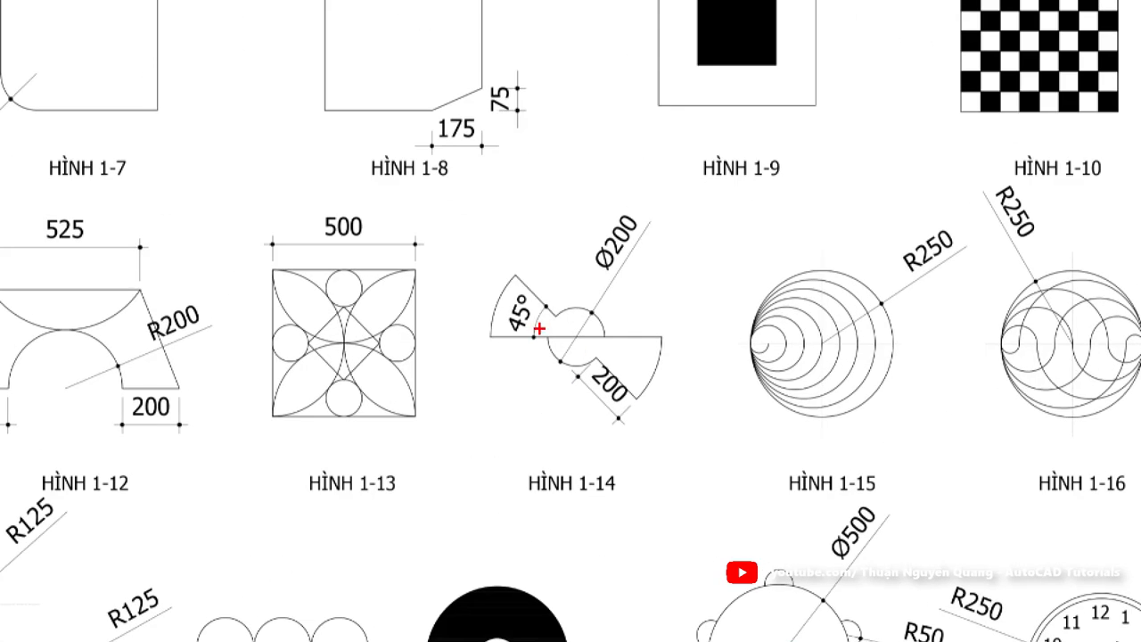
left_click_drag(490, 337, 663, 337)
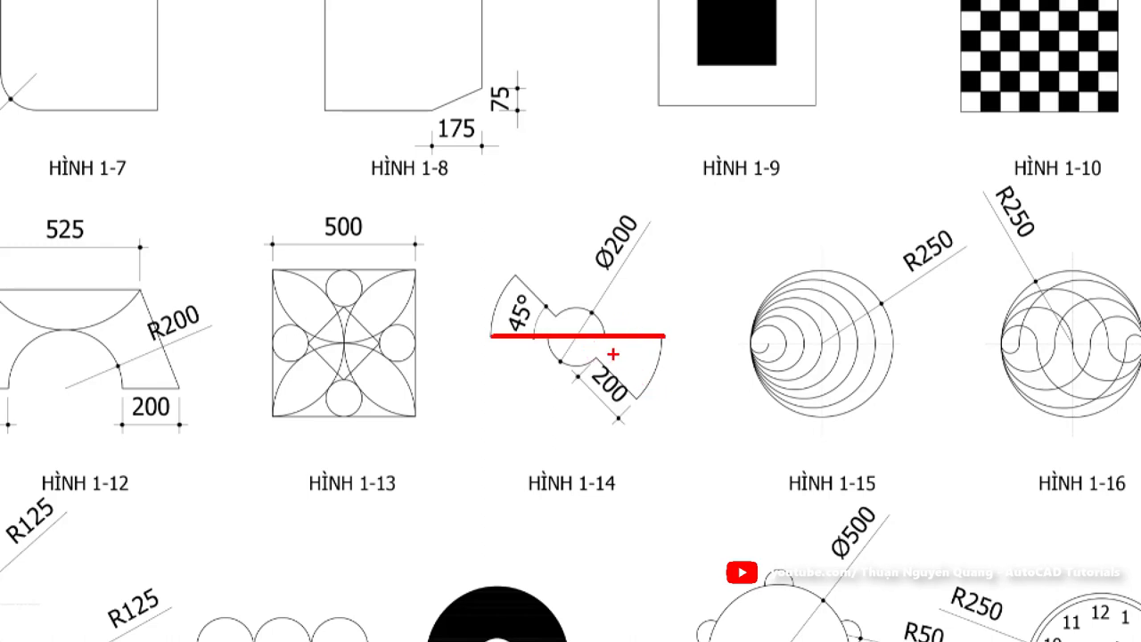
left_click_drag(594, 359, 630, 400)
left_click_drag(553, 314, 591, 360)
left_click_drag(513, 275, 533, 302)
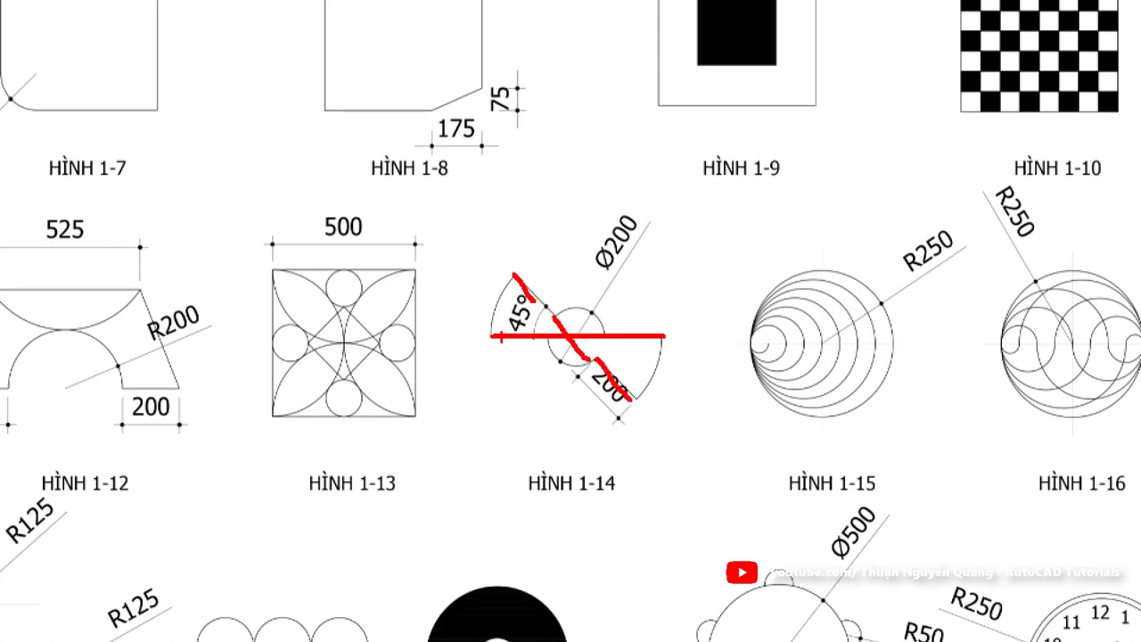
left_click_drag(499, 343, 523, 346)
left_click_drag(522, 282, 608, 379)
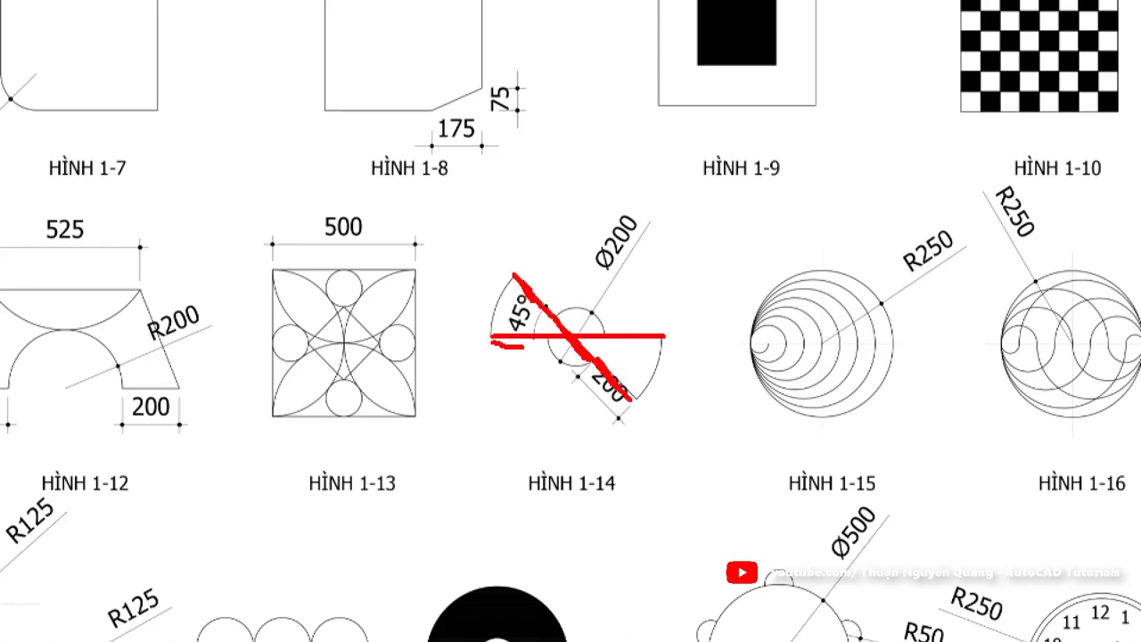
key("Escape")
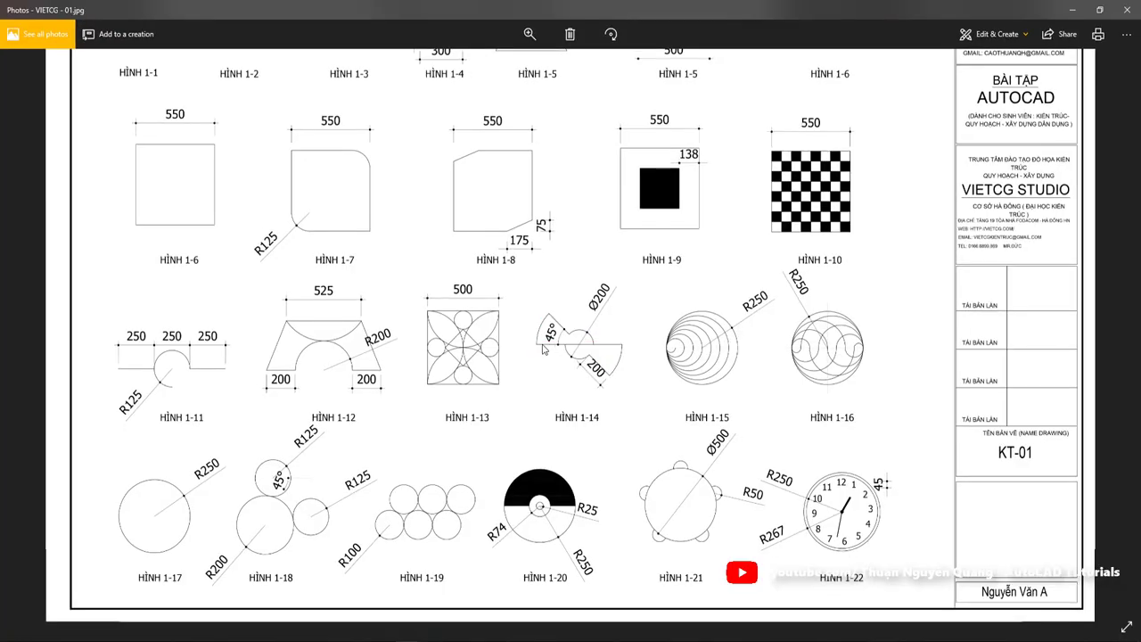
Step: Magnify HÌNH 1-14, mark the Ø200 stroke, then return to AutoCAD
key("ctrl+1")
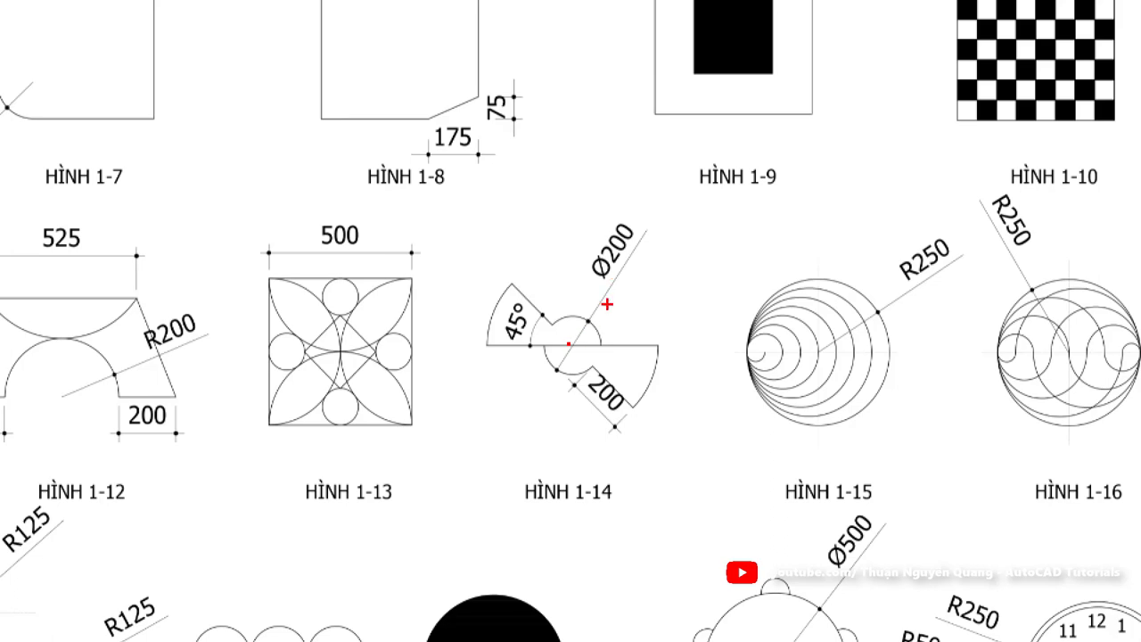
left_click_drag(574, 344, 583, 324)
key("Escape")
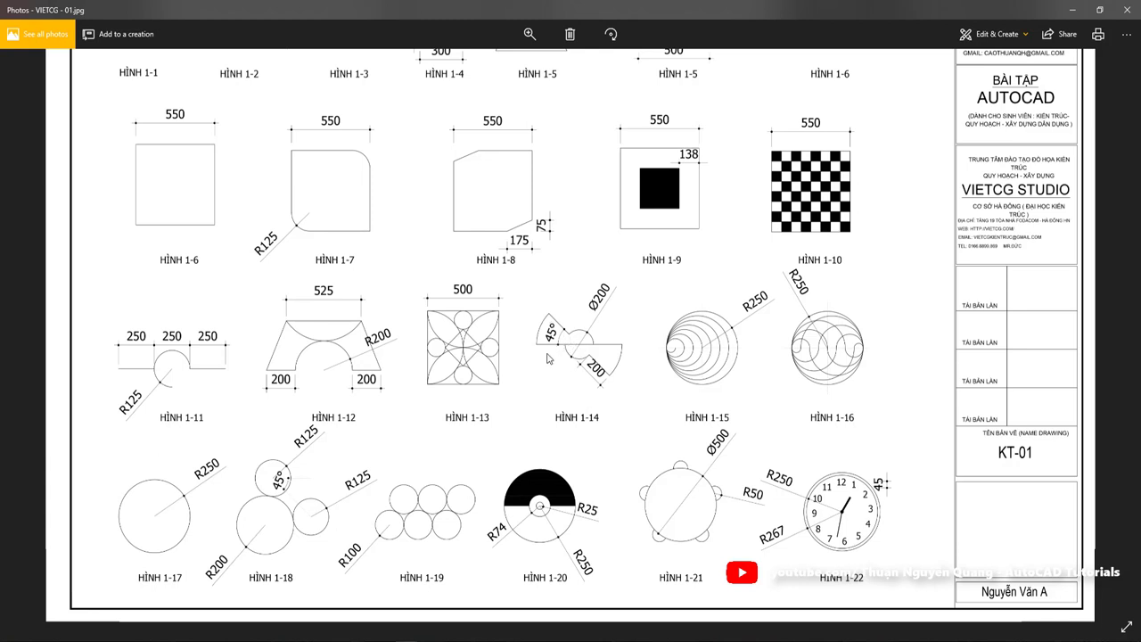
key("alt+Tab")
scroll(542, 369, "down", 2)
Step: Draw a 600-unit horizontal line with Ortho on, right of the petal square
scroll(527, 377, "up", 1)
type("l")
key("Return")
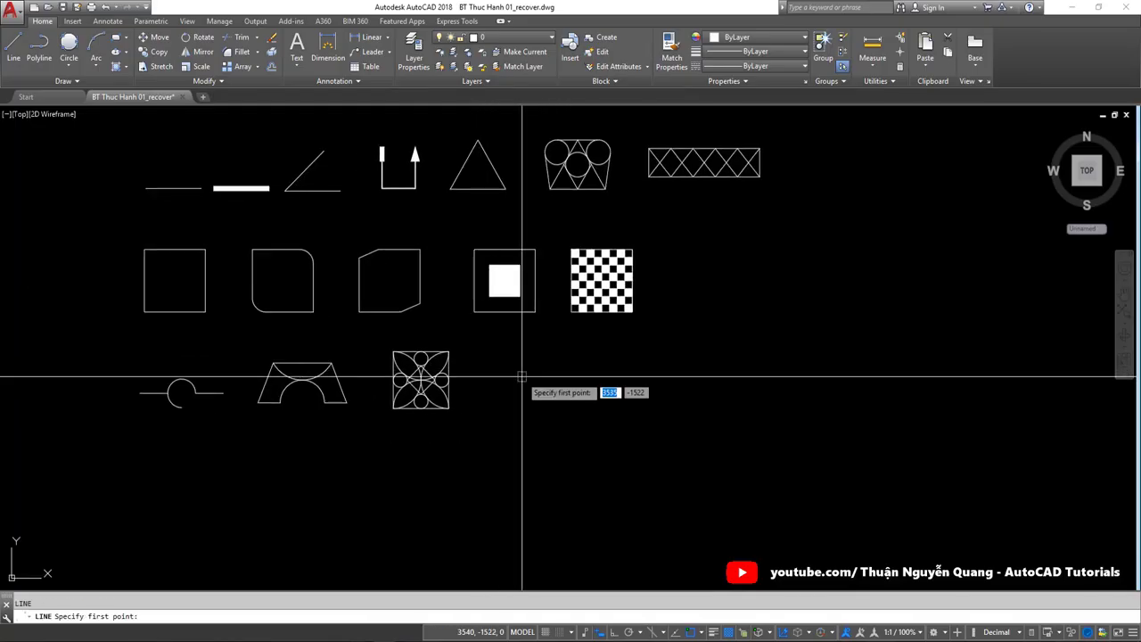
scroll(521, 377, "up", 2)
left_click(491, 382)
key("F8")
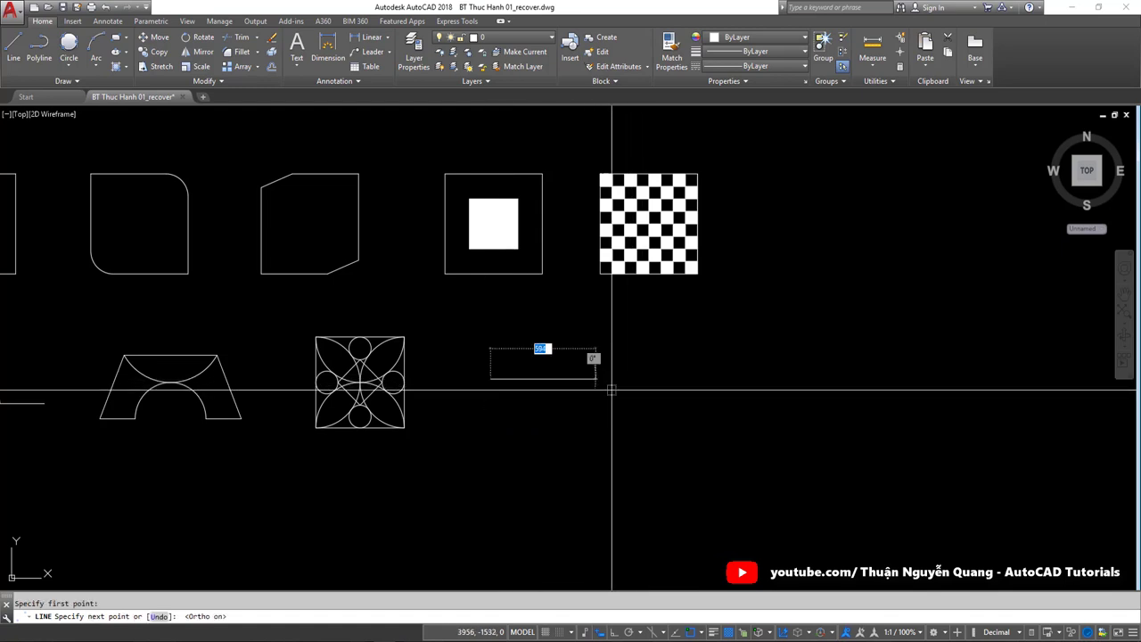
type("600")
key("Return")
key("Return")
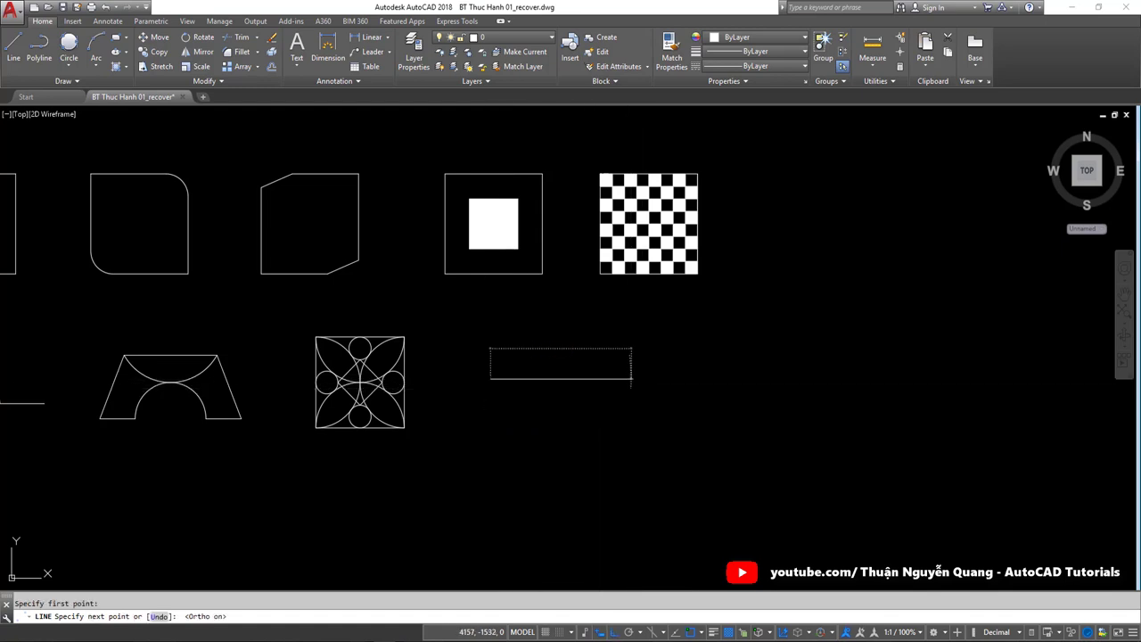
left_click(586, 374)
left_click(537, 393)
scroll(536, 393, "up", 2)
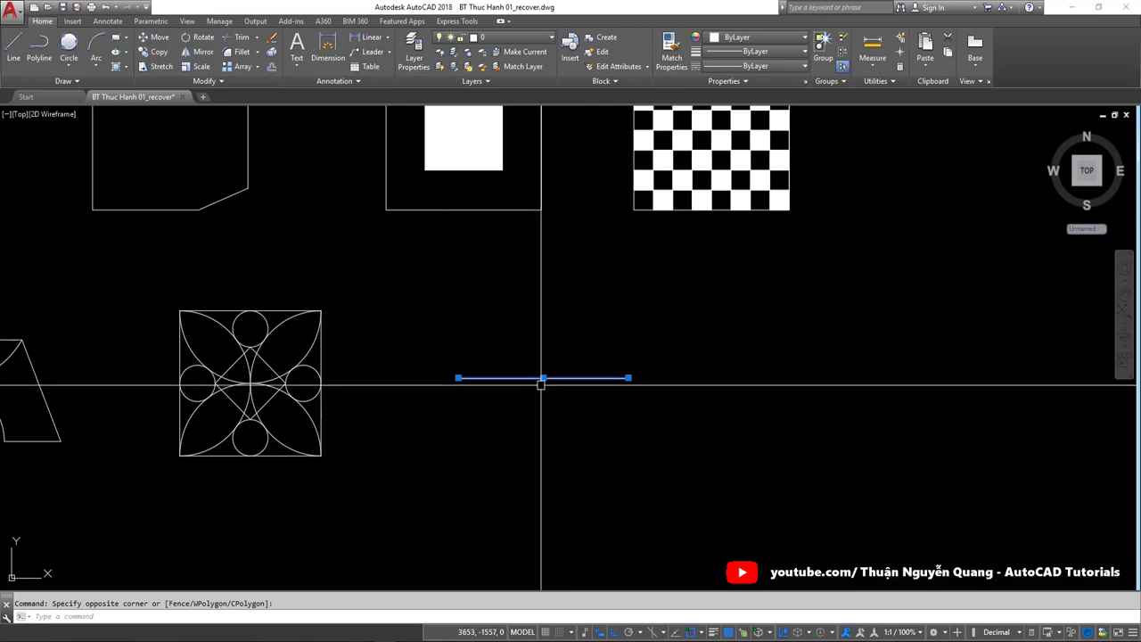
key("Escape")
Step: Start a second line just to the right of the first one
type("l")
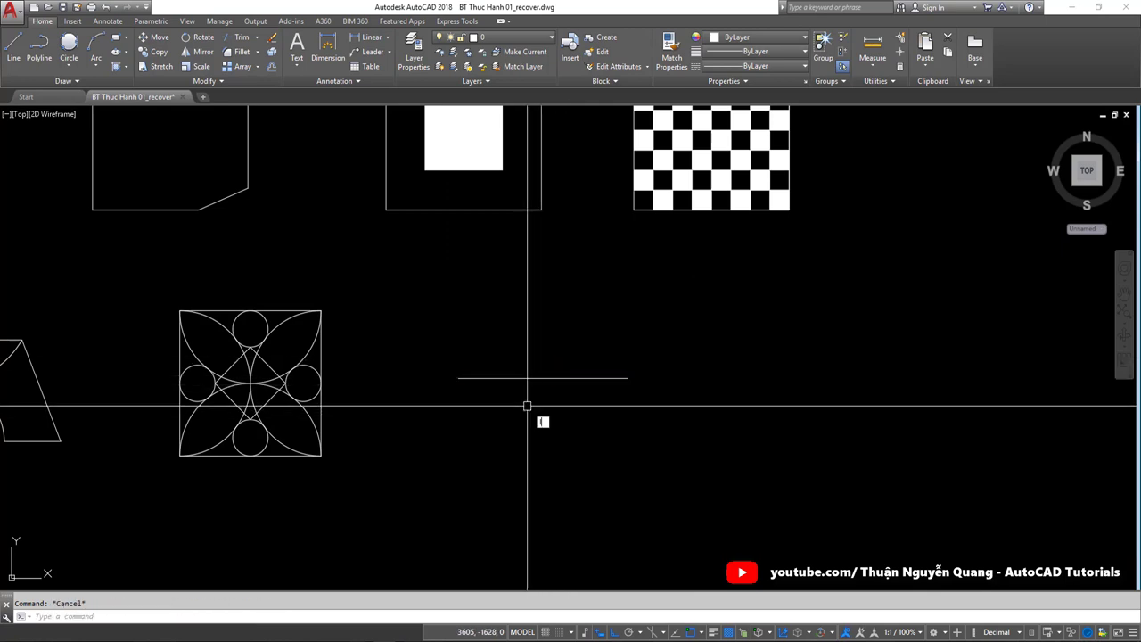
key("Return")
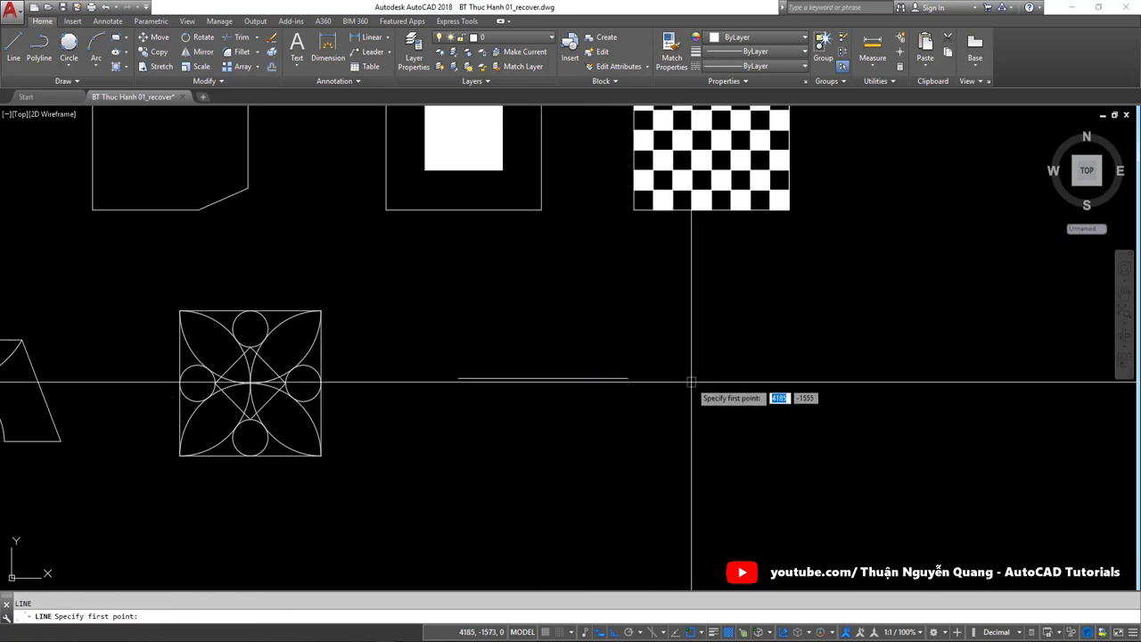
middle_click_drag(692, 390, 640, 399)
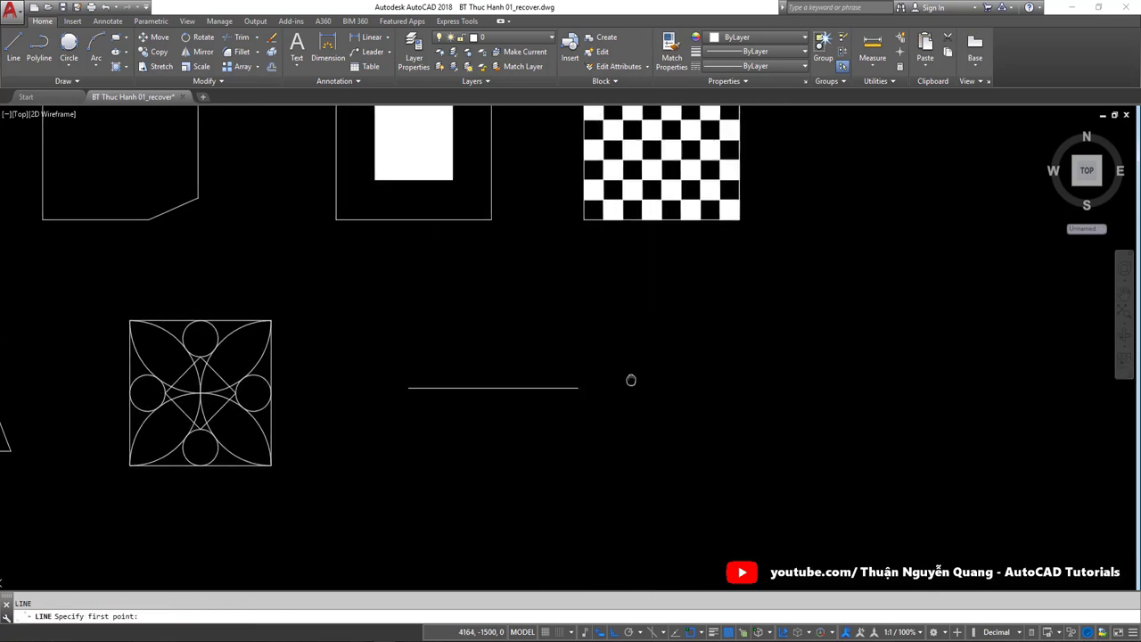
left_click(747, 423)
Step: Turn Ortho off and sketch the 45° and 135° angles from horizontal
key("F8")
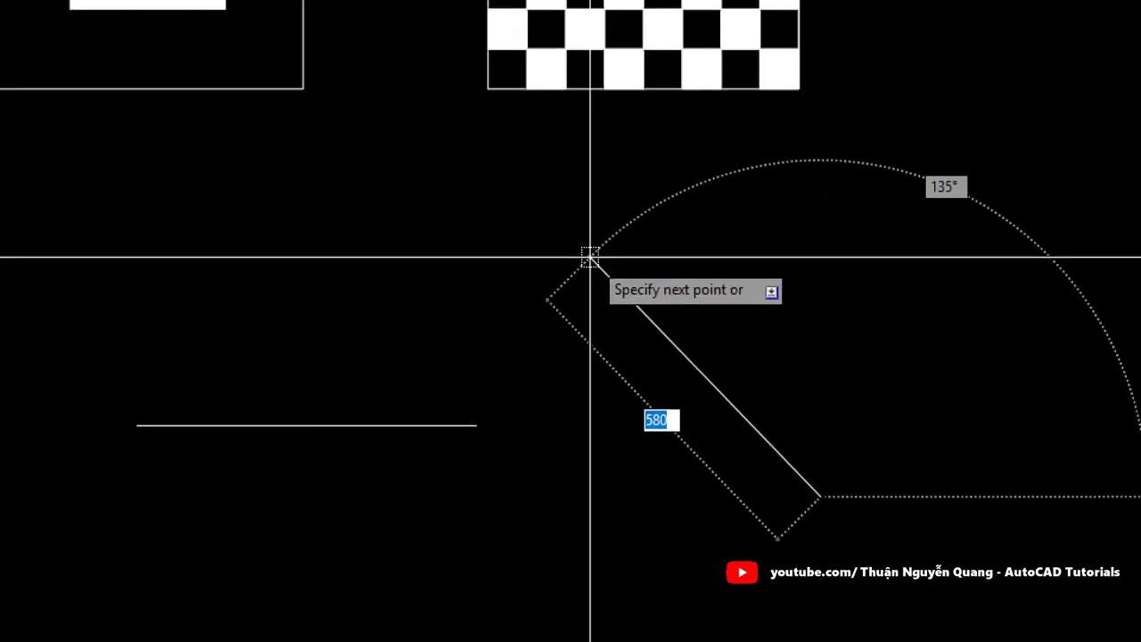
left_click_drag(633, 460, 814, 460)
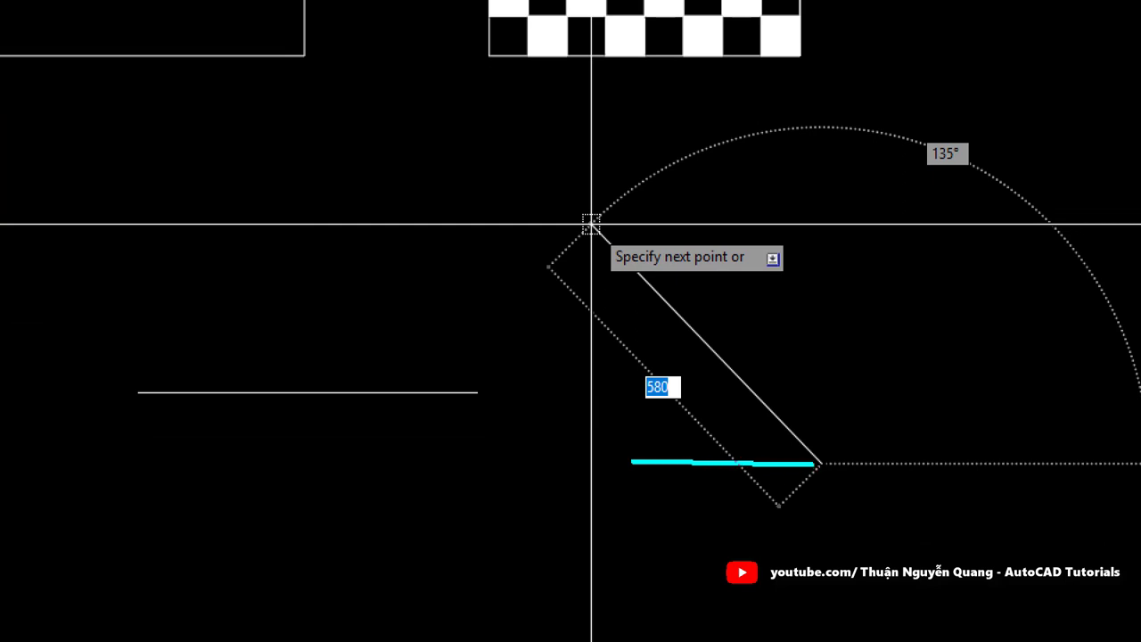
left_click_drag(748, 396, 723, 443)
left_click_drag(546, 365, 558, 403)
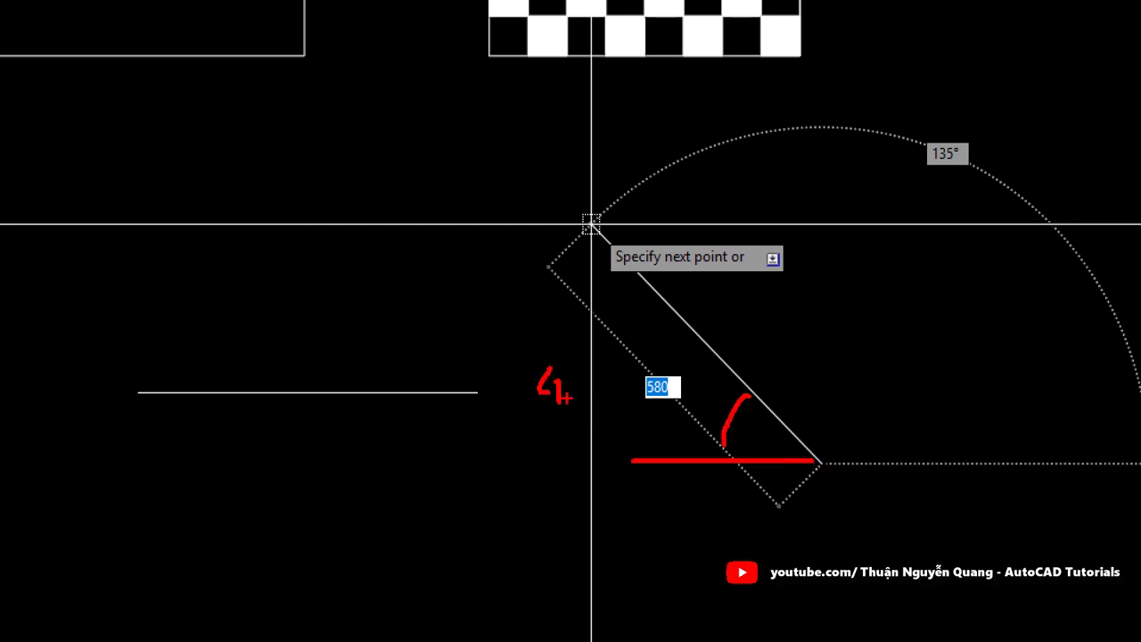
left_click_drag(586, 365, 593, 393)
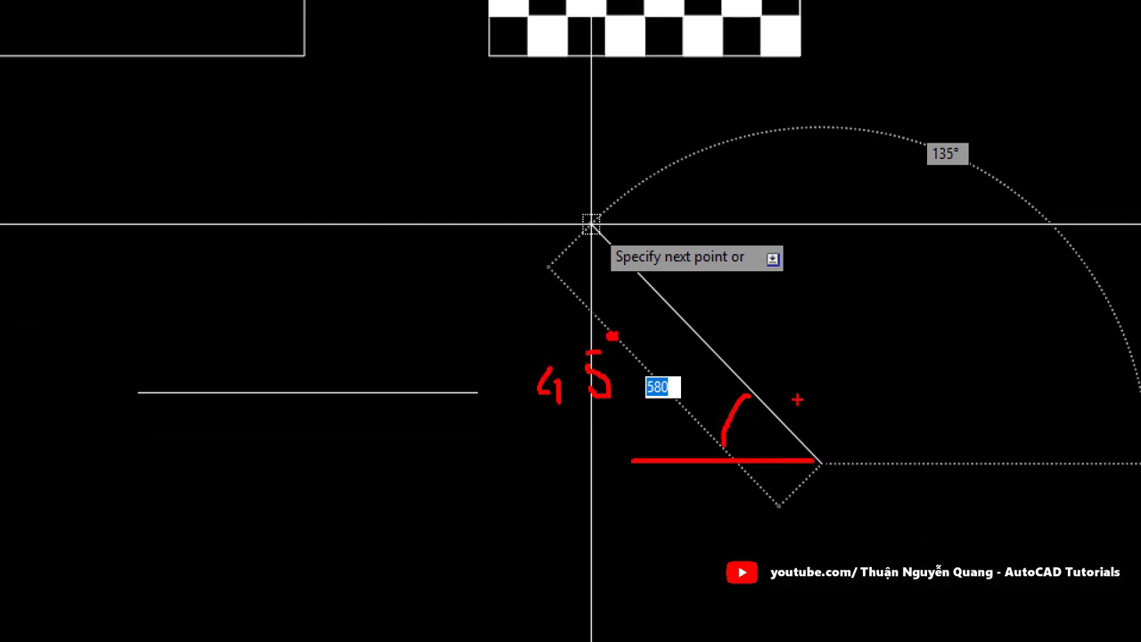
left_click_drag(792, 393, 902, 440)
mouse_move(904, 346)
left_mouse_down()
mouse_move(910, 324)
mouse_move(950, 360)
mouse_move(935, 378)
left_mouse_up()
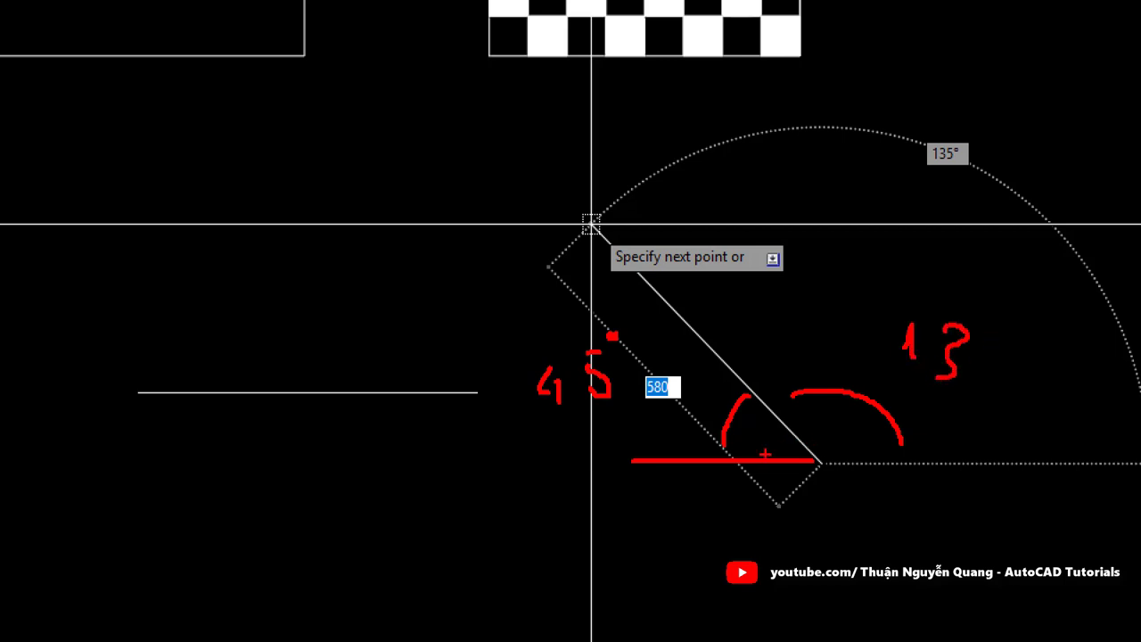
left_click_drag(764, 453, 826, 451)
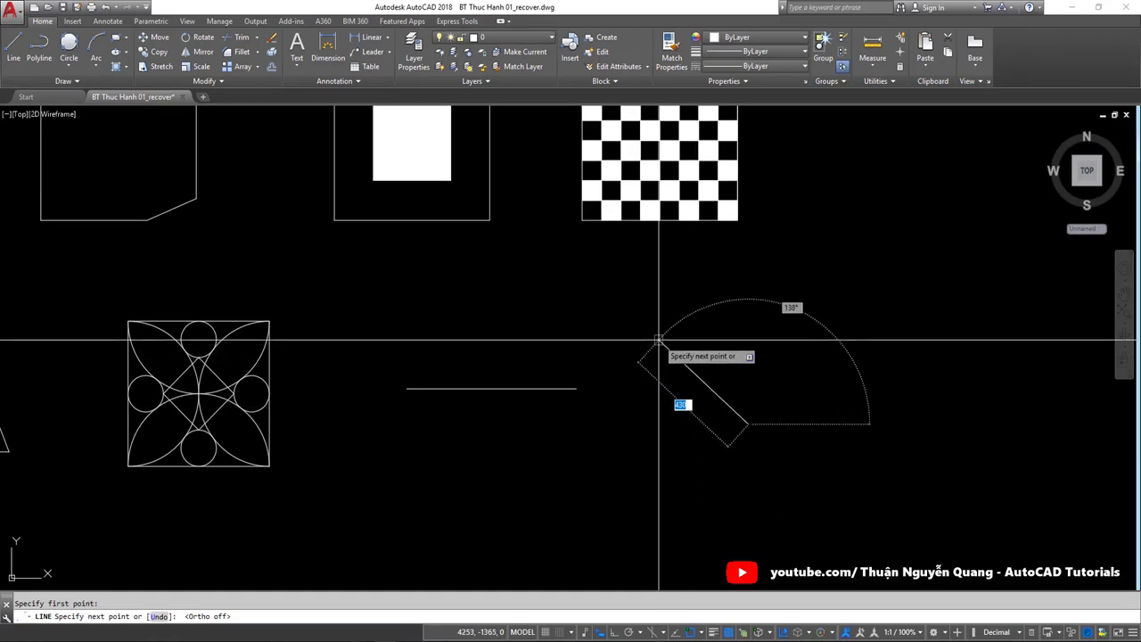
Step: Draw a 600-unit line at 135° beside the horizontal line, then select it
type("600")
key("Tab")
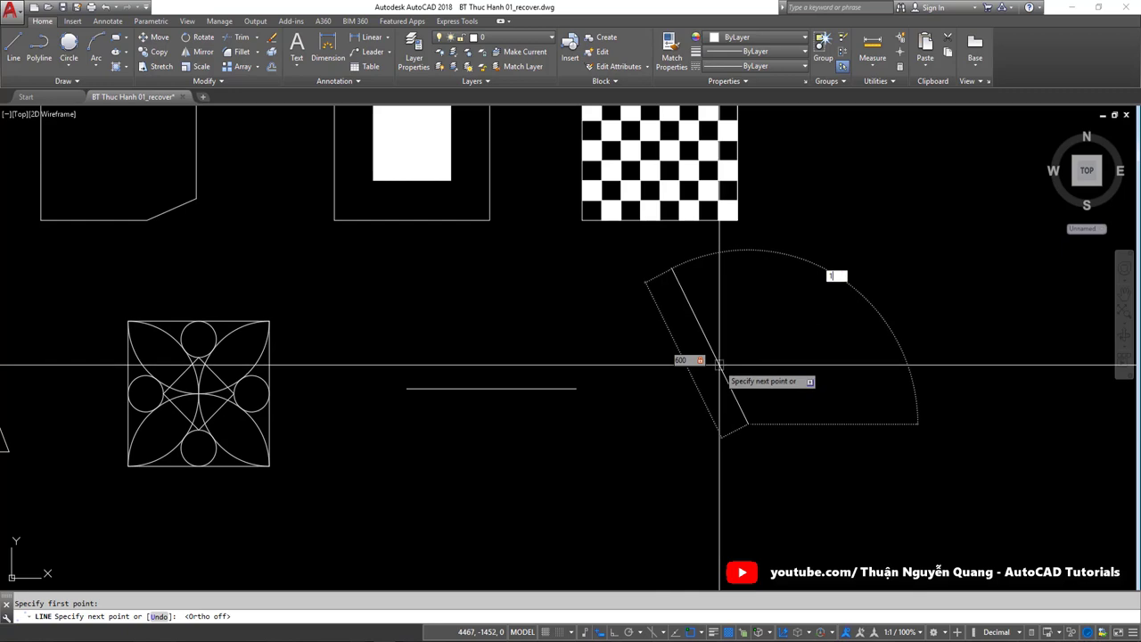
type("135")
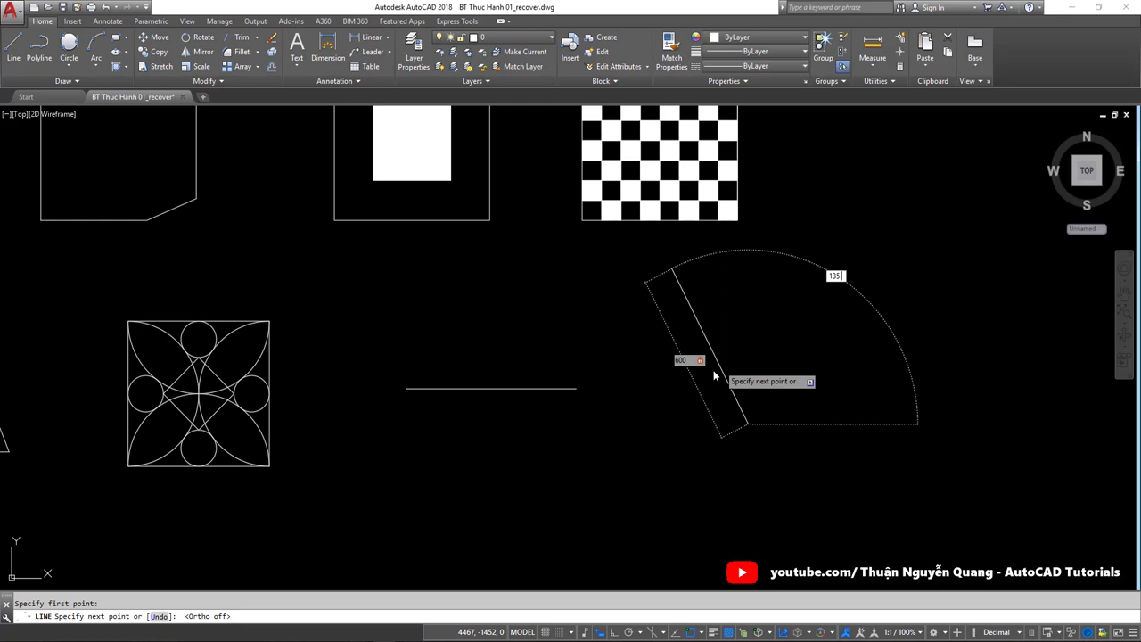
type("0")
type("3")
type("5")
key("Return")
key("Escape")
left_click(688, 362)
left_click(642, 400)
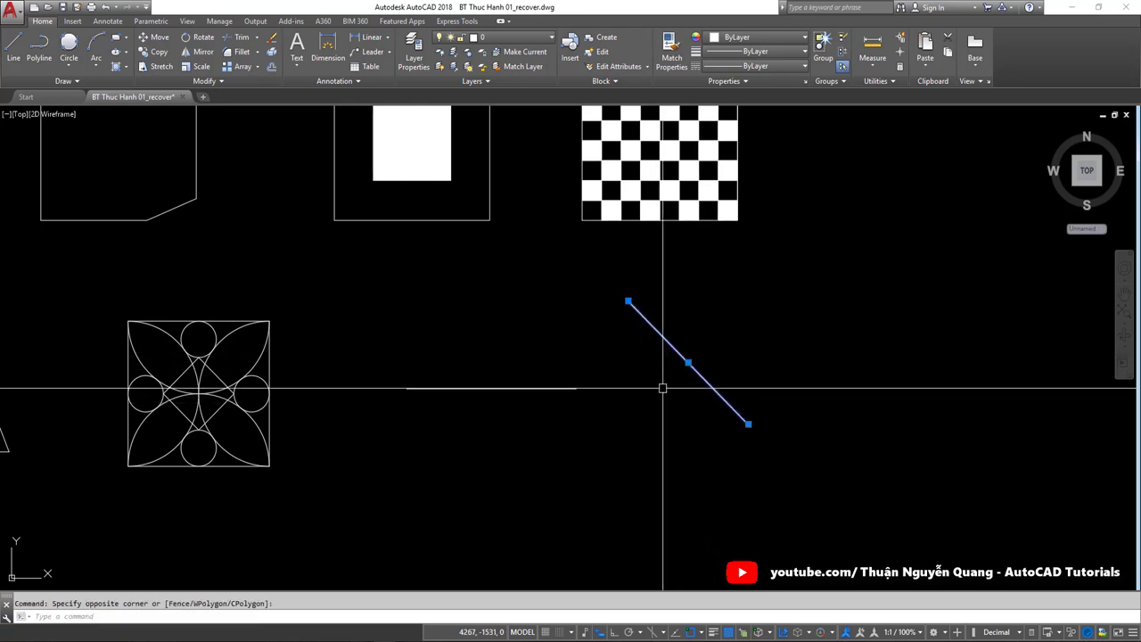
type("m")
Step: Move the diagonal so its midpoint lands on the horizontal line's midpoint, then check the reference sheet
key("Return")
left_click(688, 362)
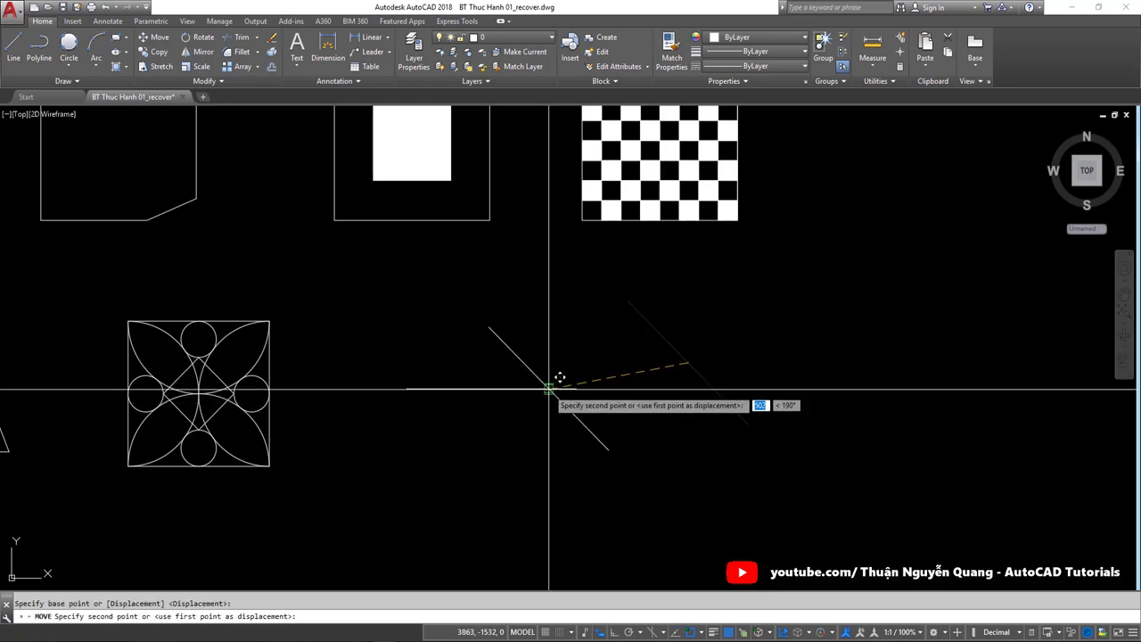
left_click(484, 389)
scroll(489, 392, "up", 3)
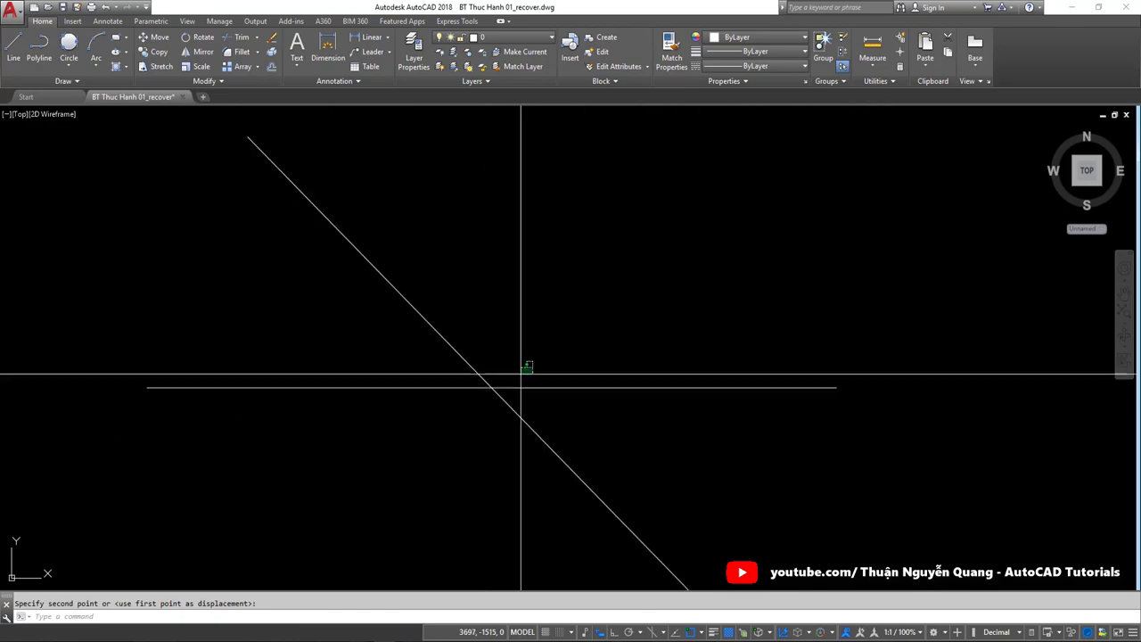
scroll(522, 377, "down", 2)
key("Escape")
key("alt+Tab")
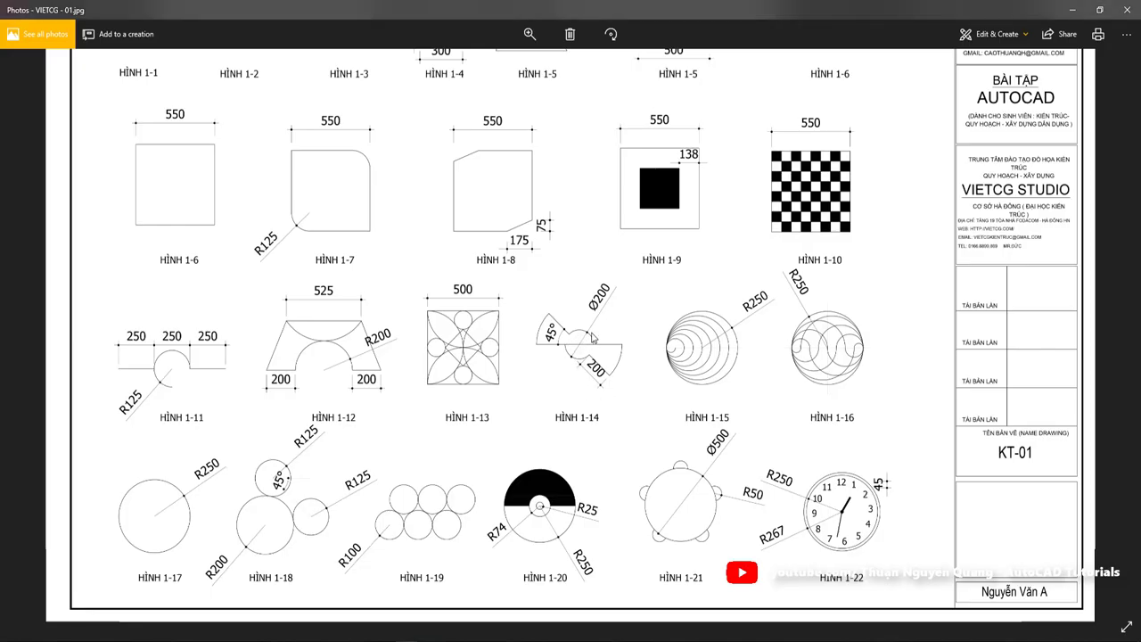
key("alt+Tab")
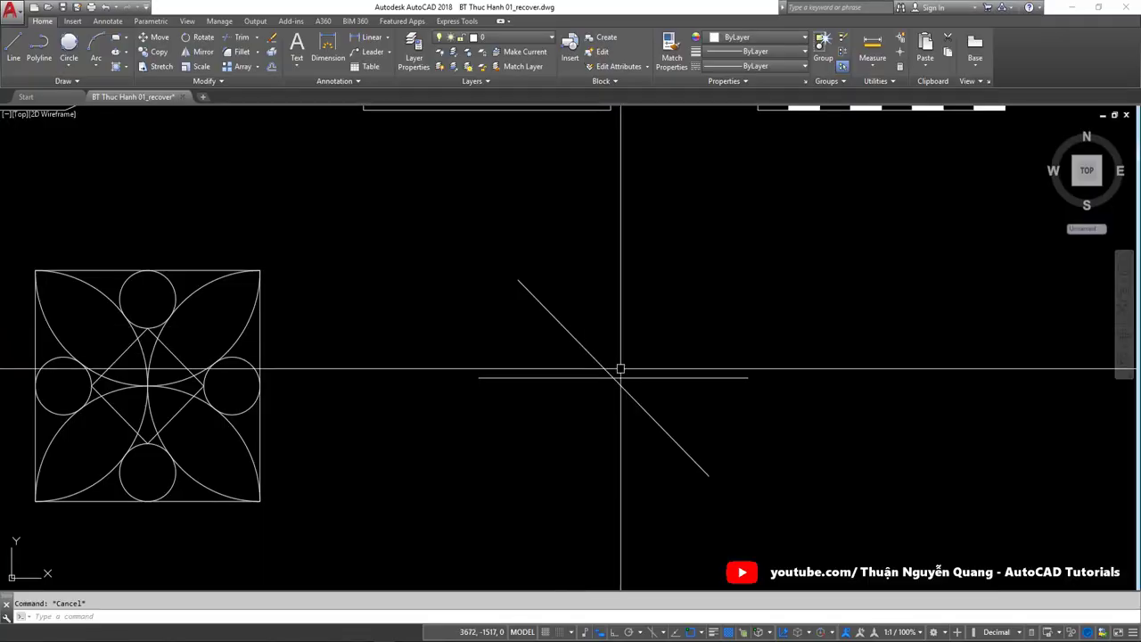
Step: Draw a diameter-200 circle centred at the lines' intersection, select it, and compare with the sheet
type("c")
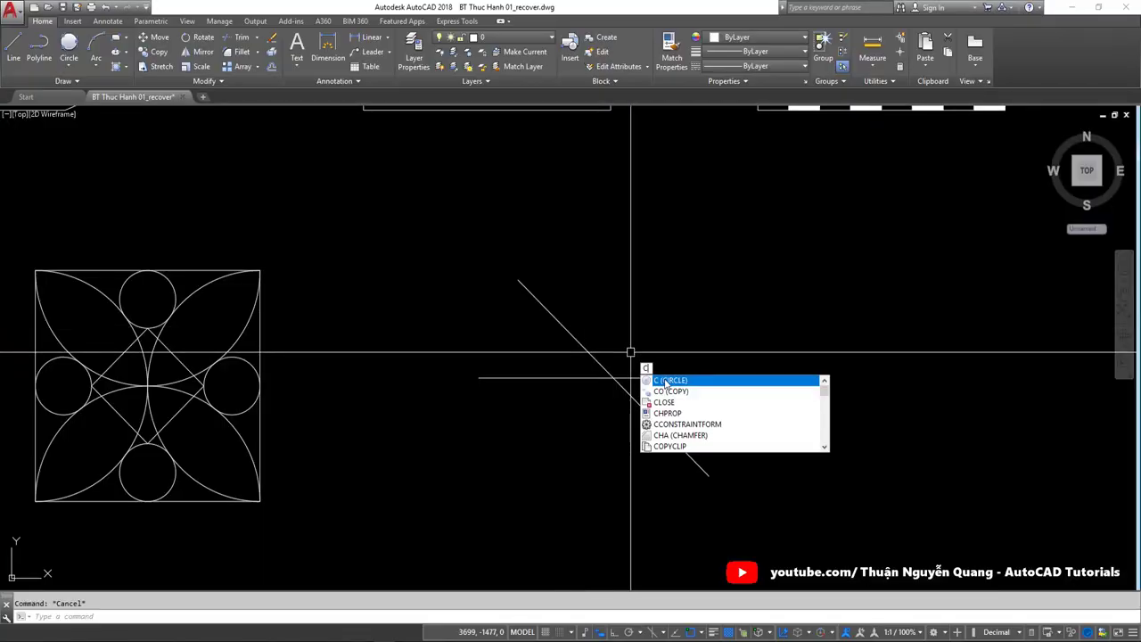
key("Return")
left_click(613, 378)
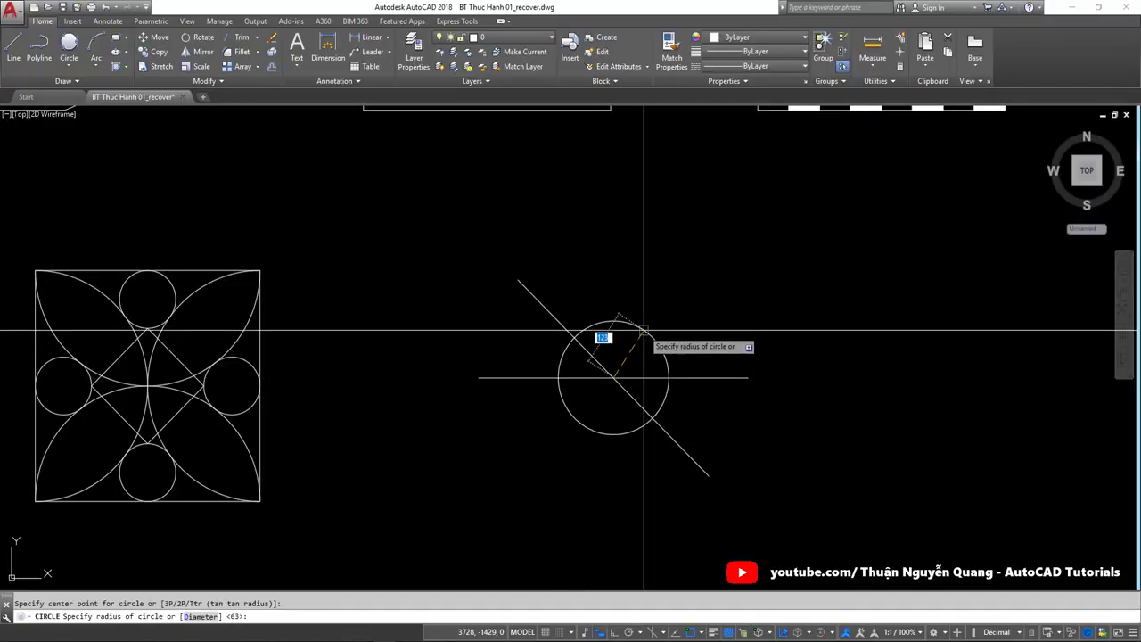
key("Down")
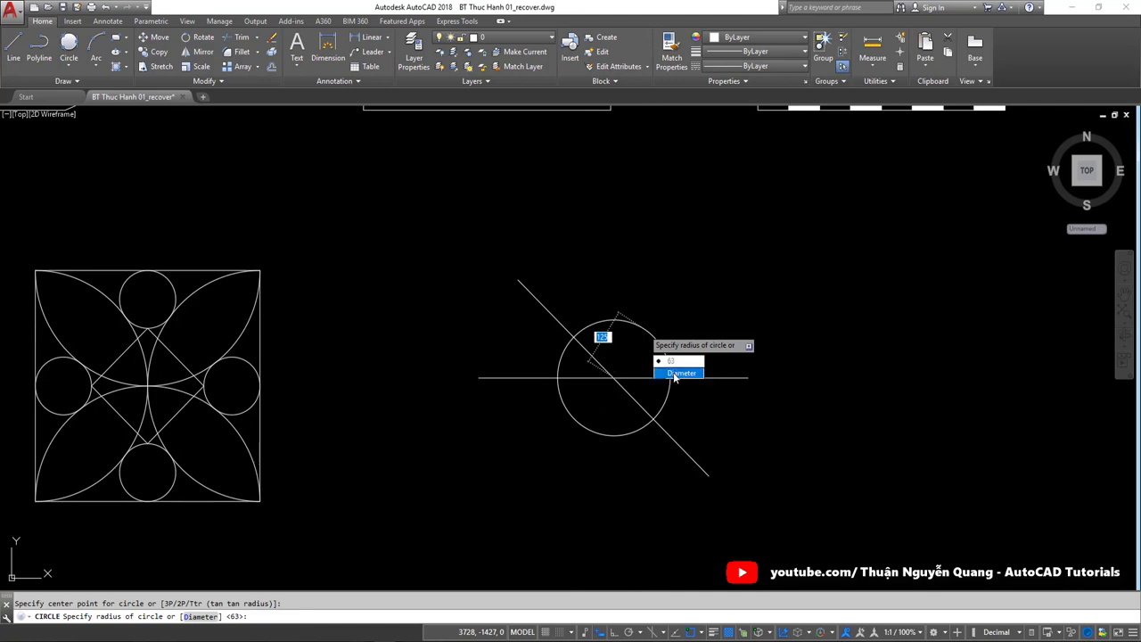
left_click(675, 373)
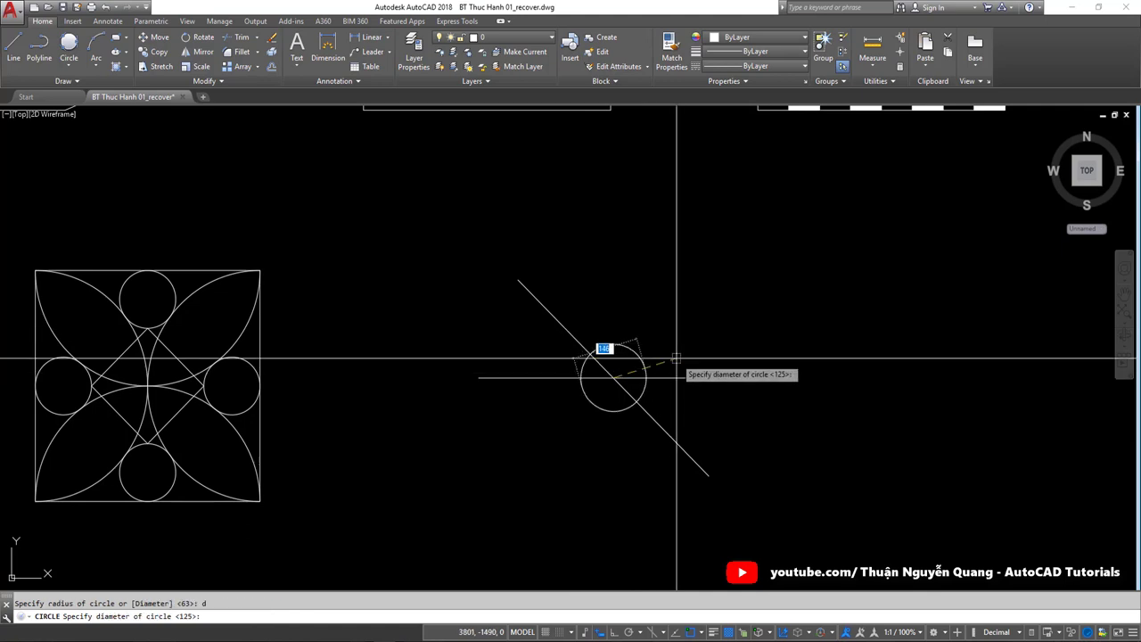
key("Return")
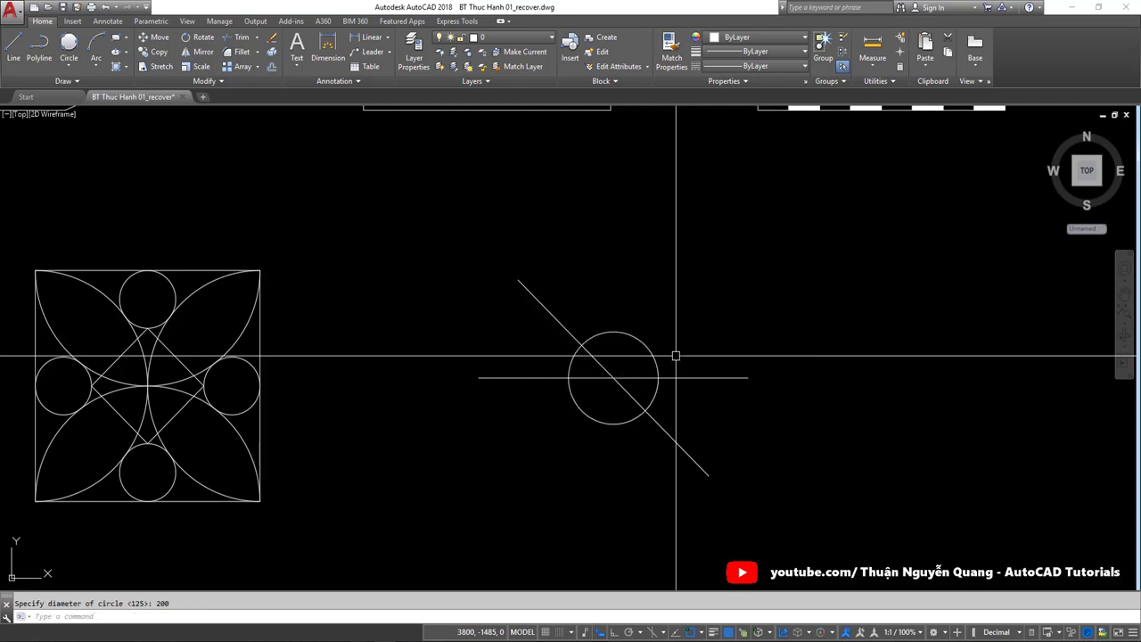
left_click_drag(675, 415, 630, 357)
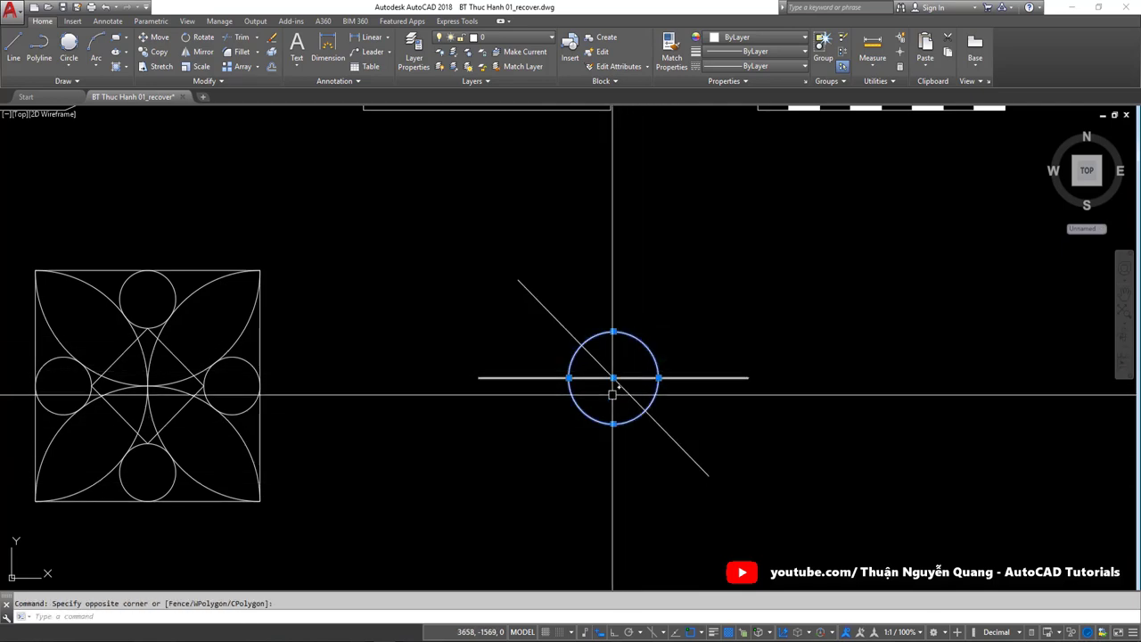
key("alt+Tab")
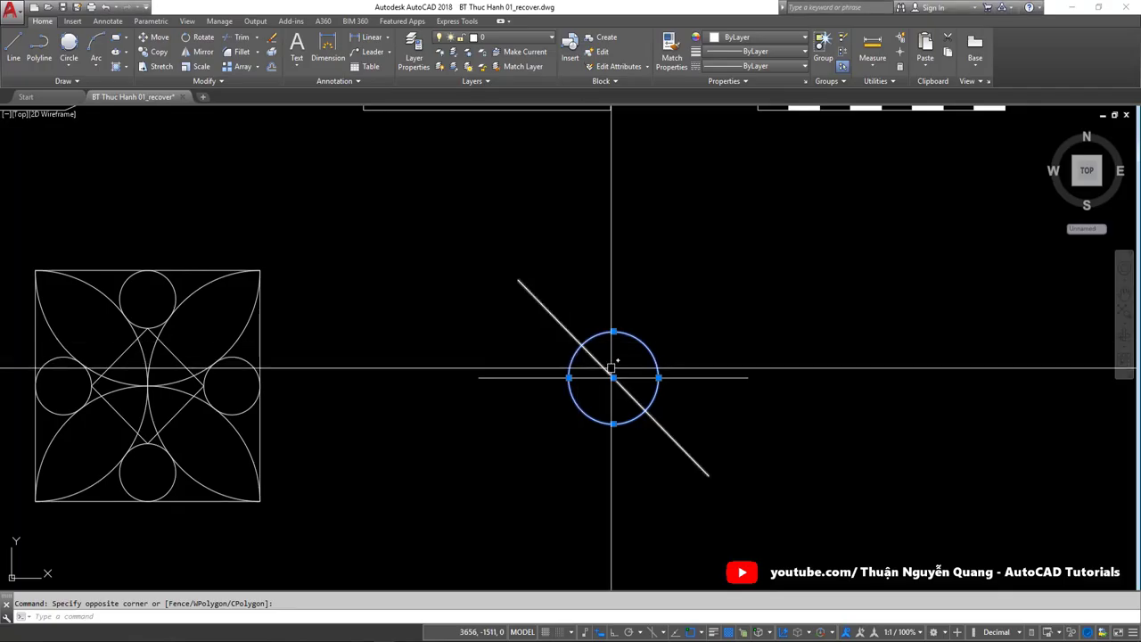
Step: Draw a concentric circle at the intersection with radius reaching the diagonal line's end
key("Escape")
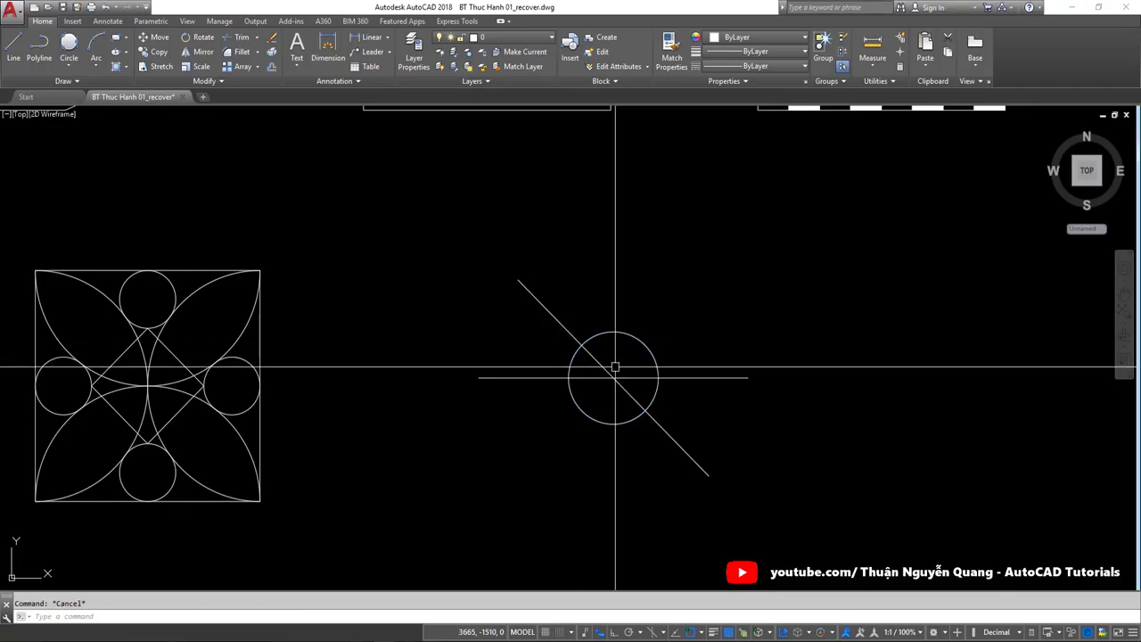
type("c")
key("Return")
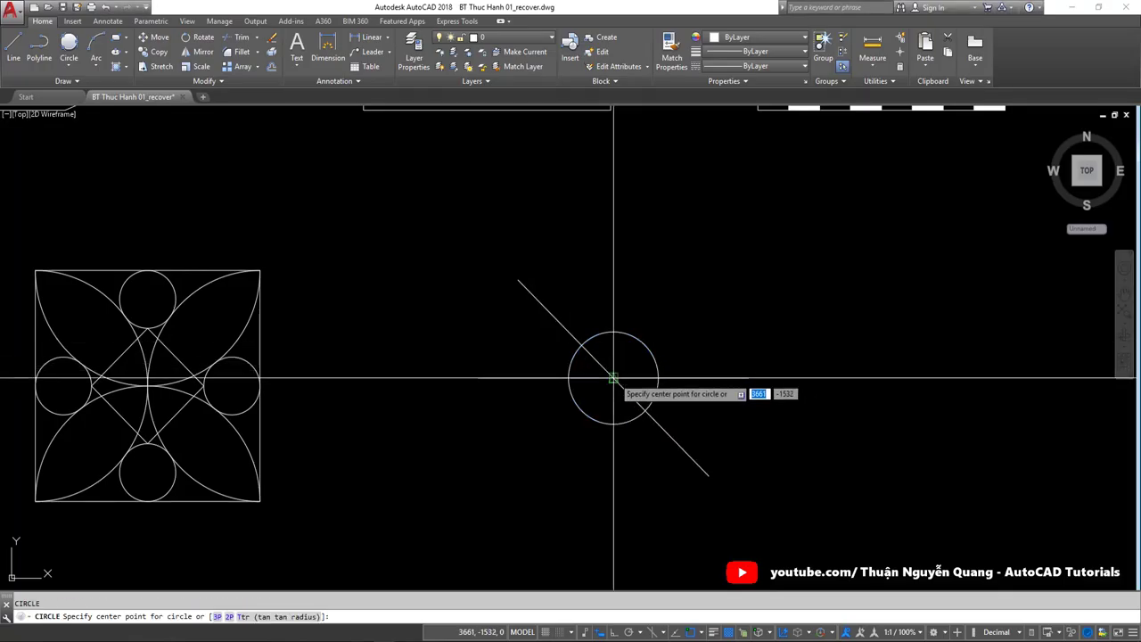
left_click(613, 378)
left_click(518, 283)
type("TR")
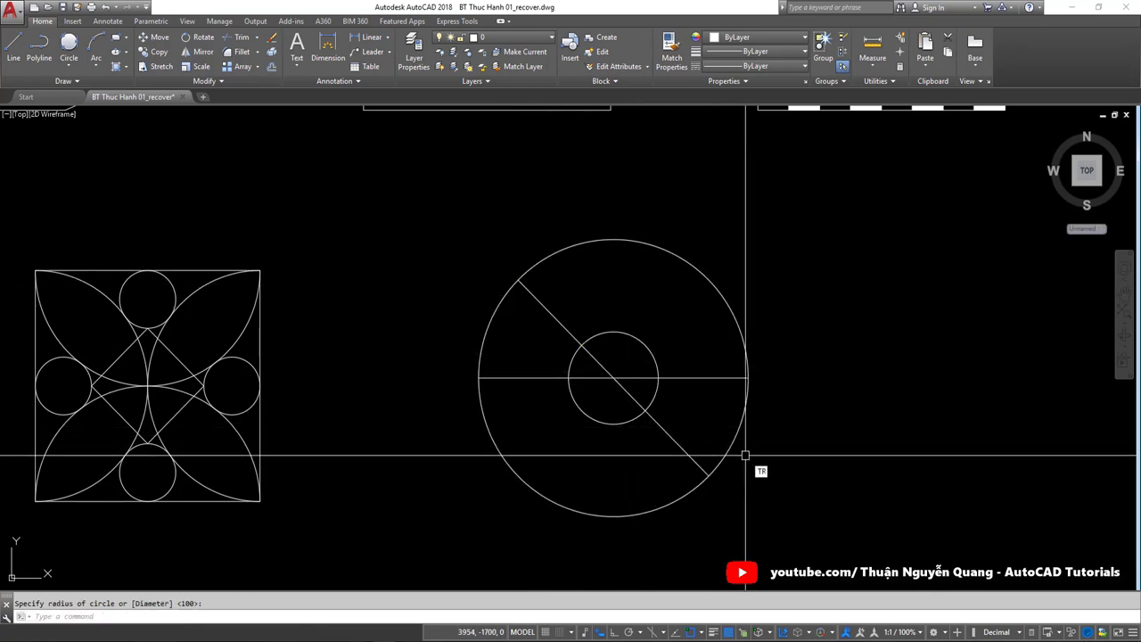
Step: Start TRIM with all circles and lines selected as cutting edges
key("Return")
left_click(789, 459)
left_click(484, 300)
Step: Trim away the outer circle's upper-right and lower-left arcs
key("Return")
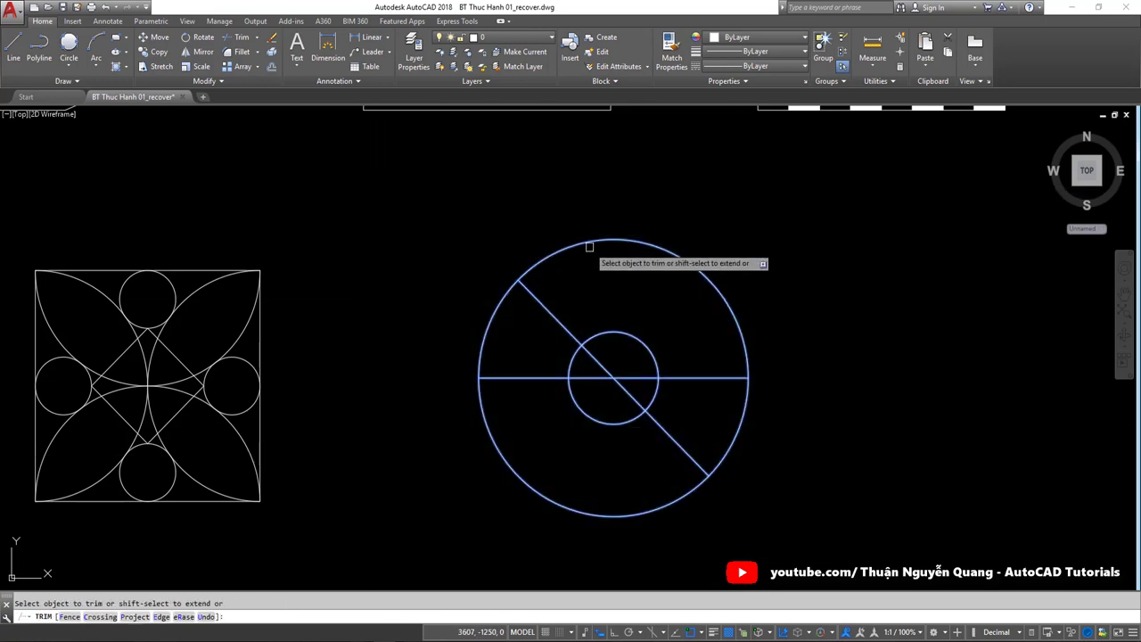
left_click(588, 246)
left_click(522, 478)
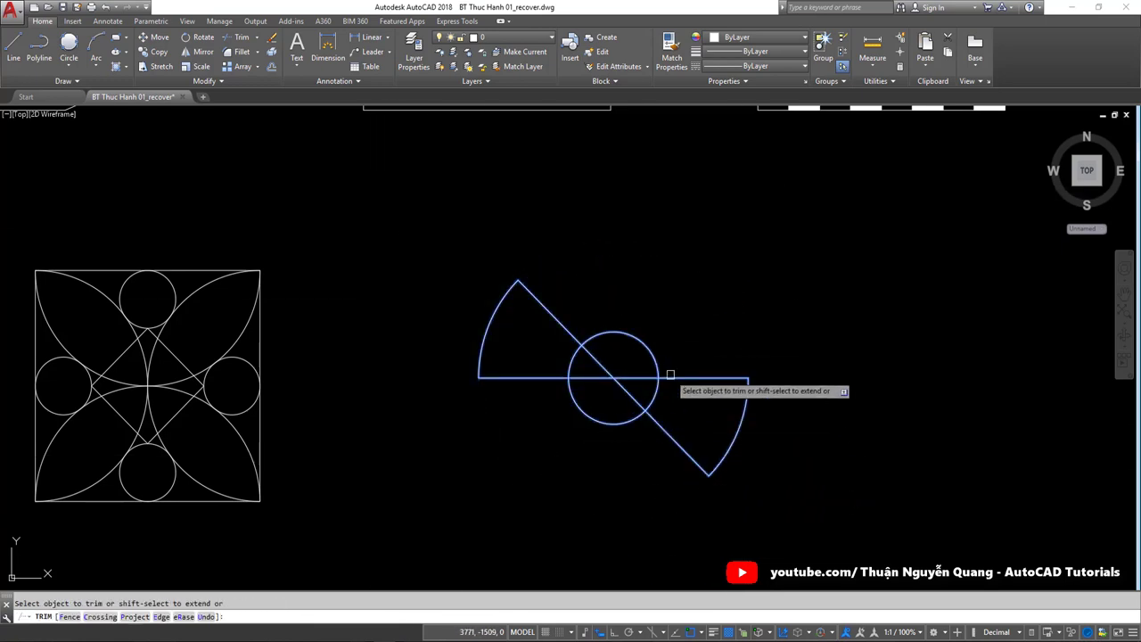
key("alt+Tab")
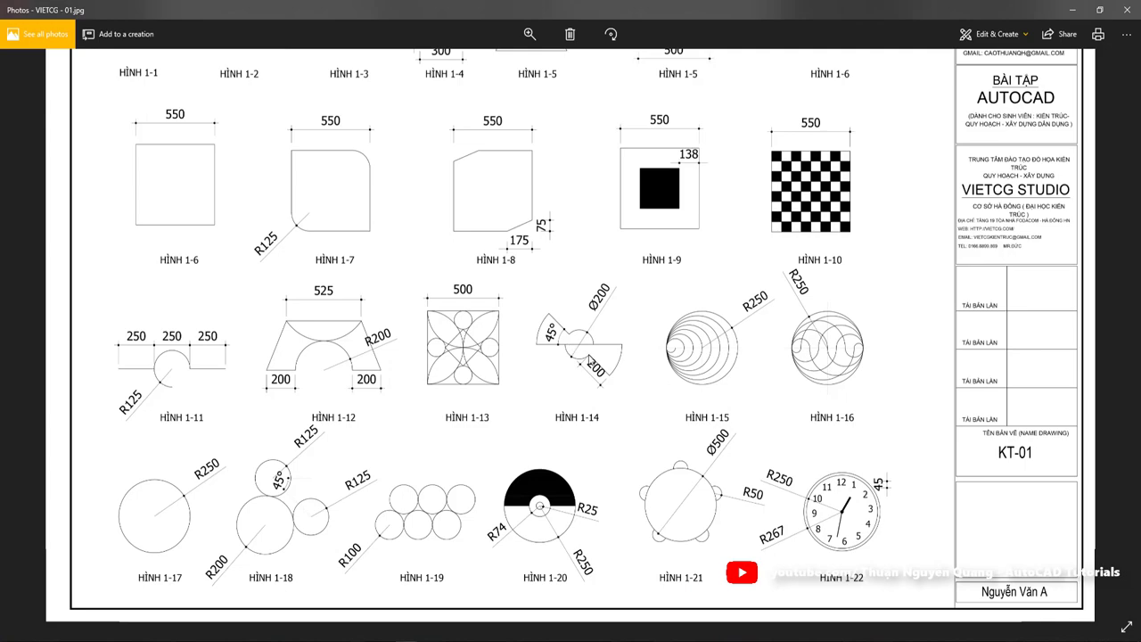
key("alt+Tab")
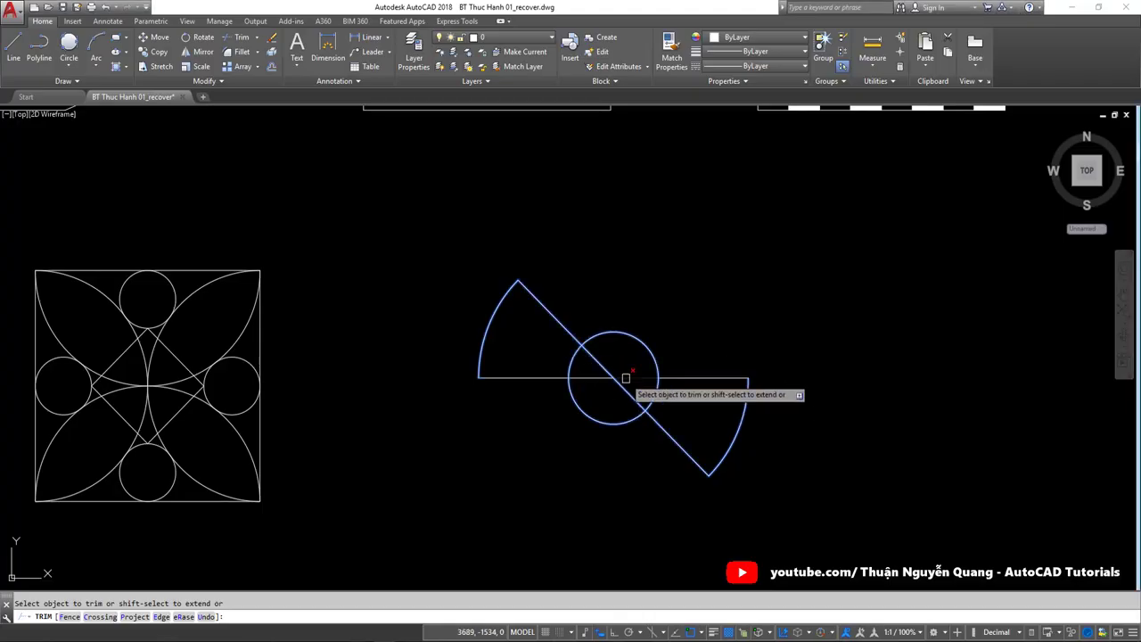
Step: Trim two pieces of the inner circle, comparing against the reference sheet
left_click(653, 385)
left_click(572, 362)
key("alt+Tab")
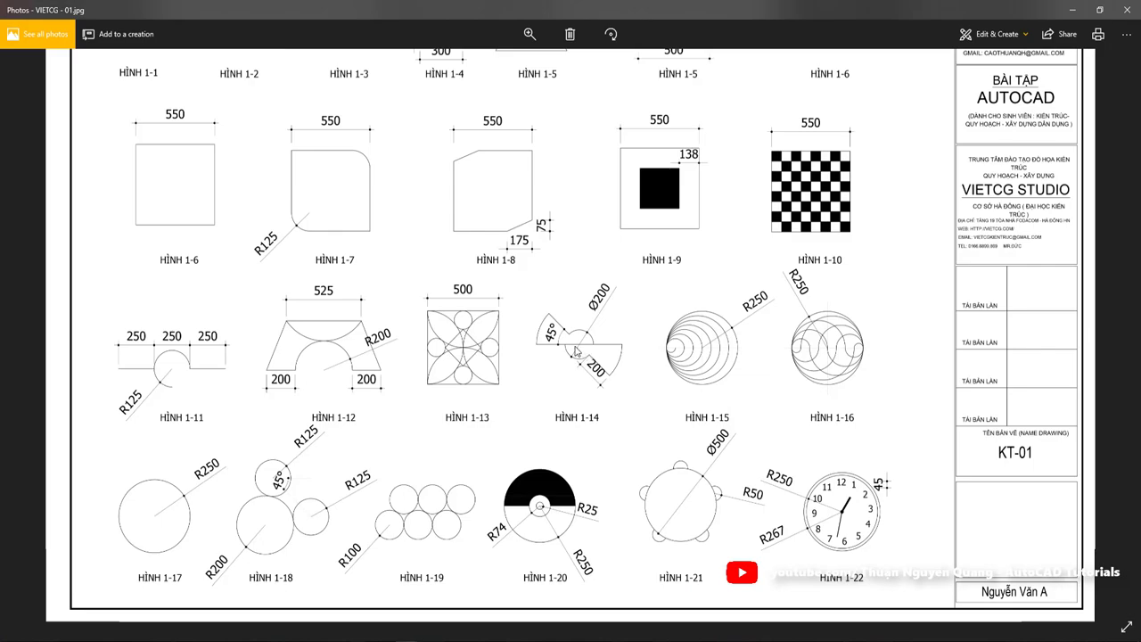
key("alt+Tab")
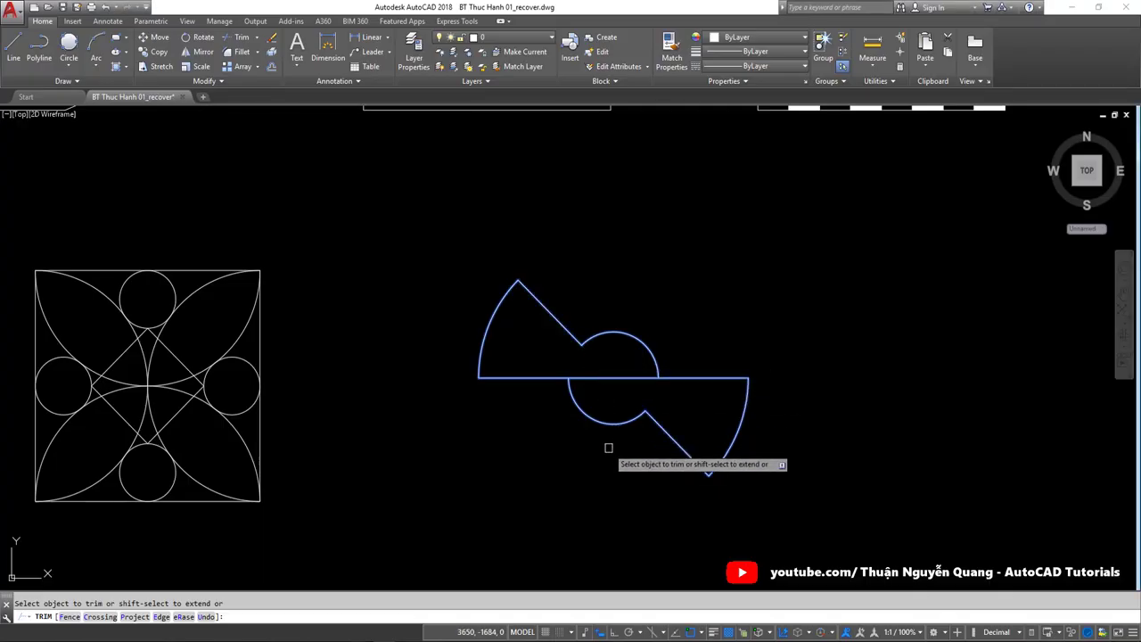
key("alt+Tab")
key("alt+Tab")
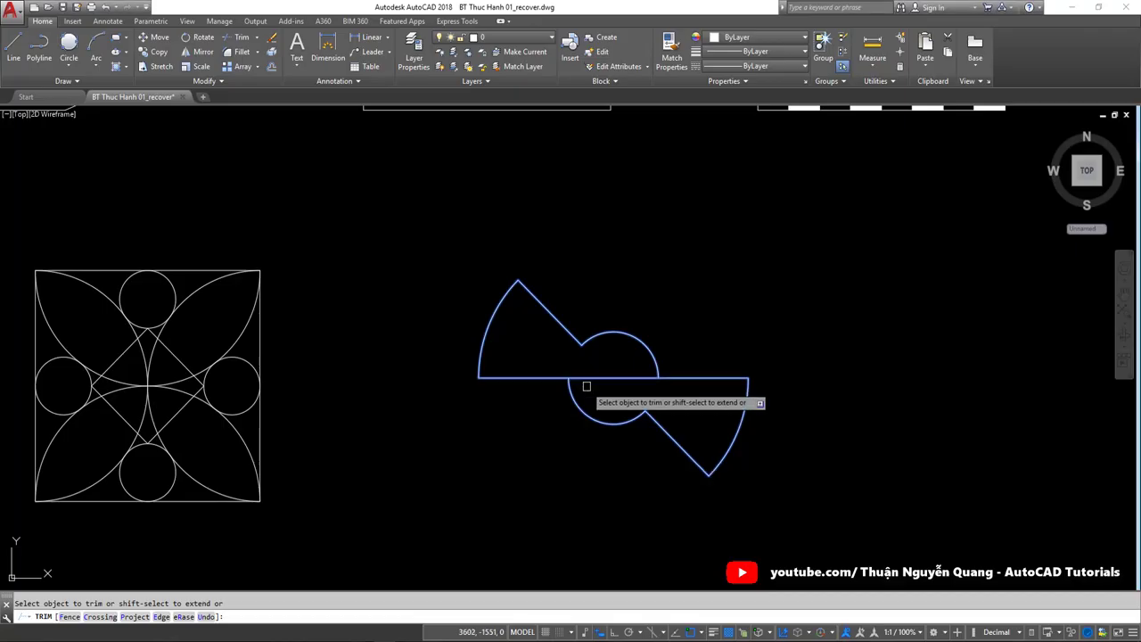
scroll(626, 420, "down", 2)
key("alt+Tab")
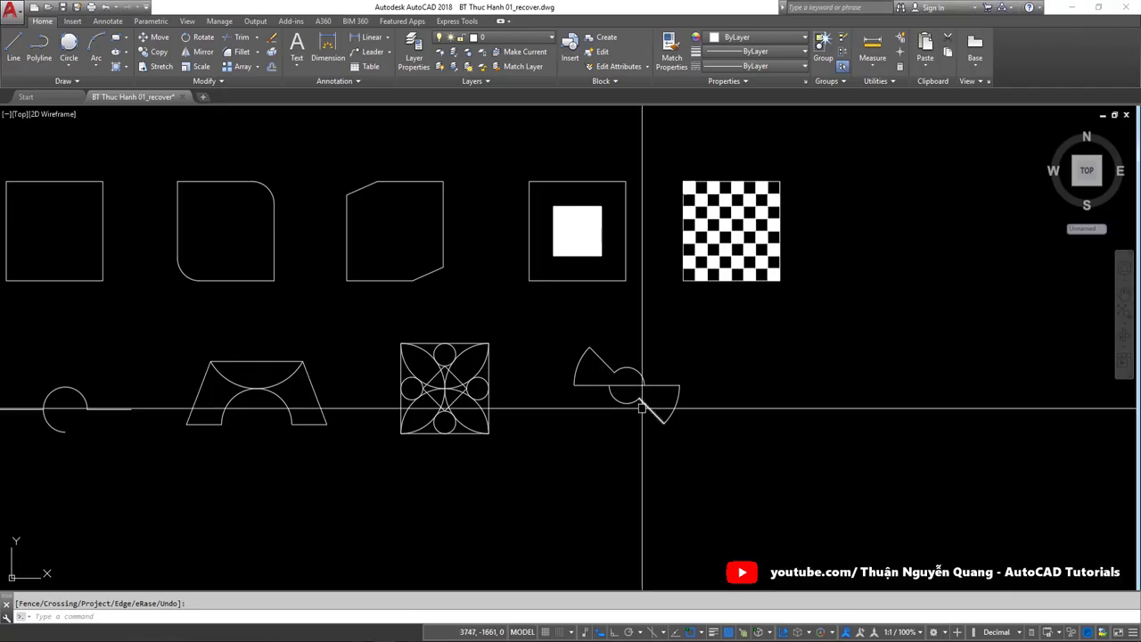
Step: Draw a radius-250 circle in empty space right of the wedge figure
middle_click_drag(650, 400, 567, 419)
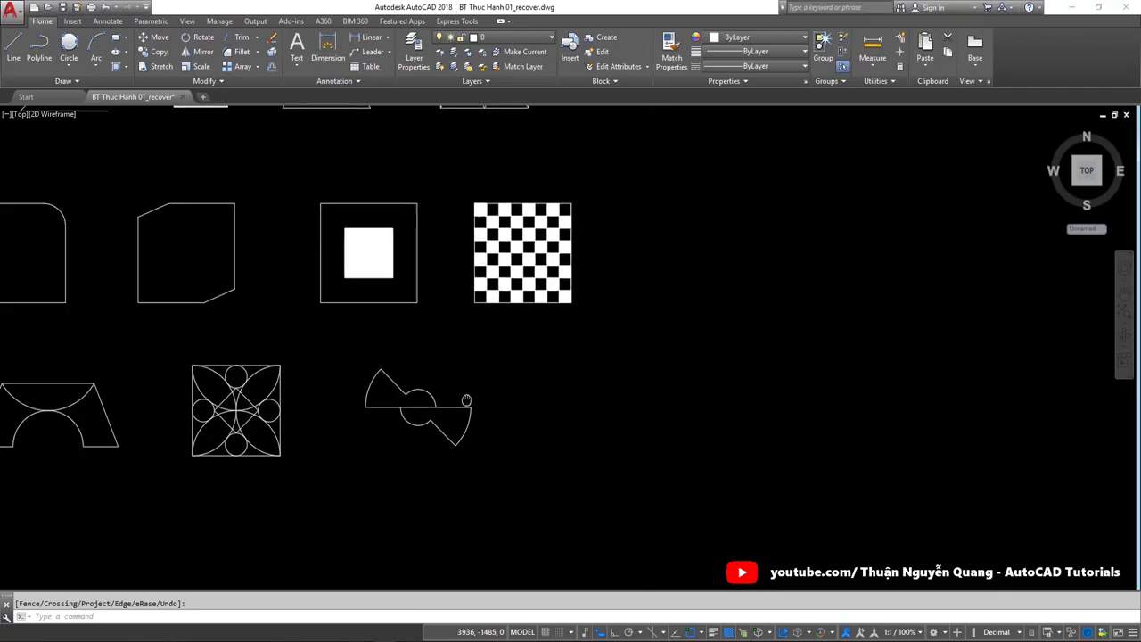
key("Return")
left_click(553, 419)
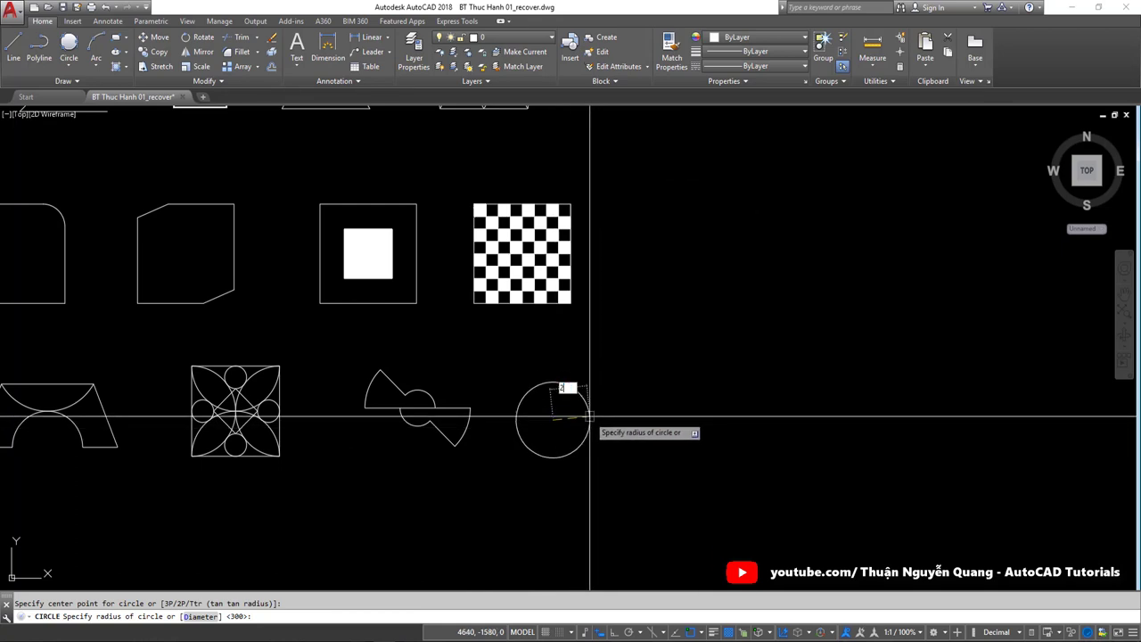
type("250")
key("Return")
Step: Move the R250 circle into its final position with MOVE
left_click(573, 436)
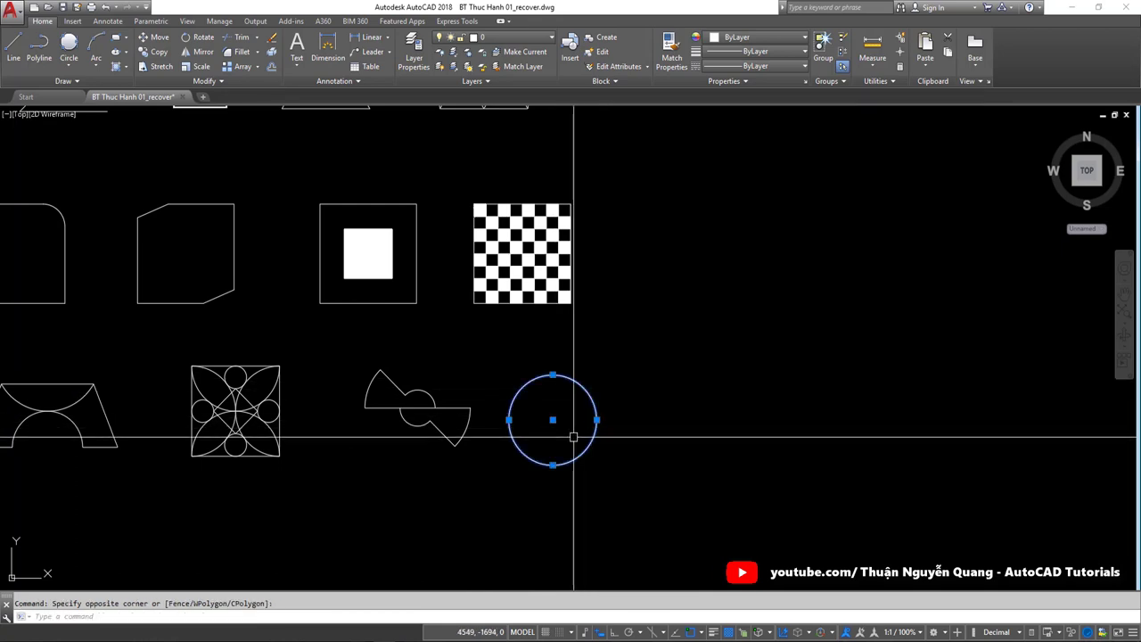
type("m")
key("Return")
left_click(572, 436)
scroll(580, 407, "down", 2)
scroll(579, 407, "up", 3)
left_click(576, 389)
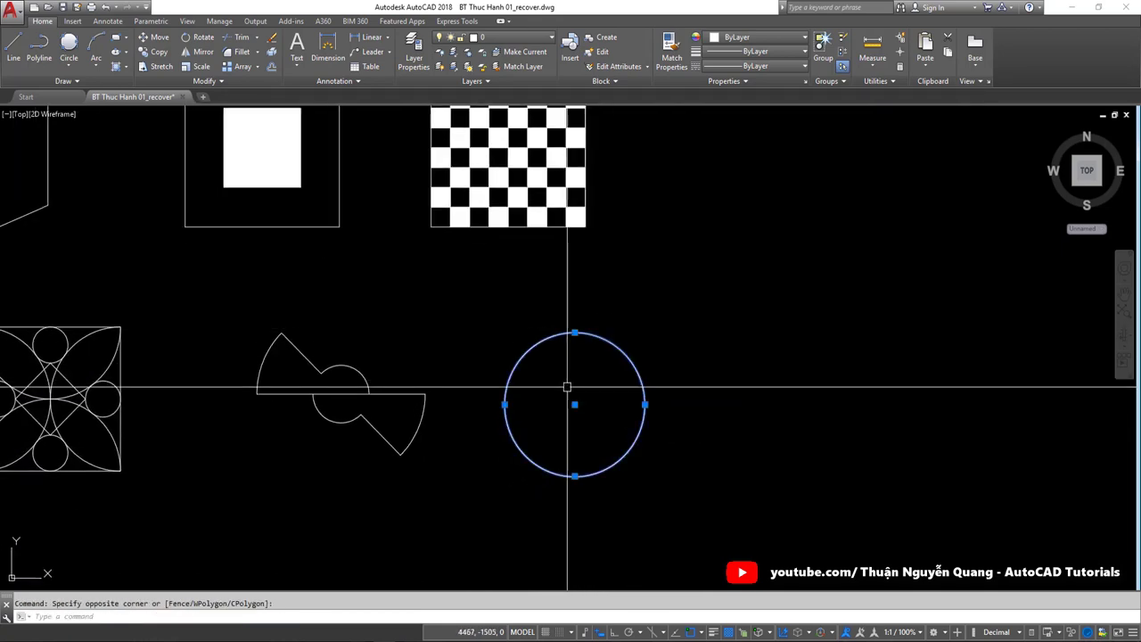
Step: Draw a horizontal line from the circle's left edge to its right edge, then select it
type("l")
key("Return")
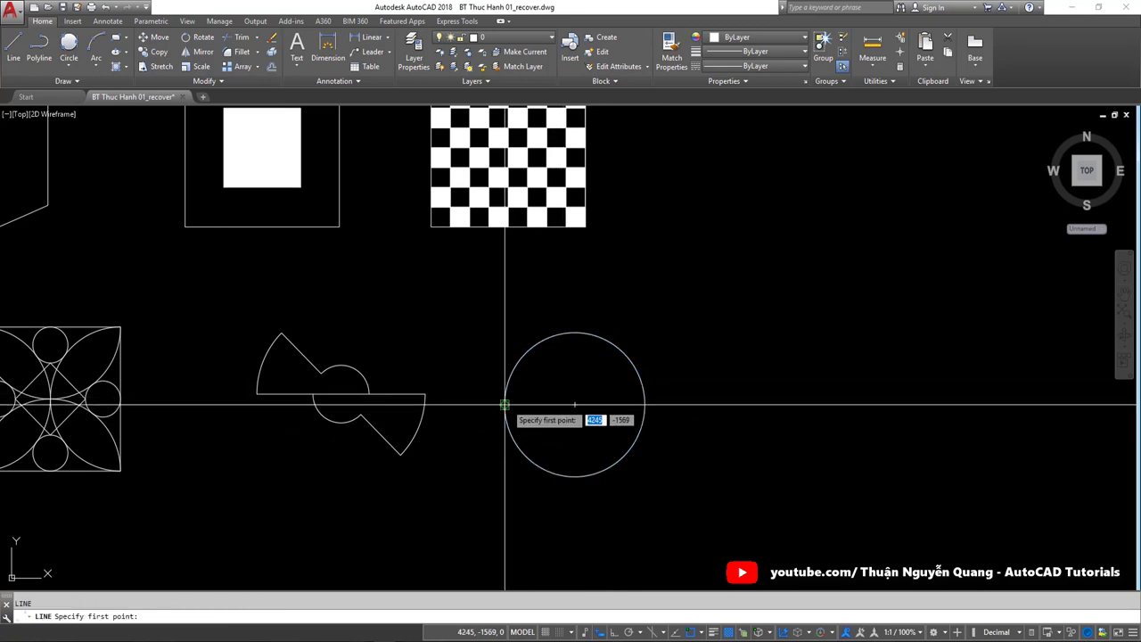
left_click(505, 403)
left_click(644, 403)
key("Return")
scroll(577, 405, "up", 2)
left_click(615, 426)
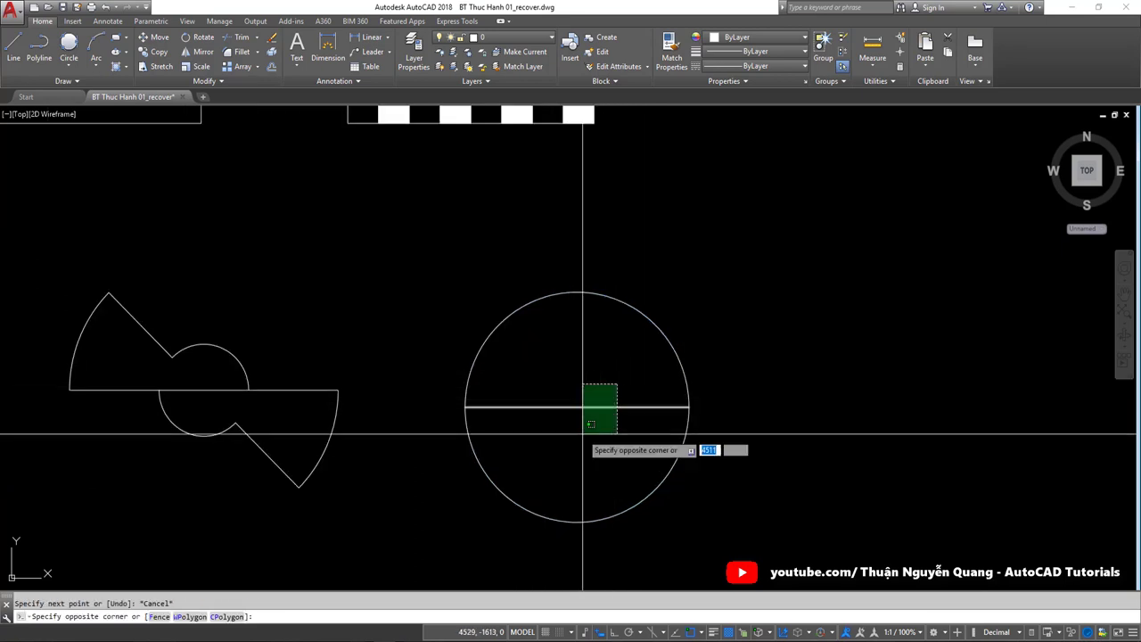
left_click(451, 402)
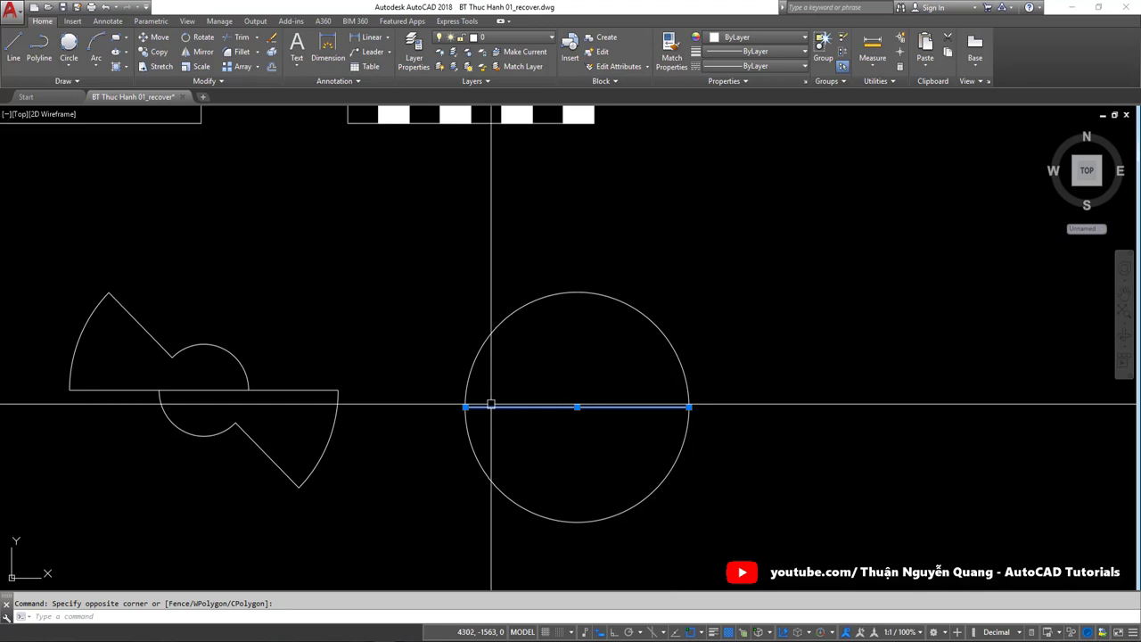
Step: Divide the horizontal diameter line into 8 equal parts with DIVIDE
key("Escape")
type("DIV")
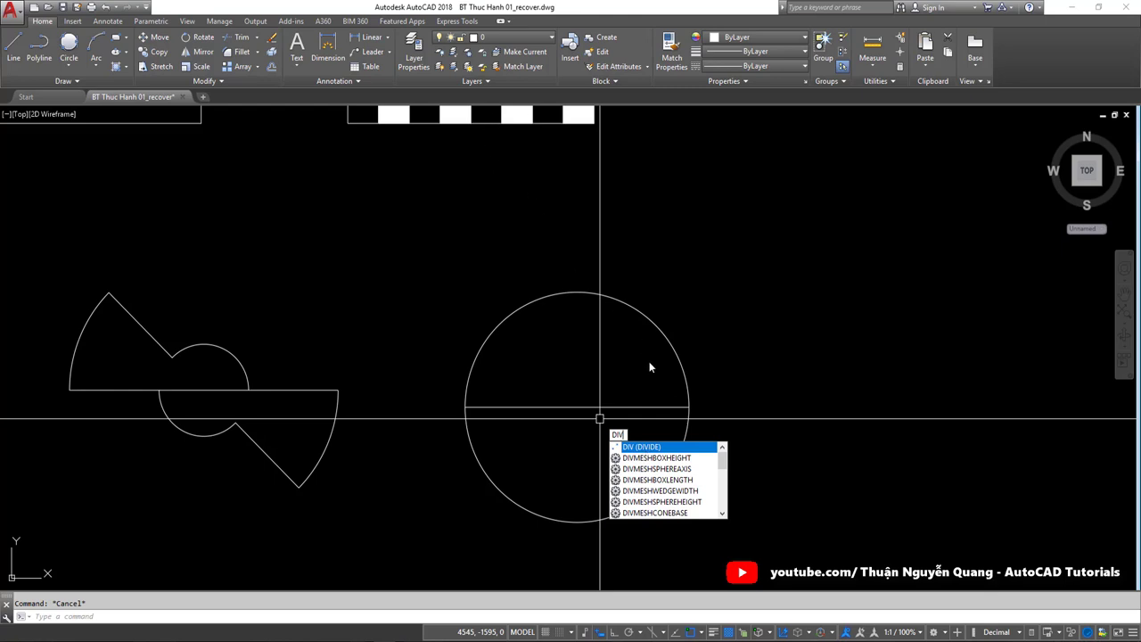
key("Return")
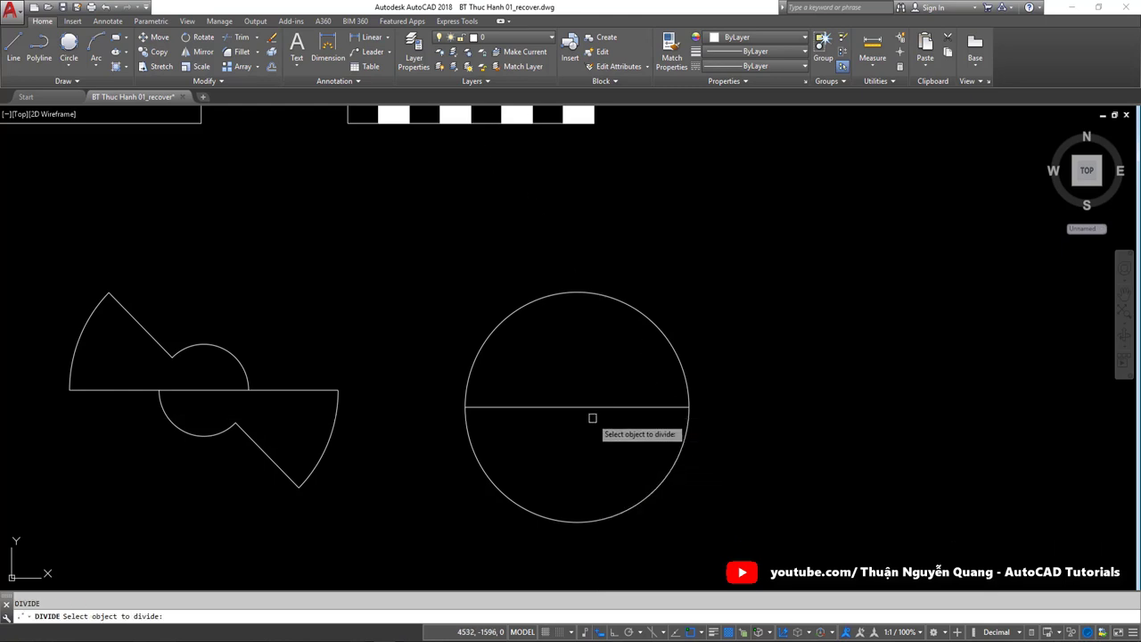
left_click(586, 407)
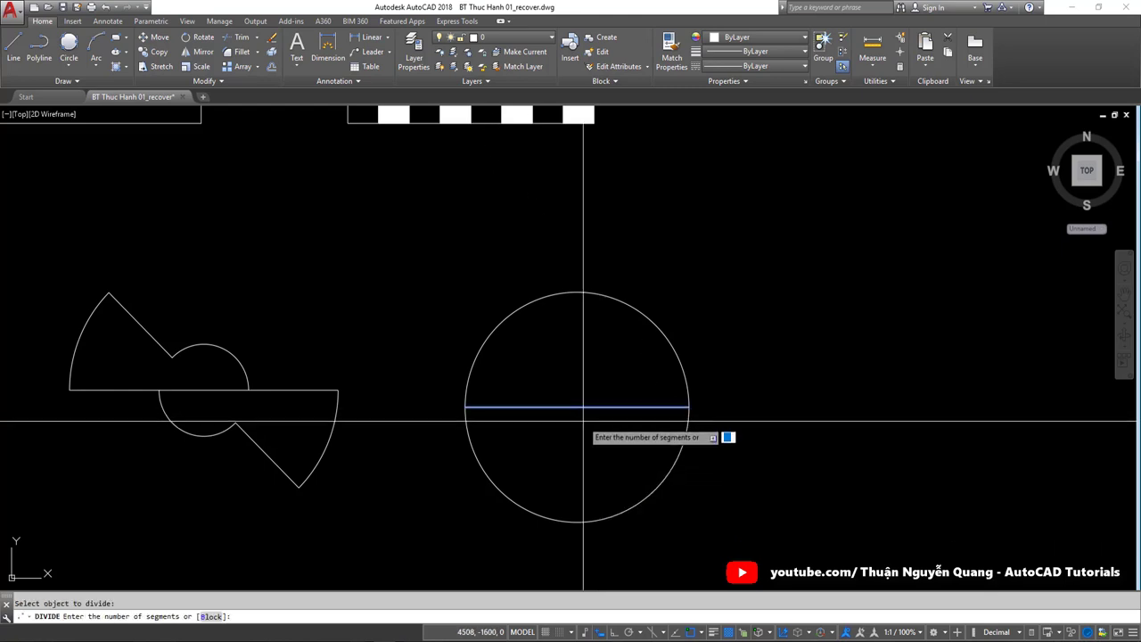
type("8")
key("Return")
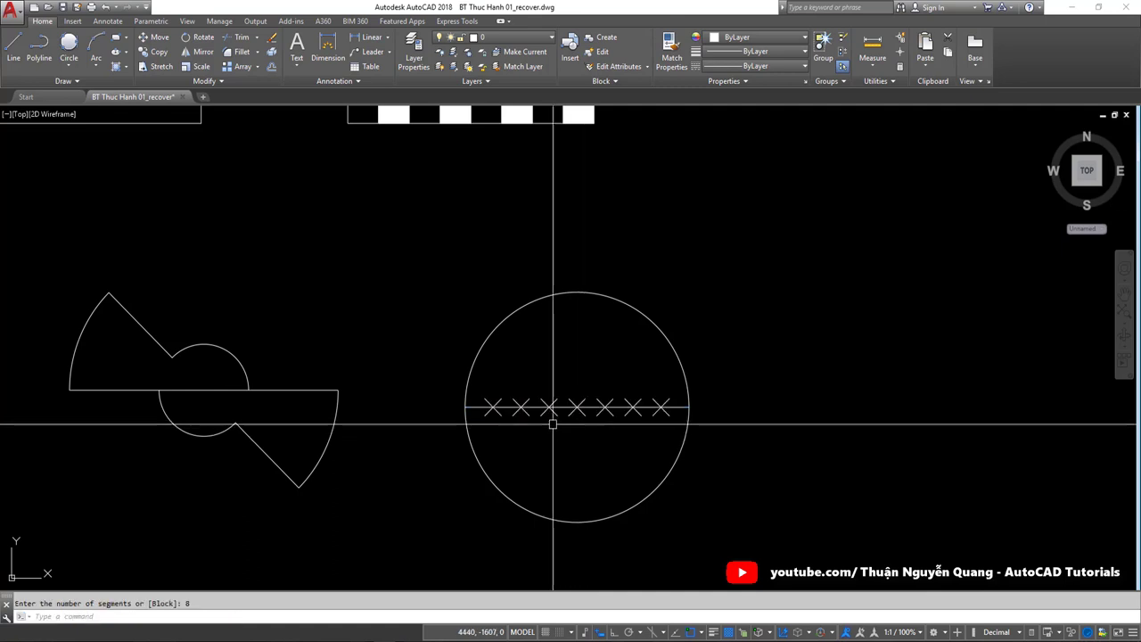
left_click(477, 389)
left_click(680, 433)
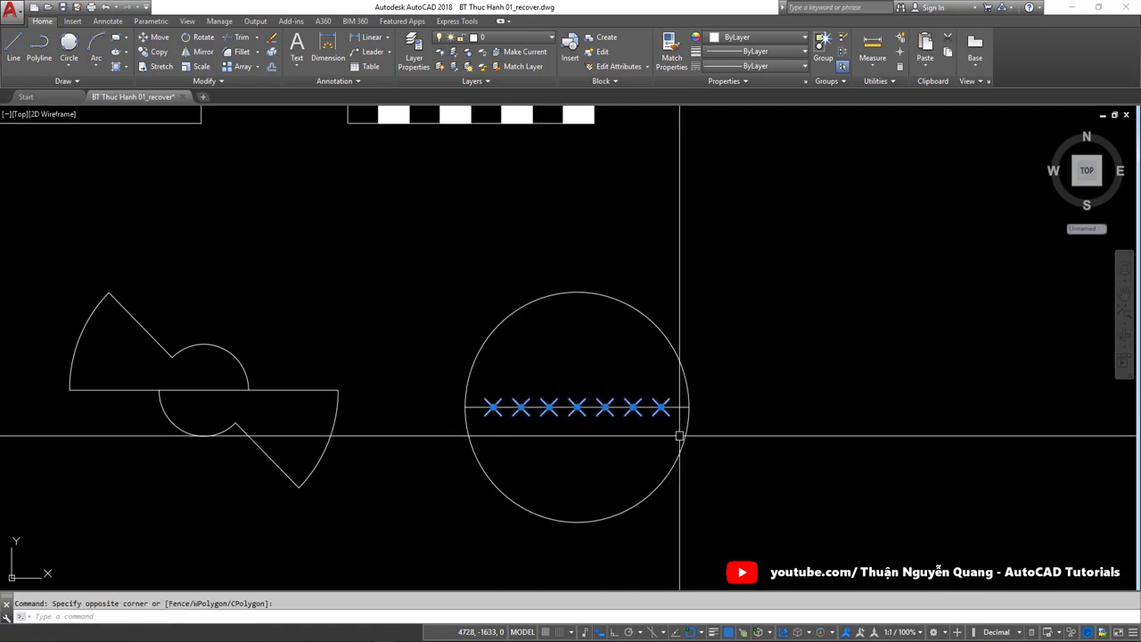
key("Escape")
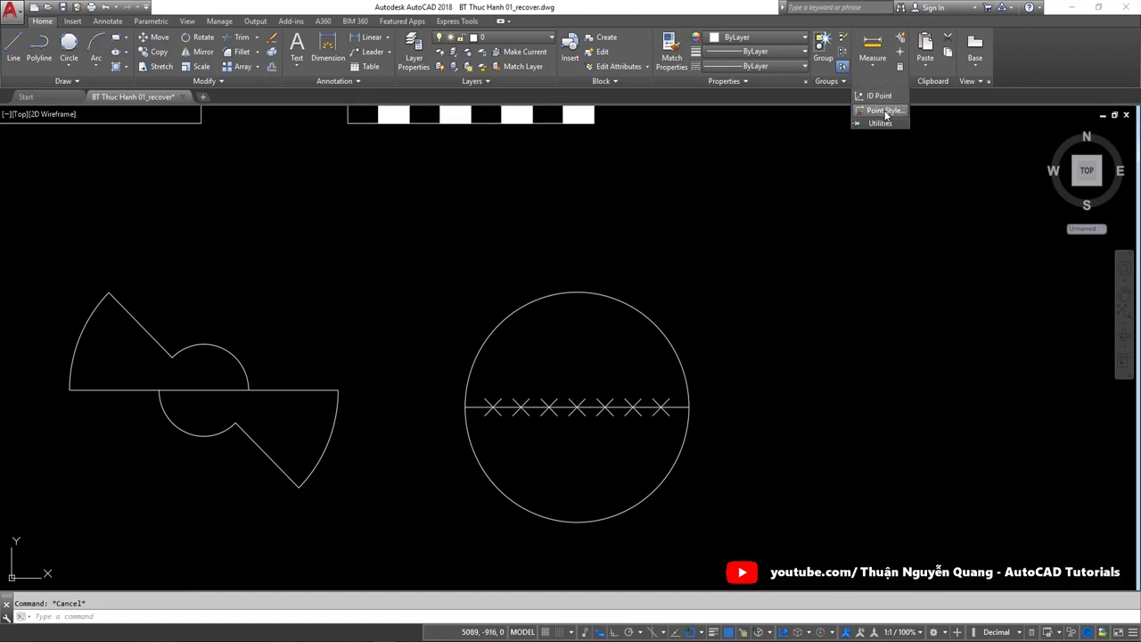
Step: Set the point style to circle-with-X in the Point Style dialog
left_click(883, 110)
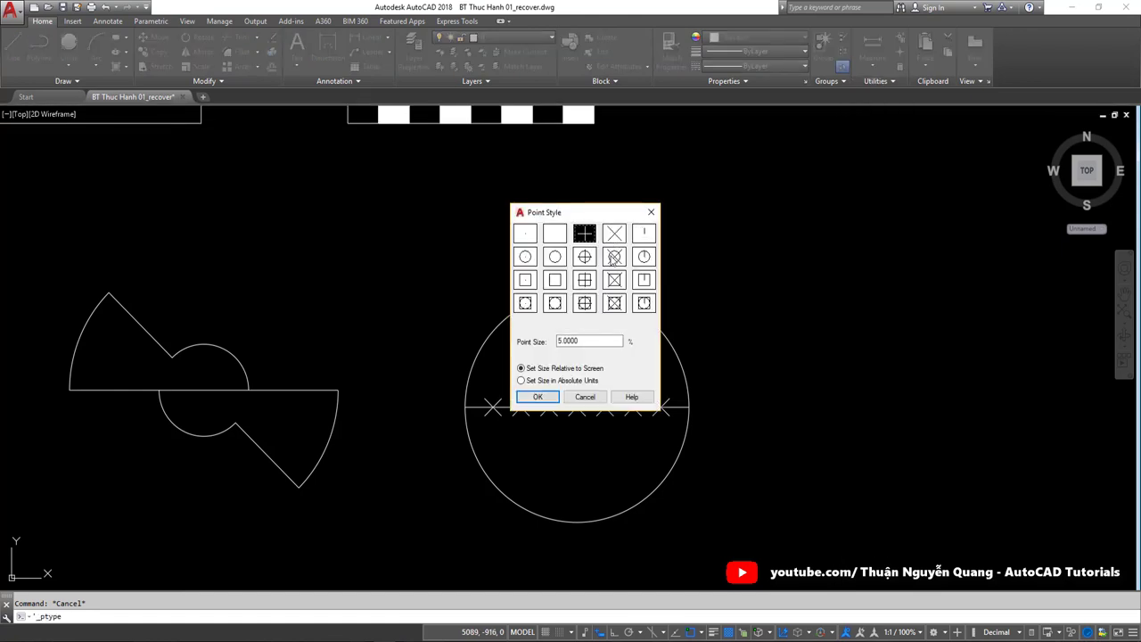
left_click(538, 396)
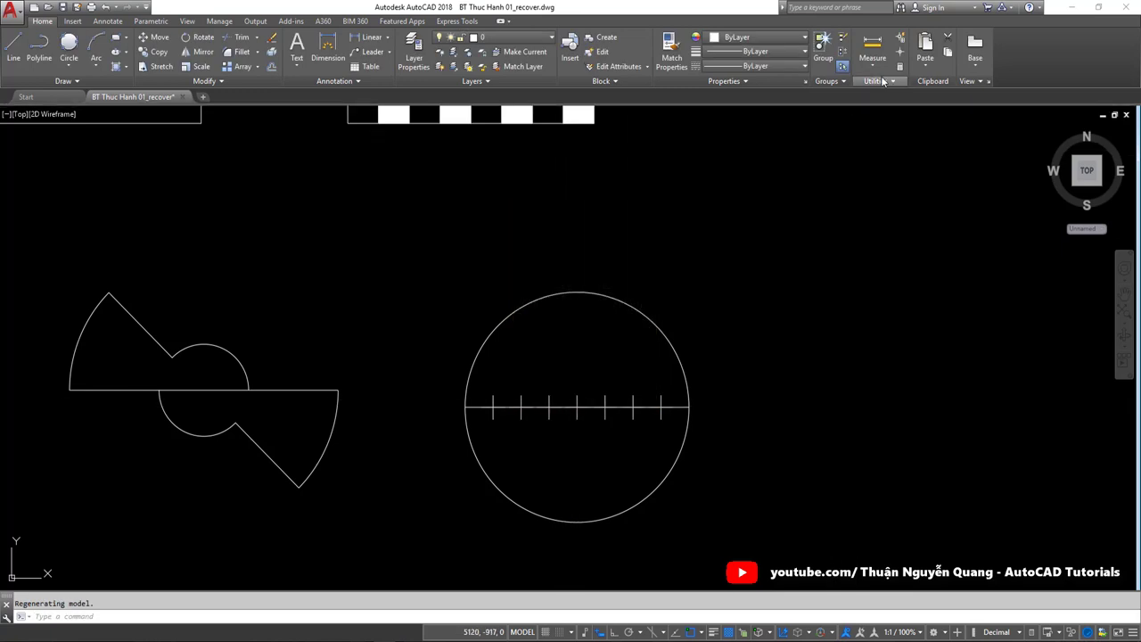
left_click(882, 111)
left_click(614, 257)
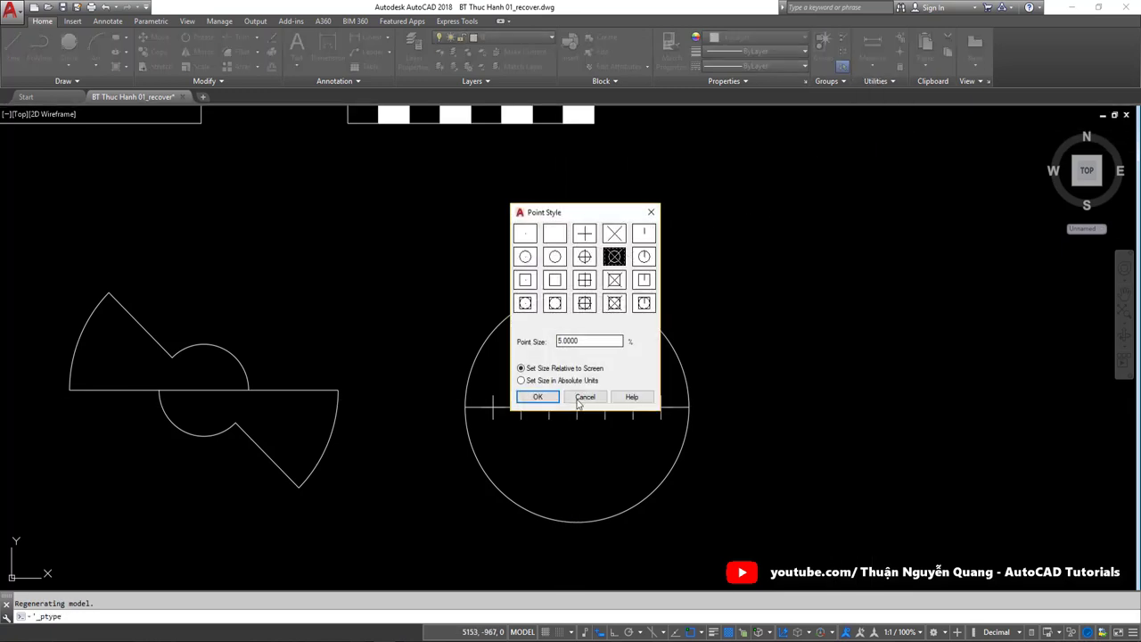
key("Return")
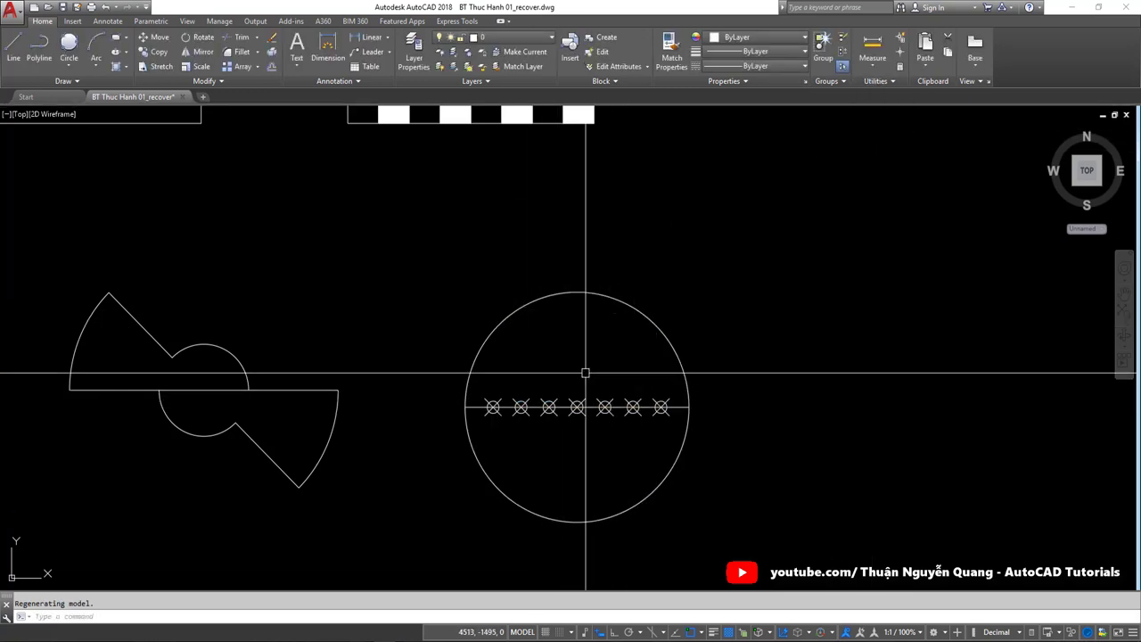
Step: Zoom in, compare with the HÌNH 1-15 reference sheet, and start a new circle
scroll(555, 399, "up", 2)
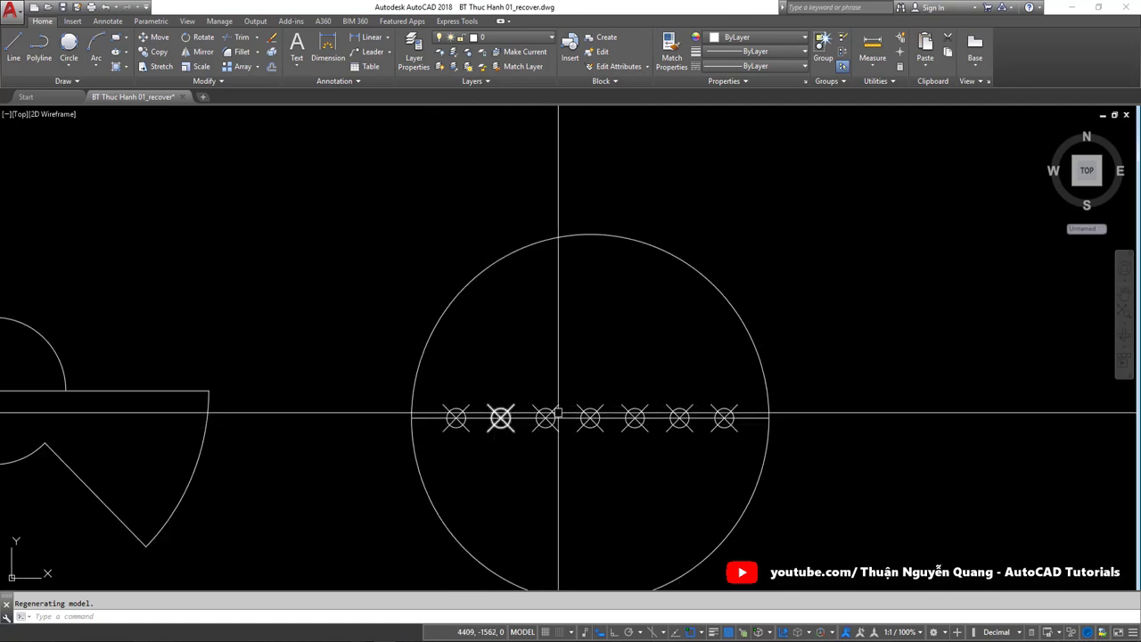
scroll(560, 401, "down", 1)
scroll(537, 379, "up", 1)
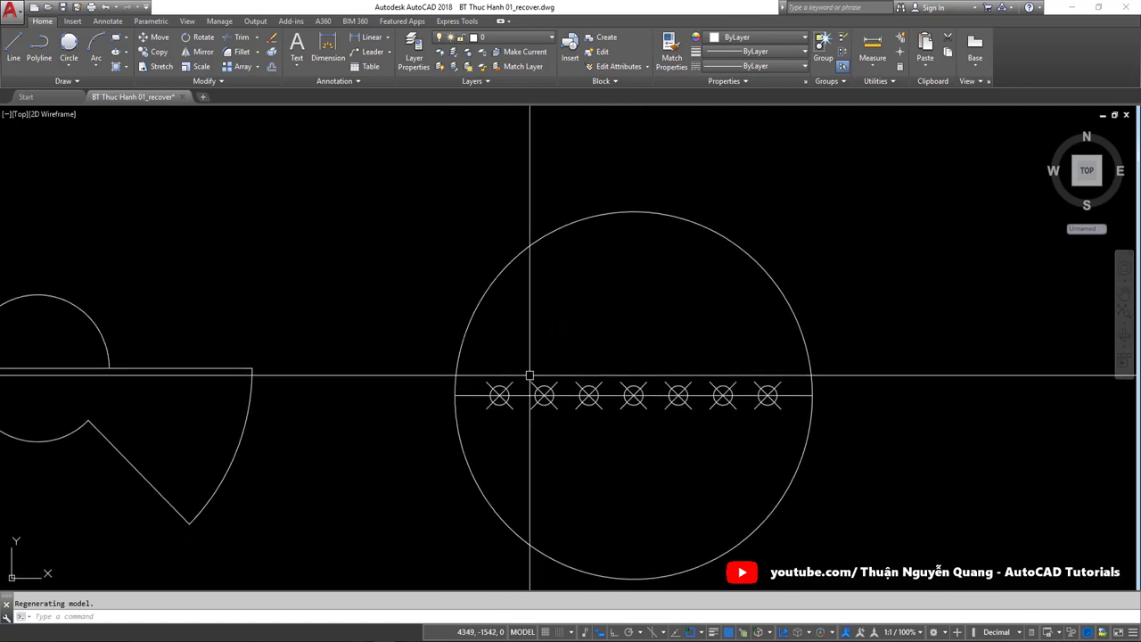
key("alt+Tab")
scroll(700, 356, "up", 2)
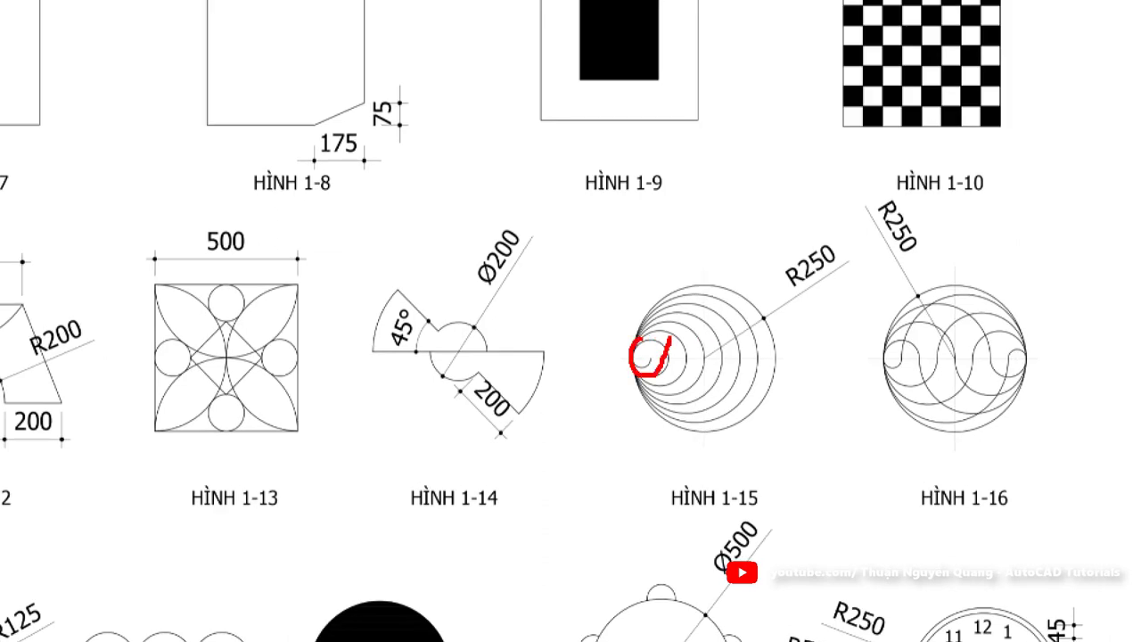
scroll(690, 325, "down", 2)
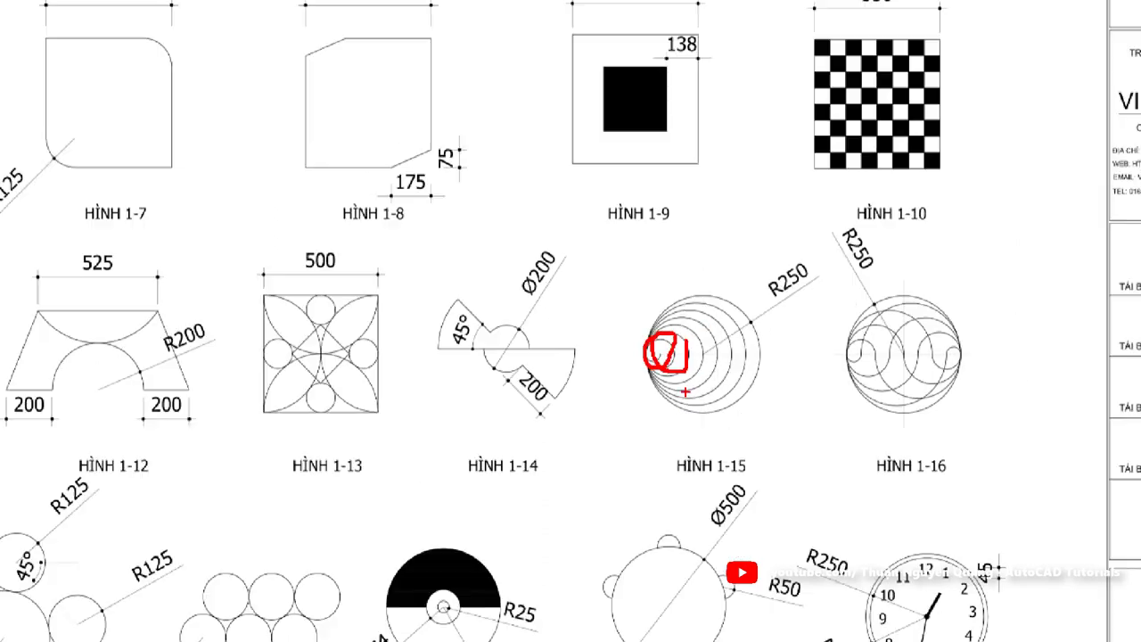
key("alt+Tab")
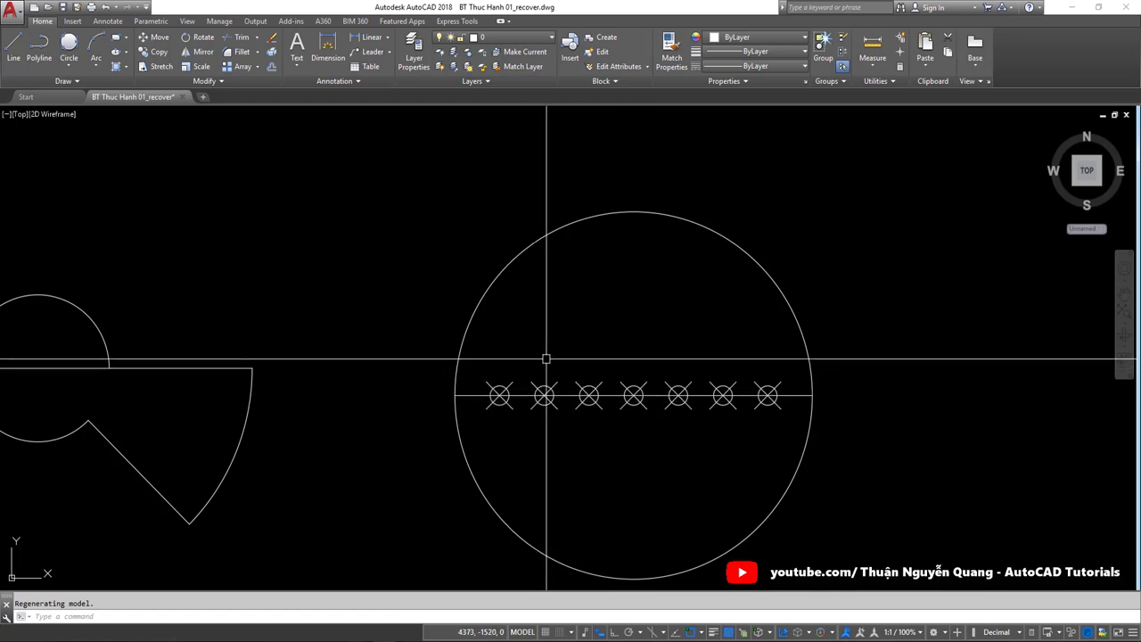
key("Return")
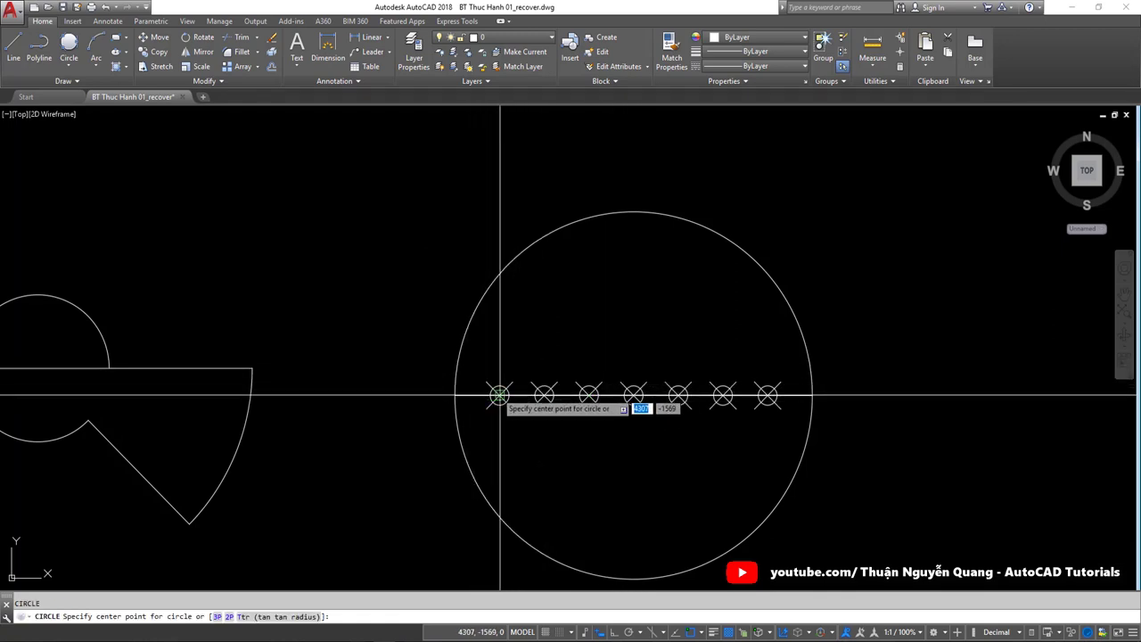
Step: Draw the first two nested circles from the big circle's left edge to the division points
left_click(499, 395)
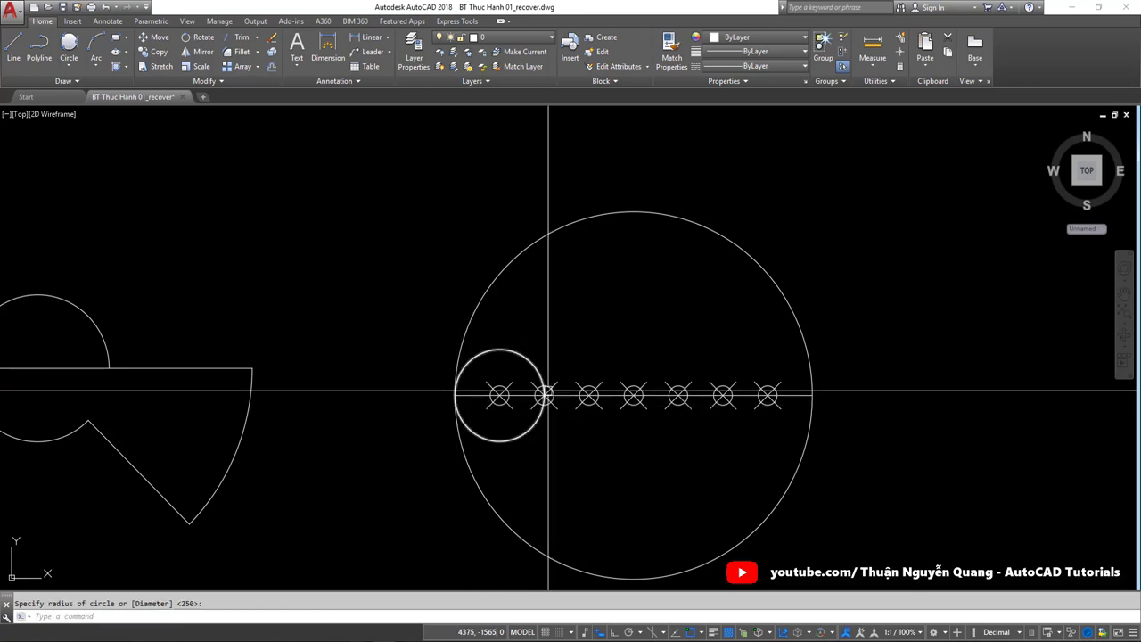
left_click(543, 394)
left_click(72, 67)
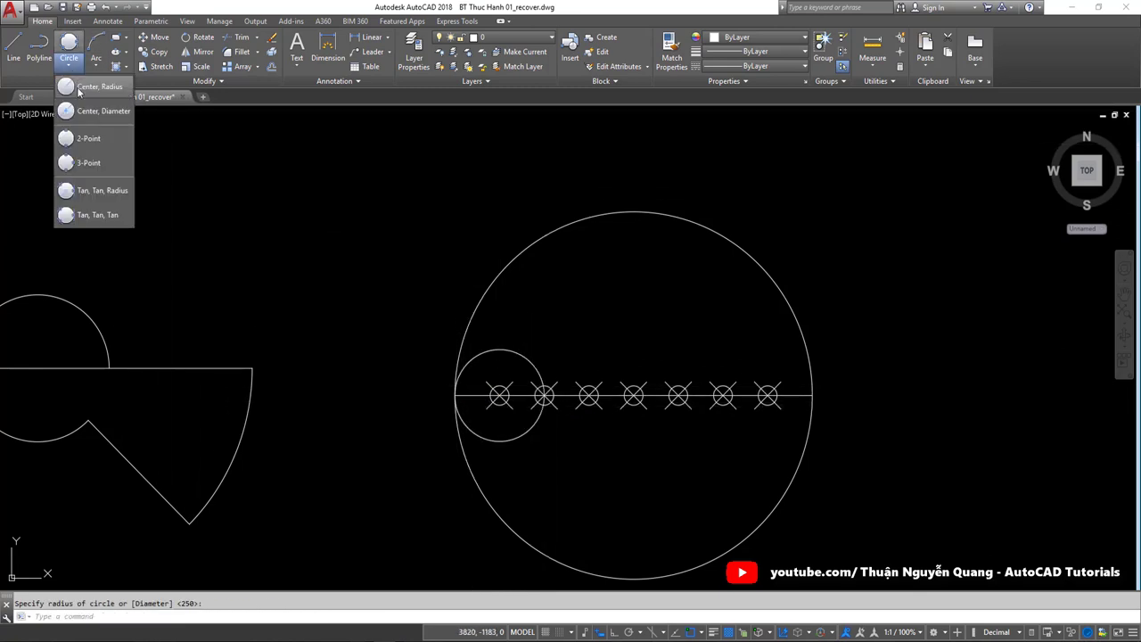
left_click(89, 140)
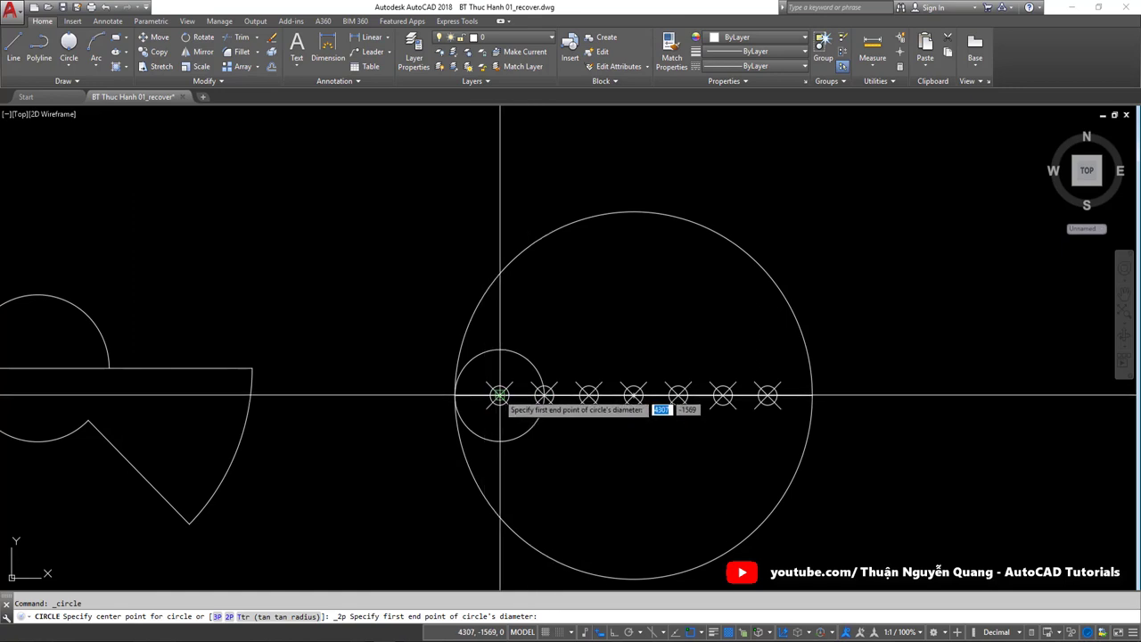
left_click(455, 396)
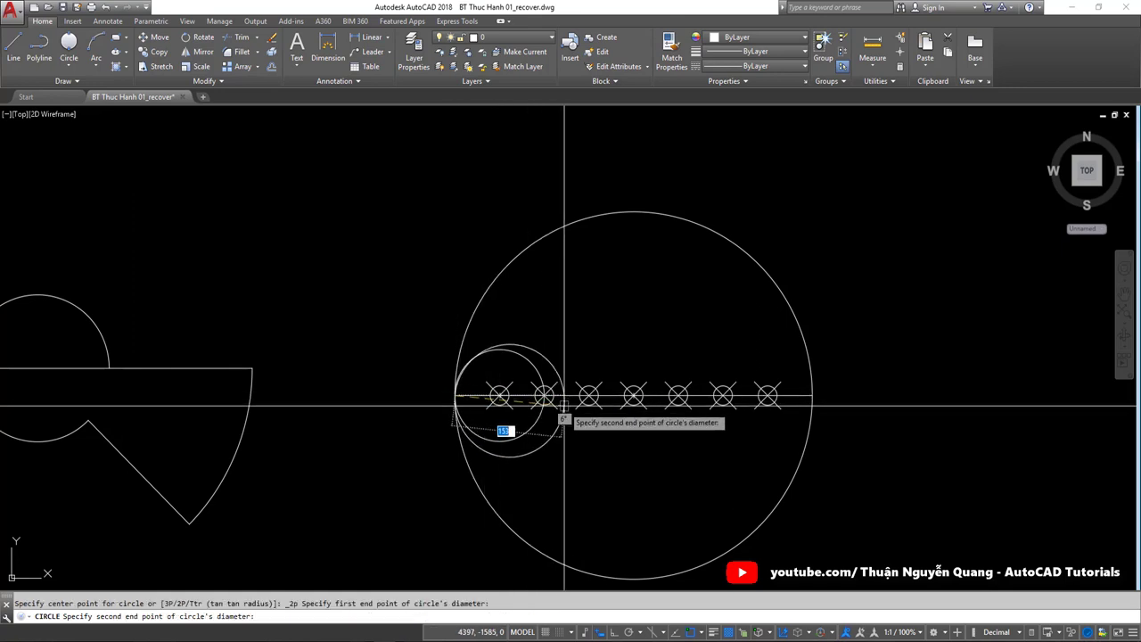
left_click(589, 394)
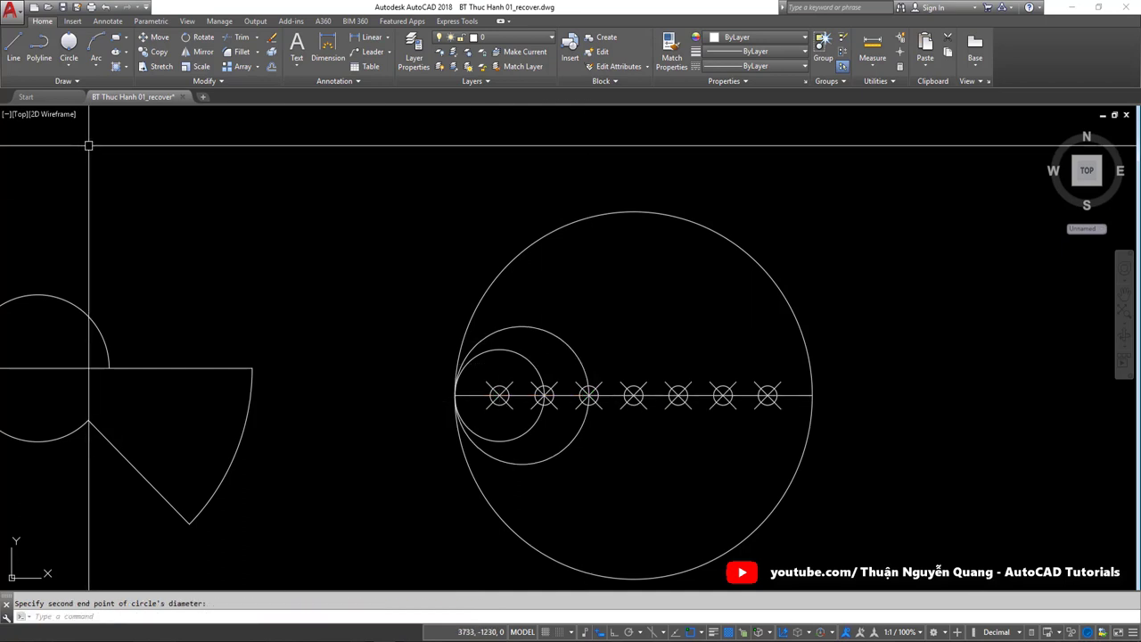
Step: Add three more 2-point circles from the left edge to further division points, ending at the last
left_click(70, 68)
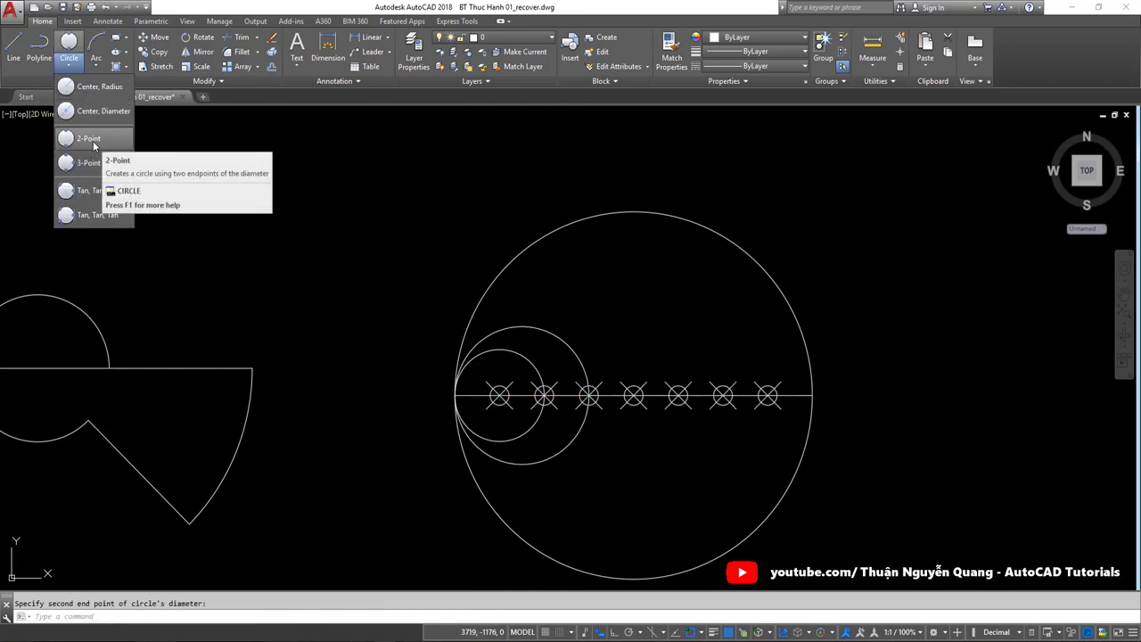
left_click(93, 141)
left_click(456, 396)
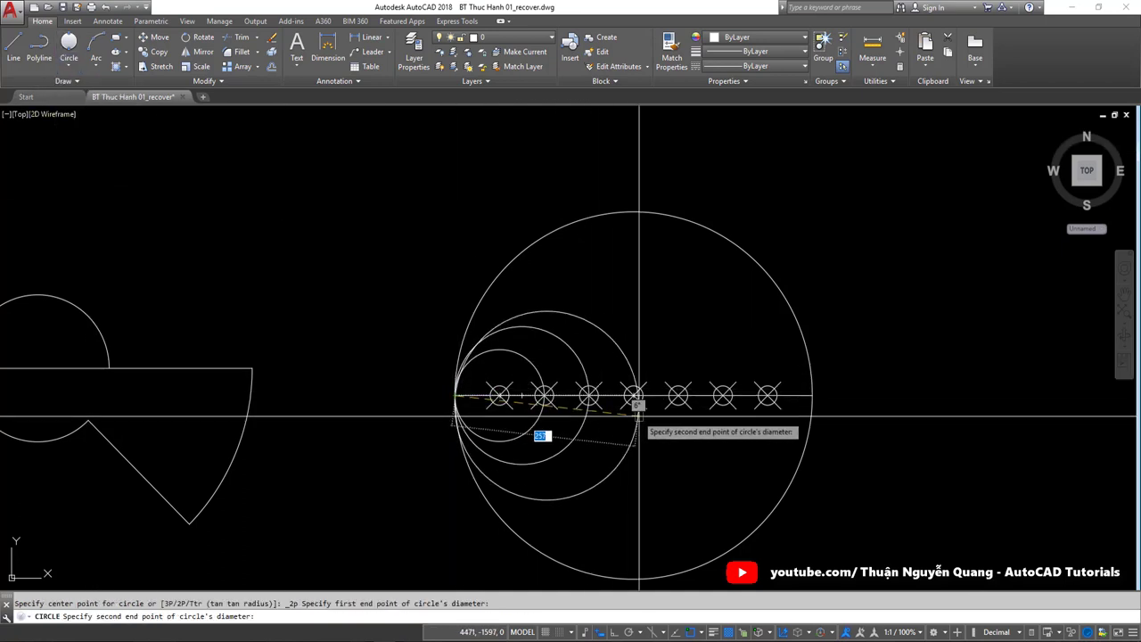
left_click(678, 395)
left_click(69, 68)
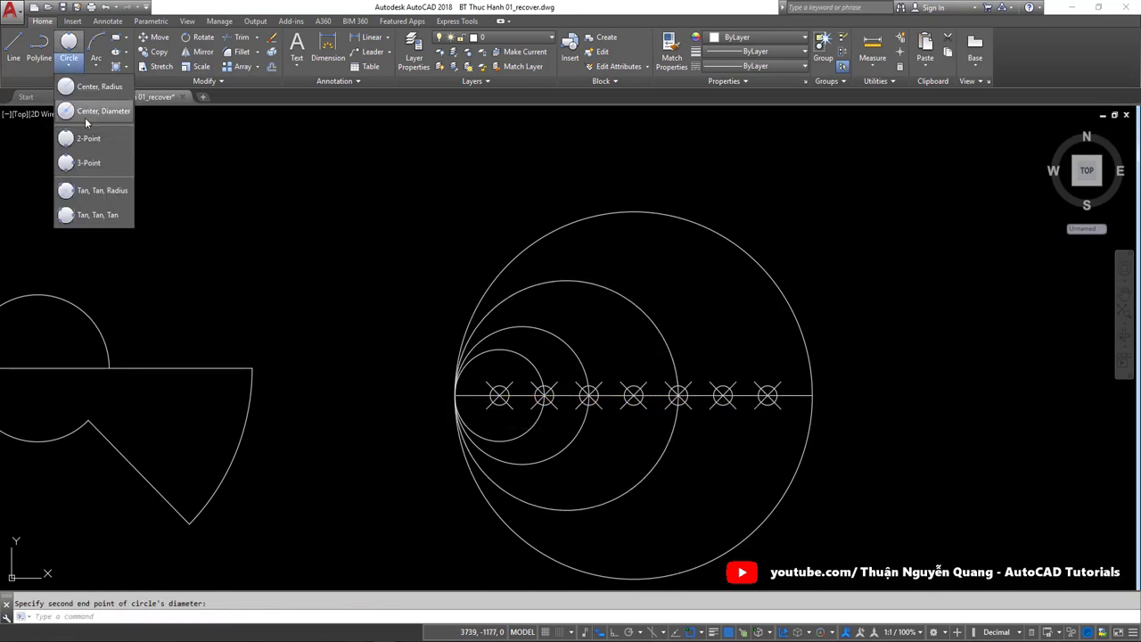
left_click(84, 141)
left_click(456, 396)
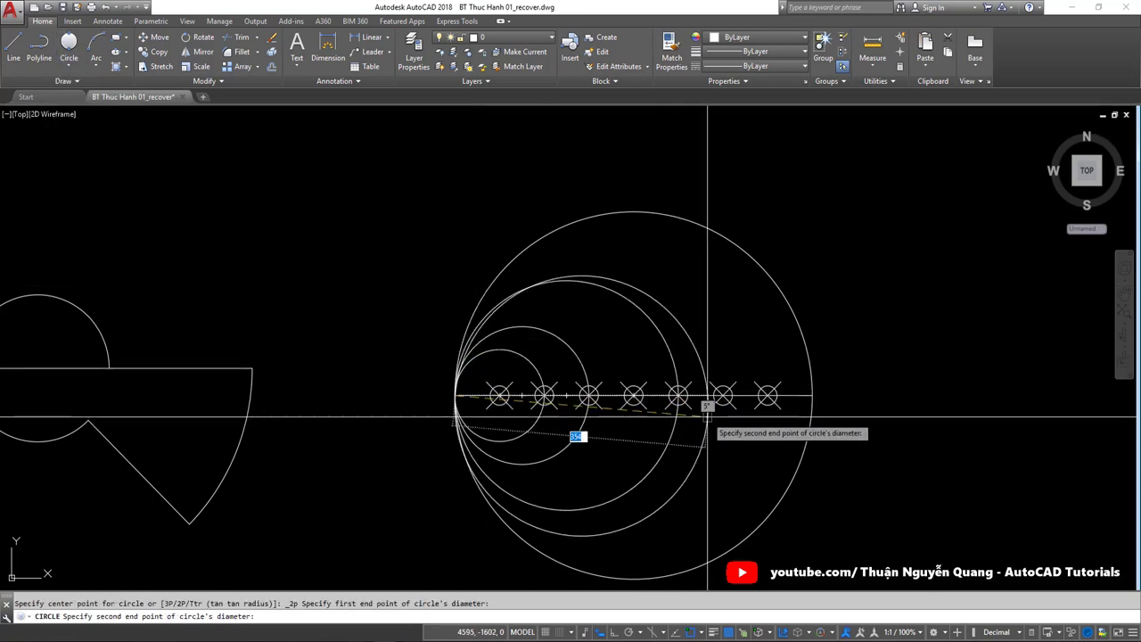
left_click(722, 395)
left_click(69, 66)
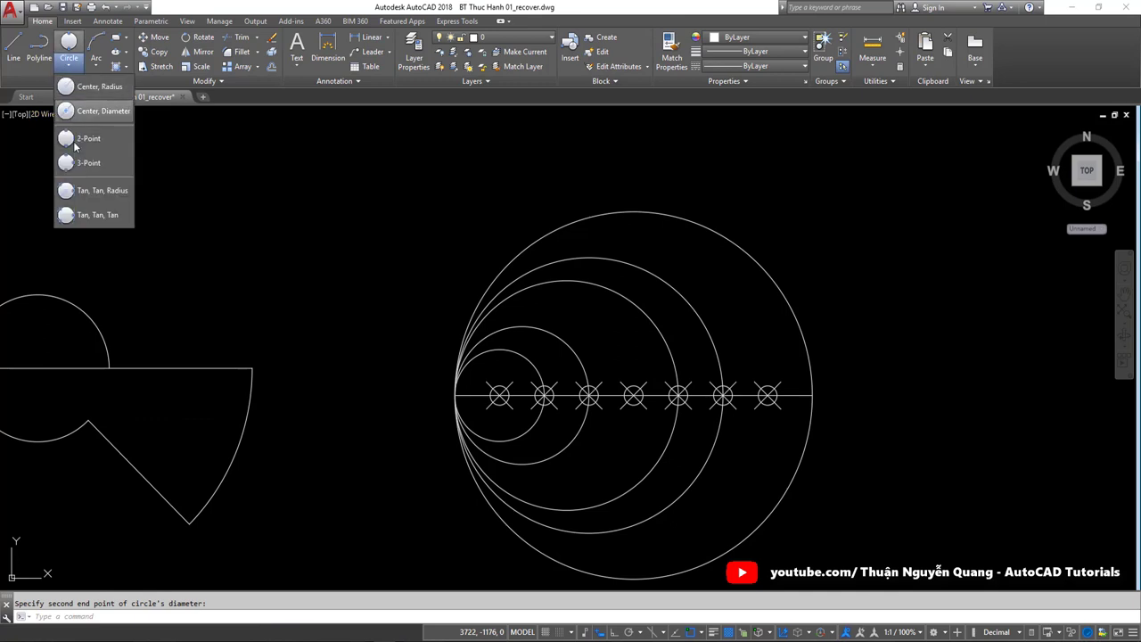
left_click(80, 140)
left_click(455, 395)
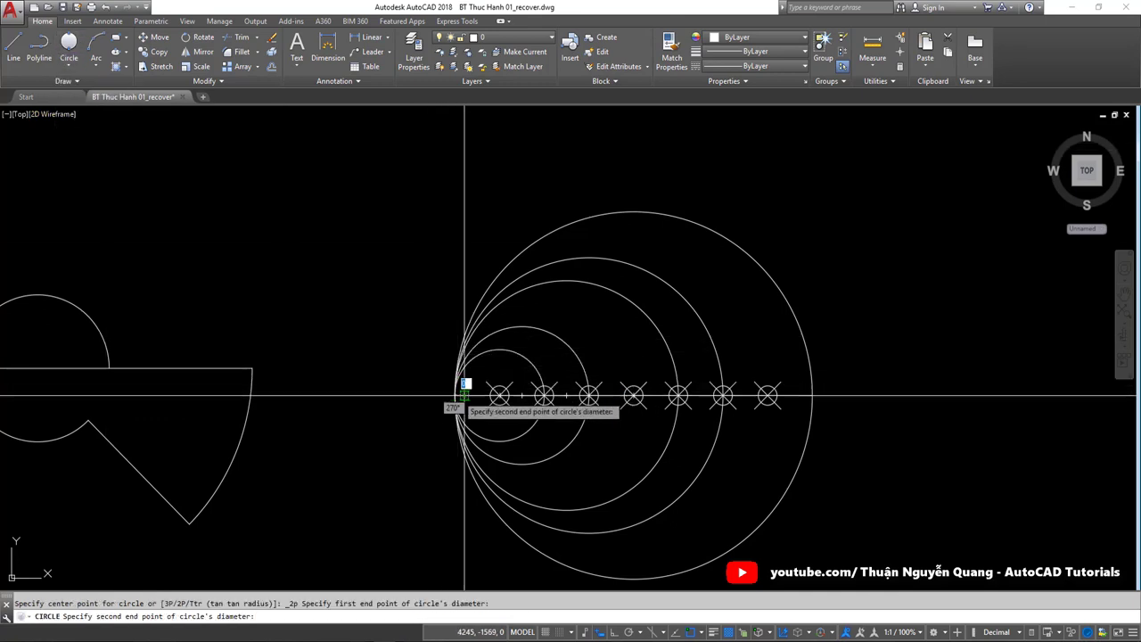
left_click(768, 395)
Step: Erase the division points, undo it, then start and cancel another 2-point circle
left_click(484, 363)
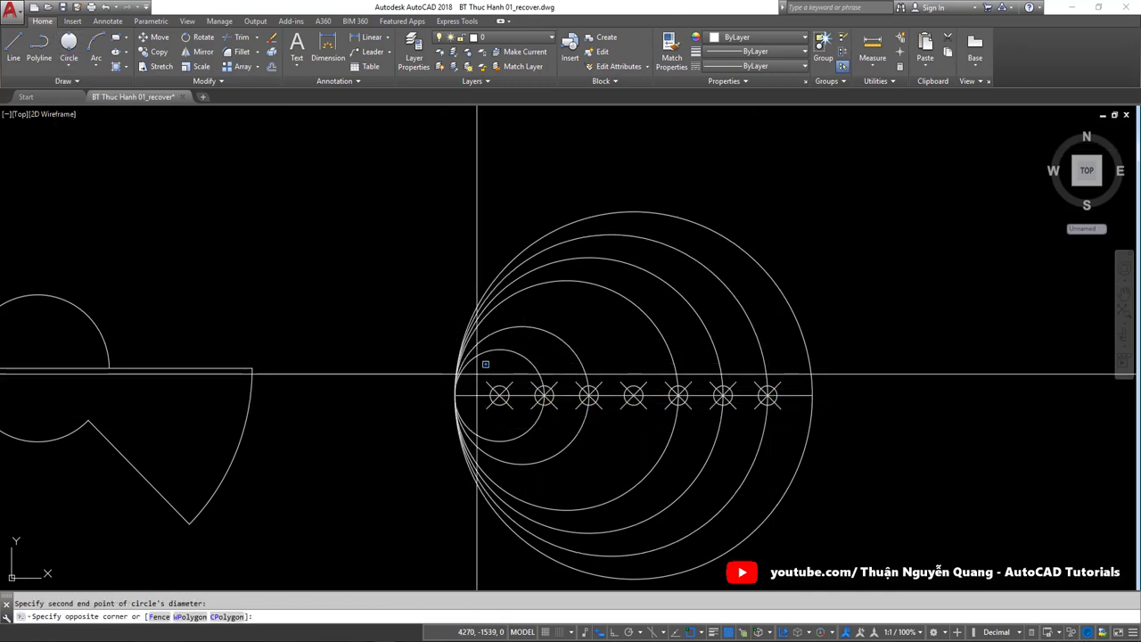
left_click(861, 431)
key("Delete")
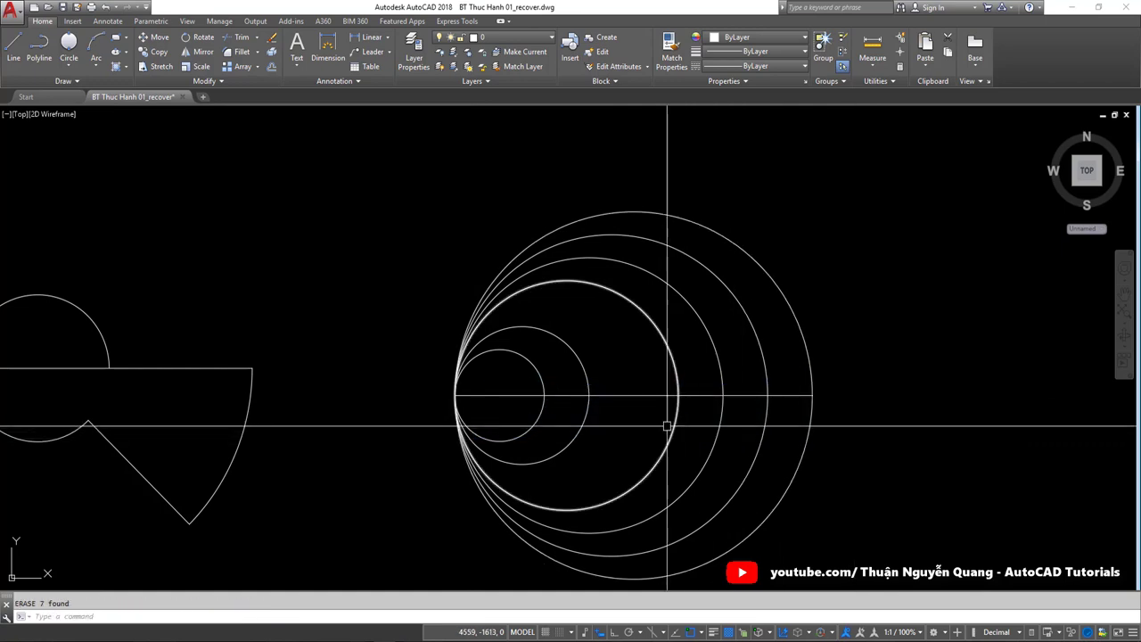
left_click(69, 64)
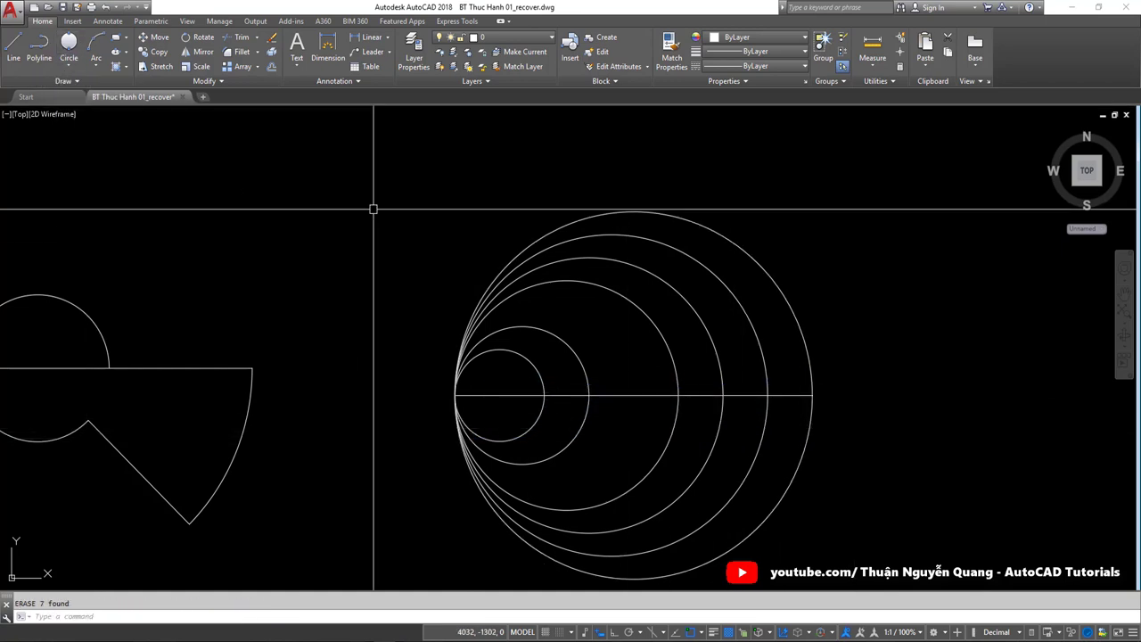
key("ctrl+z")
left_click(68, 66)
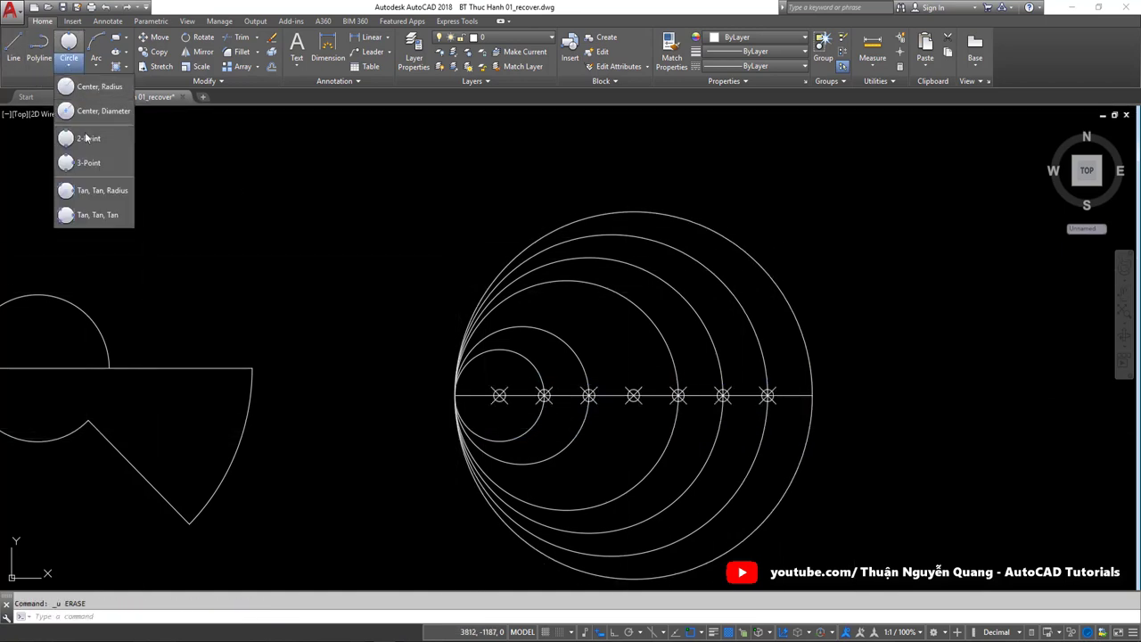
left_click(88, 140)
left_click(455, 395)
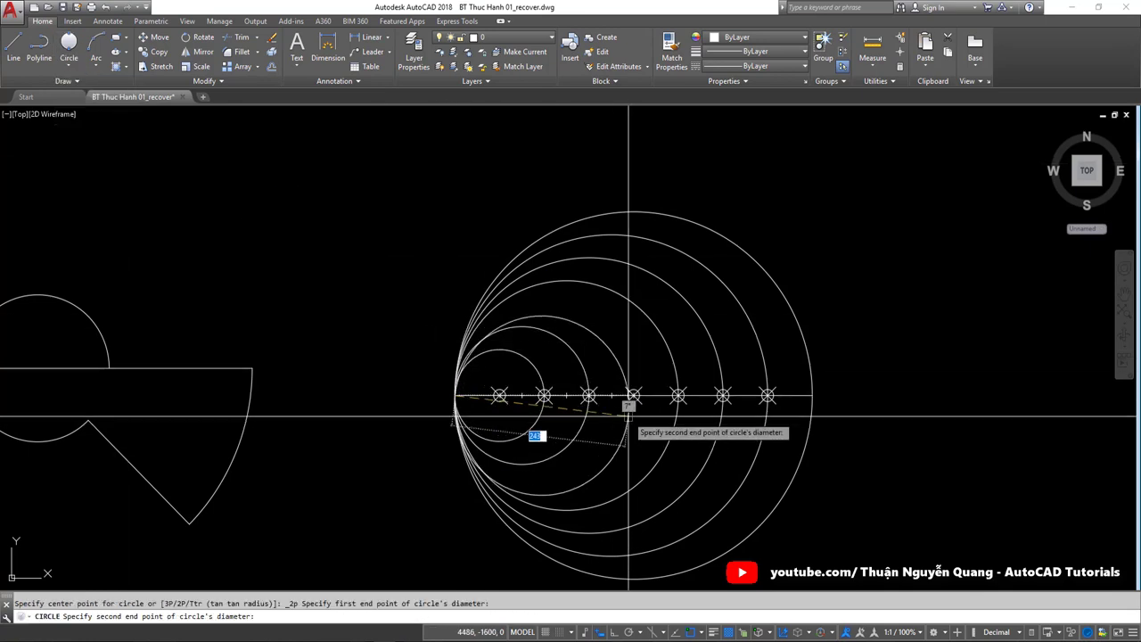
key("Escape")
Step: Delete the seven point markers along the diameter and check the reference sheet
left_click(484, 377)
left_click(852, 433)
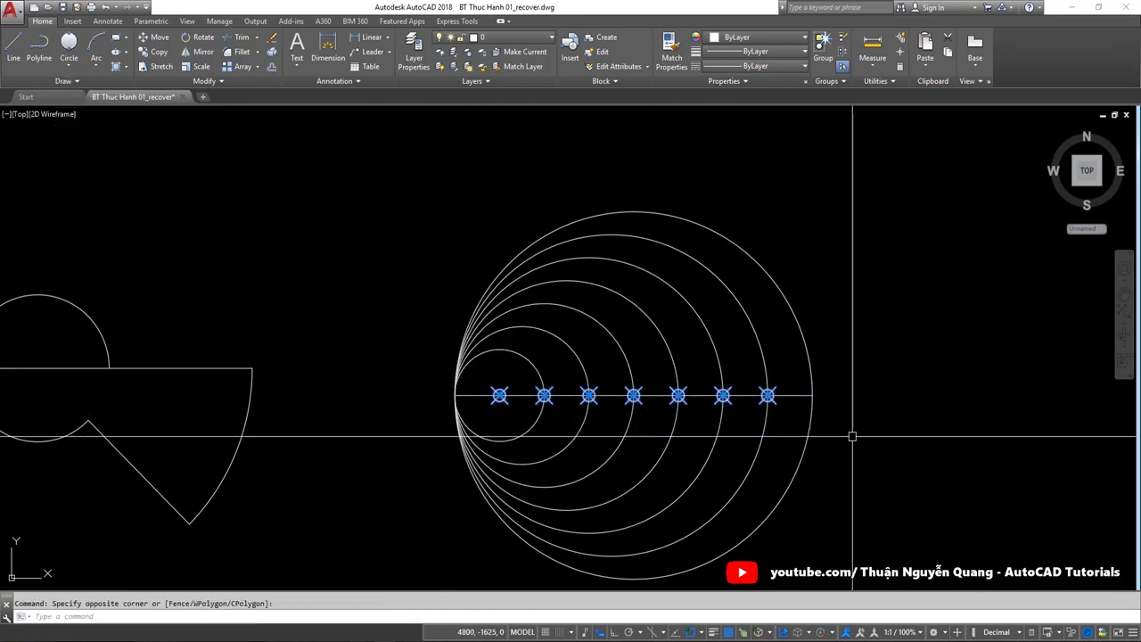
key("Delete")
scroll(658, 358, "down", 5)
scroll(657, 377, "up", 3)
key("alt+Tab")
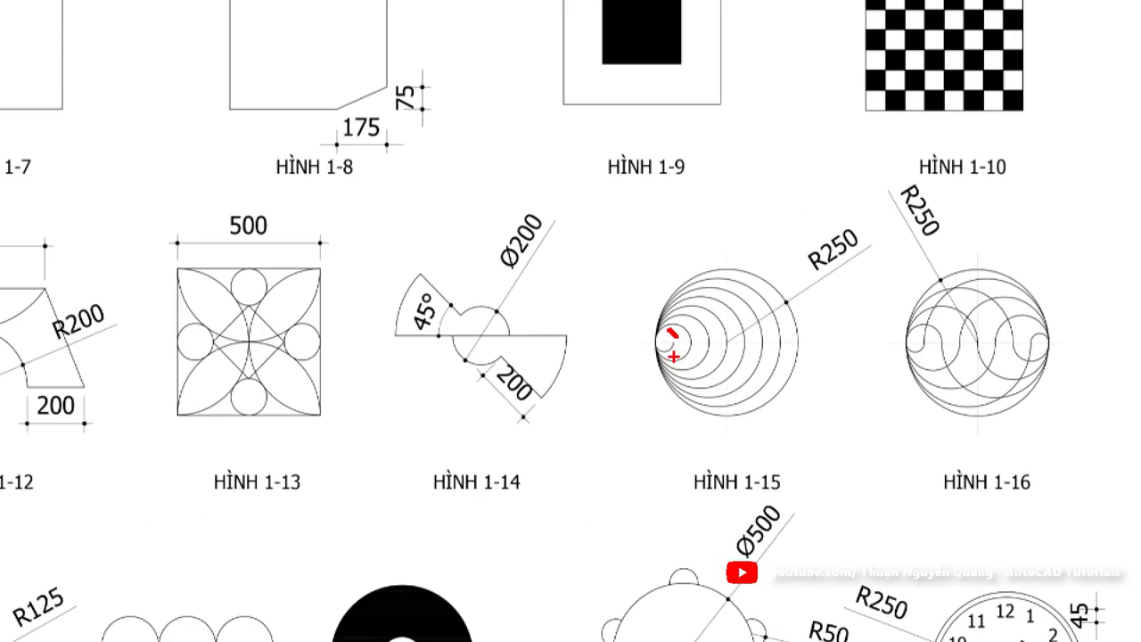
Step: Draw a two-point circle starting from the figure's left quadrant
key("alt+Tab")
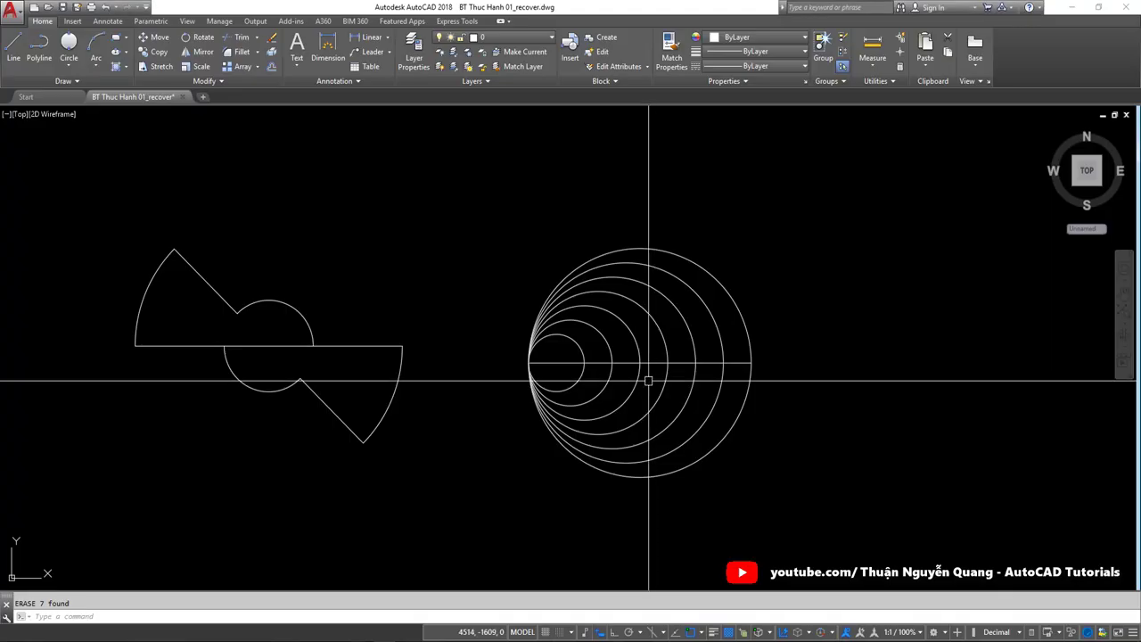
key("Escape")
scroll(549, 360, "up", 2)
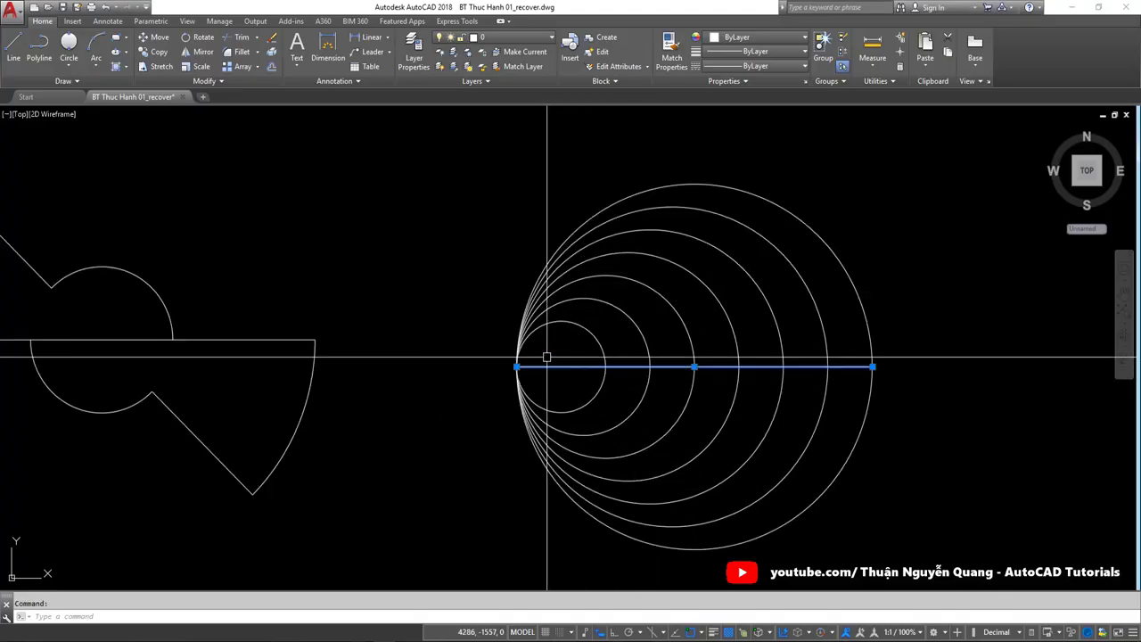
scroll(552, 366, "up", 2)
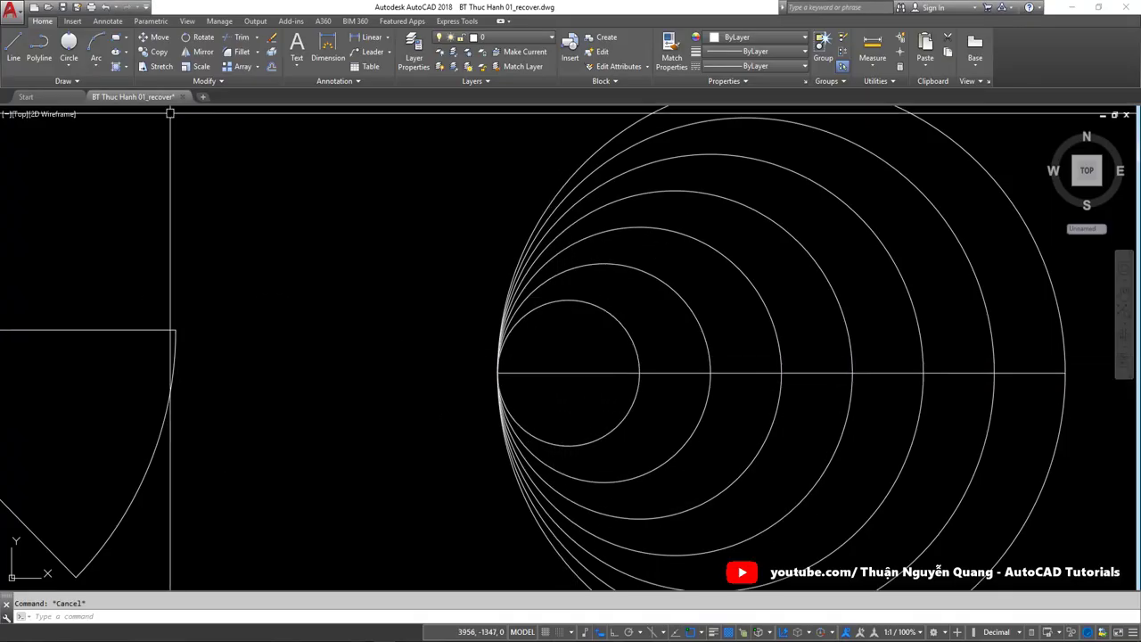
left_click(69, 64)
left_click(88, 138)
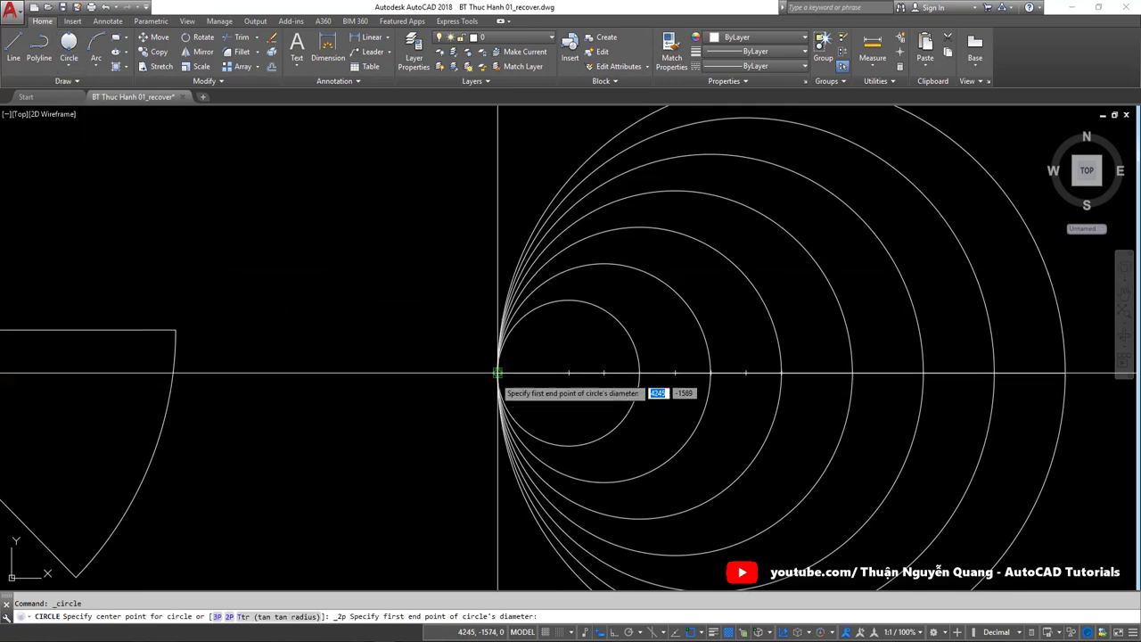
left_click(497, 372)
left_click(561, 369)
Step: Run a brief trim with the circles as cutting edges, then cancel it
scroll(561, 374, "down", 4)
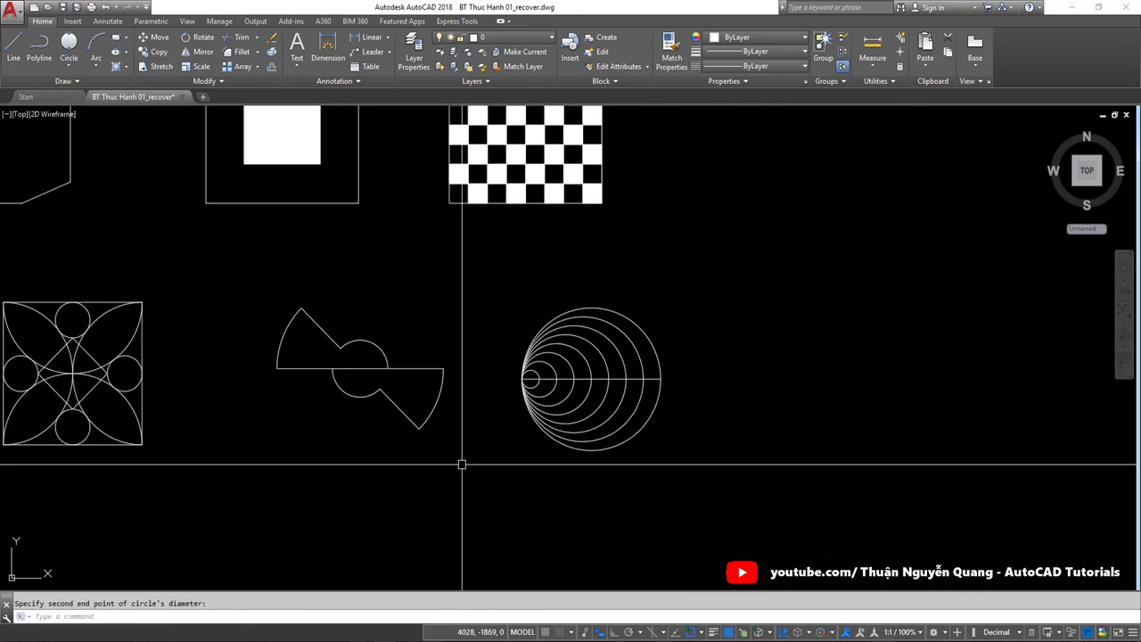
scroll(552, 396, "up", 3)
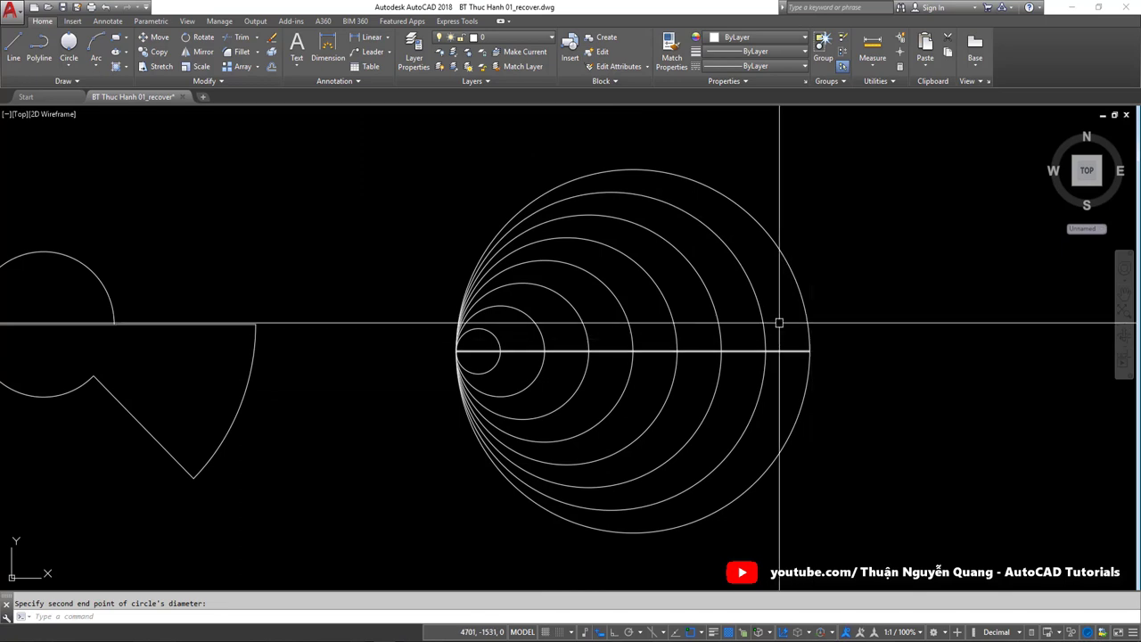
type("TR")
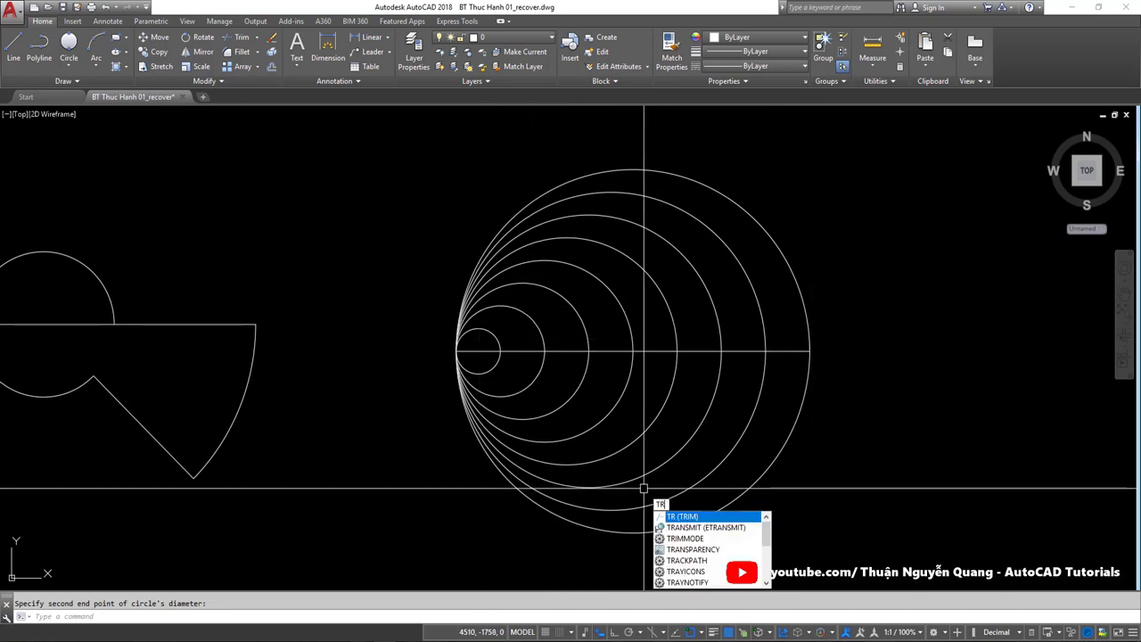
key("Return")
left_click(878, 461)
left_click(433, 208)
key("Return")
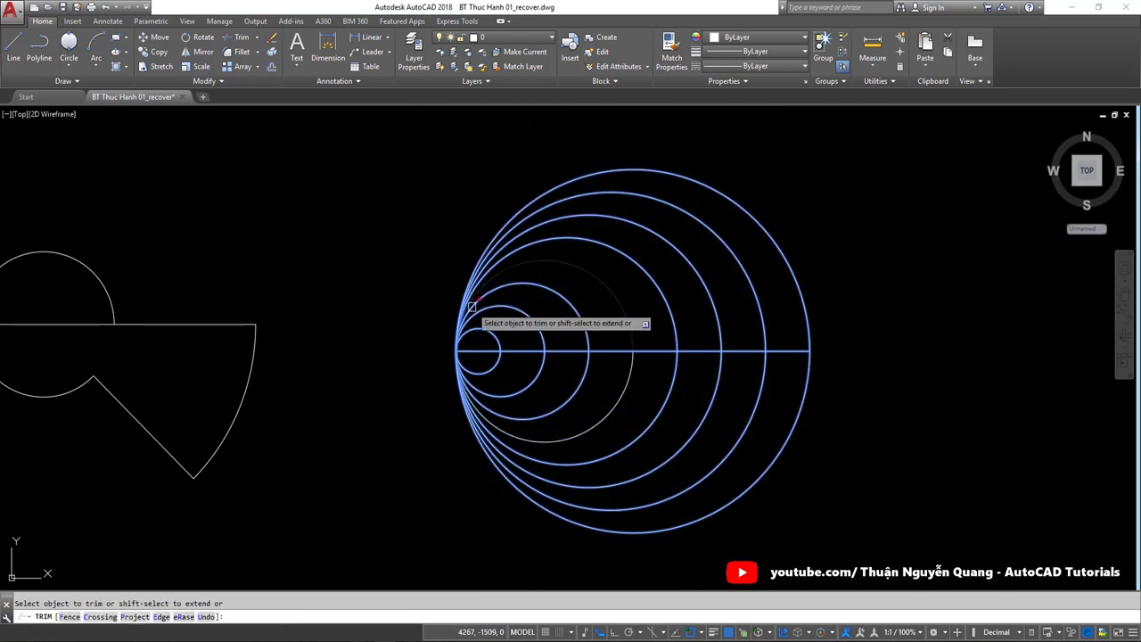
key("Escape")
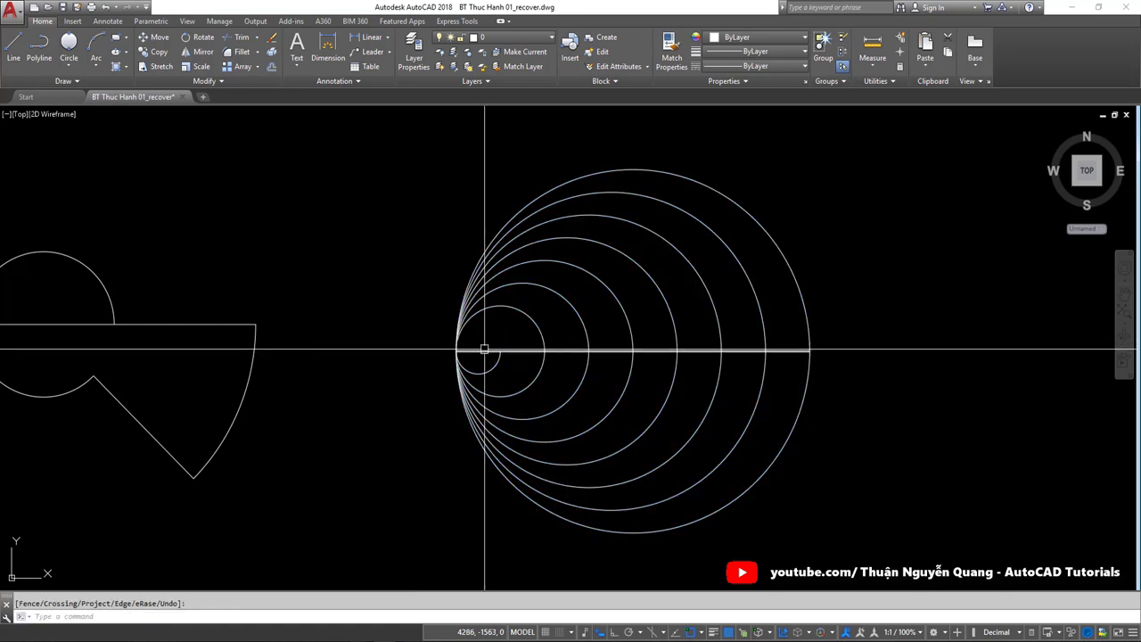
Step: Start a vertical diameter line up from the outer circle's bottom quadrant
left_click(484, 350)
scroll(553, 383, "down", 5)
scroll(582, 390, "up", 4)
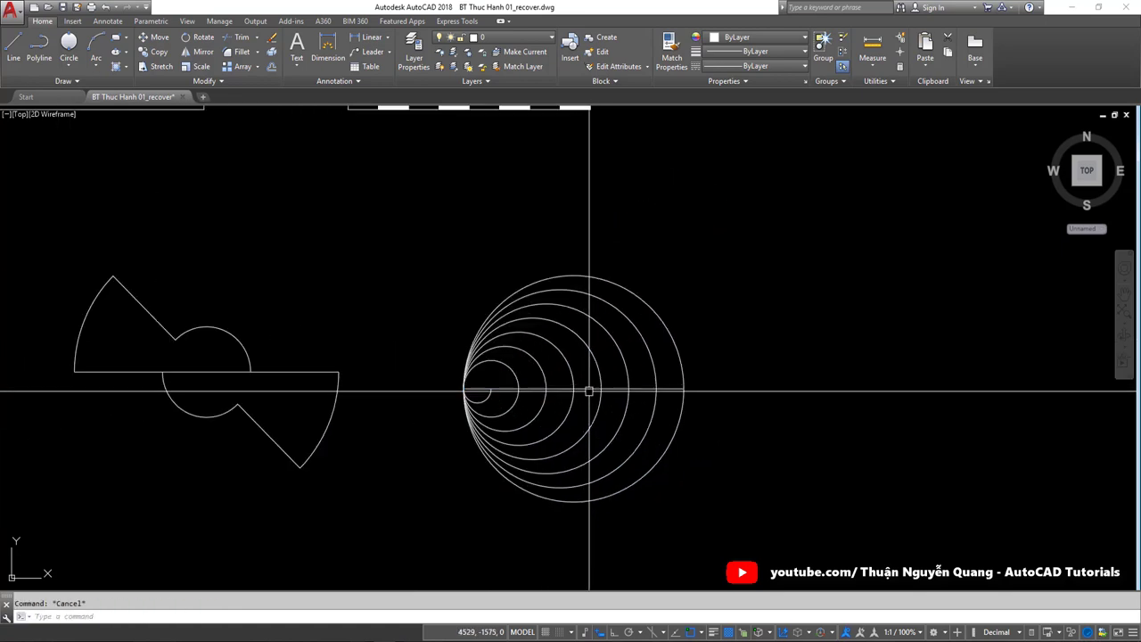
type("l")
key("Return")
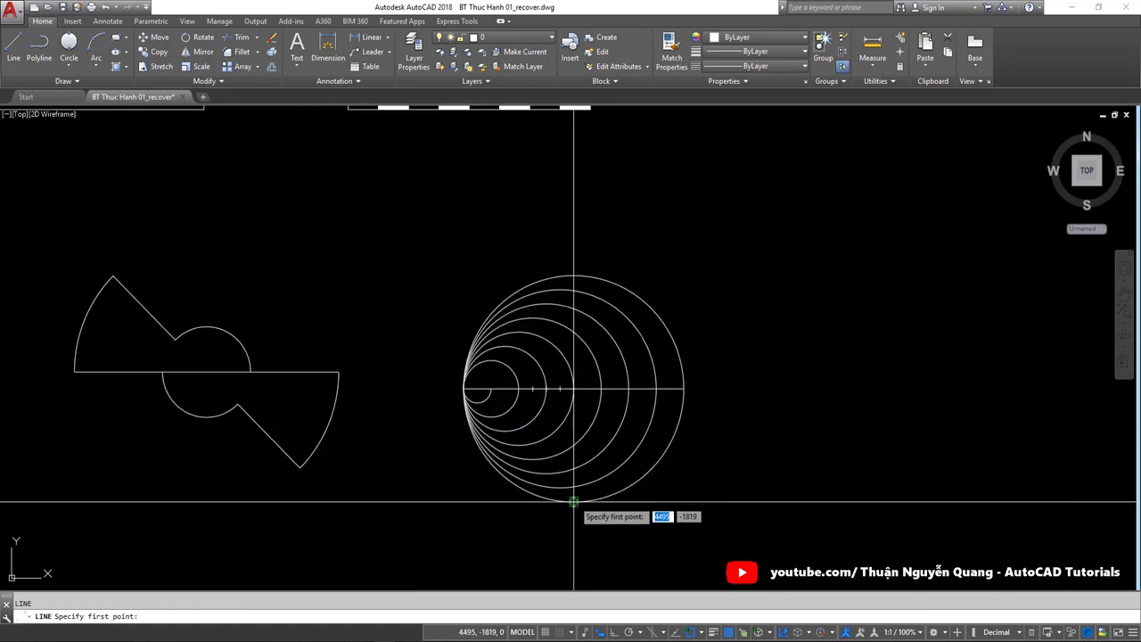
left_click(573, 499)
Step: Check the exercise sheet image for the next figure
scroll(705, 347, "down", 2)
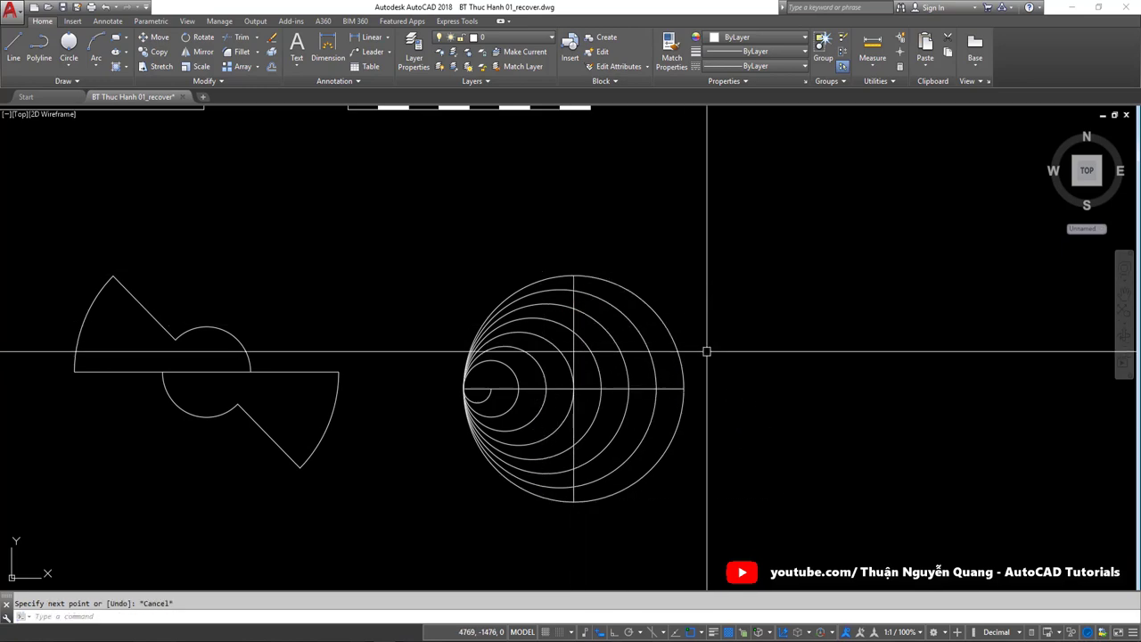
scroll(695, 401, "down", 2)
key("alt+Tab")
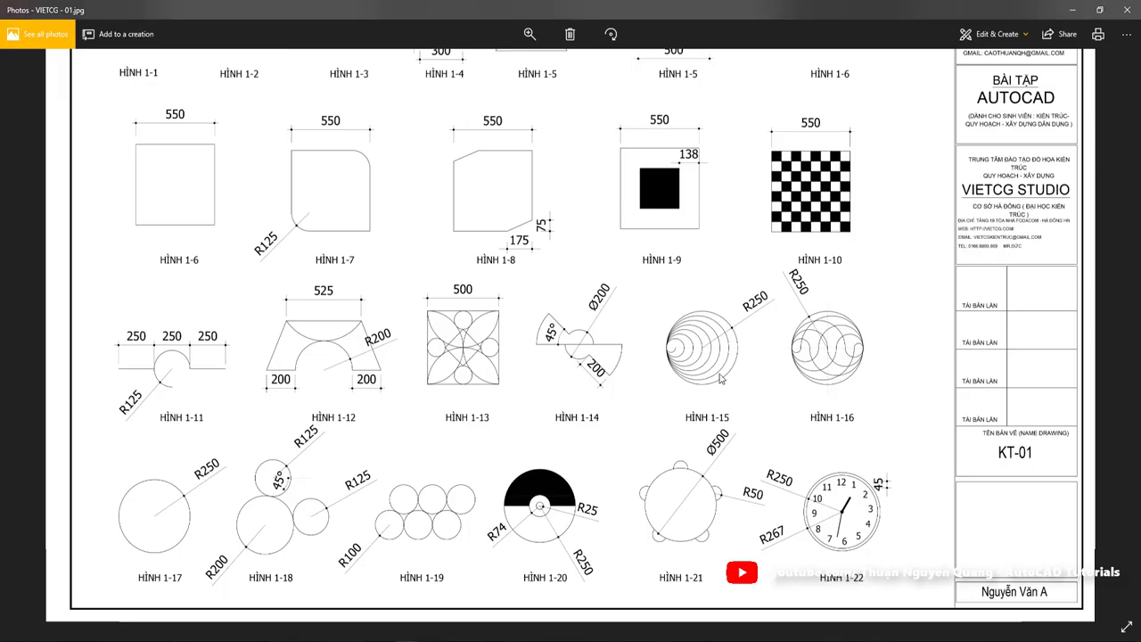
scroll(722, 378, "up", 2)
scroll(848, 392, "up", 2)
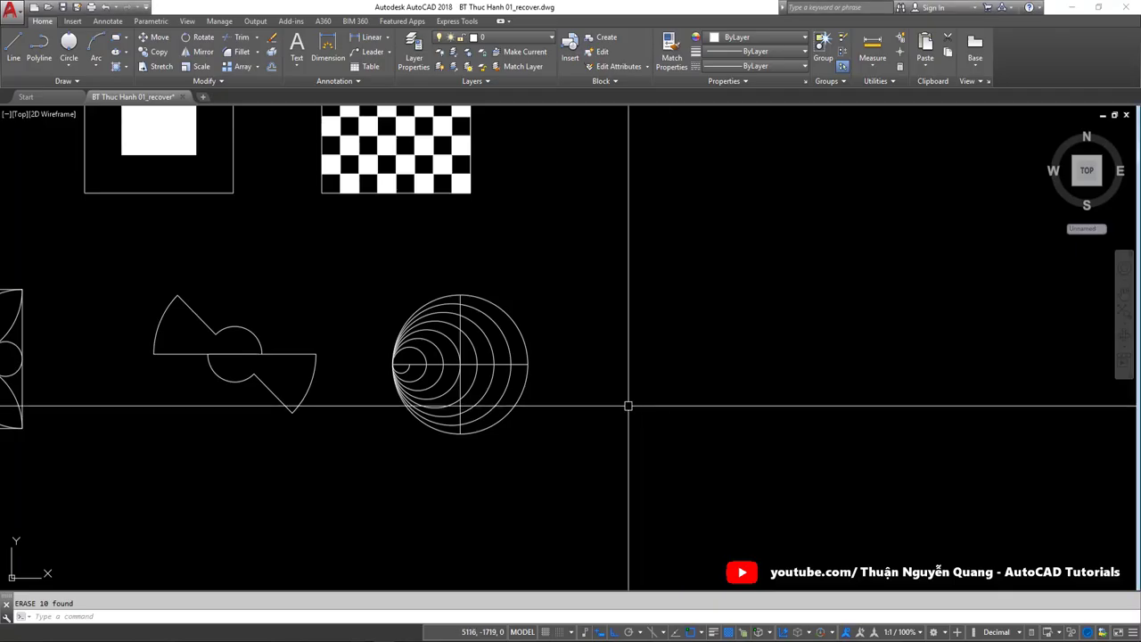
Step: Copy the HÌNH 1-15 nested circles to the right of the original, then view the sheet
left_click(385, 277)
left_click(536, 439)
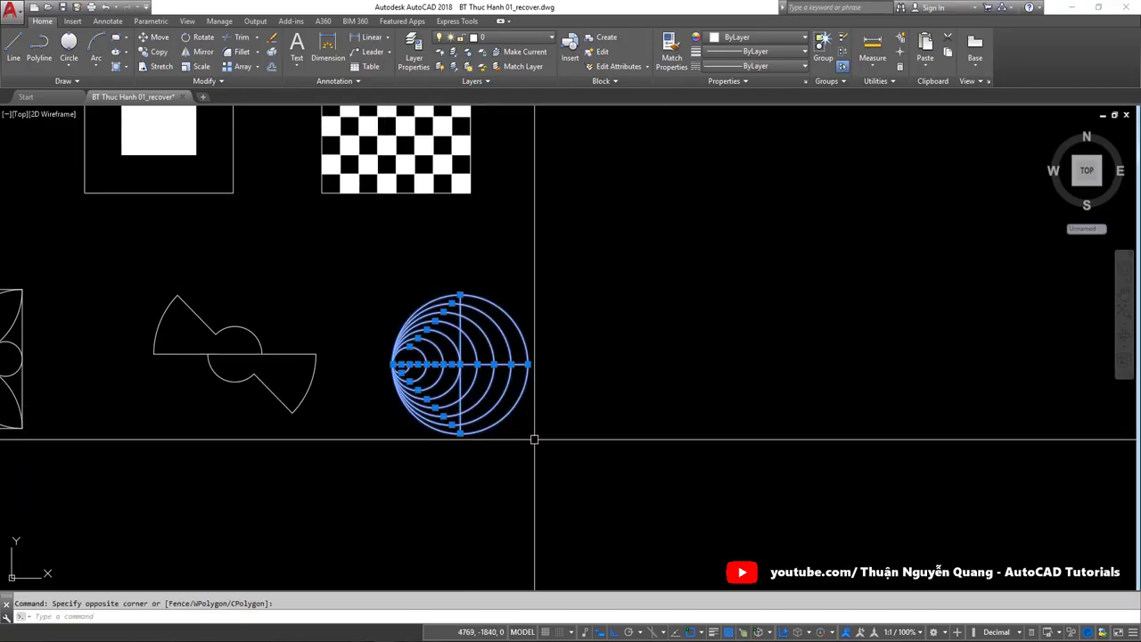
type("c")
key("Return")
left_click(506, 438)
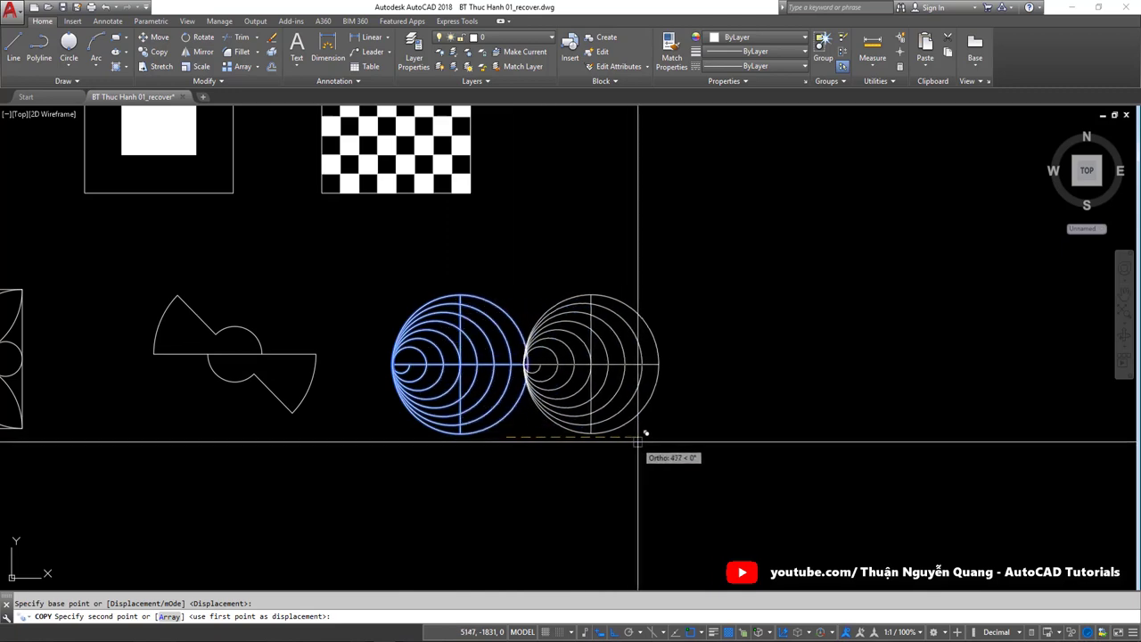
left_click(688, 438)
key("Escape")
scroll(613, 365, "up", 4)
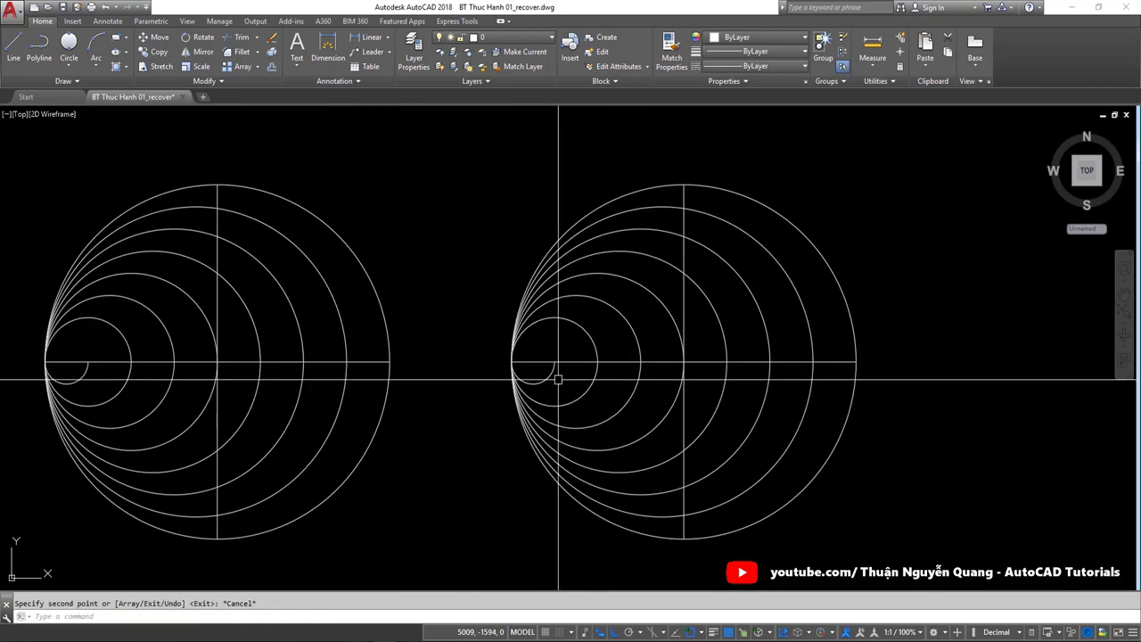
key("alt+Tab")
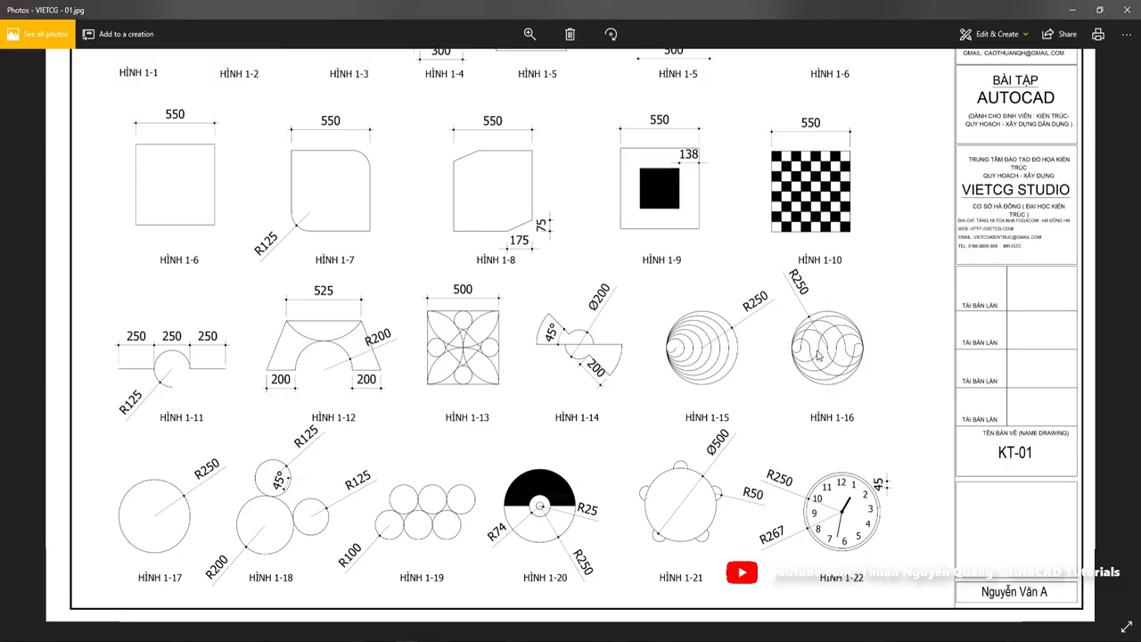
Step: Zoom into figure HÌNH 1-16 on the exercise sheet
scroll(824, 347, "up", 2)
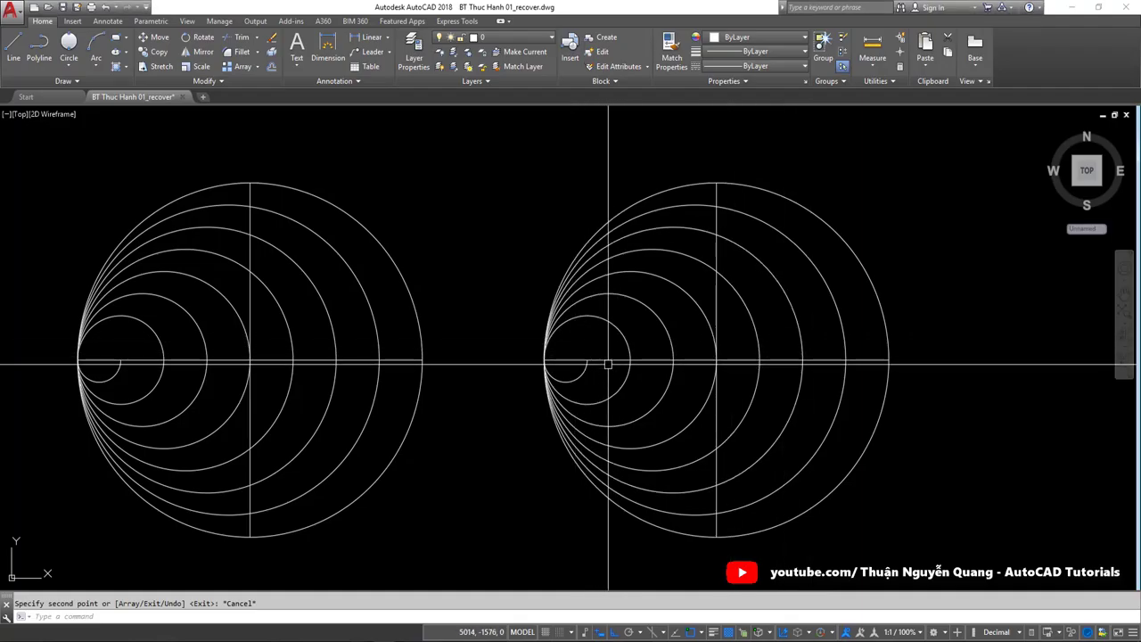
Step: Trim the copied figure against its own geometry, removing the first inner-circle halves
type("tr")
key("Return")
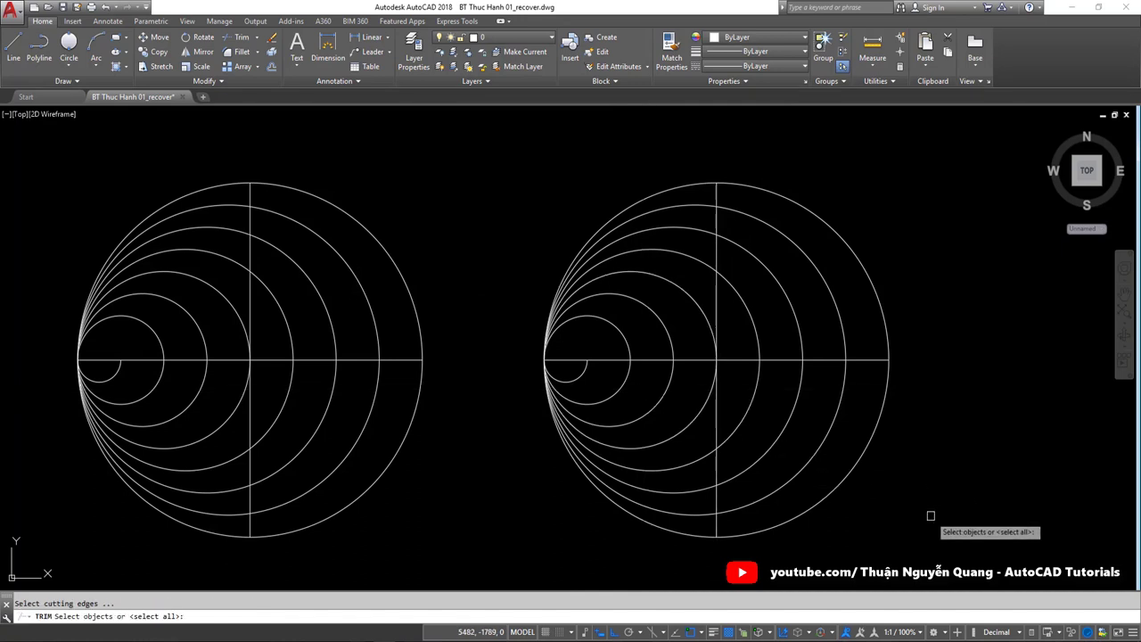
left_click(945, 514)
left_click(534, 214)
key("Return")
scroll(575, 358, "up", 2)
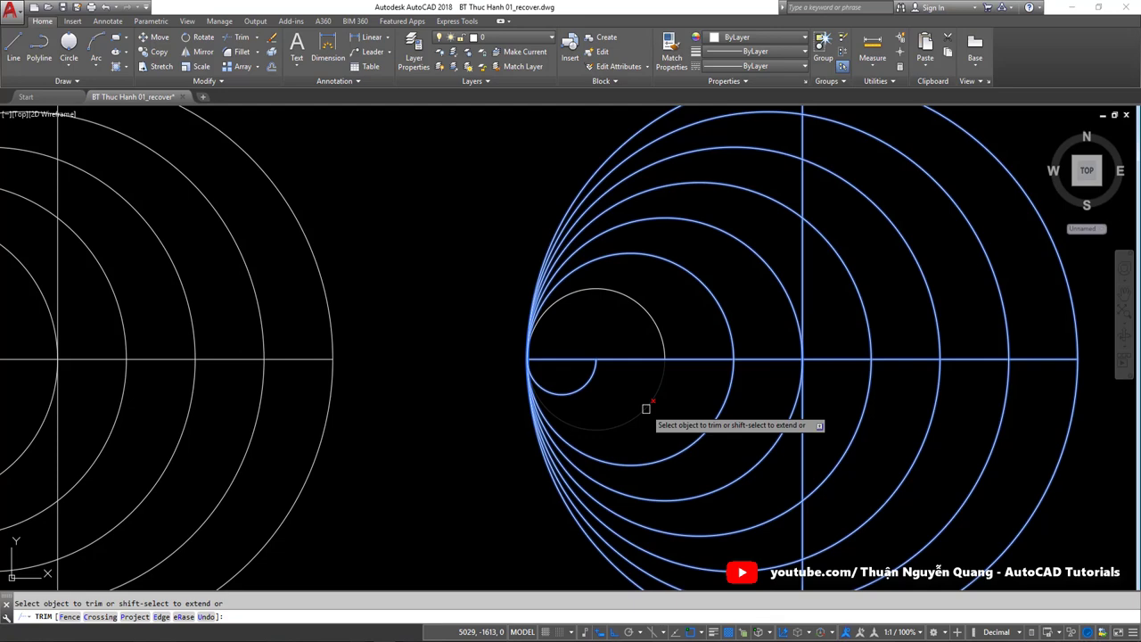
left_click(646, 408)
scroll(647, 351, "down", 2)
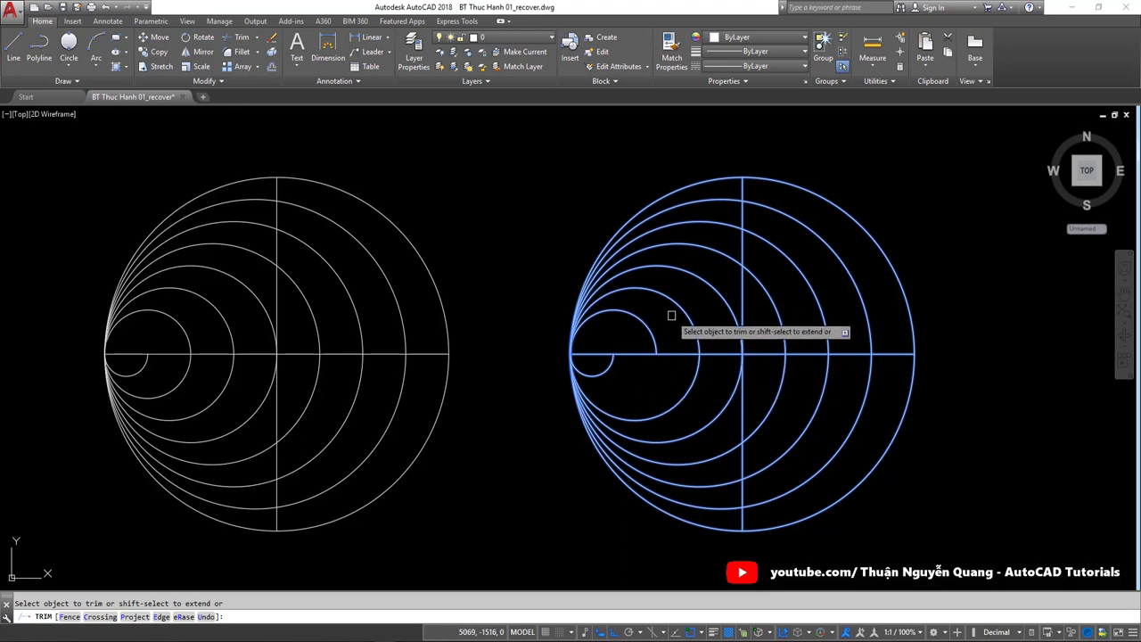
left_click(641, 289)
middle_click_drag(641, 289, 561, 327)
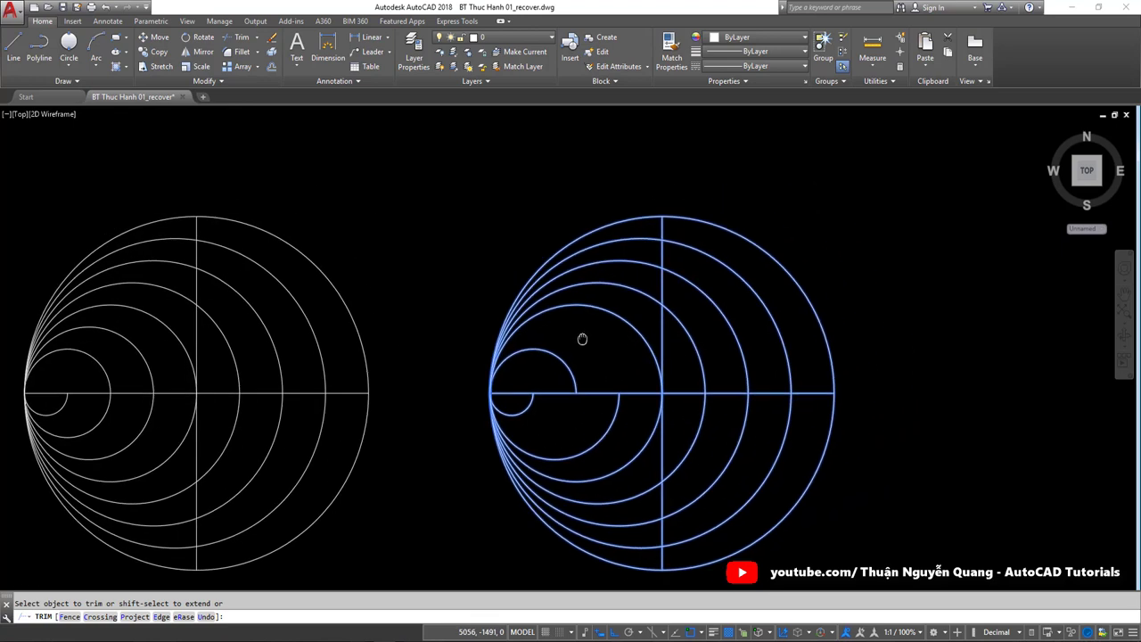
Step: Trim the remaining circle portions into upper and lower half-arcs
left_click(654, 430)
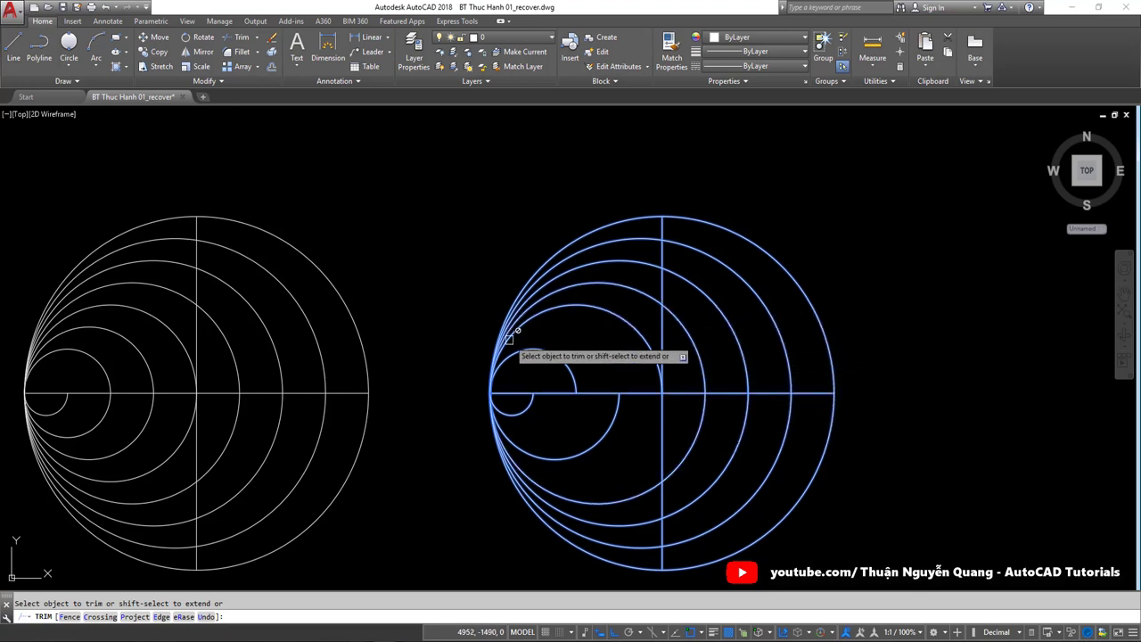
left_click(522, 466)
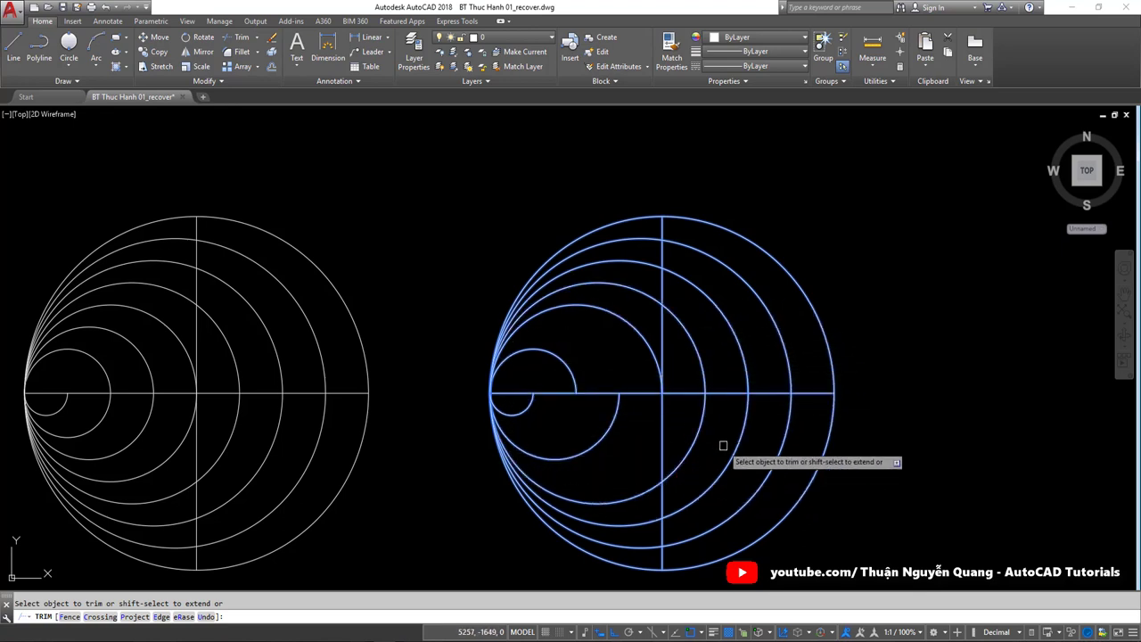
left_click(689, 332)
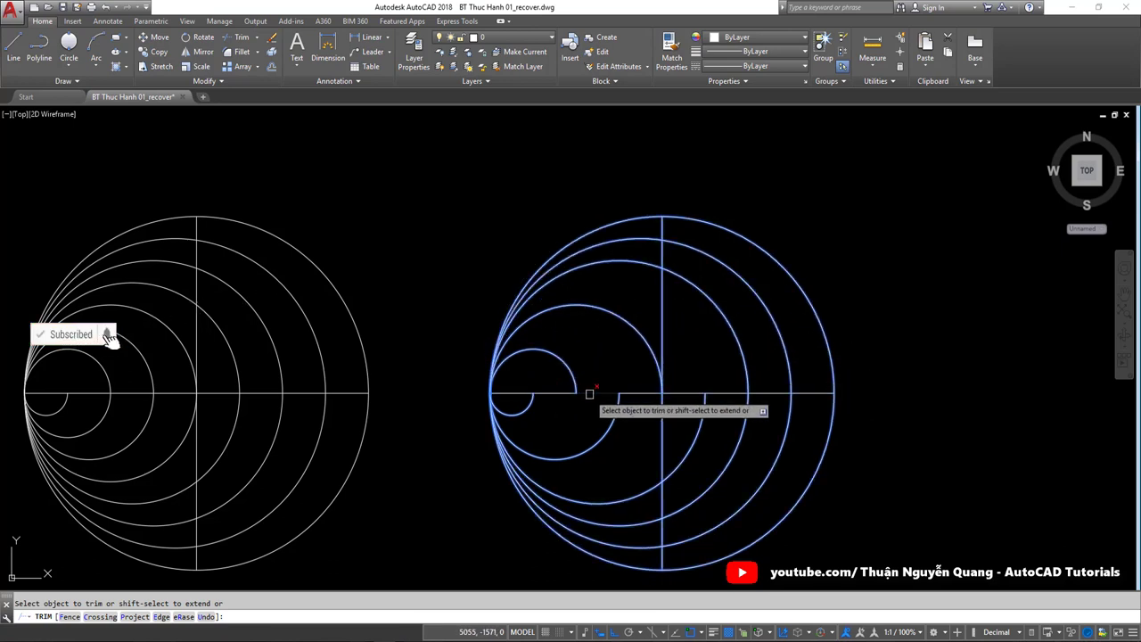
left_click(786, 395)
middle_click_drag(677, 348, 631, 346)
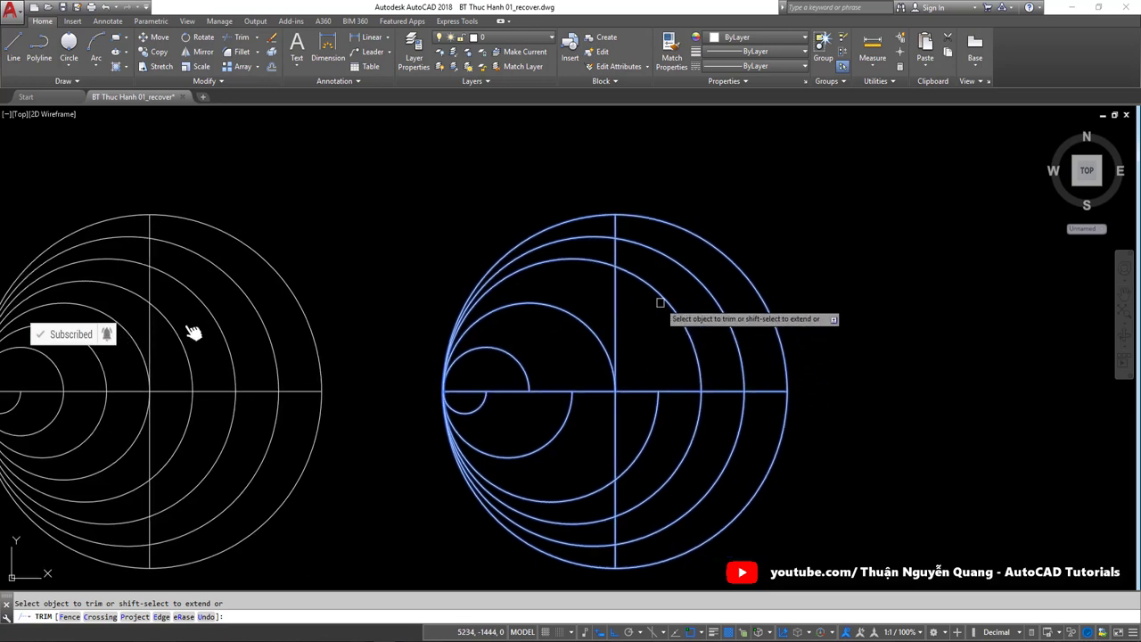
left_click(691, 408)
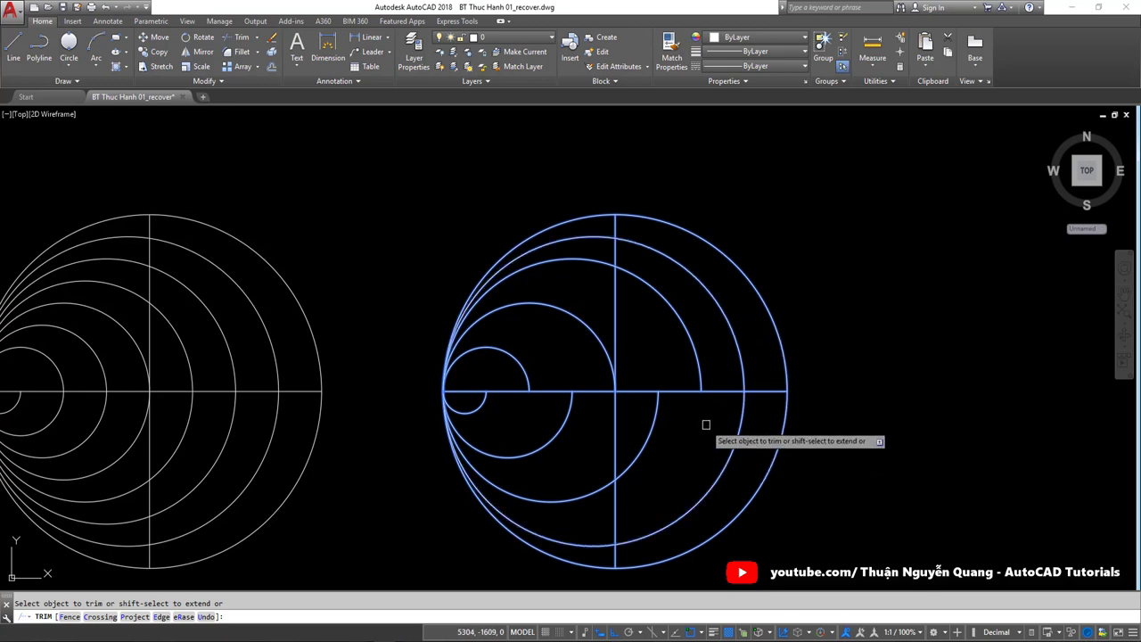
left_click(737, 373)
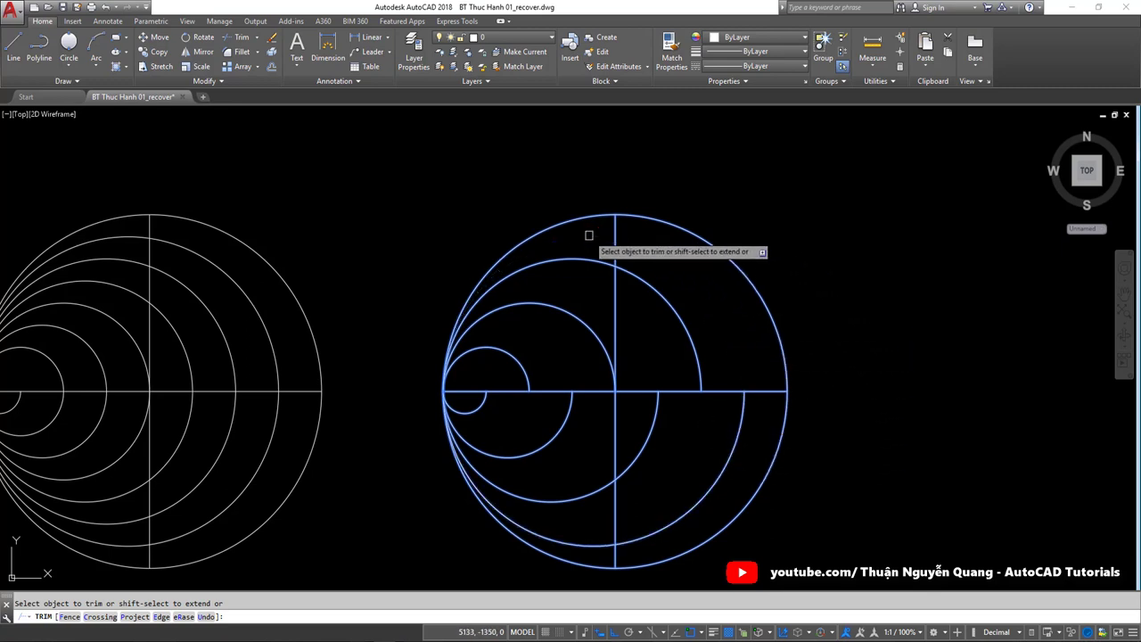
key("Return")
middle_click_drag(641, 406, 645, 383)
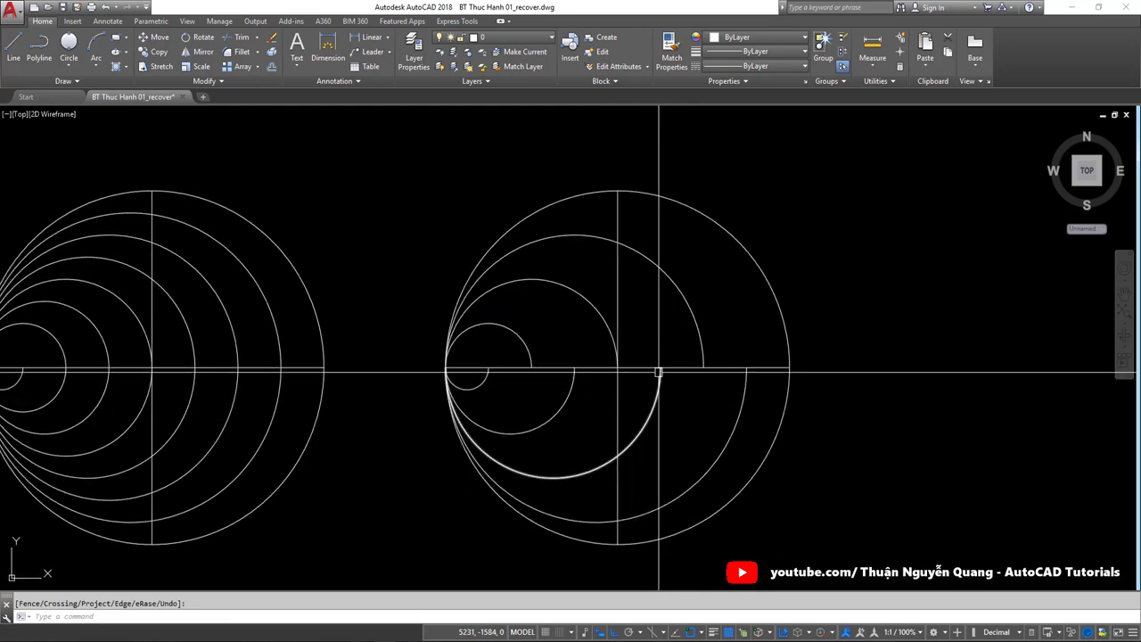
Step: Select the seven trimmed half-arcs of the copied figure
left_click(753, 415)
left_click(659, 379)
left_click(588, 267)
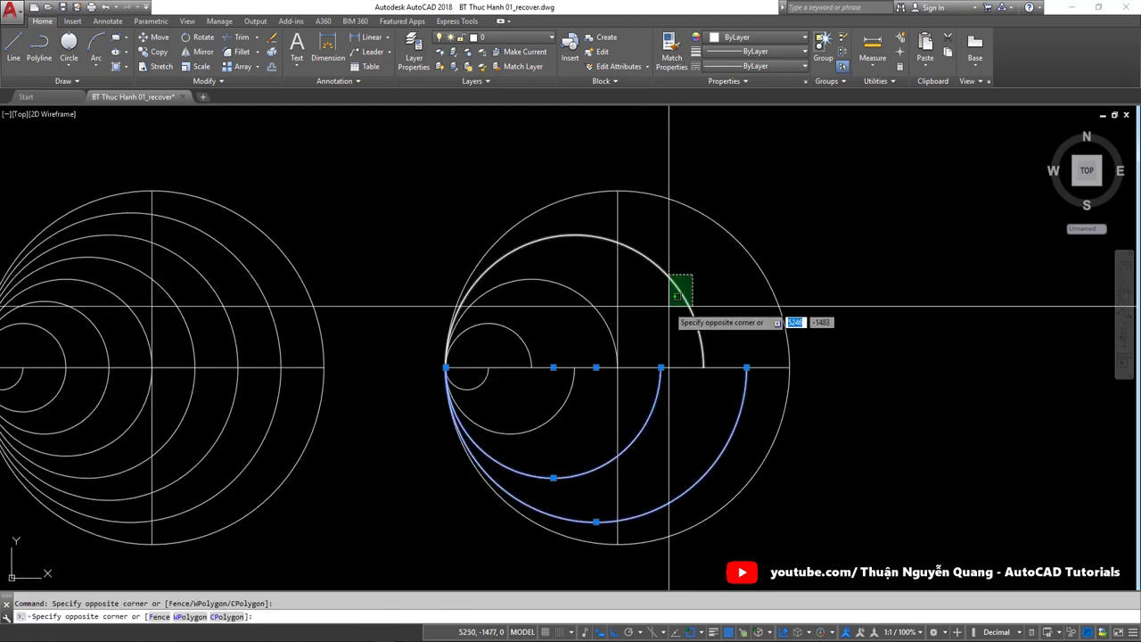
left_click(522, 287)
left_click(470, 379)
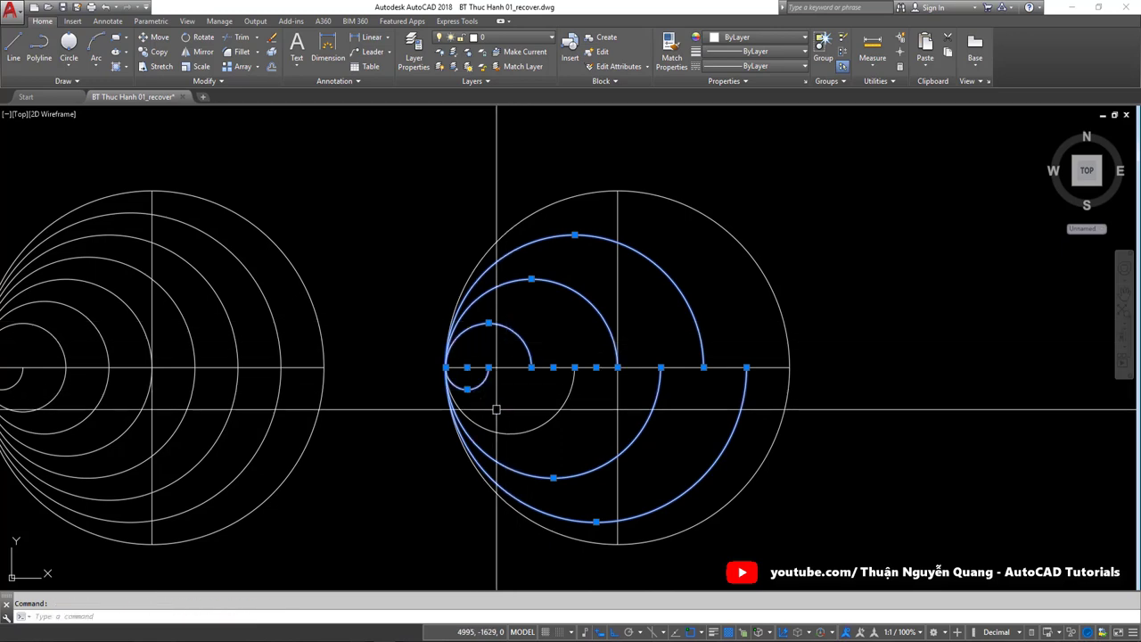
left_click(530, 429)
scroll(802, 477, "down", 4)
scroll(775, 468, "up", 4)
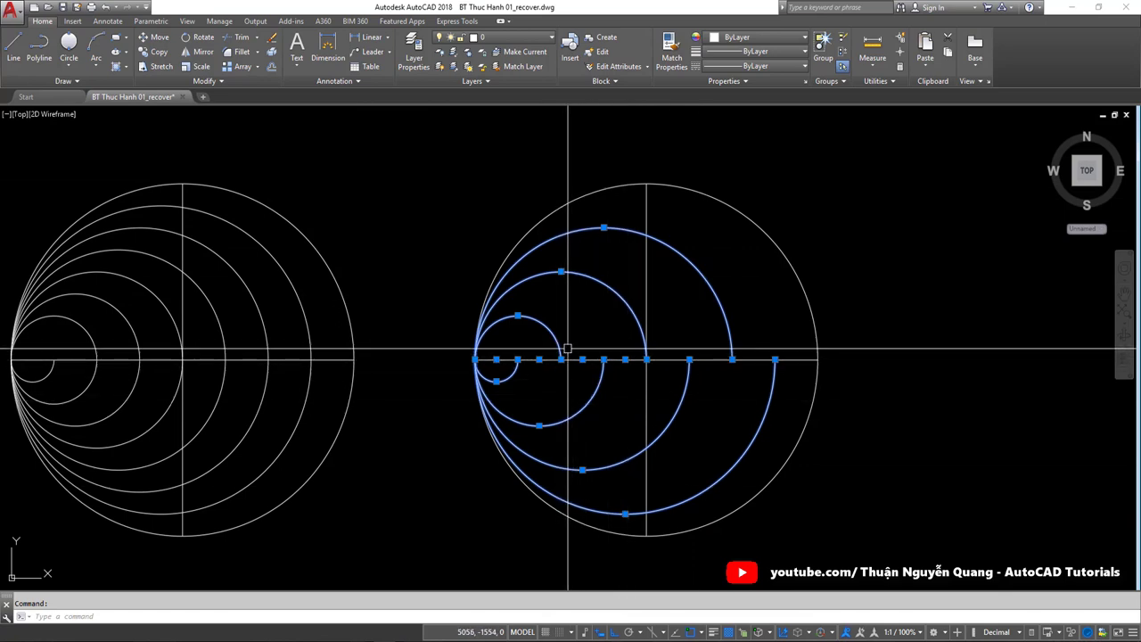
Step: Polar-array the arcs around the circle centre with 2 items over 360°
type("array")
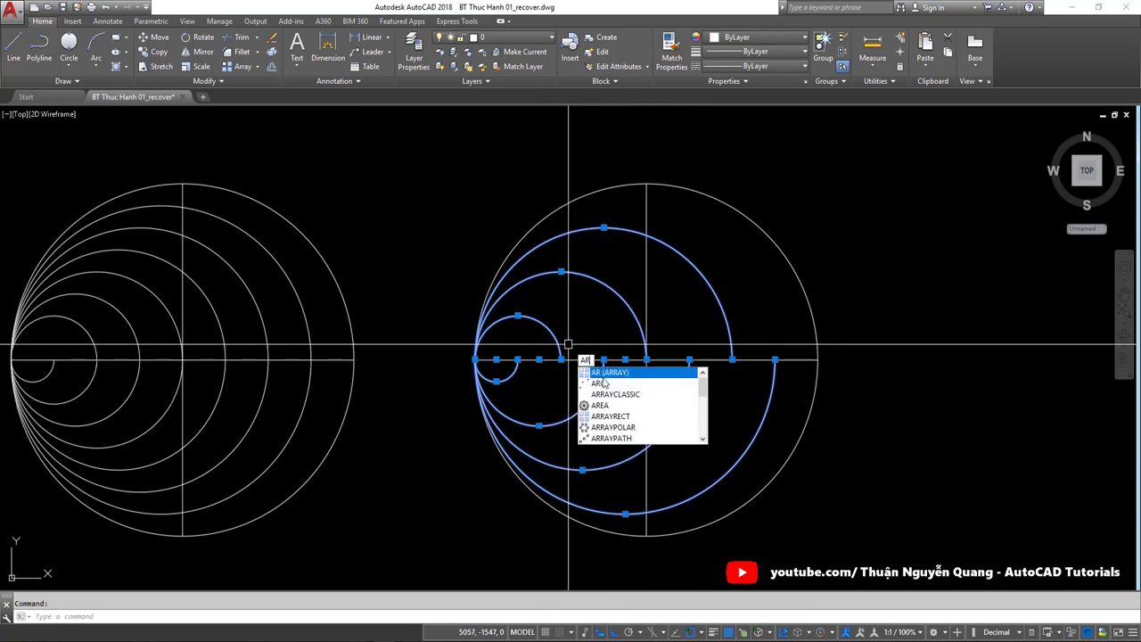
left_click(624, 394)
left_click_drag(557, 214, 282, 225)
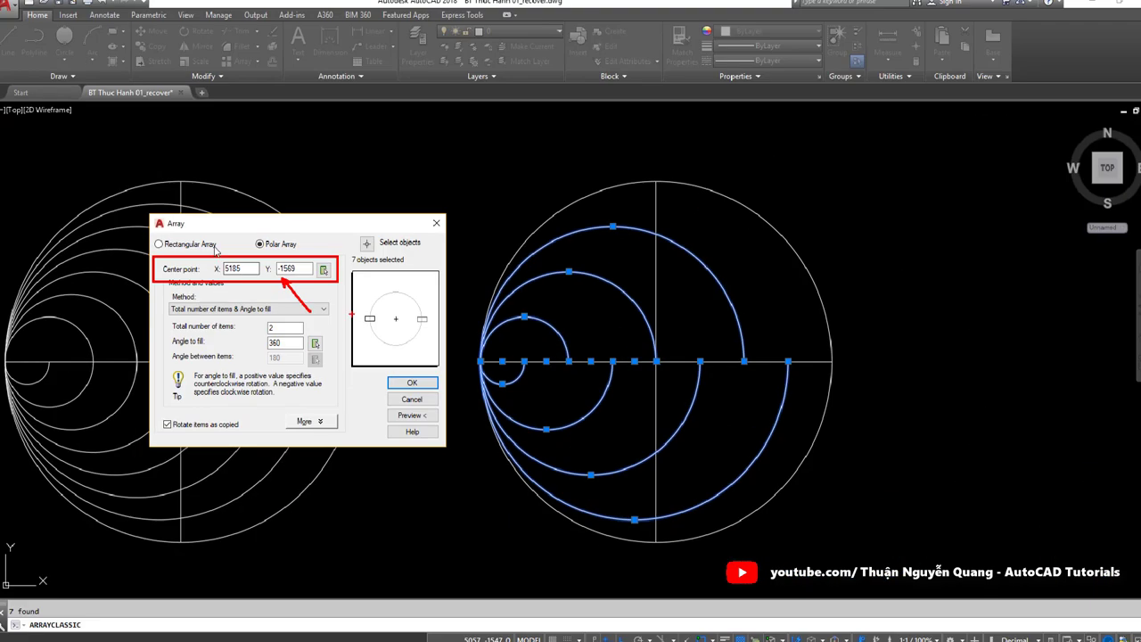
left_click(408, 274)
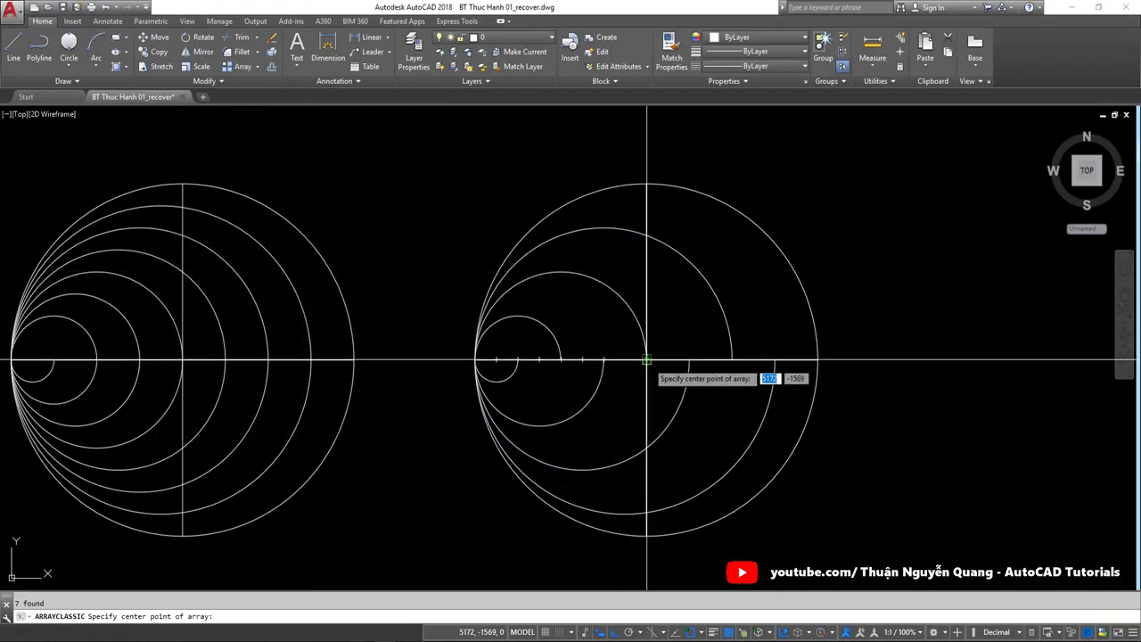
left_click(647, 360)
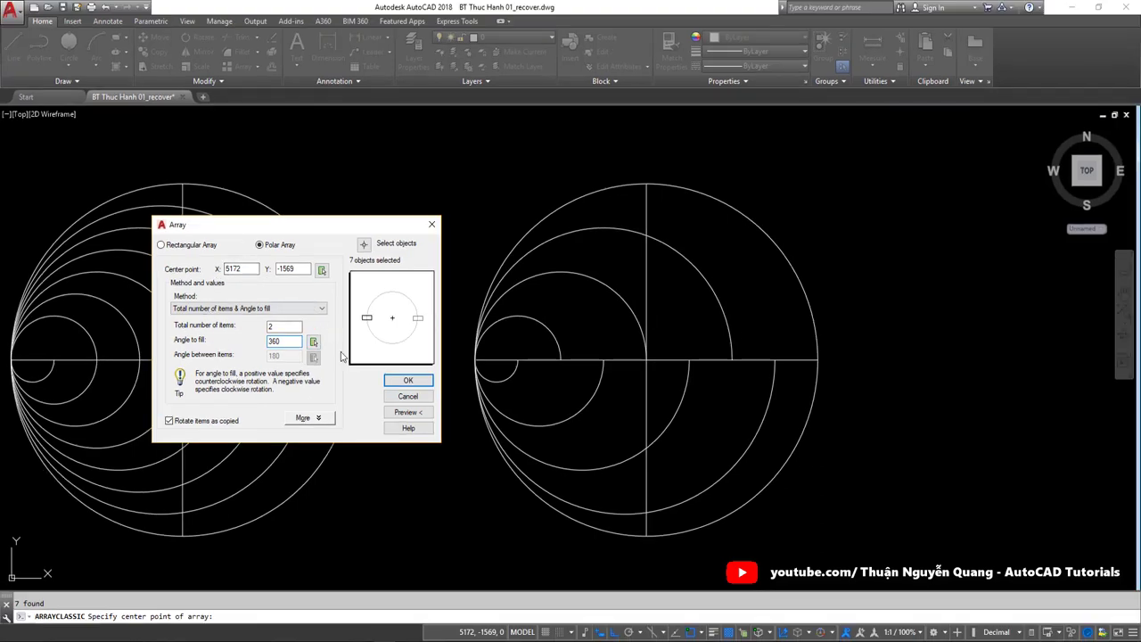
left_click(406, 413)
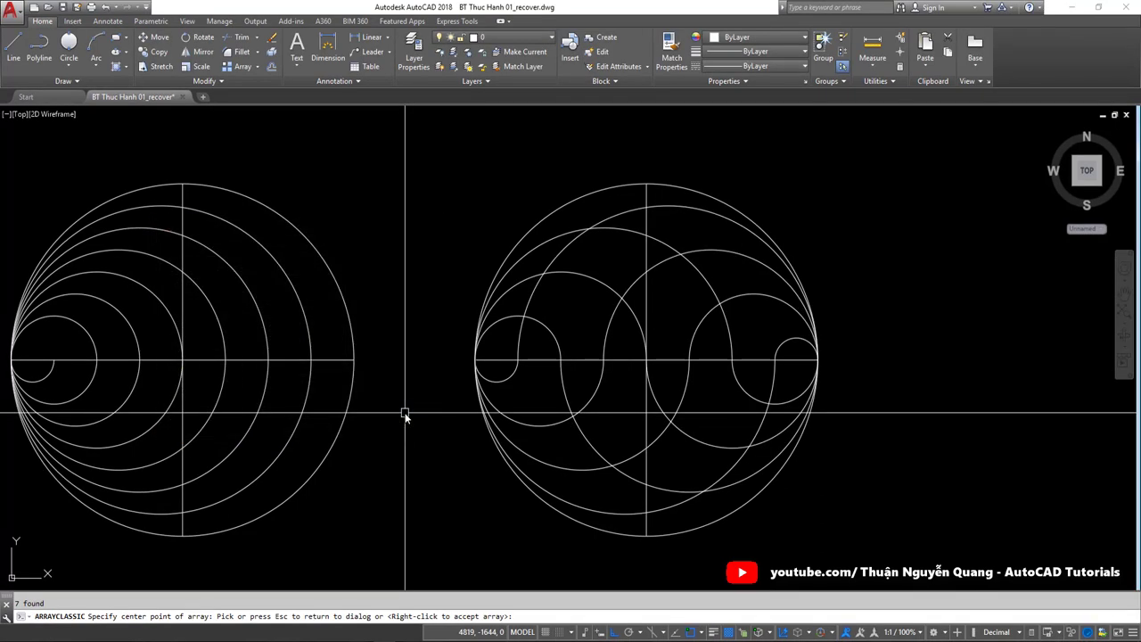
scroll(688, 370, "down", 2)
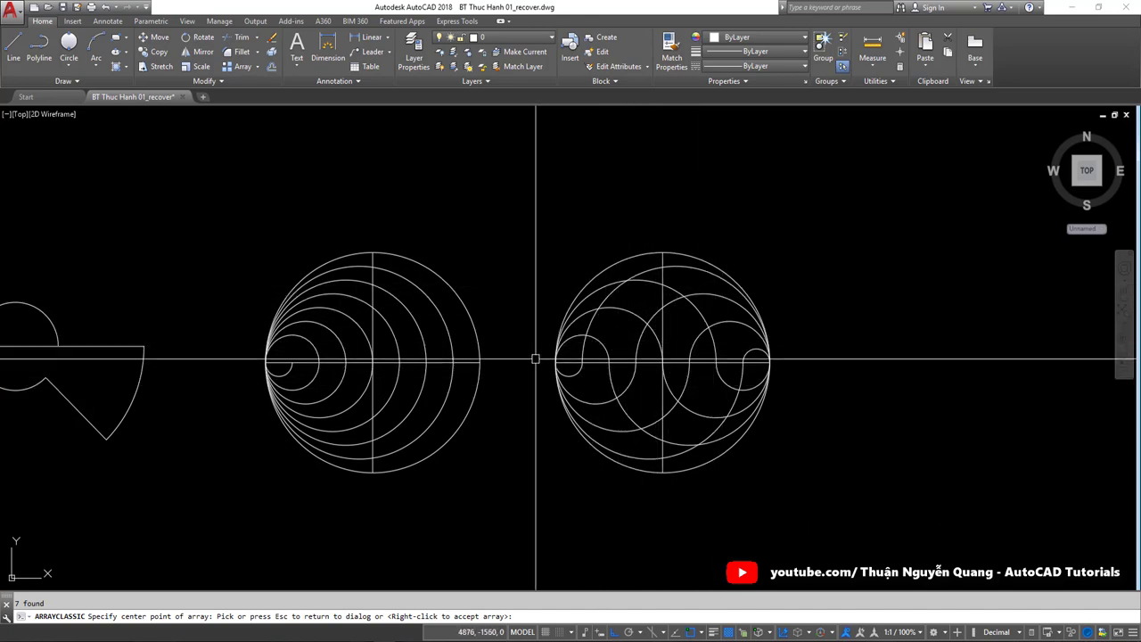
key("Escape")
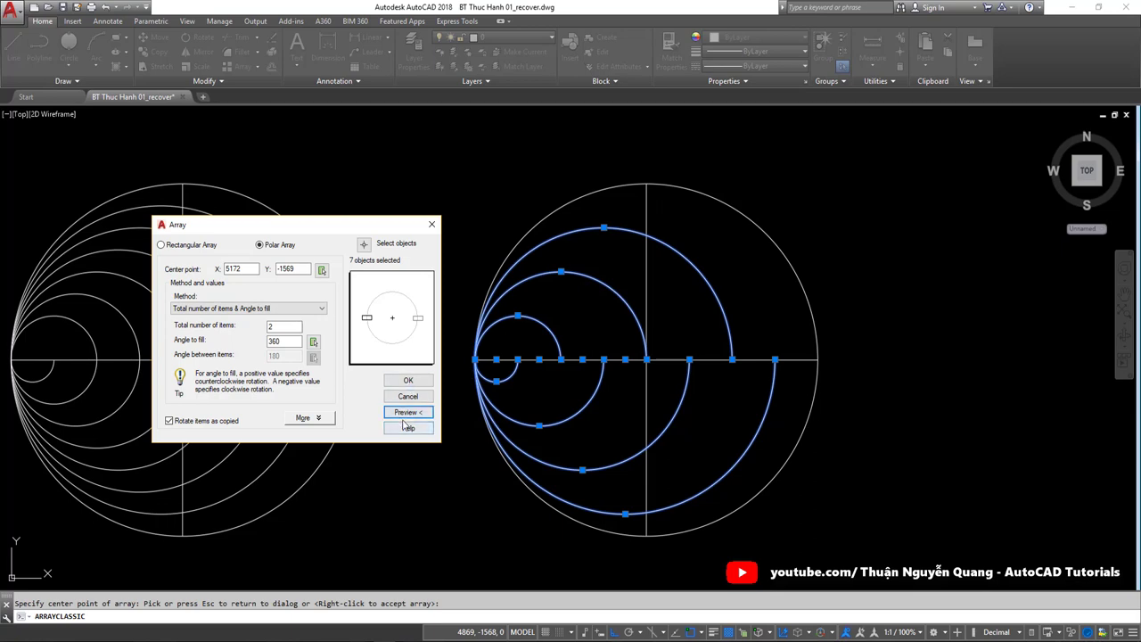
left_click(408, 383)
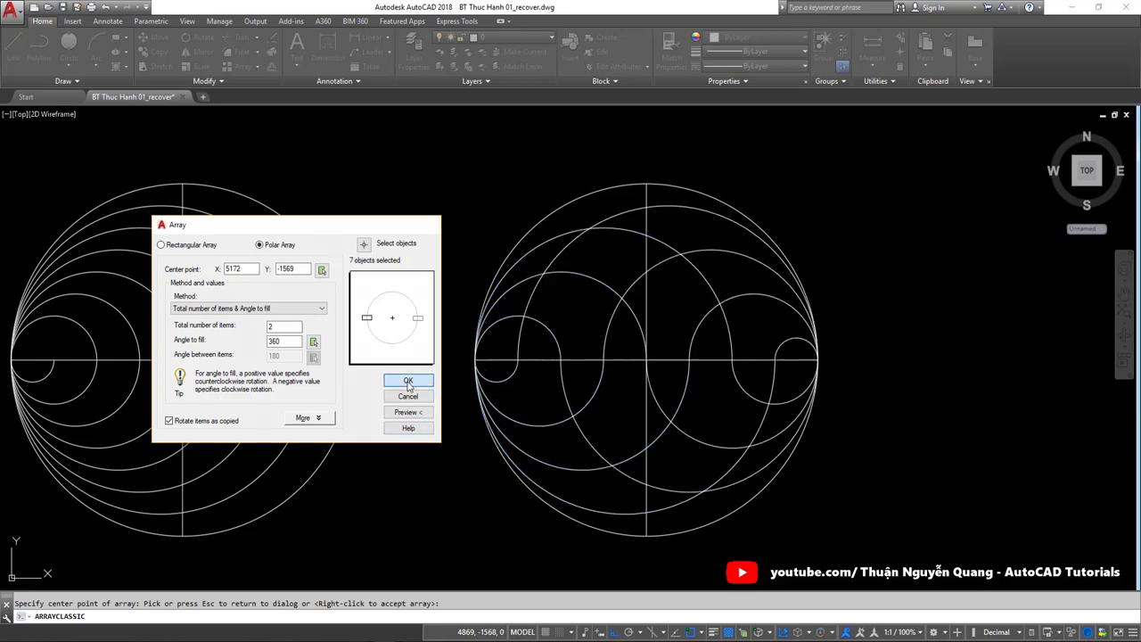
scroll(589, 357, "down", 5)
scroll(560, 312, "up", 4)
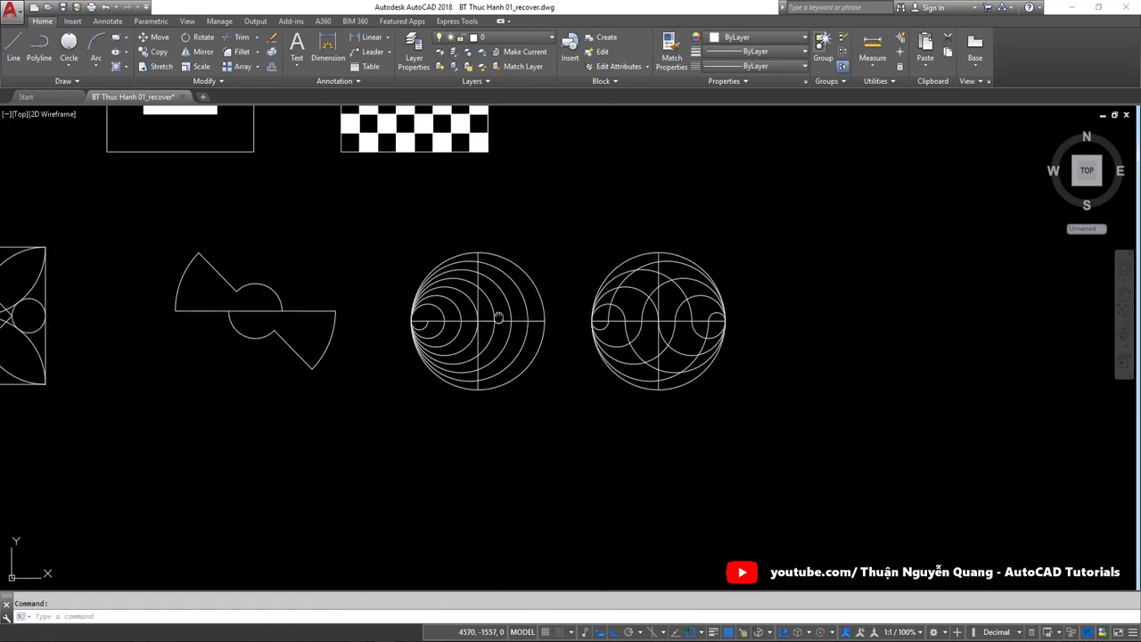
left_click(476, 268)
key("Escape")
key("alt+Tab")
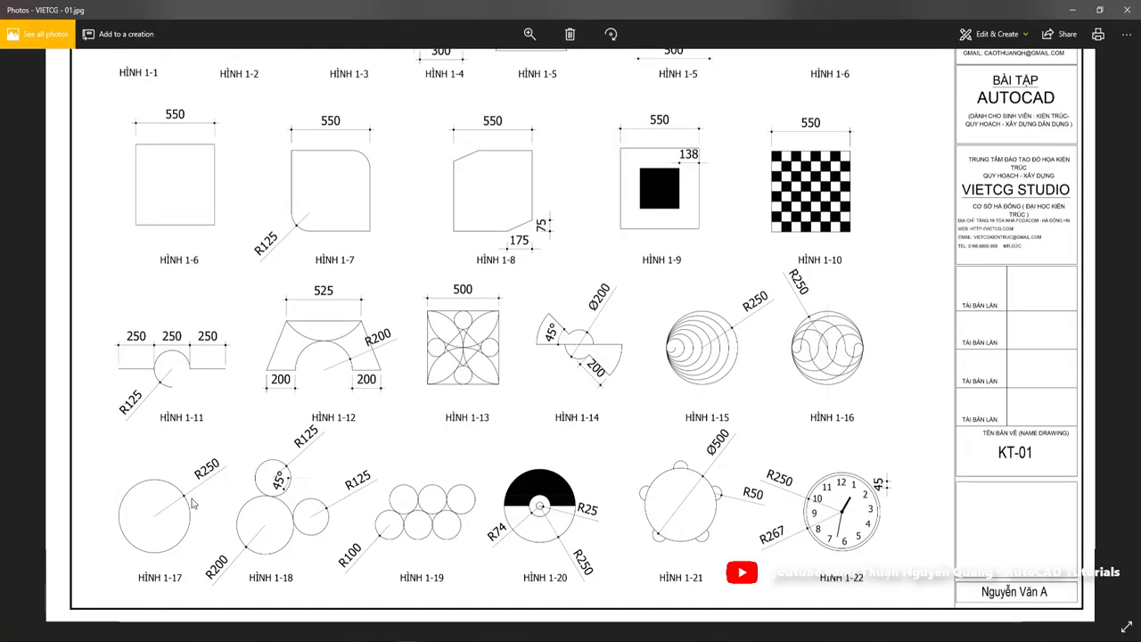
key("alt+Tab")
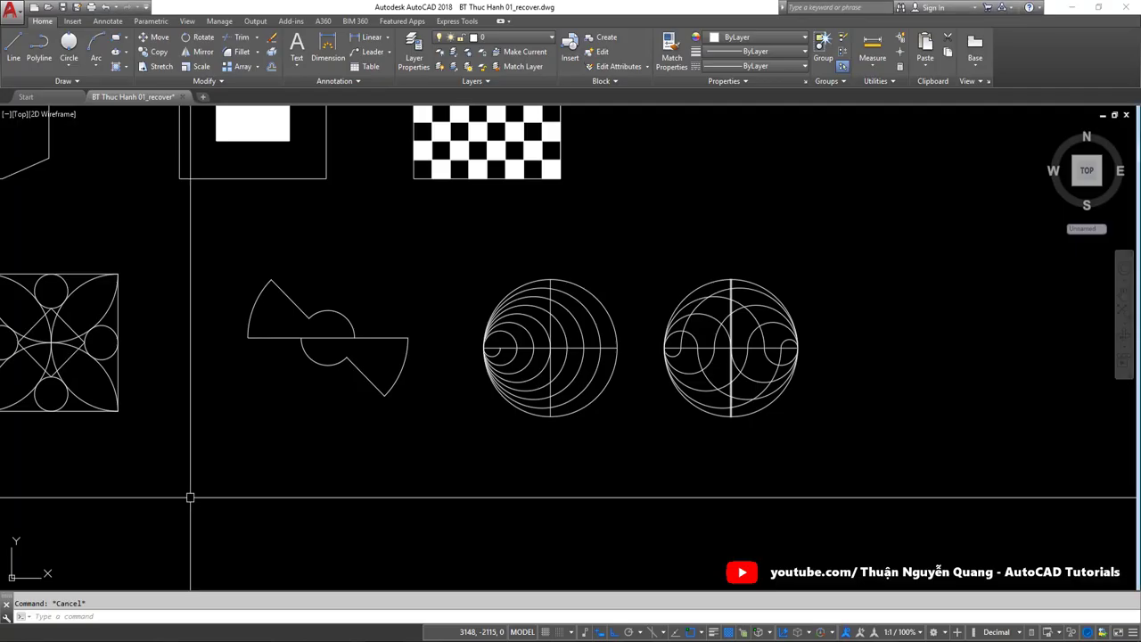
scroll(478, 402, "down", 2)
scroll(451, 401, "up", 2)
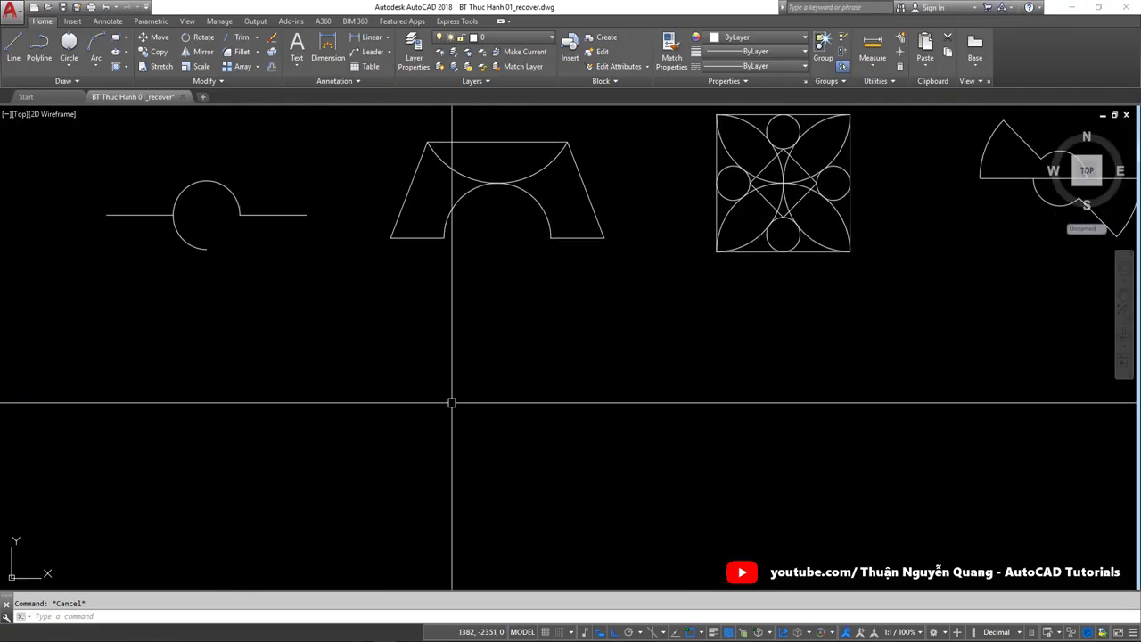
scroll(359, 386, "up", 2)
scroll(359, 407, "down", 2)
type("c")
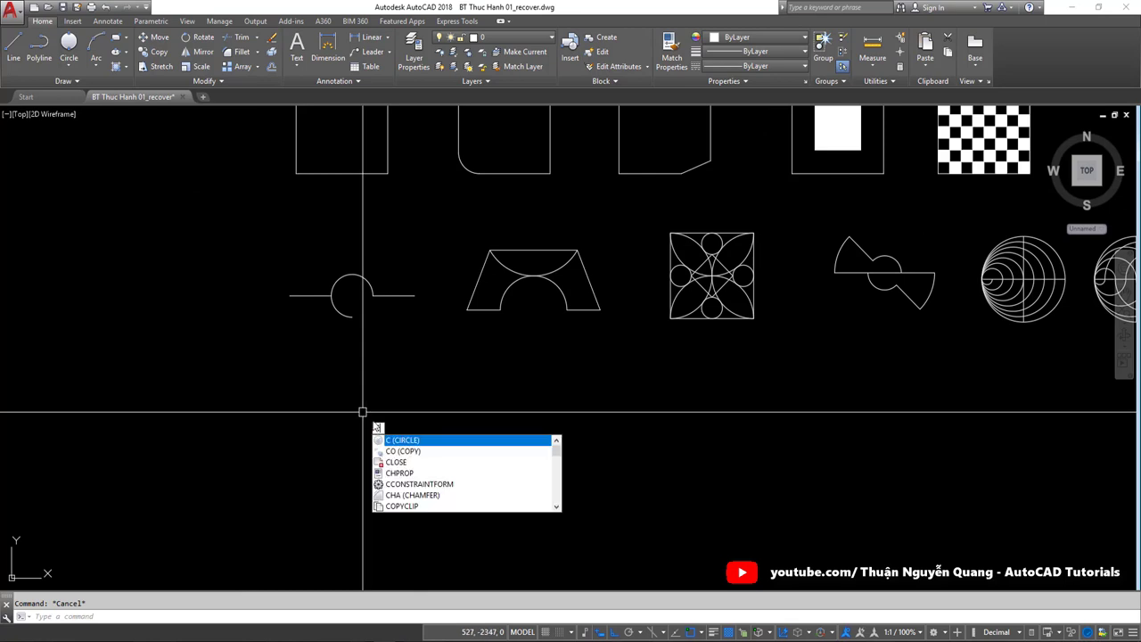
Step: Draw the R250 circle for Hình 1-17 below the first figure
key("Return")
left_click(350, 424)
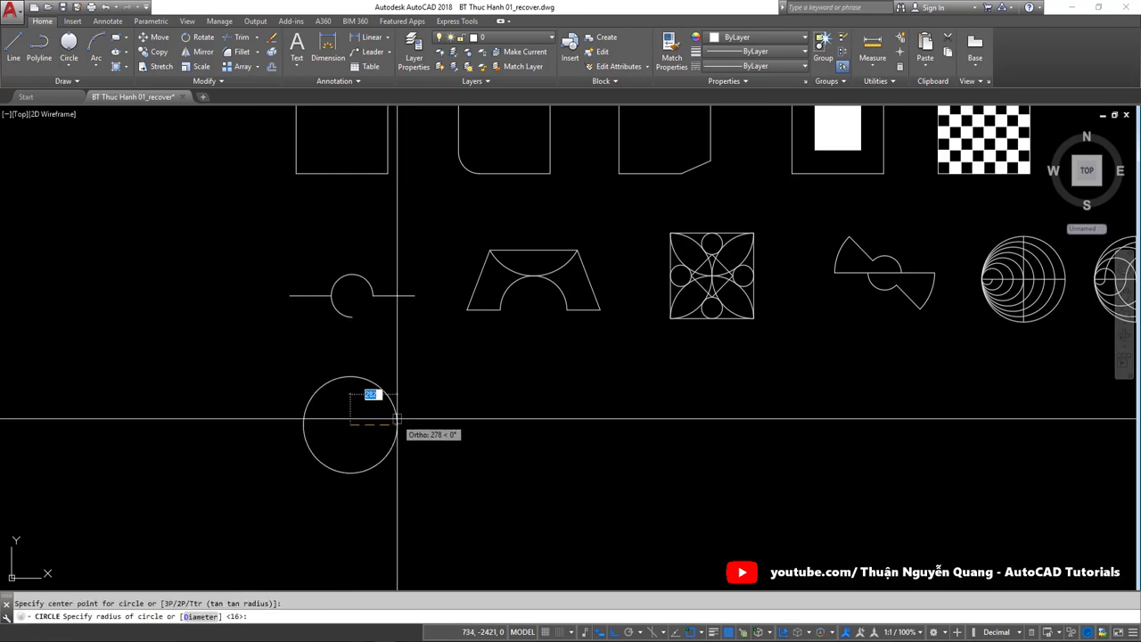
key("Return")
key("alt+Tab")
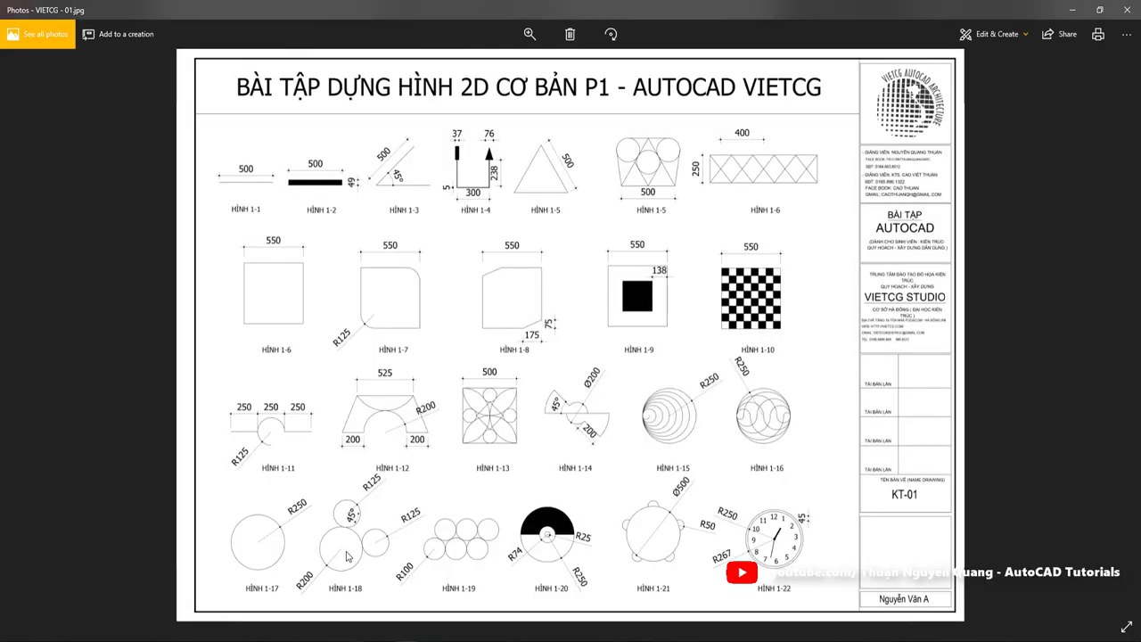
scroll(314, 603, "up", 2)
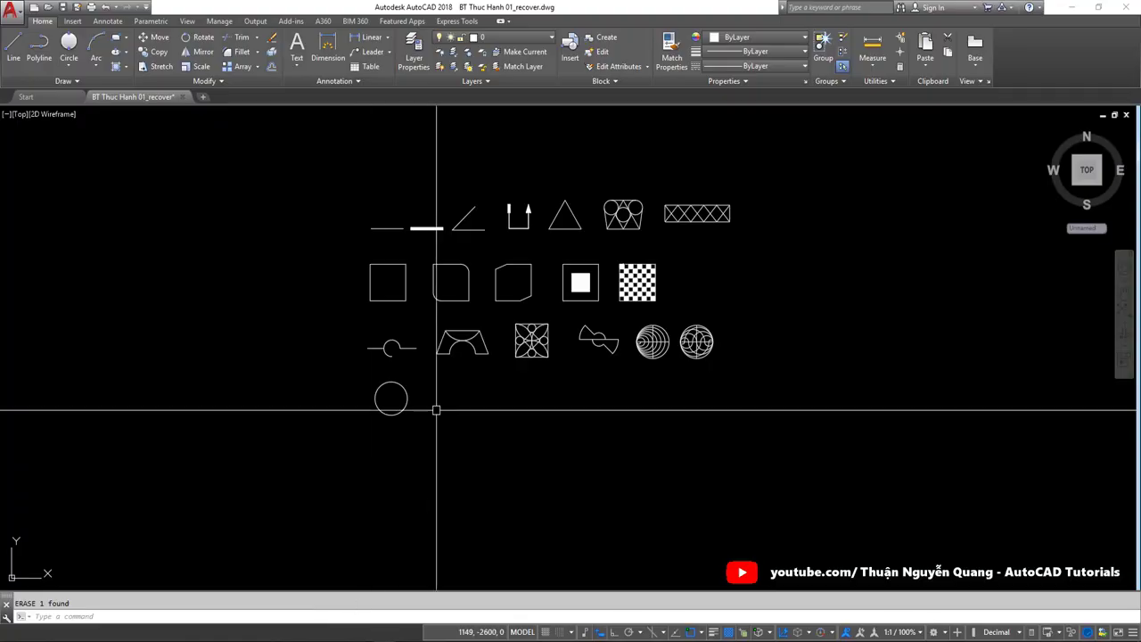
scroll(436, 407, "up", 3)
Step: Add a radius-5 circle beside the R250 circle
type("c")
key("Return")
left_click(428, 364)
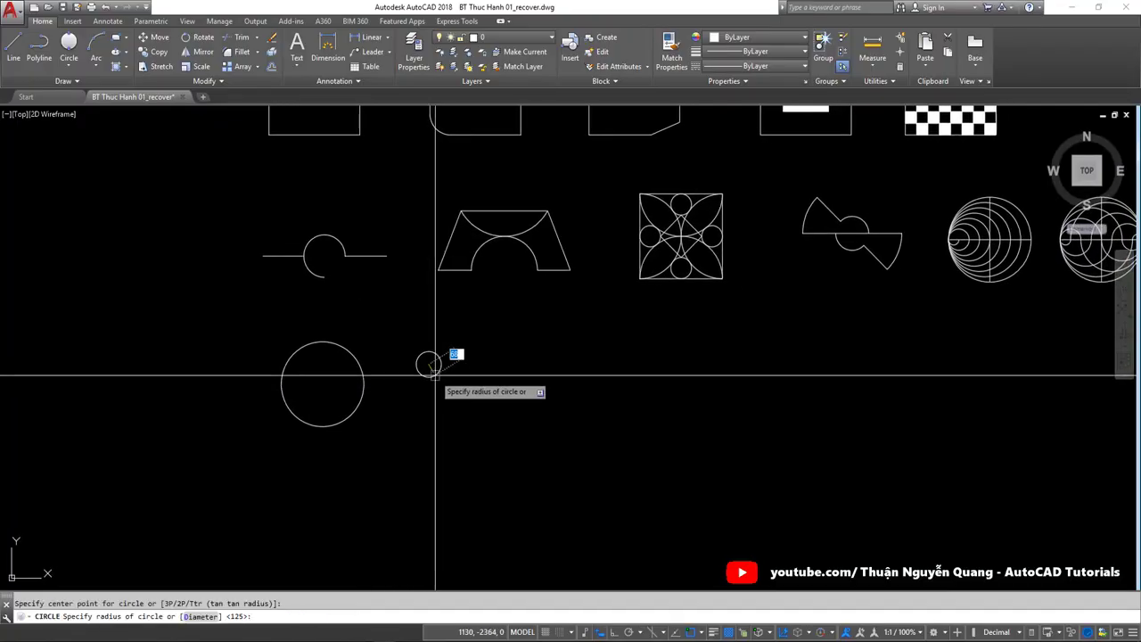
type("5")
key("Return")
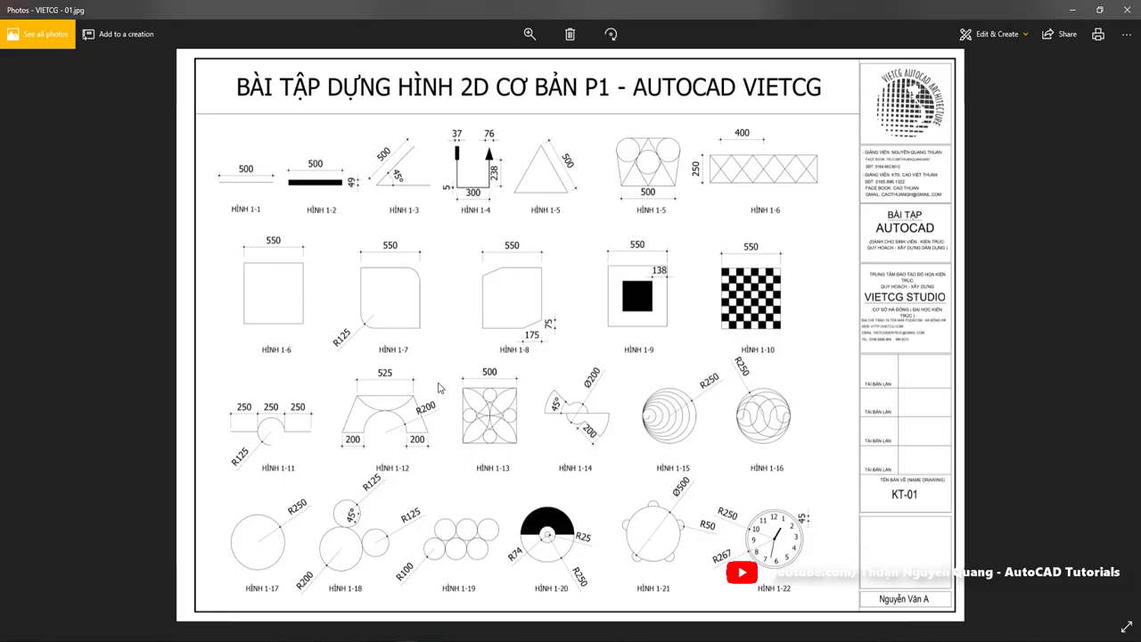
Step: Enlarge Hình 1-18 on the reference sheet
scroll(353, 530, "up", 2)
scroll(353, 530, "up", 2)
scroll(354, 530, "up", 2)
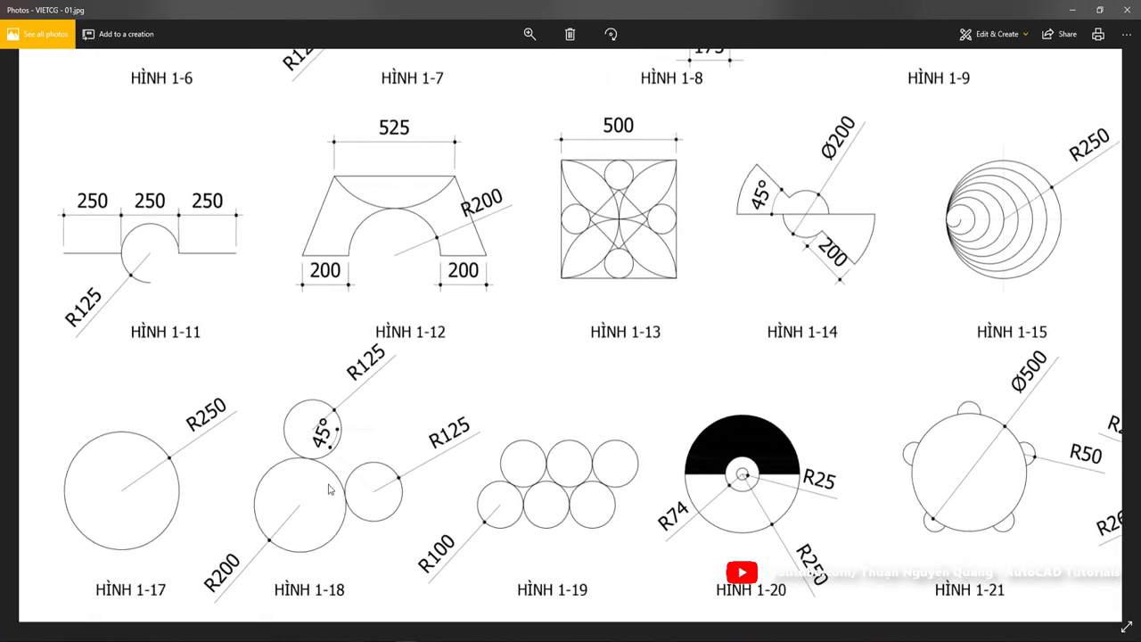
scroll(327, 410, "up", 2)
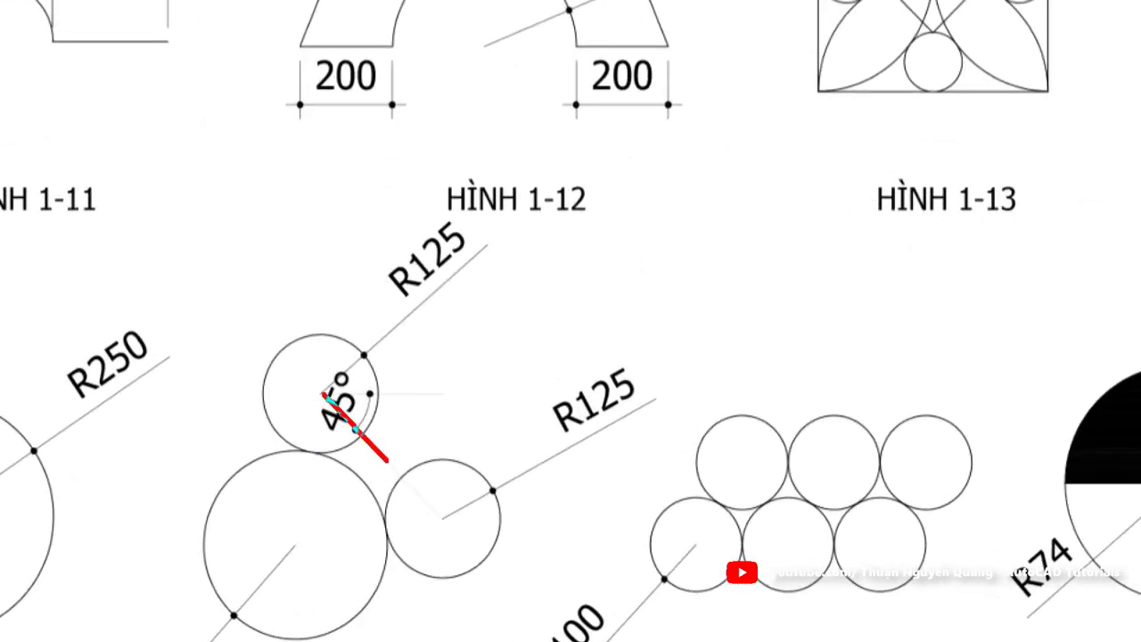
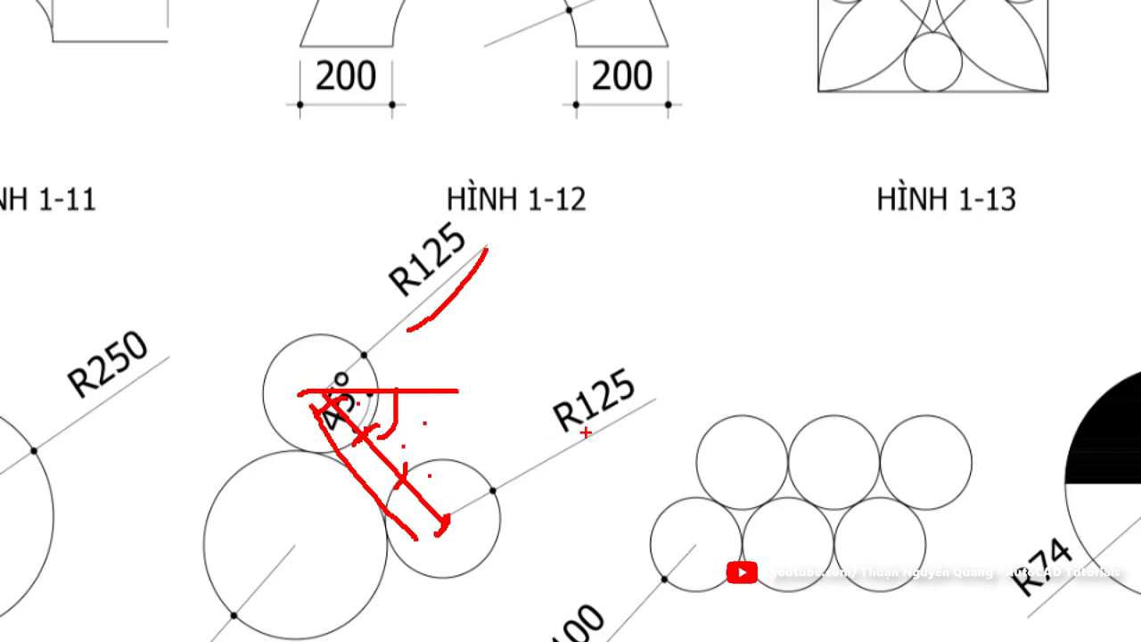
Step: Zoom Photos back out to show the full VIETCG - 01.jpg exercise sheet
key("Escape")
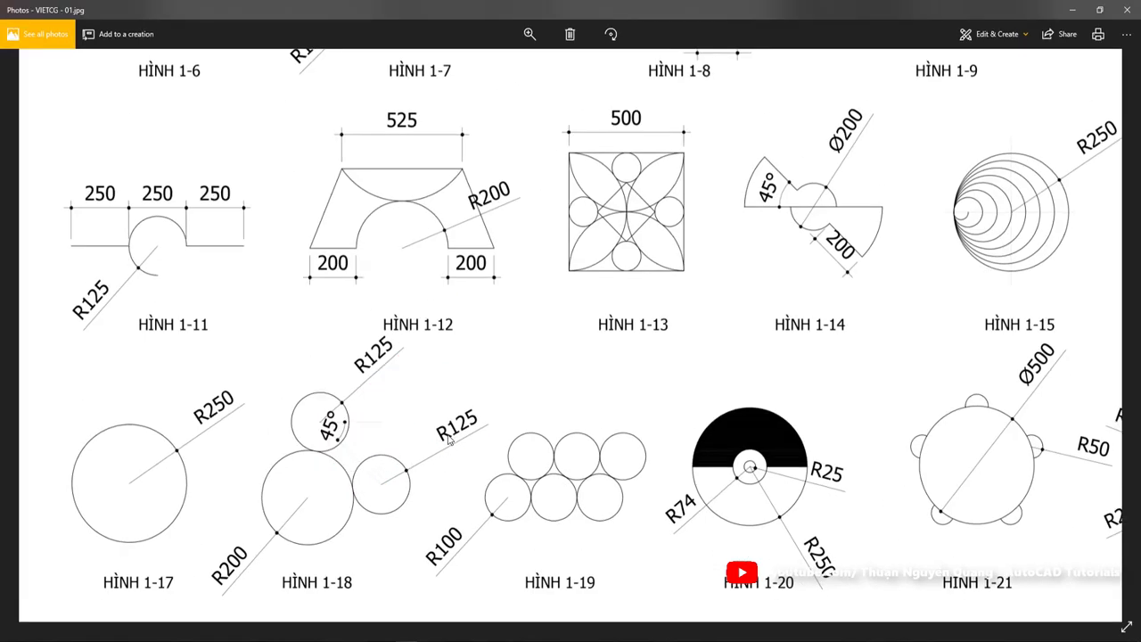
Step: Draw a 45° line down-right from the small circle's centre
key("alt+Tab")
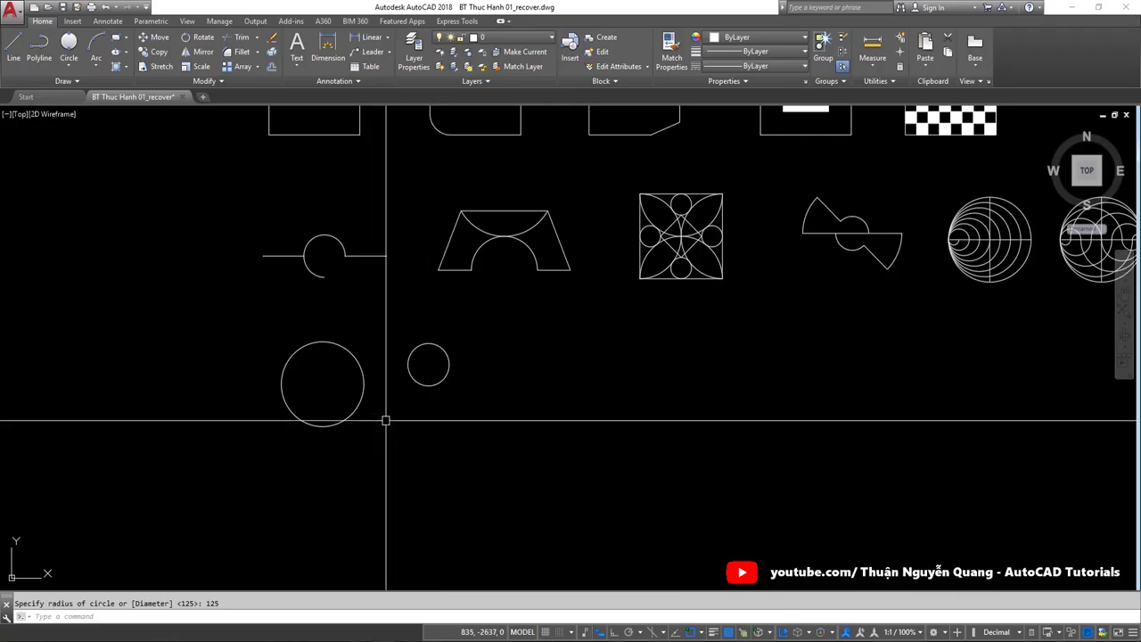
scroll(401, 410, "up", 2)
type("l")
key("Return")
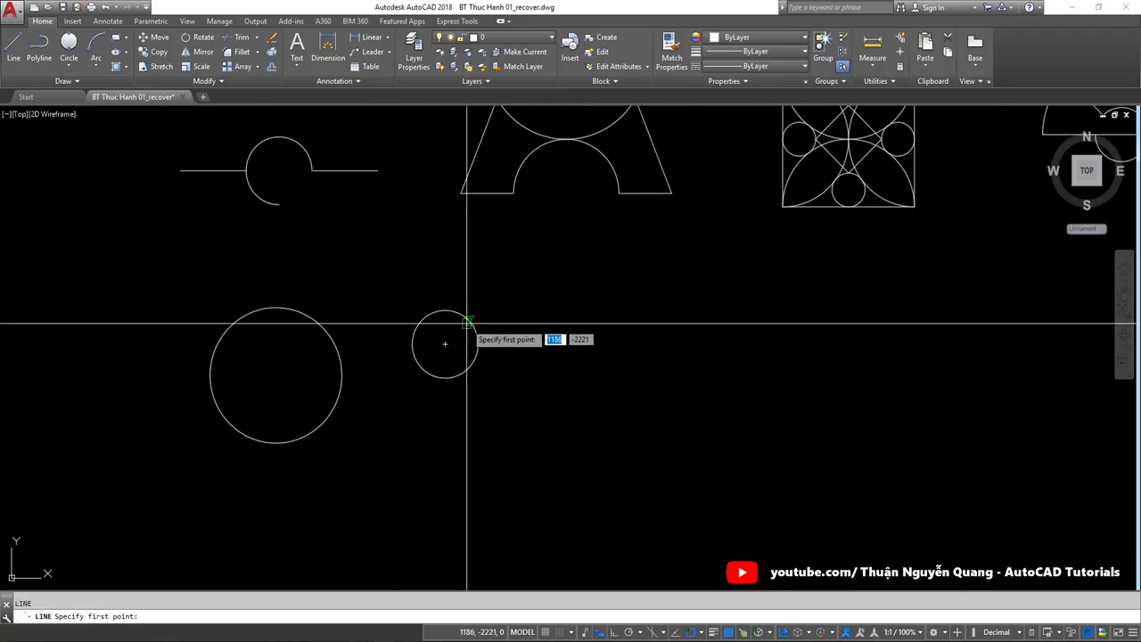
left_click(446, 344)
type("475")
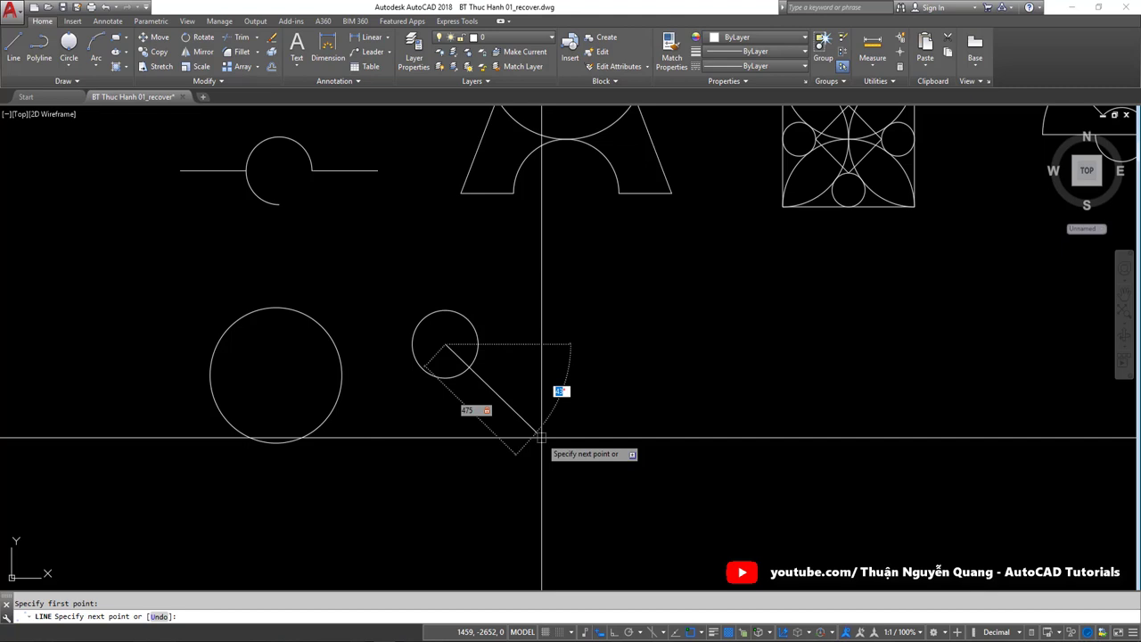
left_click(541, 438)
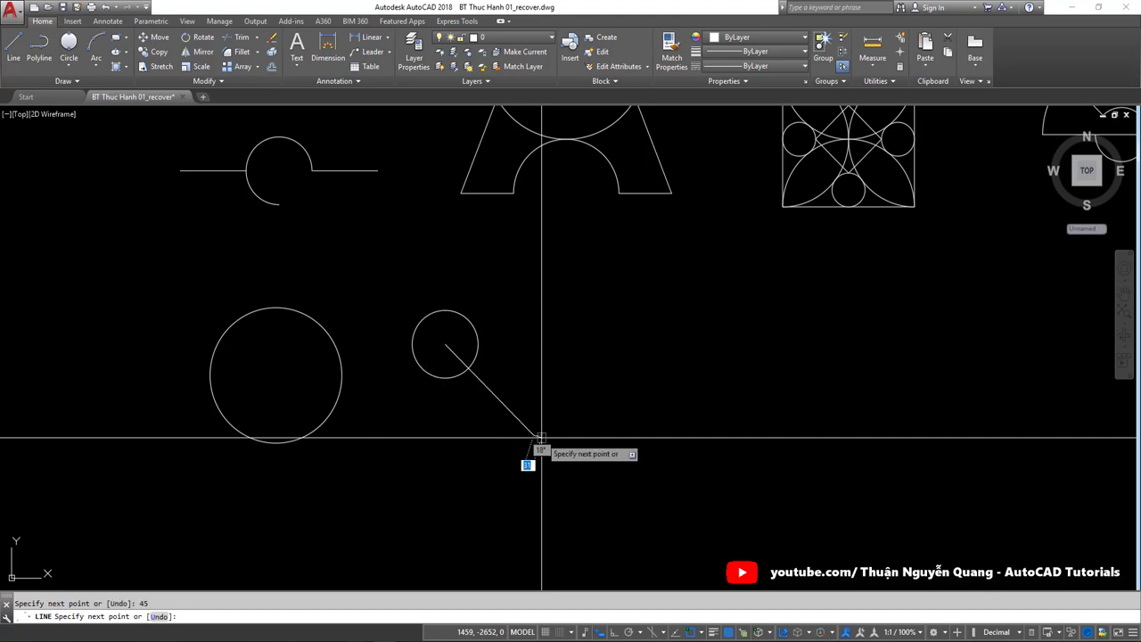
key("Escape")
key("Escape")
Step: Copy the small circle from its centre to the line's far end
left_click(448, 339)
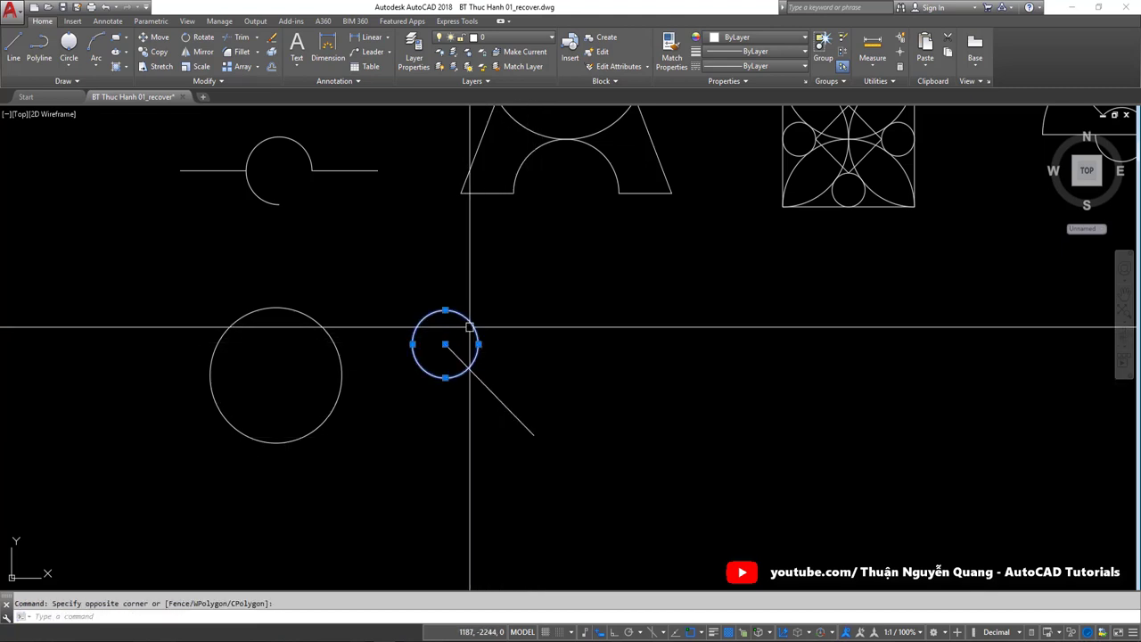
type("co")
key("Return")
left_click(444, 343)
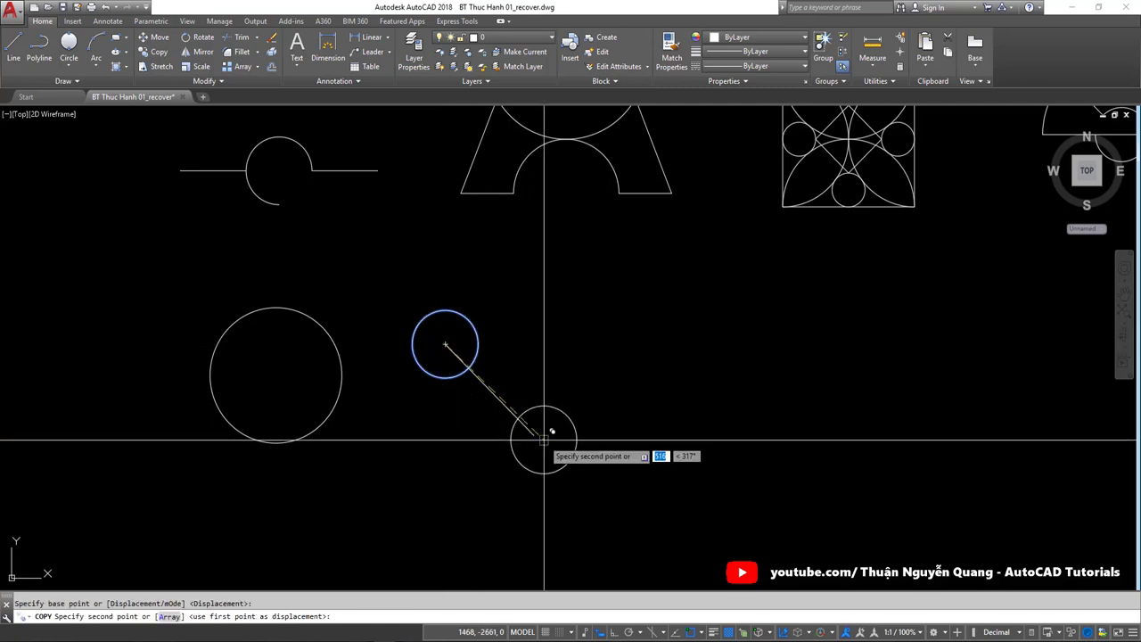
left_click(533, 435)
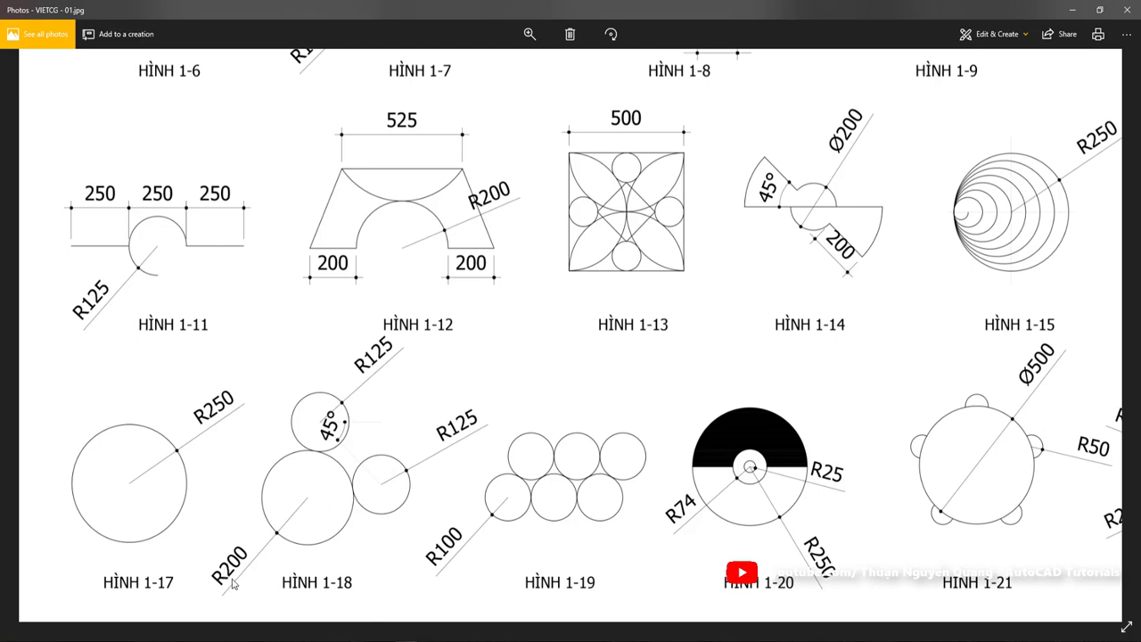
key("alt+Tab")
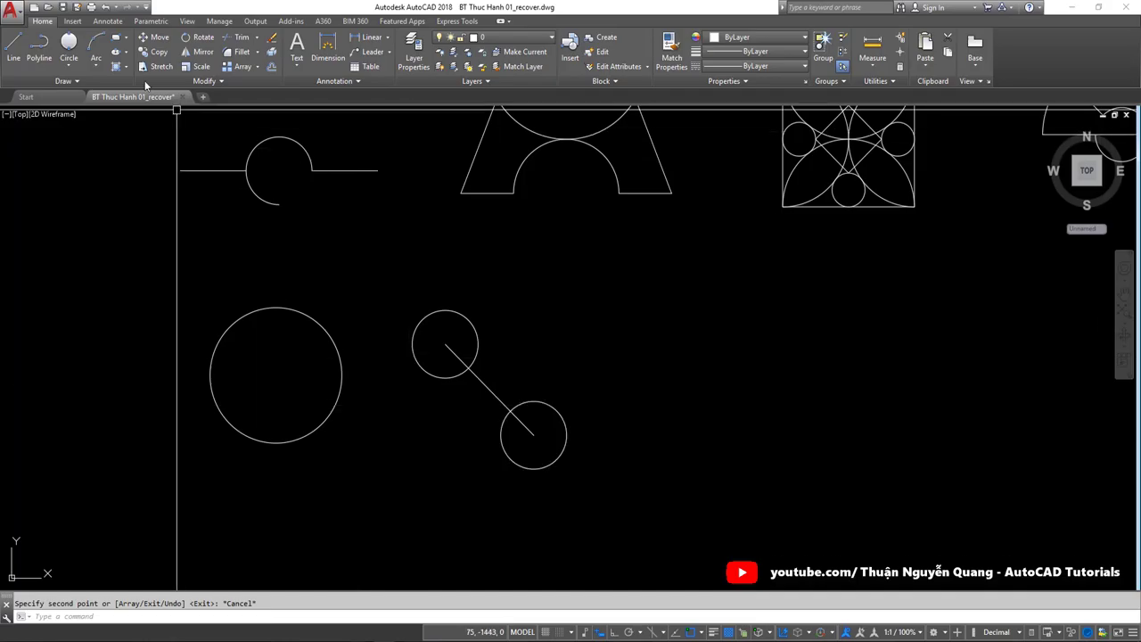
Step: Draw a radius-200 circle tangent to both smaller circles
left_click(67, 71)
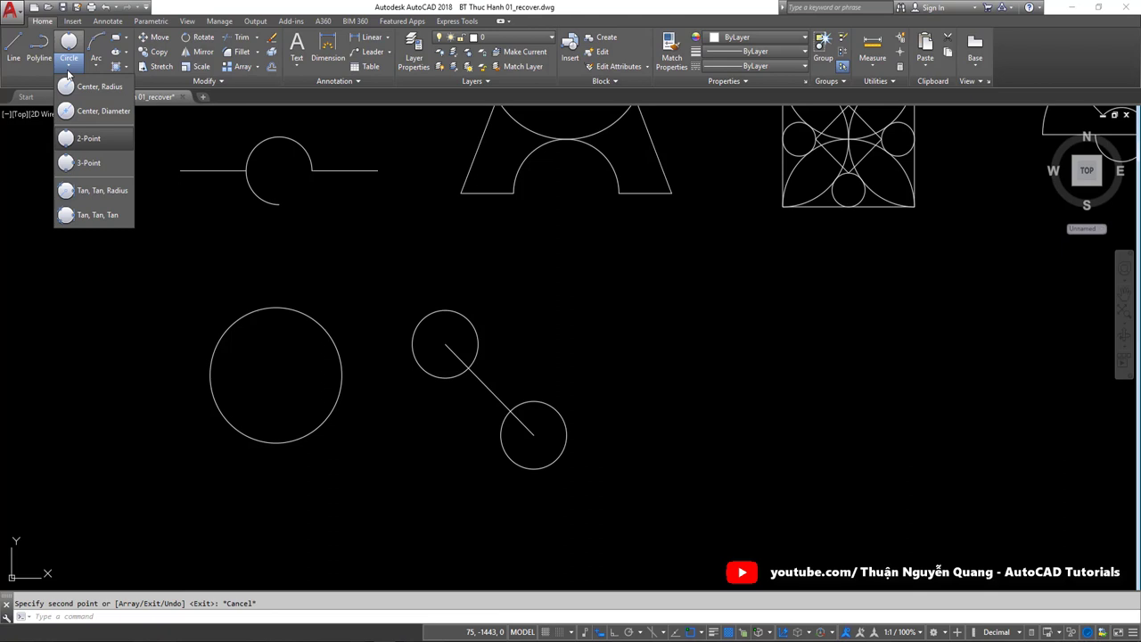
left_click(96, 193)
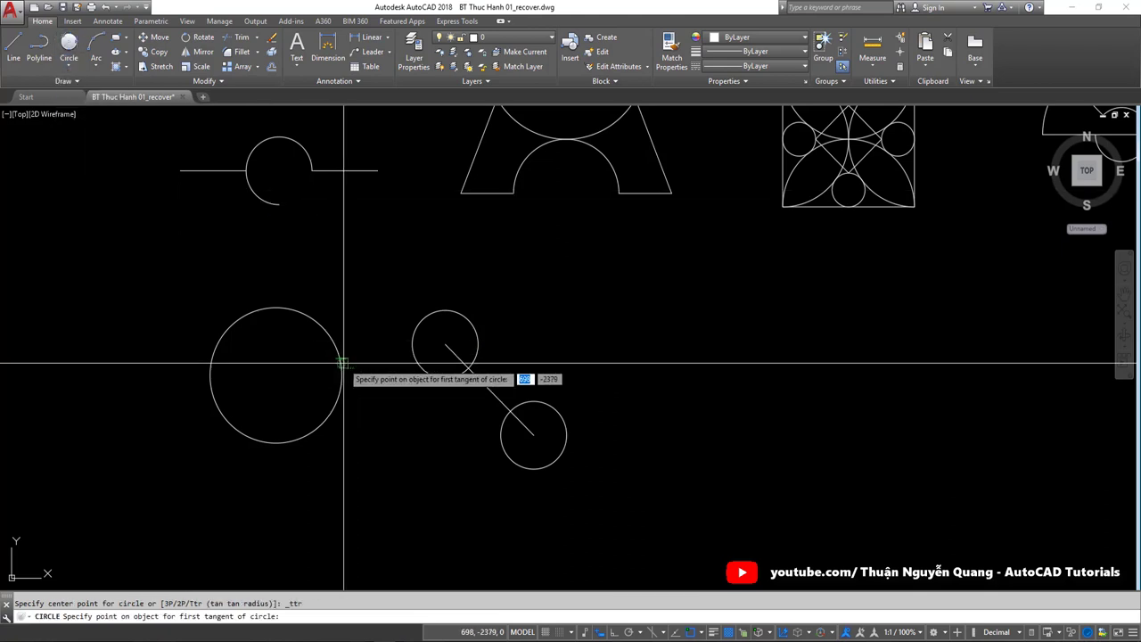
left_click(435, 378)
left_click(500, 437)
type("200")
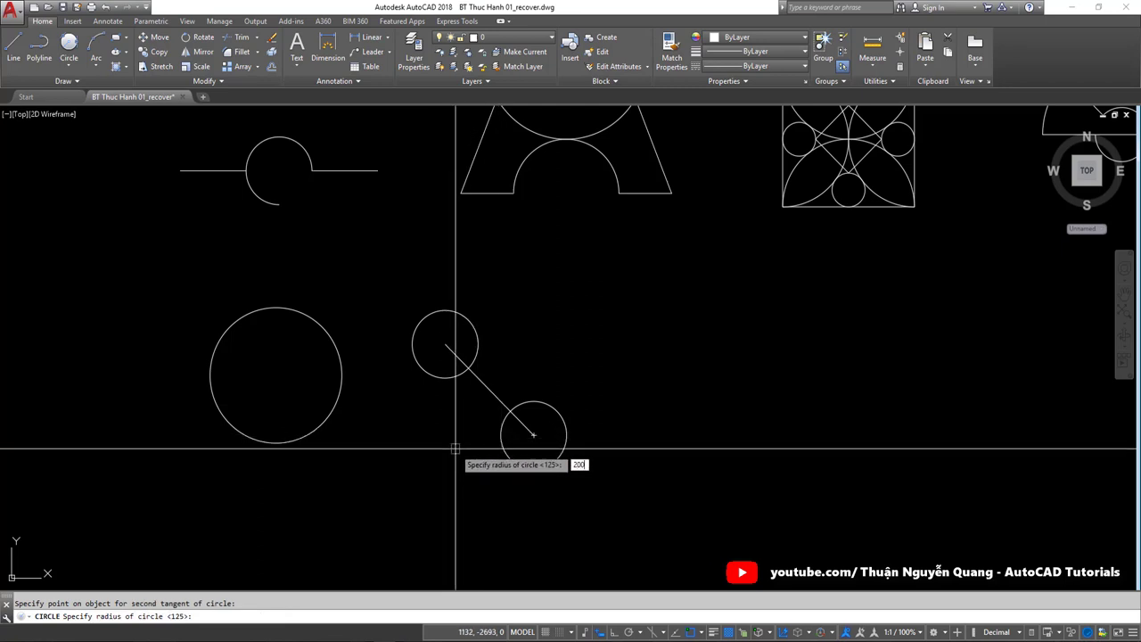
key("Return")
Step: Erase the diagonal construction line and check the reference sheet
scroll(472, 428, "up", 2)
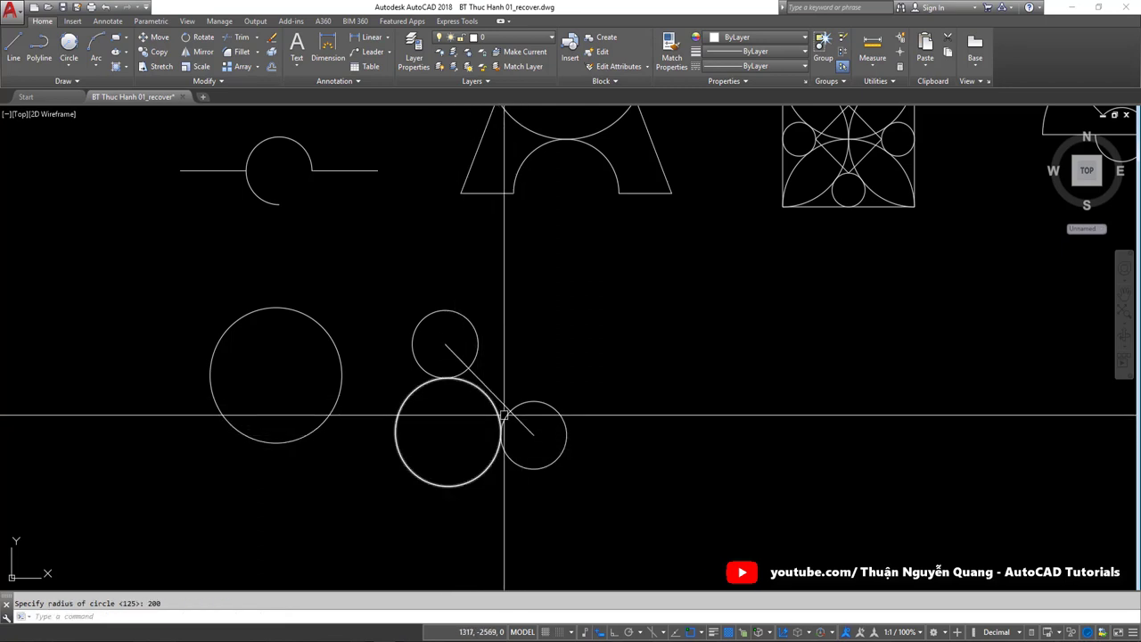
scroll(502, 395, "up", 2)
key("Delete")
scroll(502, 395, "down", 6)
key("alt+Tab")
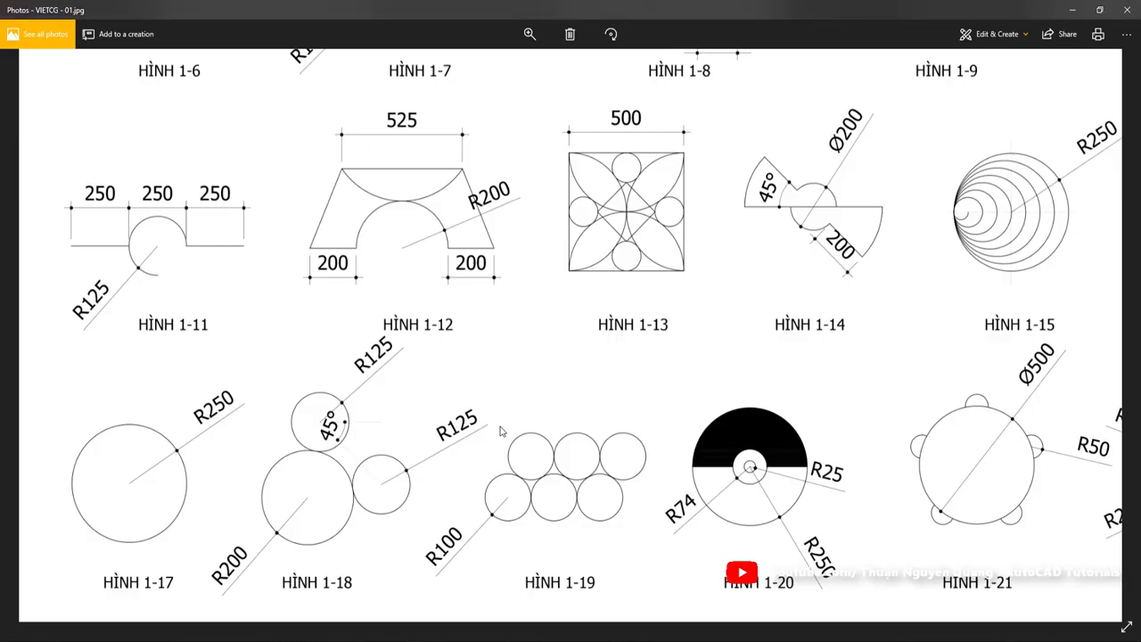
key("alt+Tab")
Step: Move the three circles beside the large HÌNH 1-17 circle
left_click(538, 474)
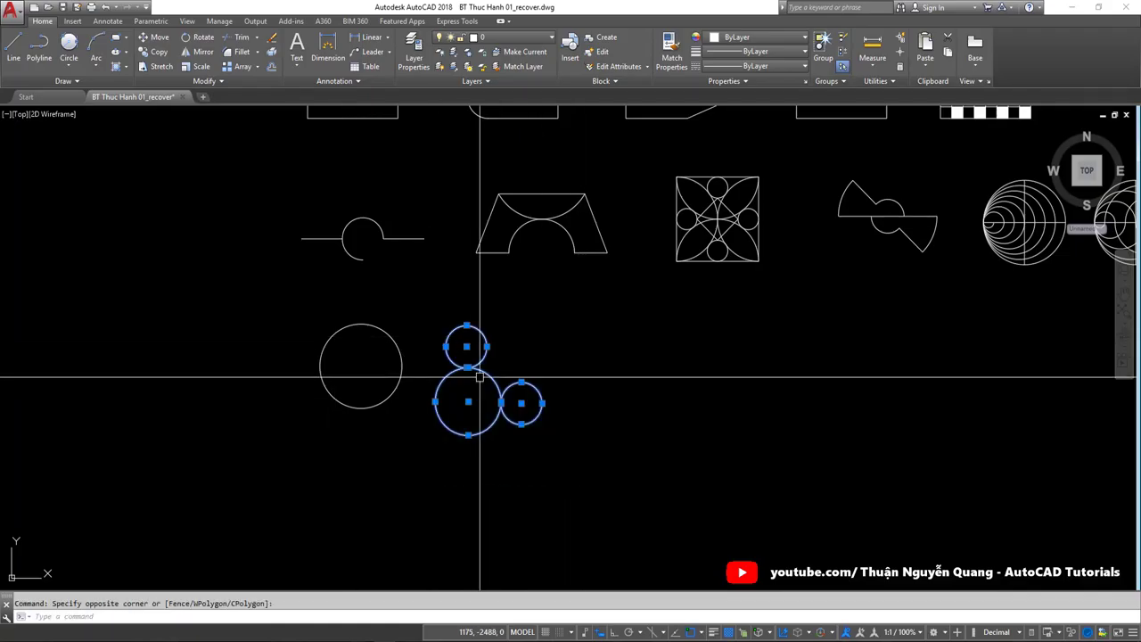
left_click(435, 348)
type("m")
key("Return")
left_click(468, 403)
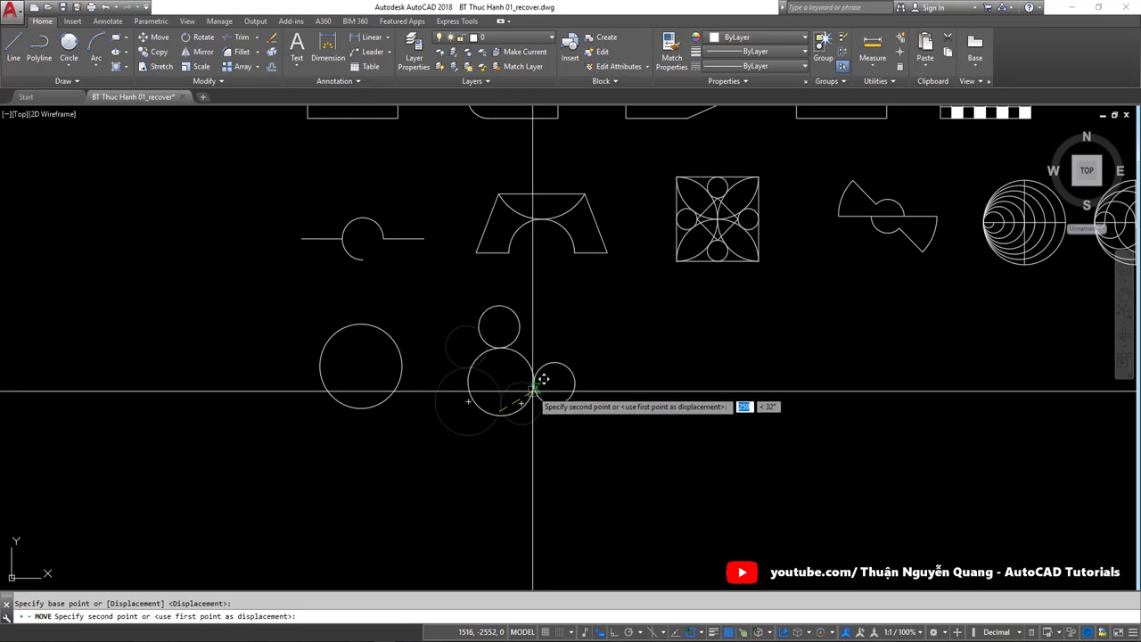
left_click(521, 405)
scroll(523, 388, "down", 3)
scroll(446, 437, "down", 1)
key("alt+Tab")
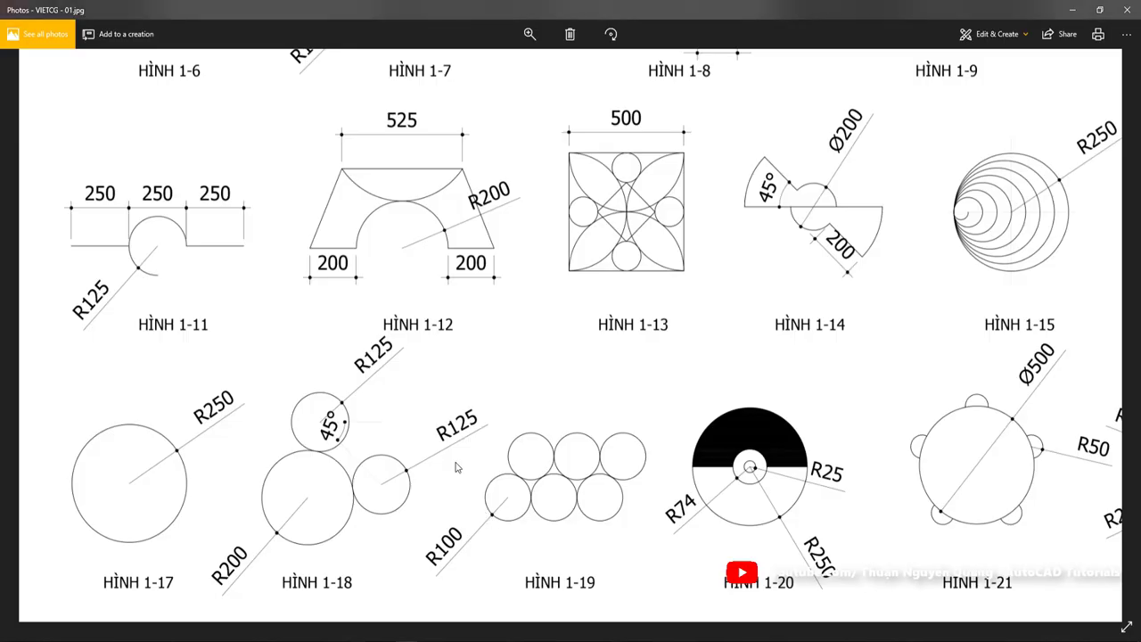
scroll(456, 467, "down", 2)
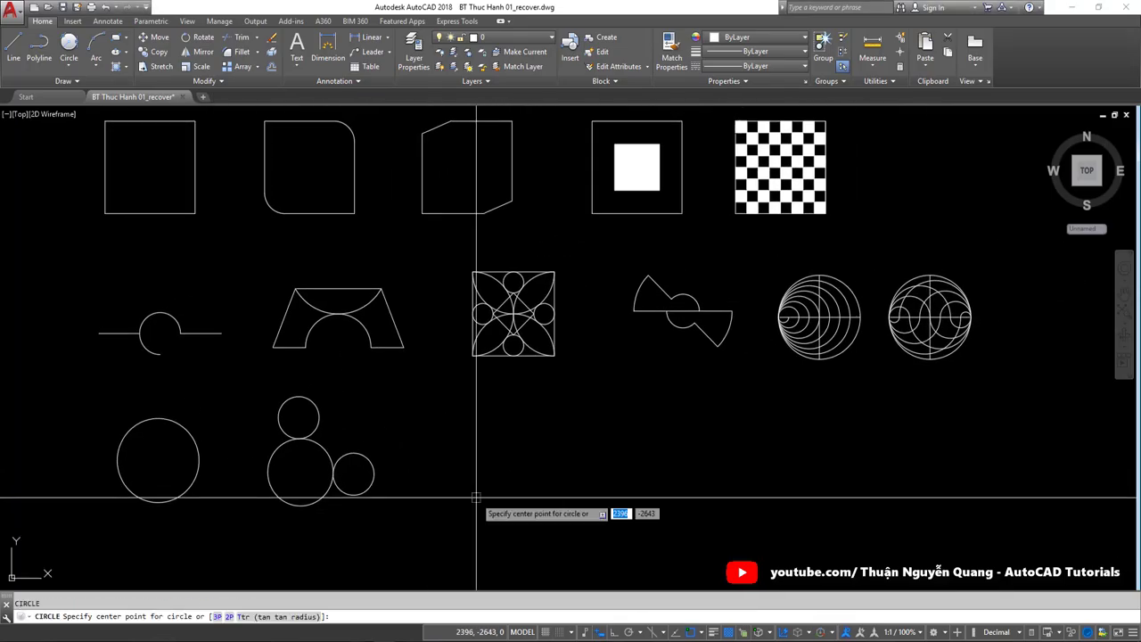
Step: Draw a radius-100 circle to the right of the HÌNH 1-18 group
left_click(476, 491)
type("100")
key("Return")
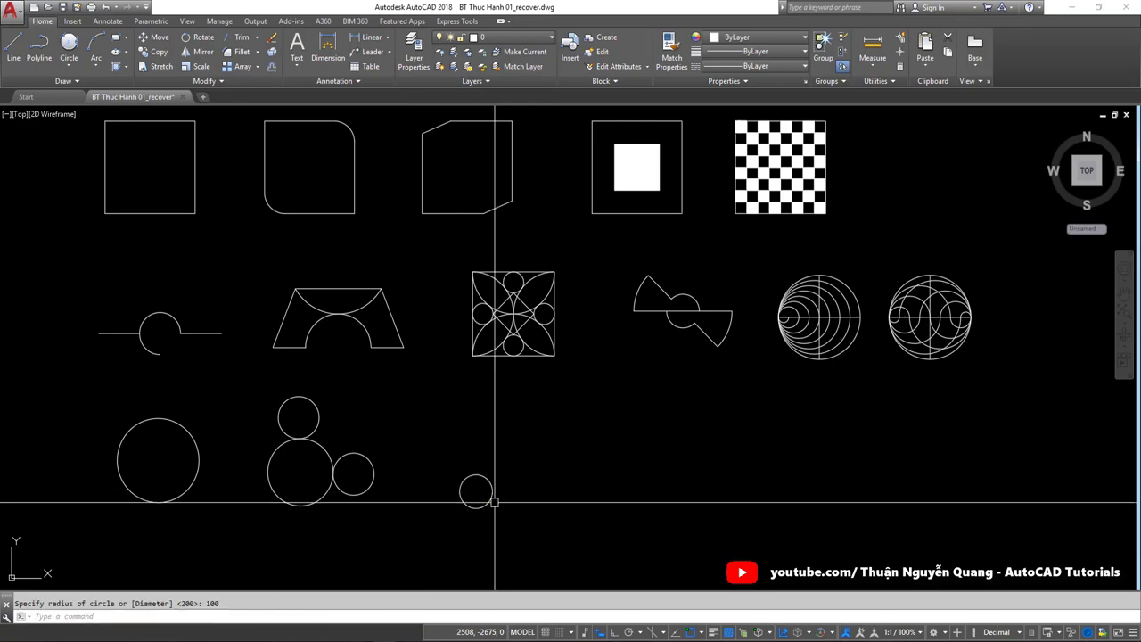
key("alt+Tab")
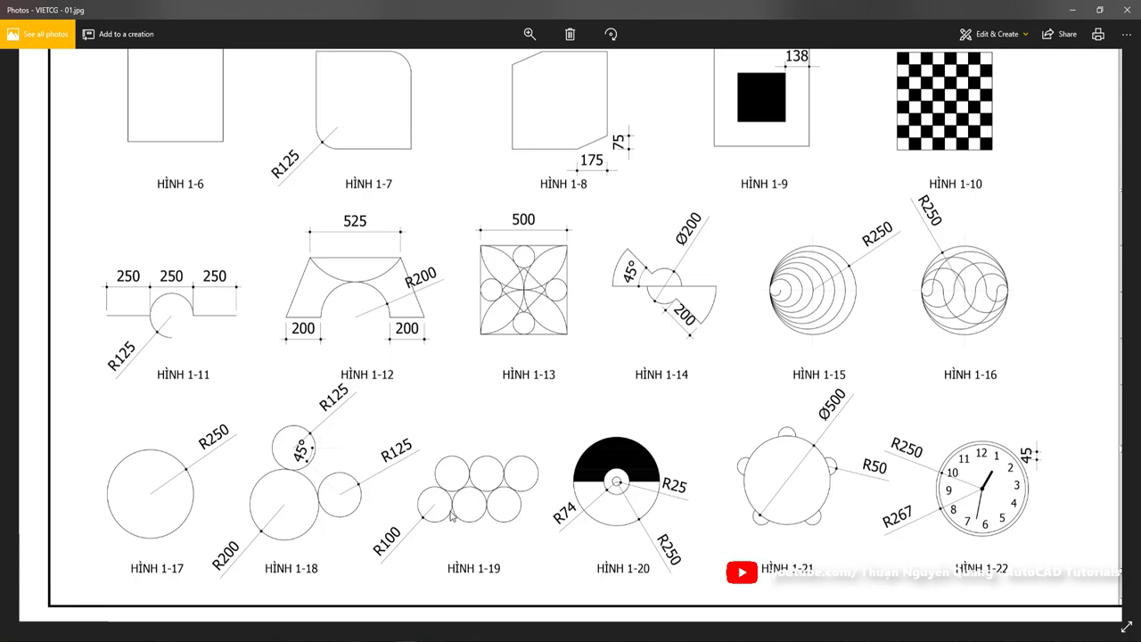
key("alt+Tab")
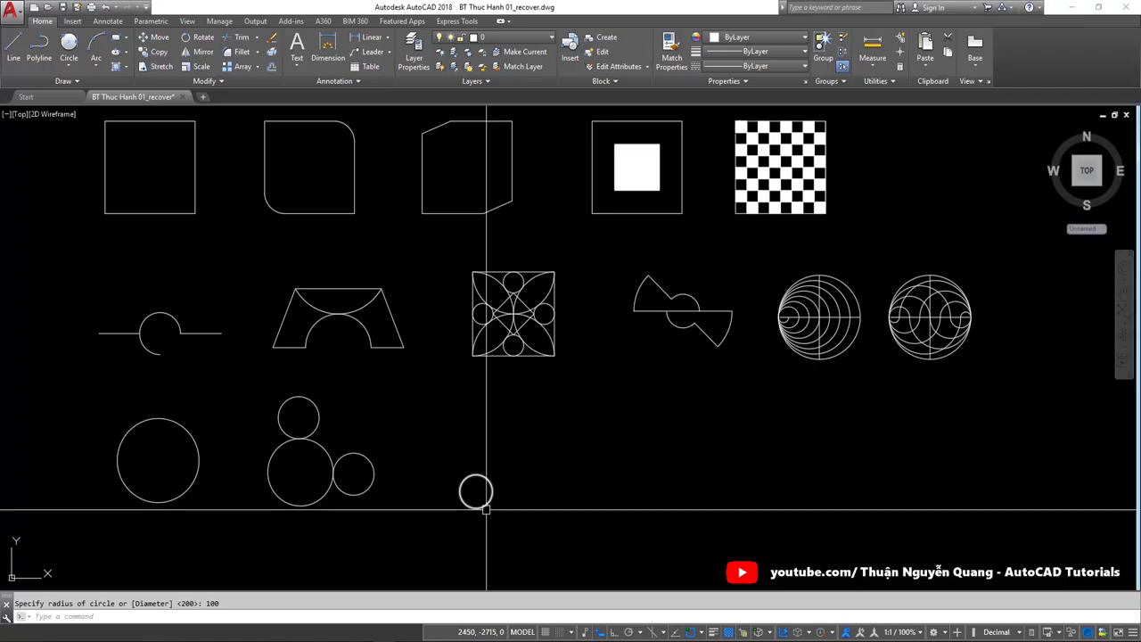
left_click(462, 503)
left_click(460, 499)
key("space")
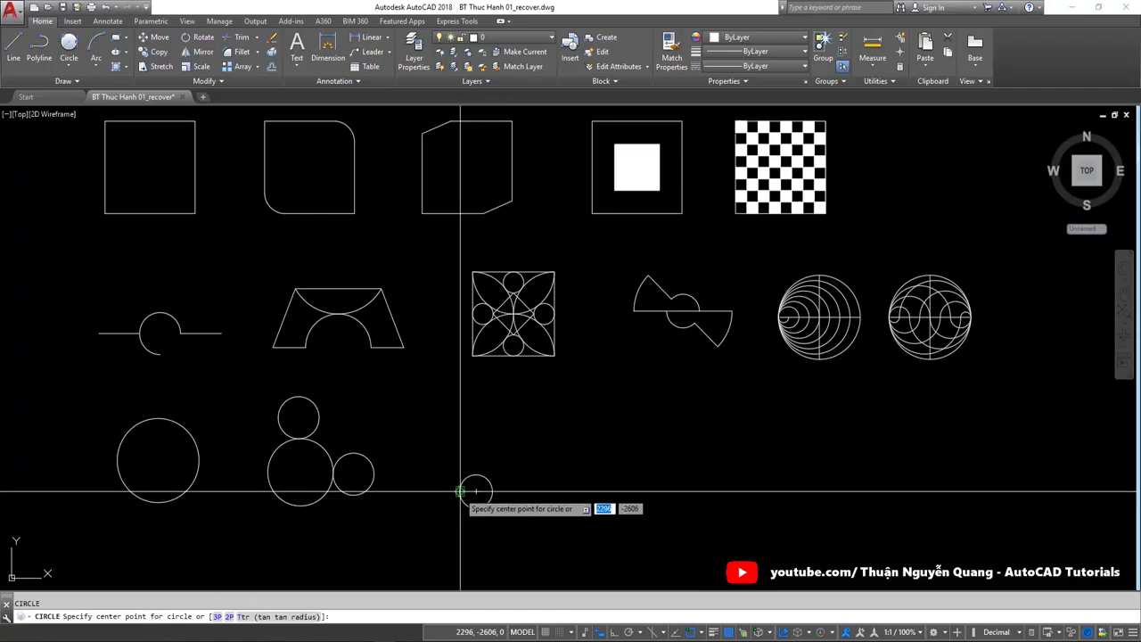
key("Escape")
Step: Copy the R100 circle twice to form a row of three touching circles
left_click(558, 466)
left_click(484, 537)
type("co")
key("space")
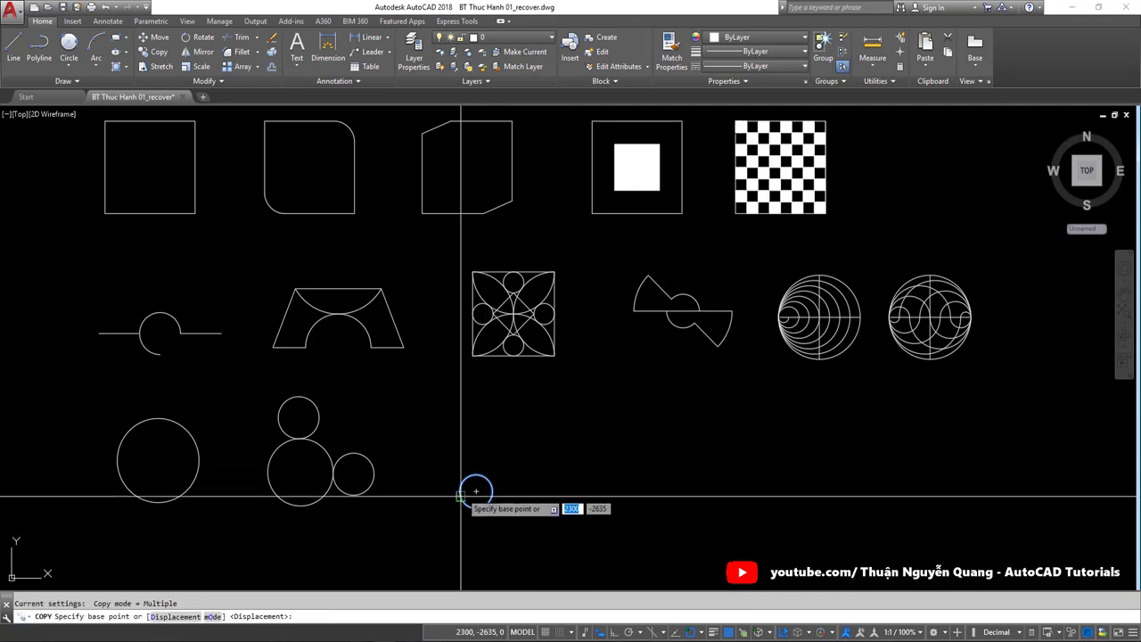
left_click(460, 491)
left_click(492, 491)
left_click(526, 491)
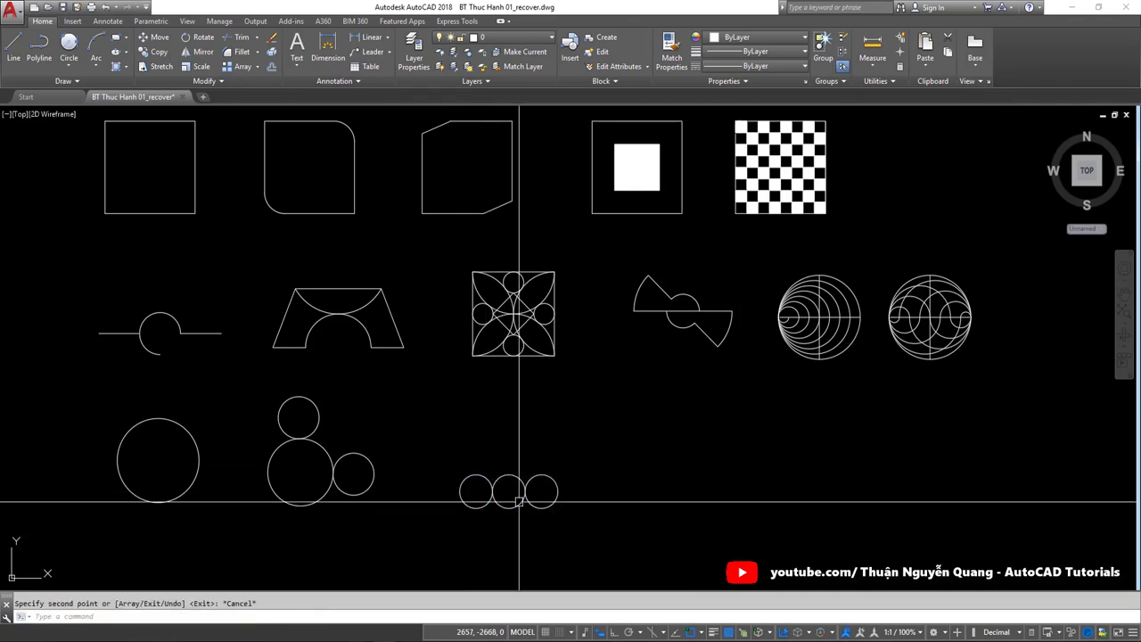
key("alt+Tab")
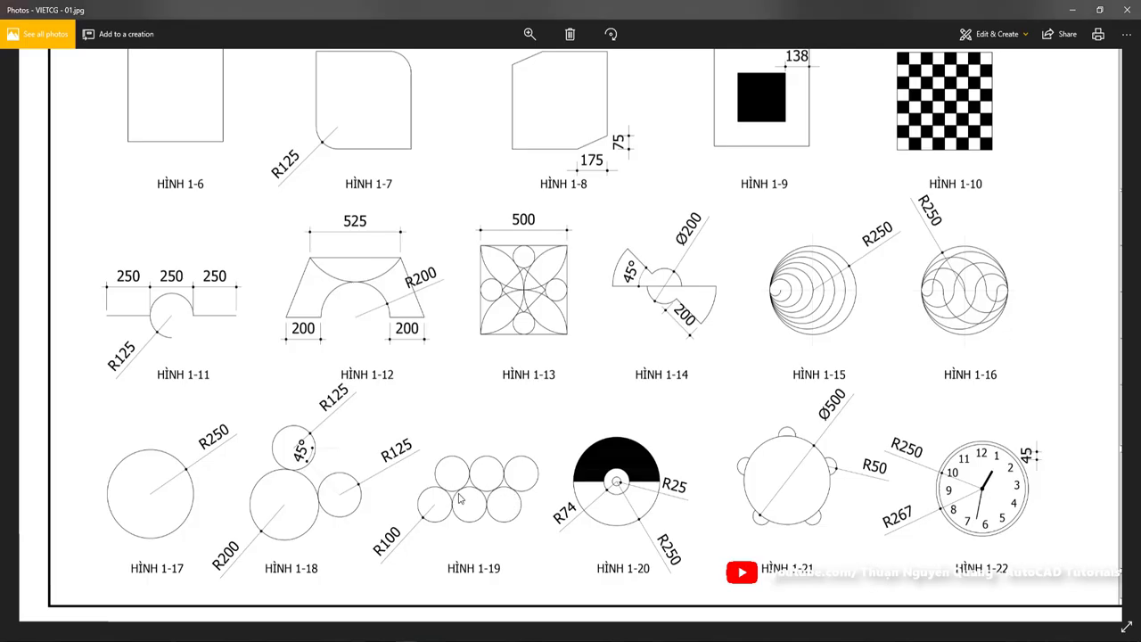
Step: Draw a radius-100 circle tangent to two of the lower circles
scroll(460, 497, "up", 2)
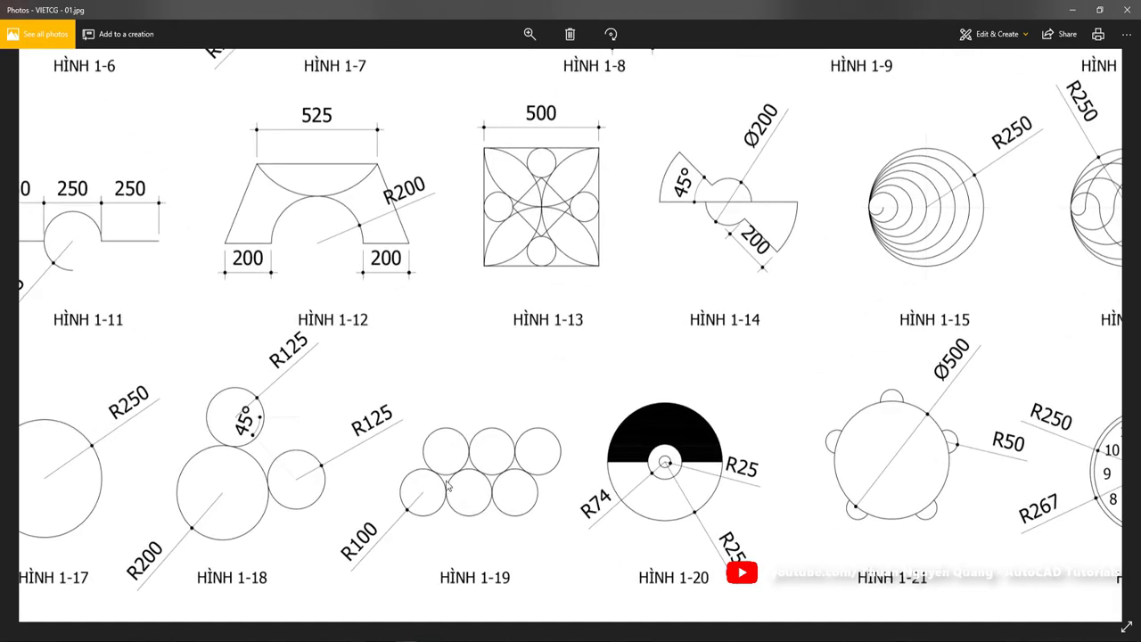
key("alt+Tab")
scroll(469, 489, "up", 3)
left_click(69, 67)
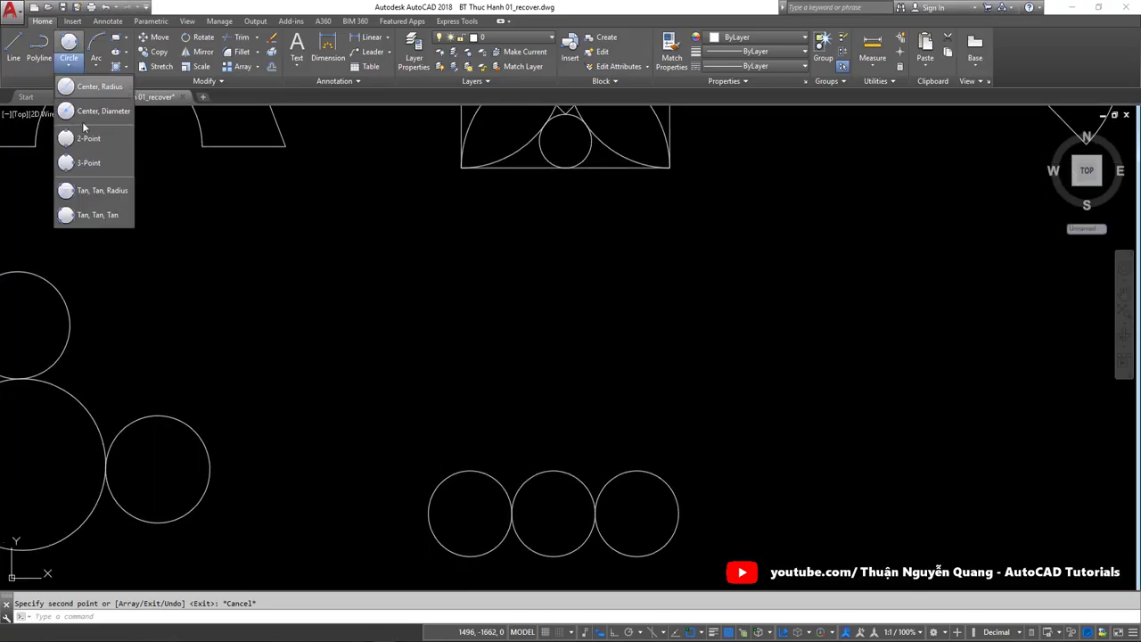
left_click(91, 193)
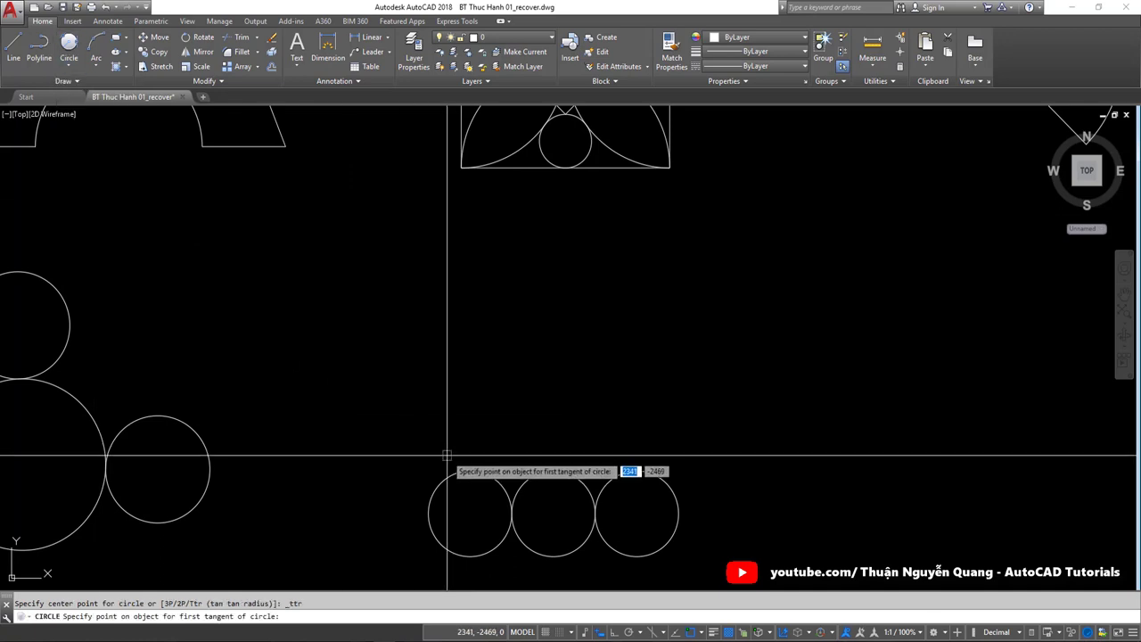
left_click(477, 471)
left_click(527, 479)
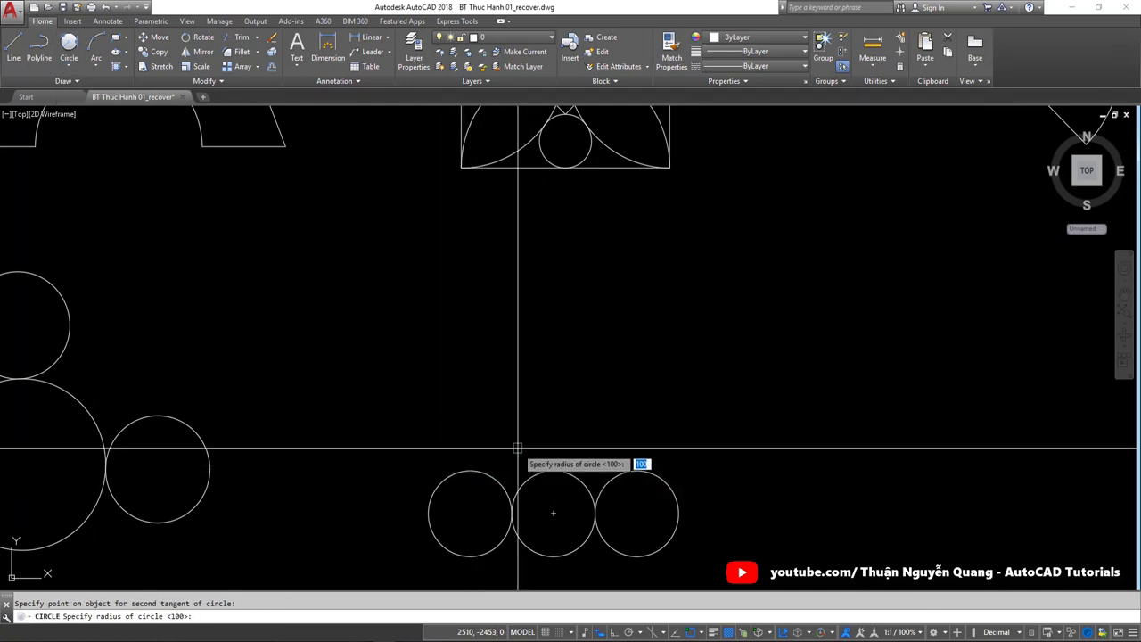
key("Return")
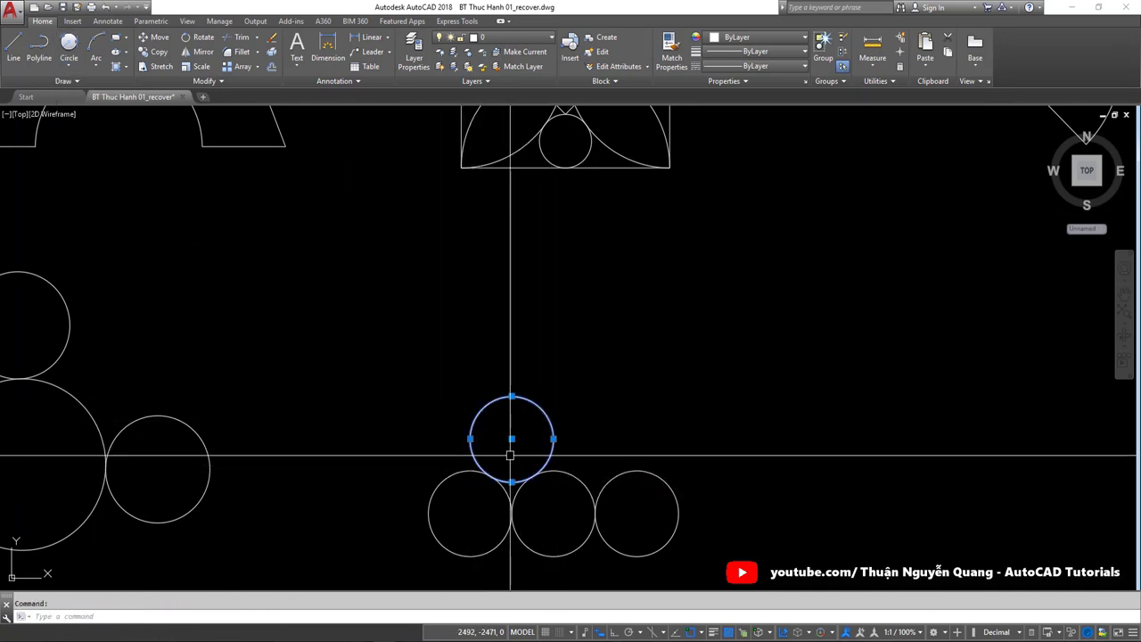
Step: Copy the new top circle to its right
type("o")
key("Return")
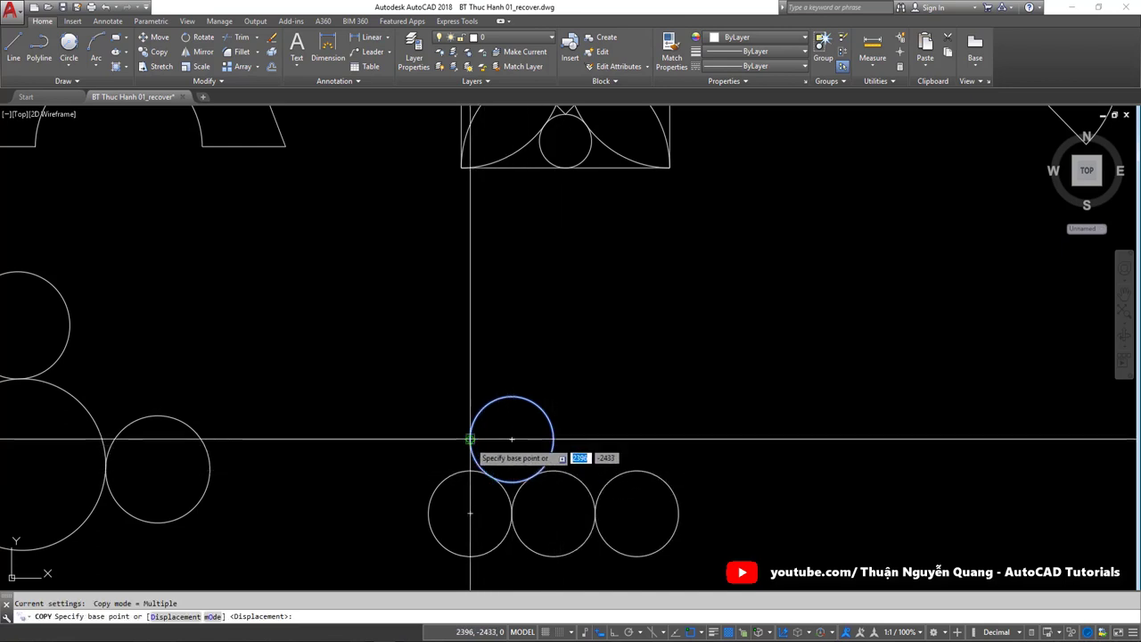
left_click(470, 438)
left_click(554, 441)
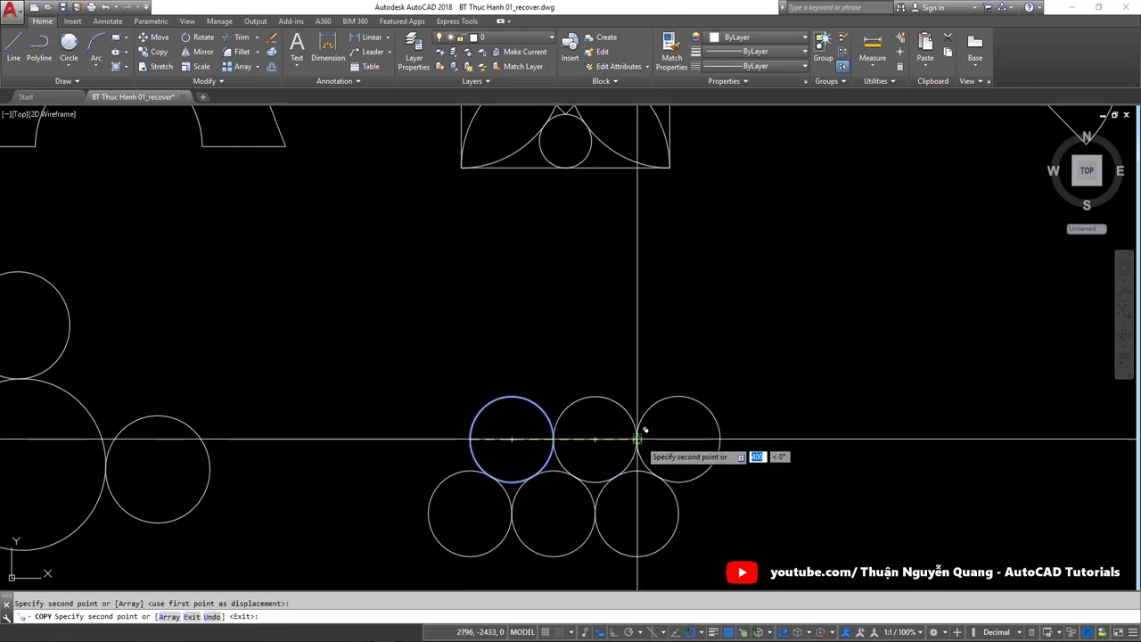
Step: Move all six circles into line beside HÌNH 1-18
scroll(648, 463, "down", 3)
scroll(657, 407, "up", 1)
key("Return")
left_click_drag(695, 499, 529, 394)
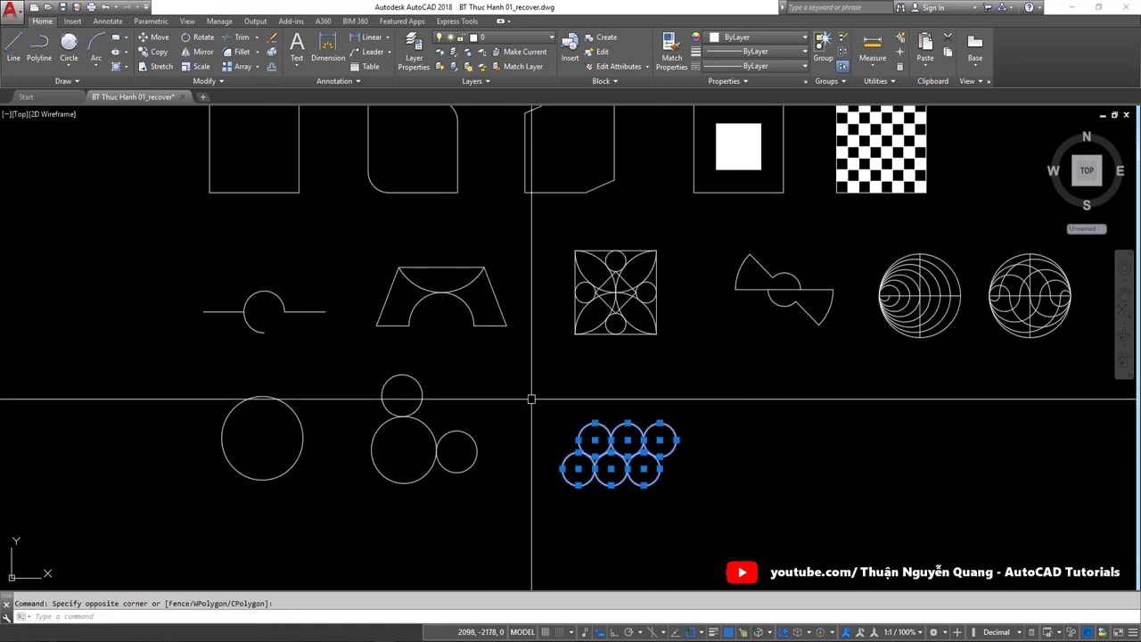
left_click(154, 36)
left_click(633, 467)
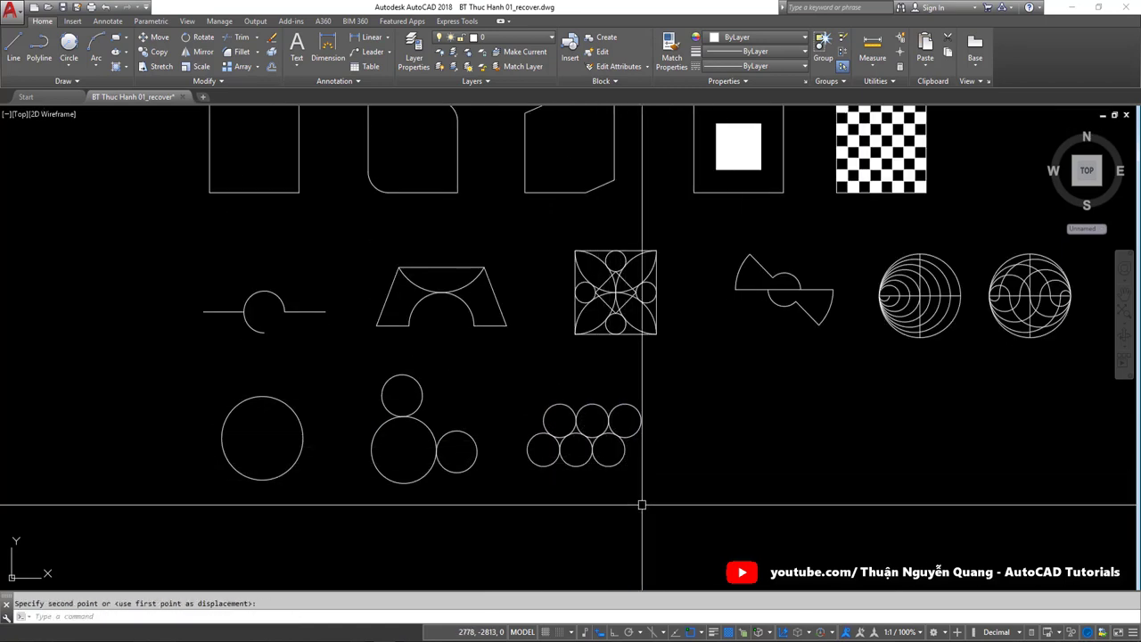
key("alt+Tab")
scroll(426, 497, "down", 3)
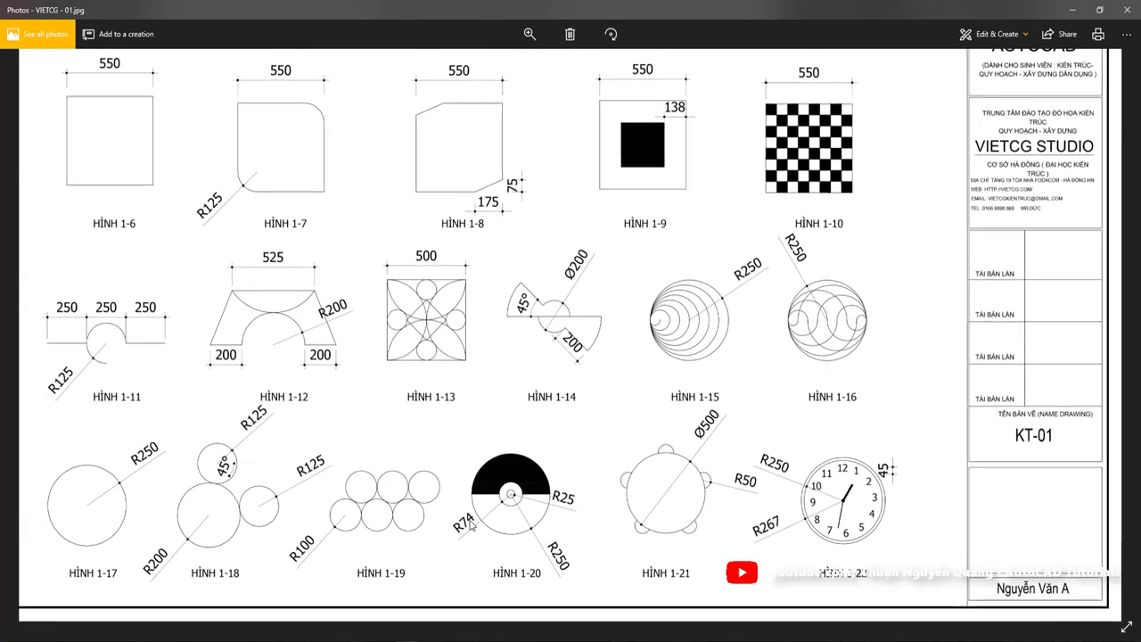
Step: Zoom into HÌNH 1-20 and mark its R250, R74 and R25 radii, then clear the marks
scroll(535, 582, "up", 2)
scroll(534, 582, "up", 2)
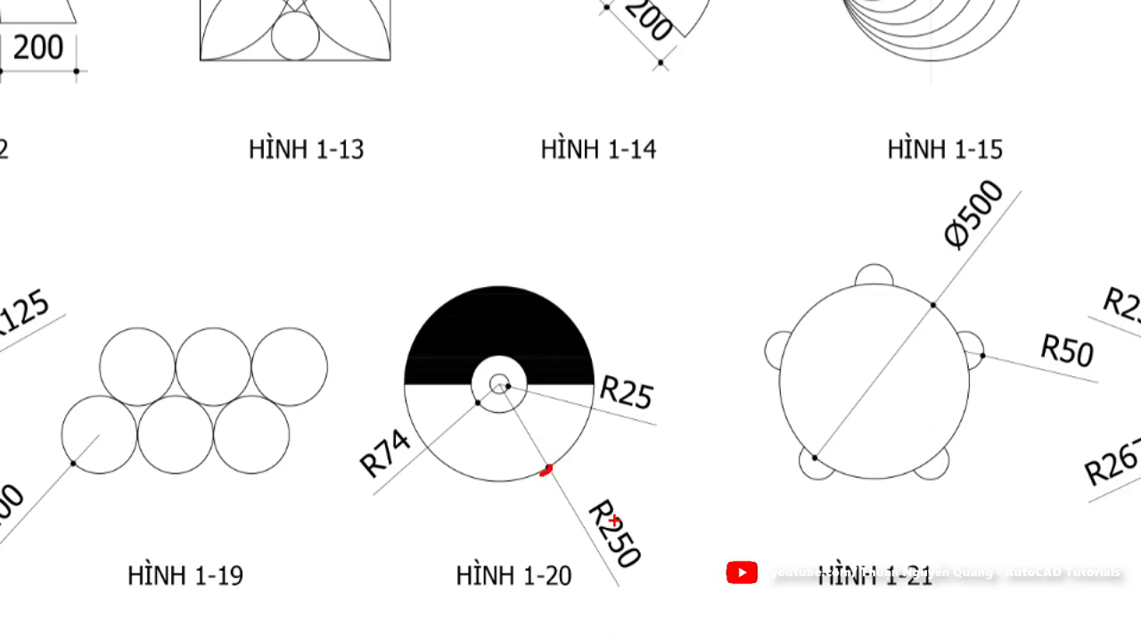
left_click_drag(567, 508, 603, 583)
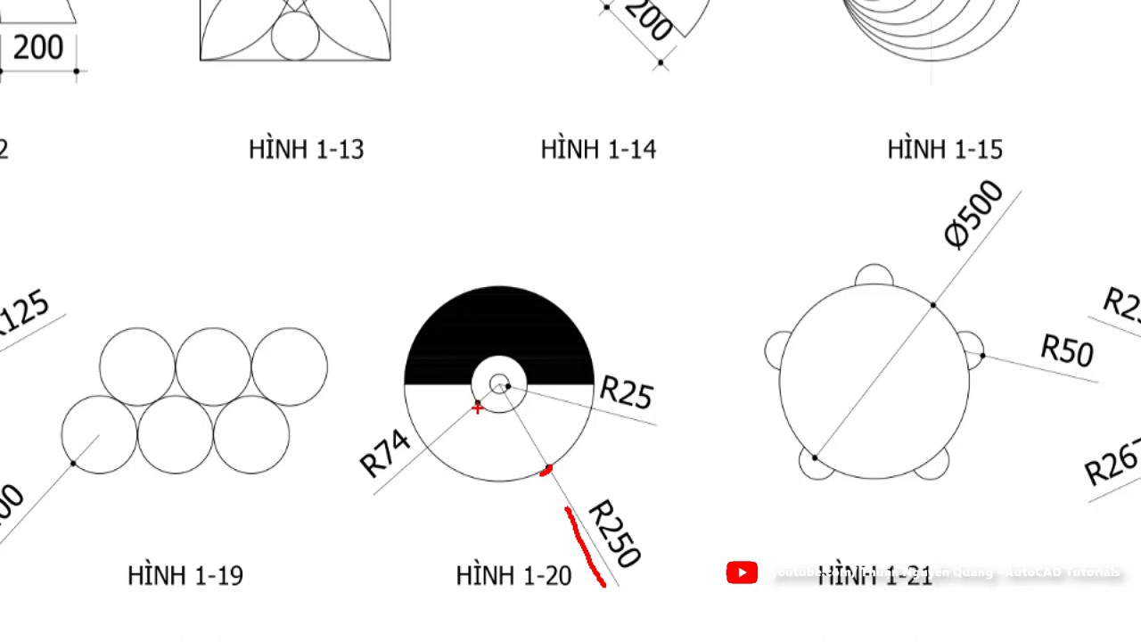
left_click_drag(467, 413, 395, 470)
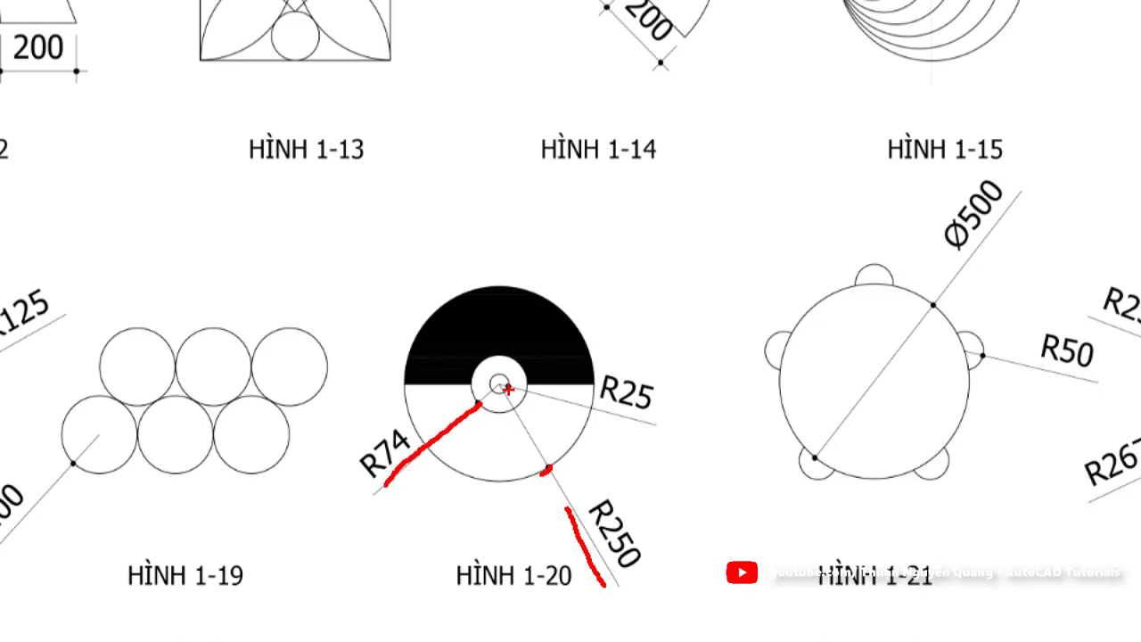
left_click_drag(508, 389, 627, 405)
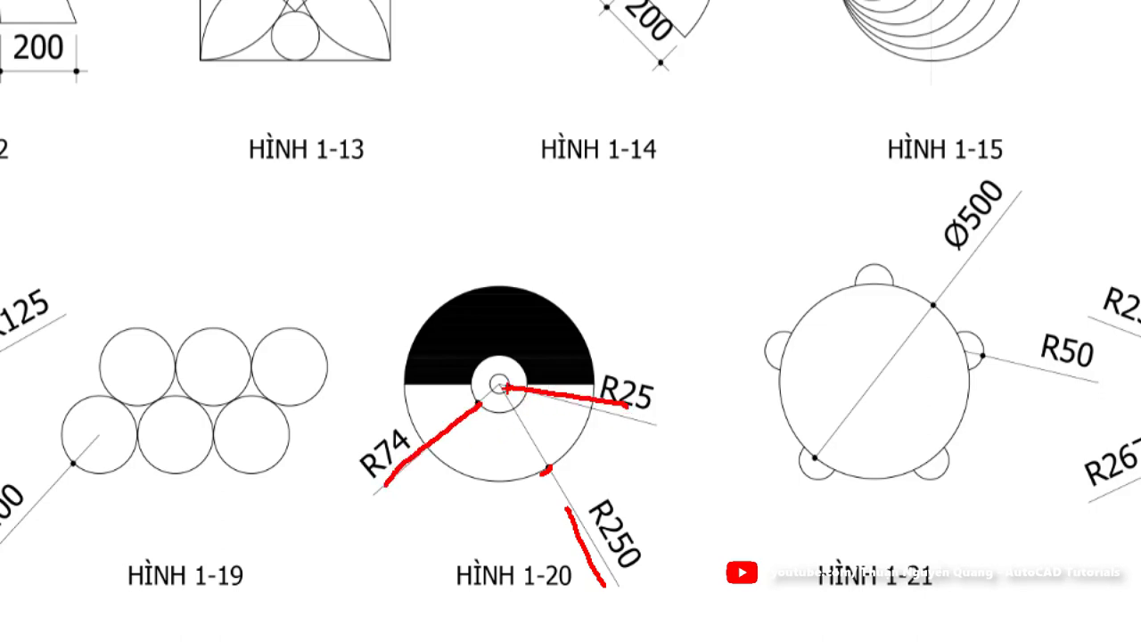
key("Escape")
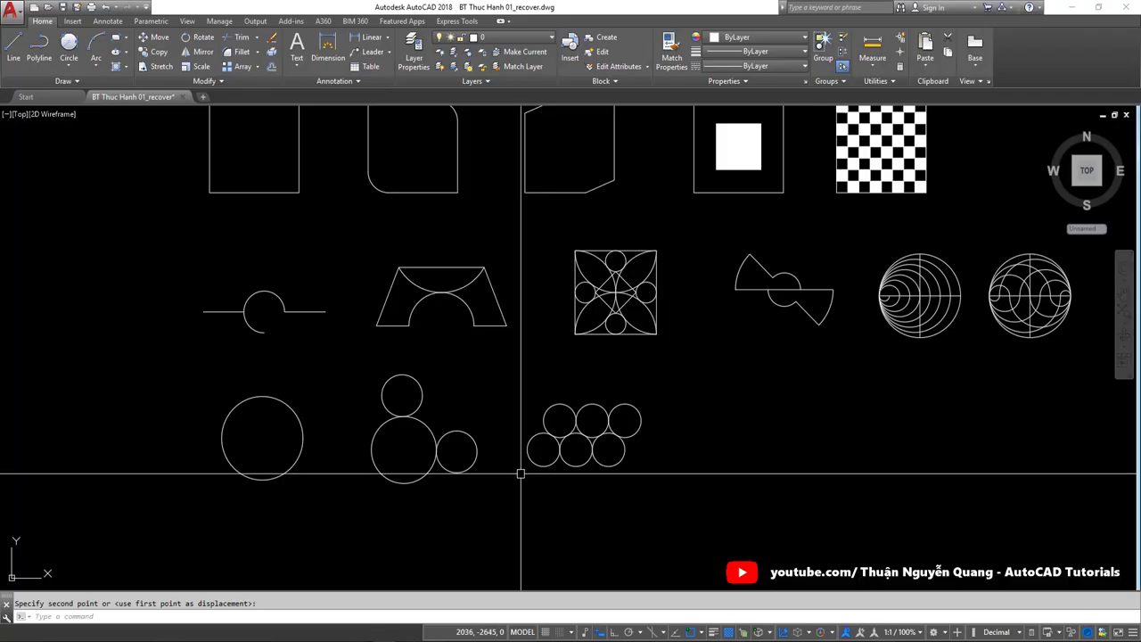
middle_click_drag(522, 470, 282, 471)
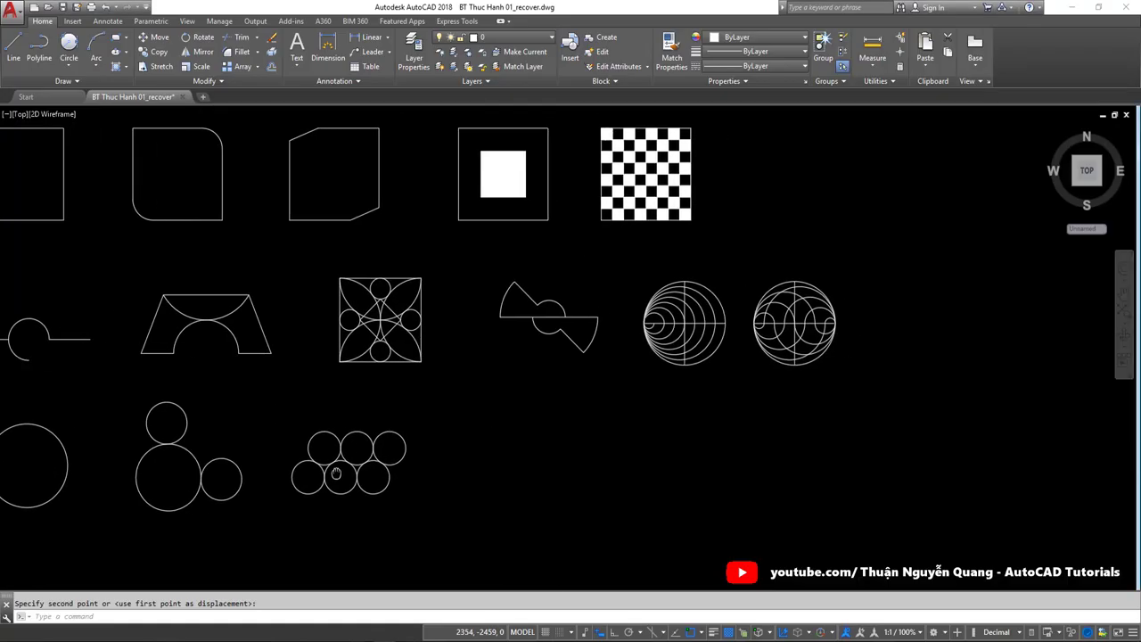
Step: Draw a radius-250 circle in empty drawing space
left_click(507, 459)
type("250")
key("Return")
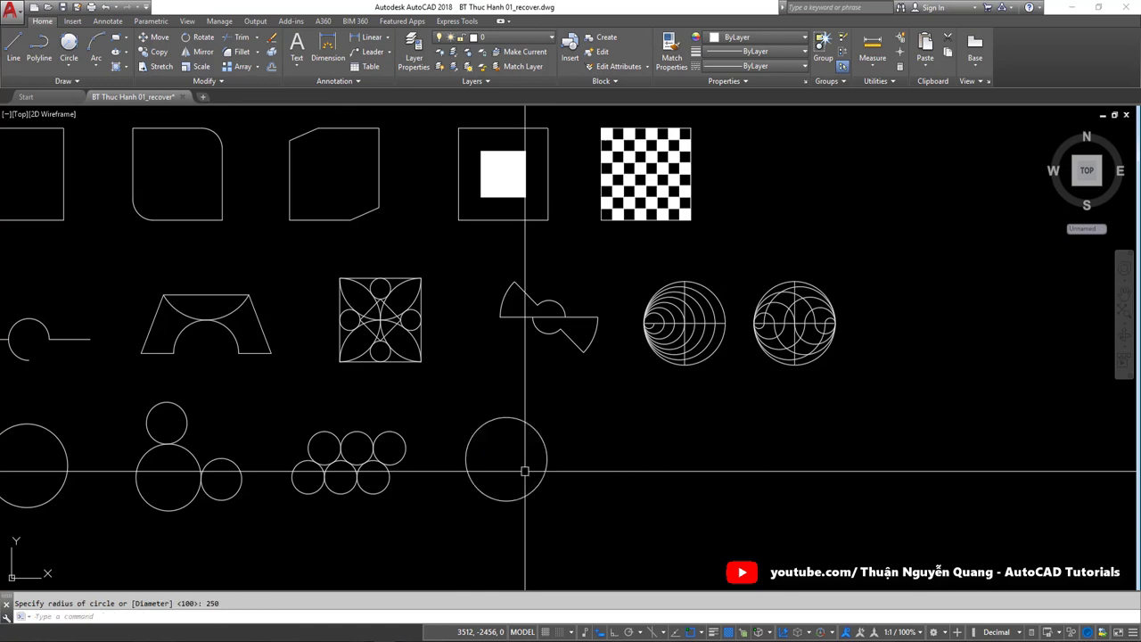
scroll(525, 463, "up", 4)
Step: Add concentric radius-74 and radius-25 circles at the same centre
key("Return")
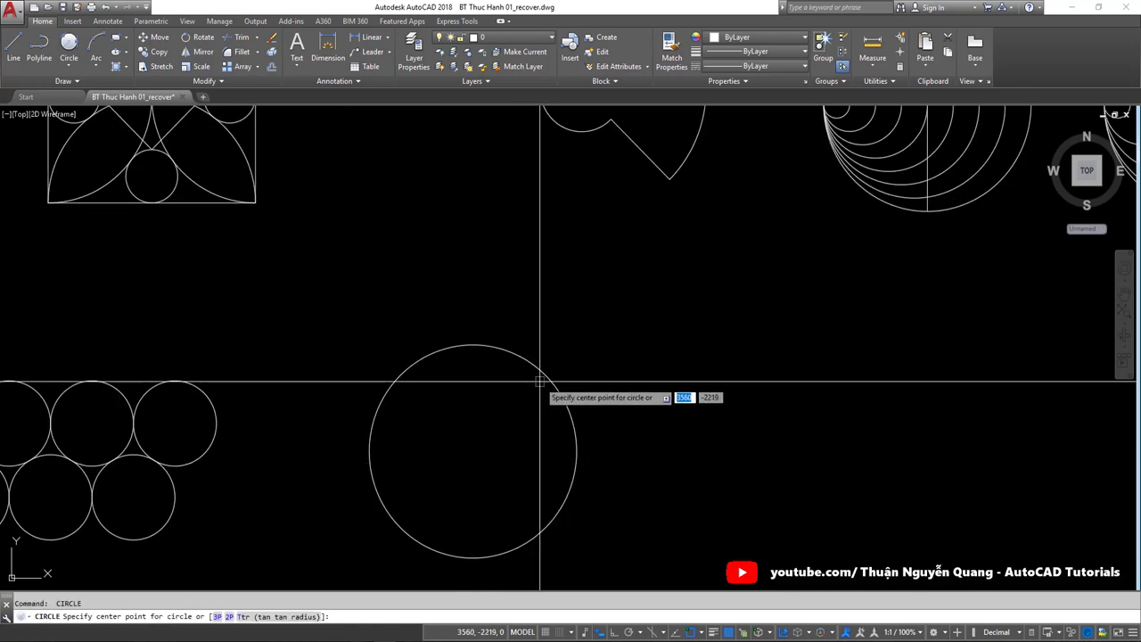
left_click(473, 451)
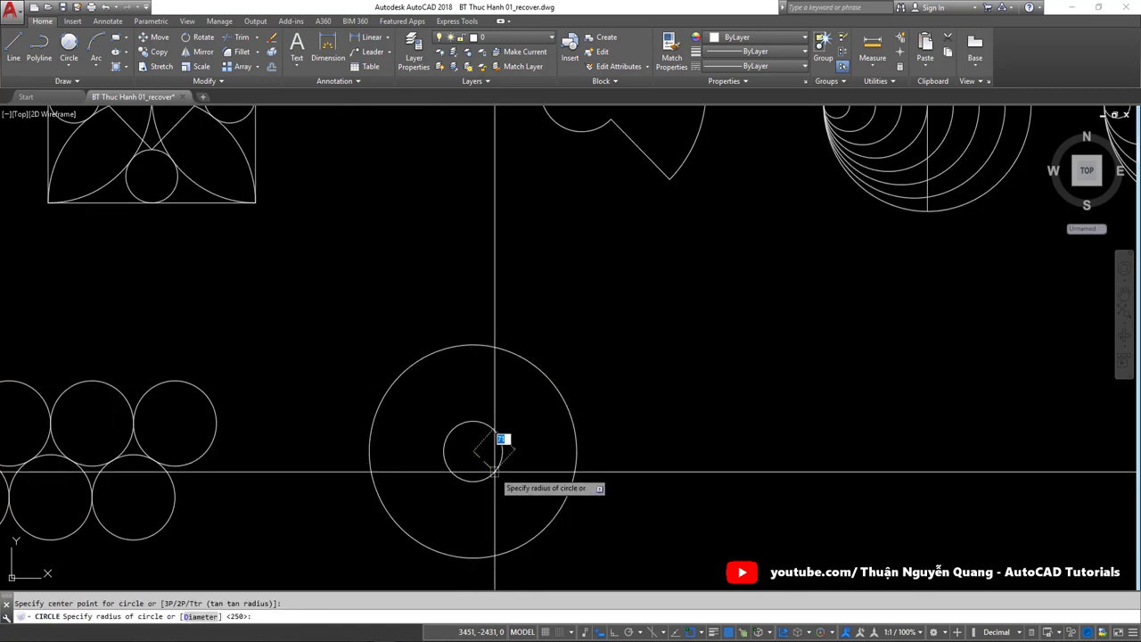
type("0")
key("Return")
key("Return")
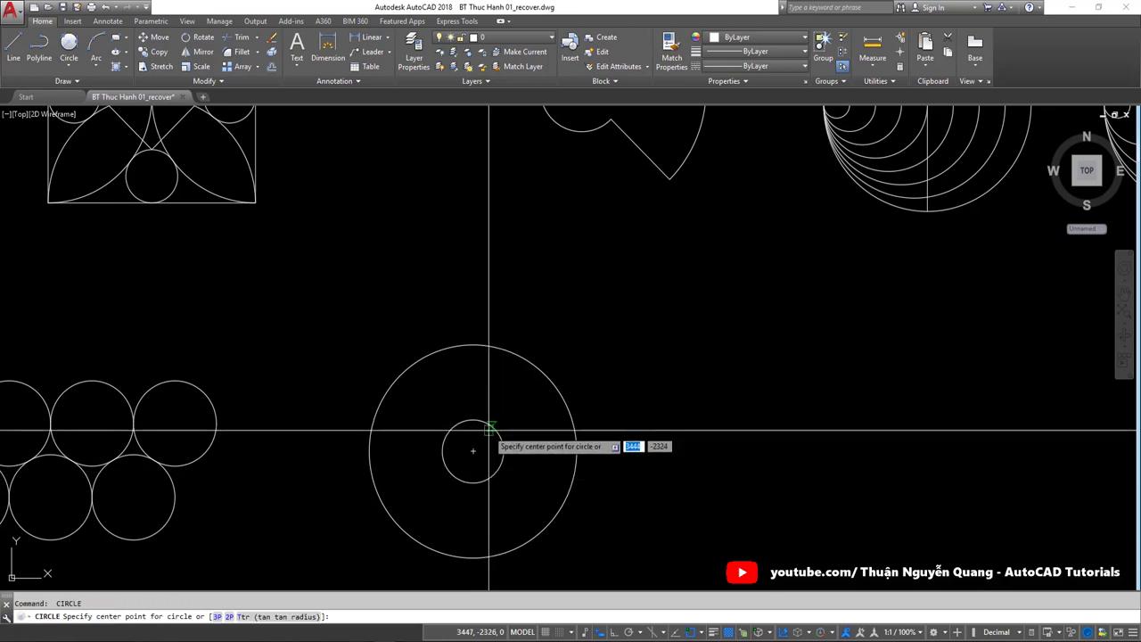
left_click(473, 452)
type("25")
Step: Draw a horizontal diameter line across the R250 circle between its quadrants
key("Return")
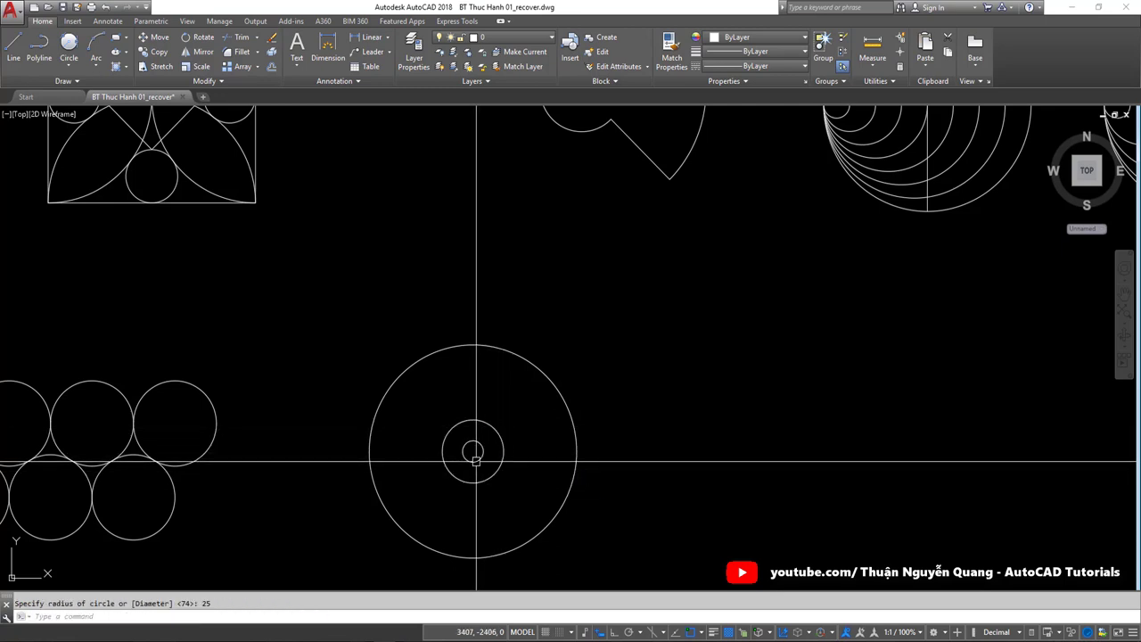
key("l")
key("Return")
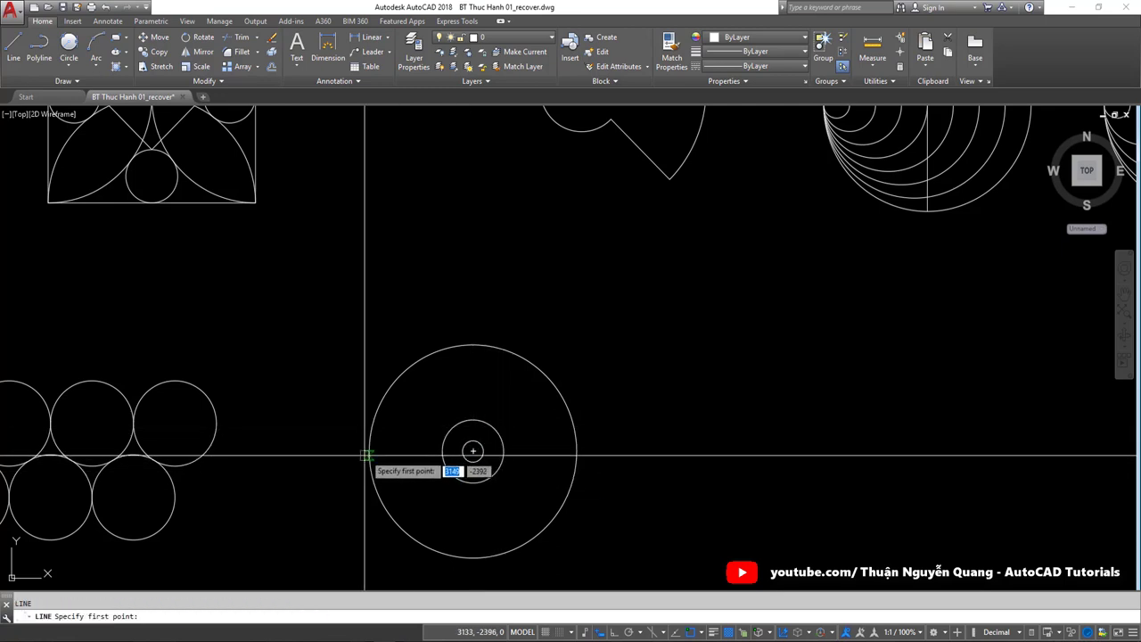
left_click(370, 452)
left_click(576, 451)
key("Escape")
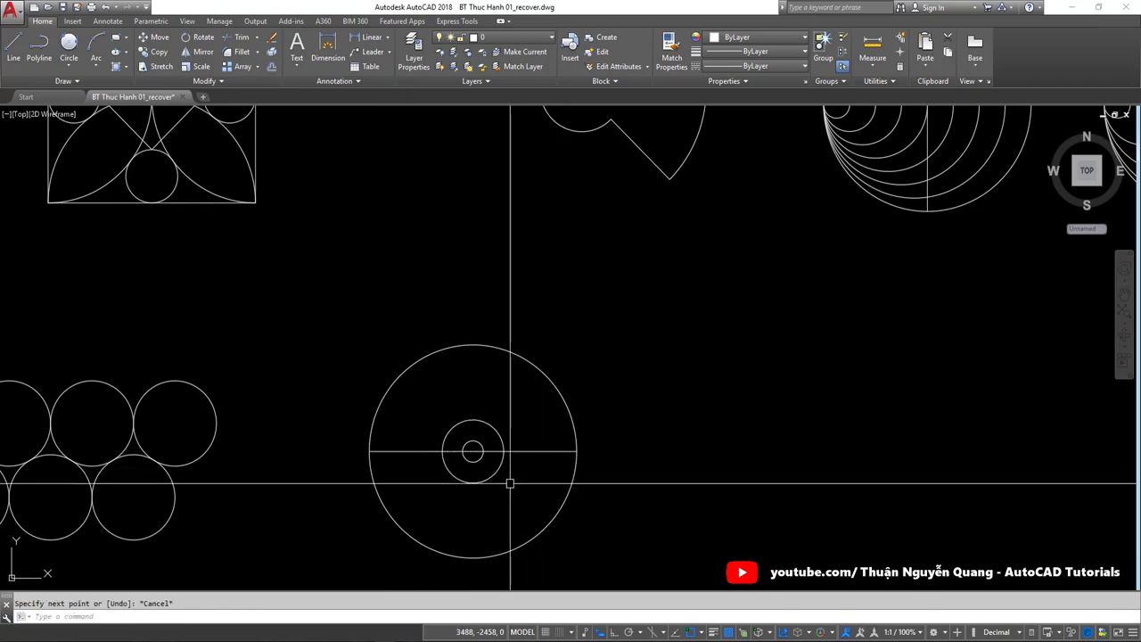
key("alt+Tab")
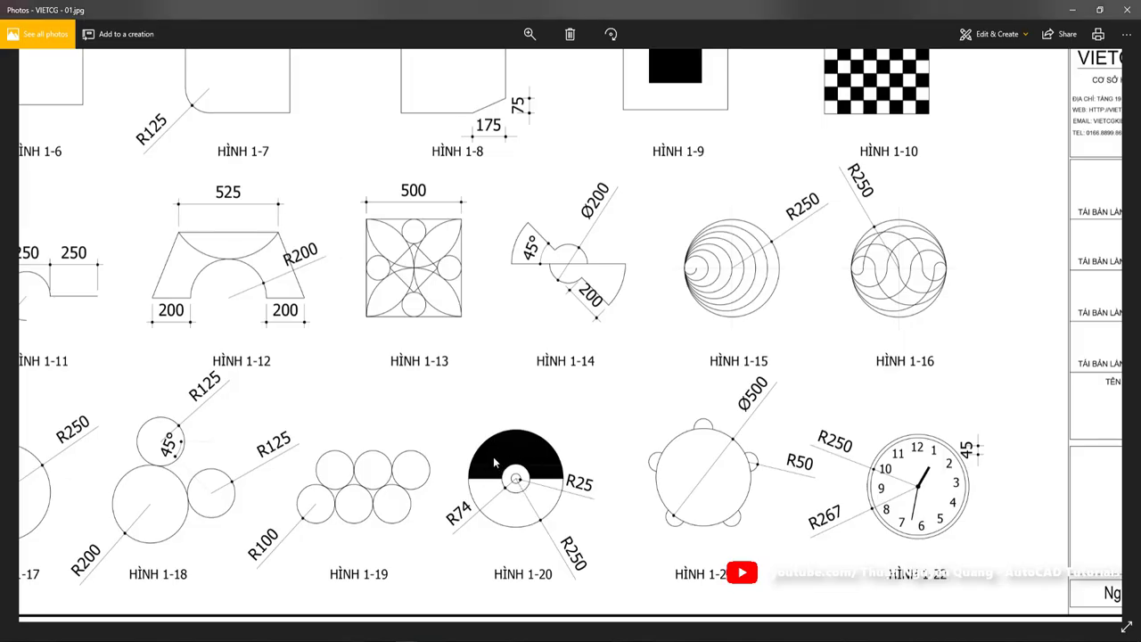
key("alt+Tab")
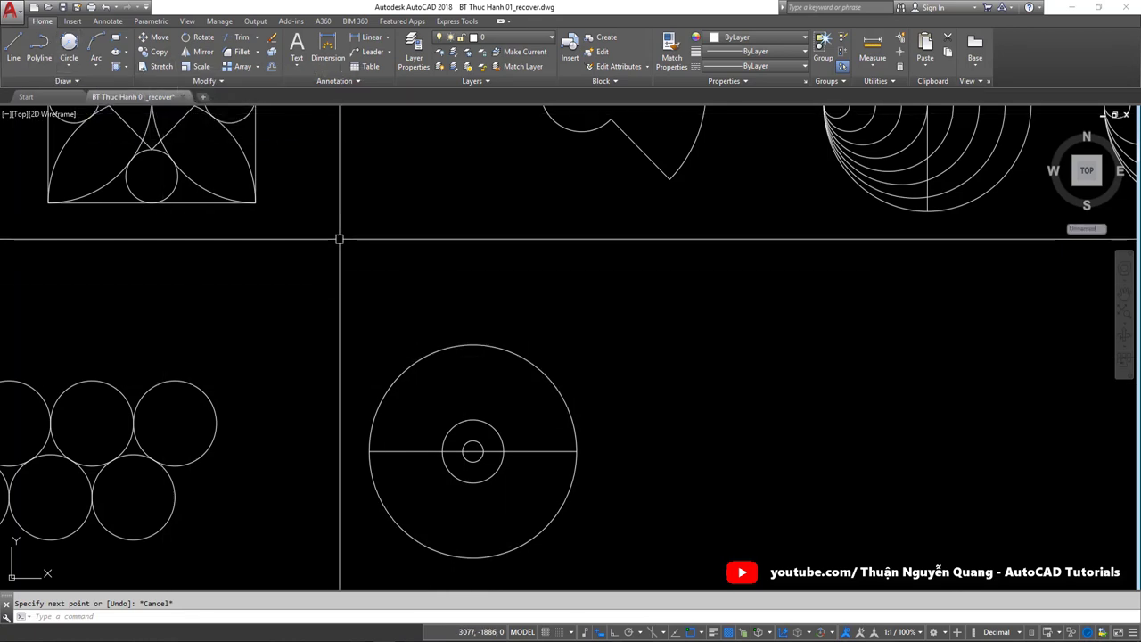
key("Return")
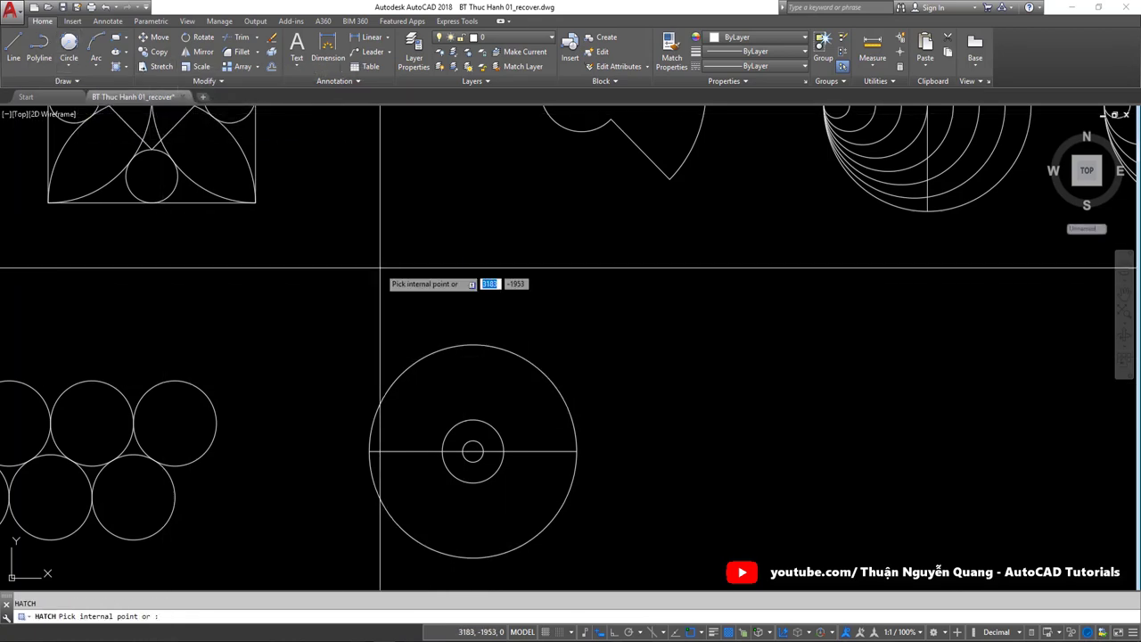
Step: Solid-fill the upper half of the large circle outside the R74 circle
left_click(110, 49)
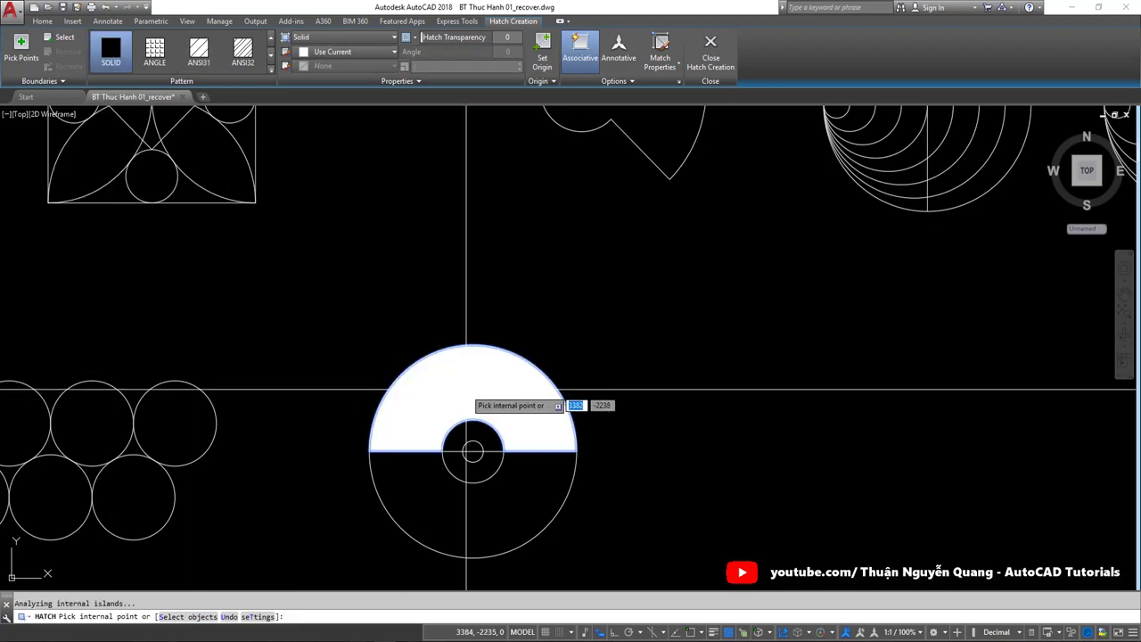
left_click(490, 412)
key("alt+Tab")
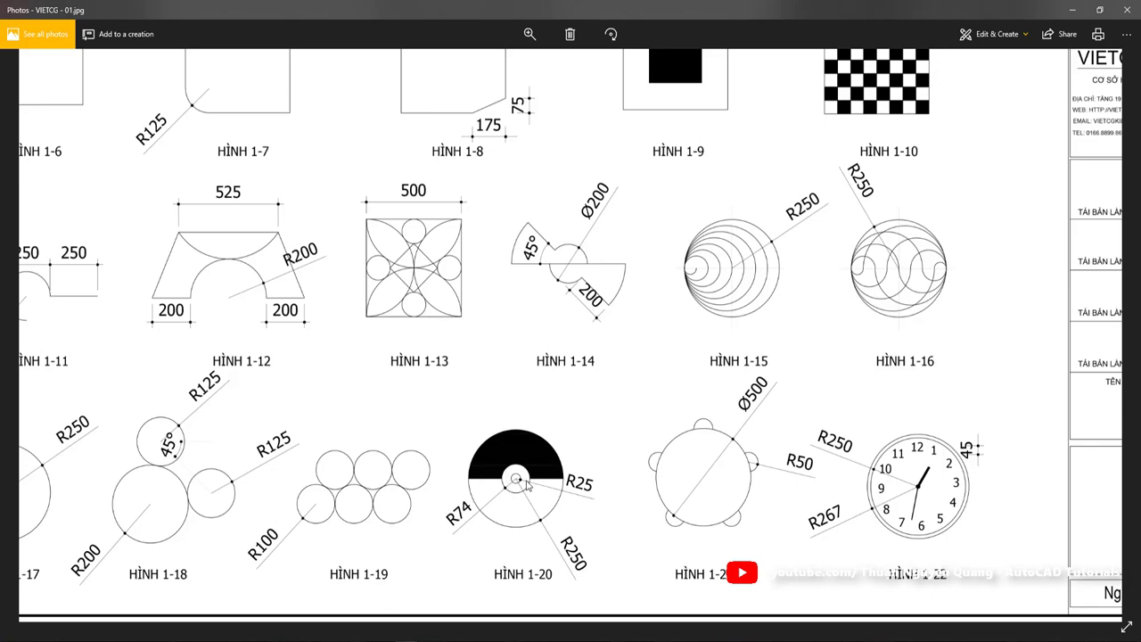
key("alt+Tab")
Step: Delete the horizontal diameter line and review the filled figure
left_click(466, 452)
key("Delete")
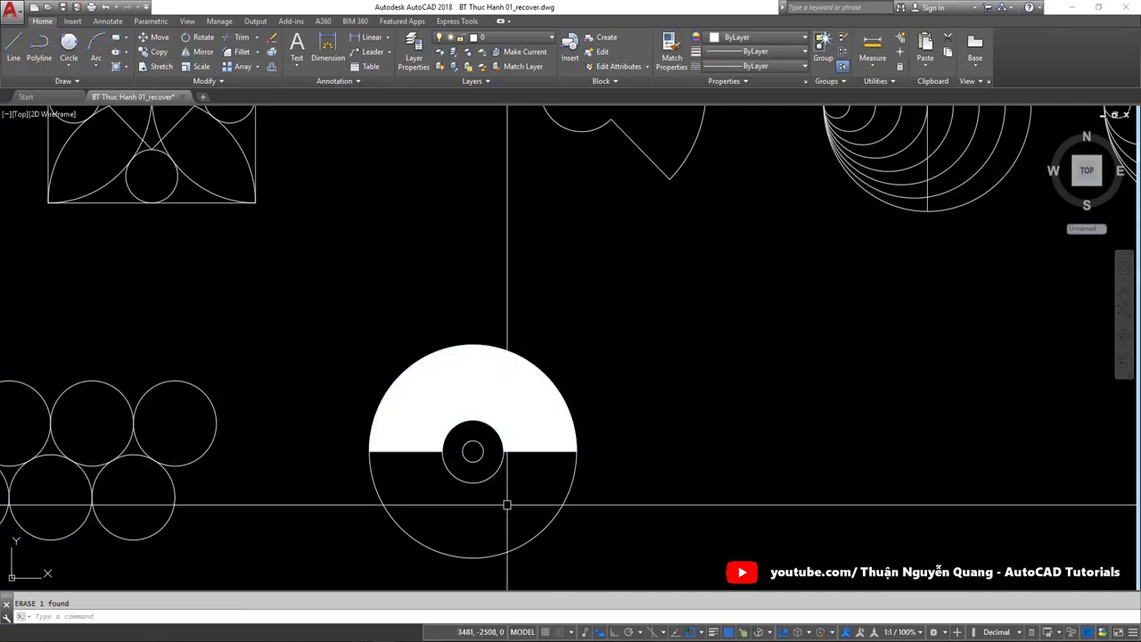
key("alt+Tab")
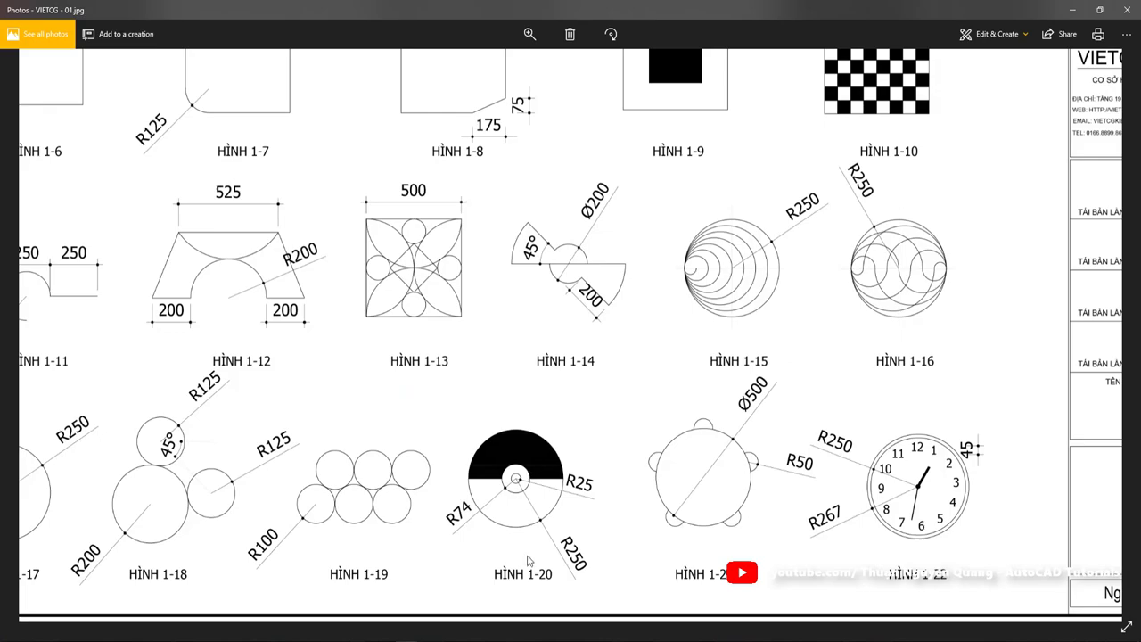
key("alt+Tab")
scroll(481, 454, "down", 3)
scroll(471, 502, "down", 3)
scroll(471, 503, "up", 3)
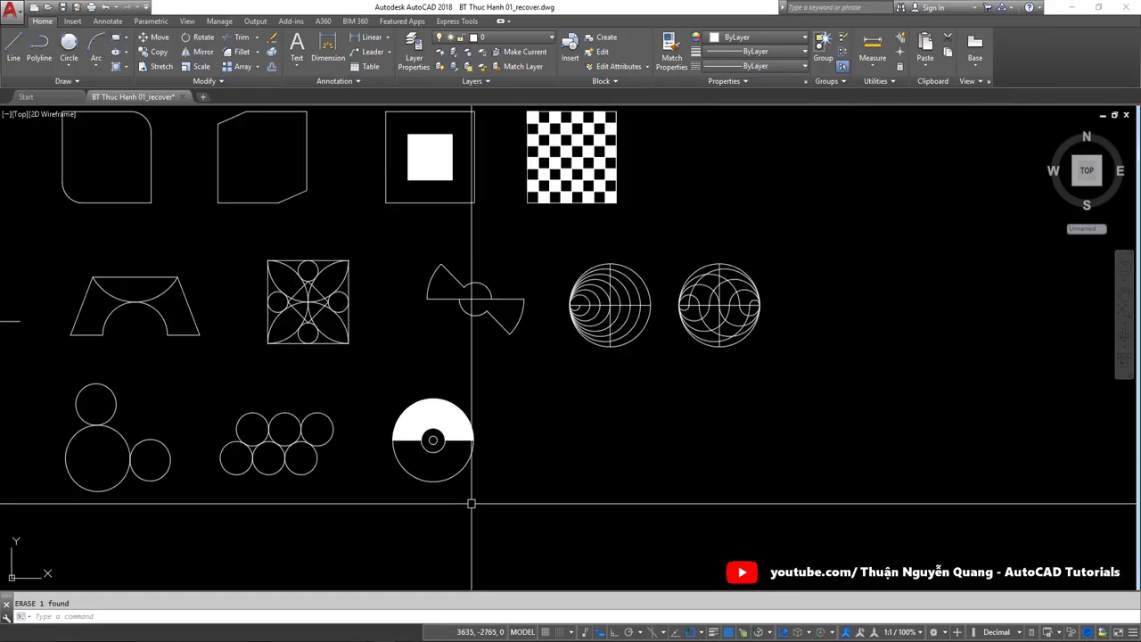
key("alt+Tab")
Step: Mark HÌNH 1-21's Ø500 diameter, R50 leader and small top bump in red
scroll(617, 533, "down", 2)
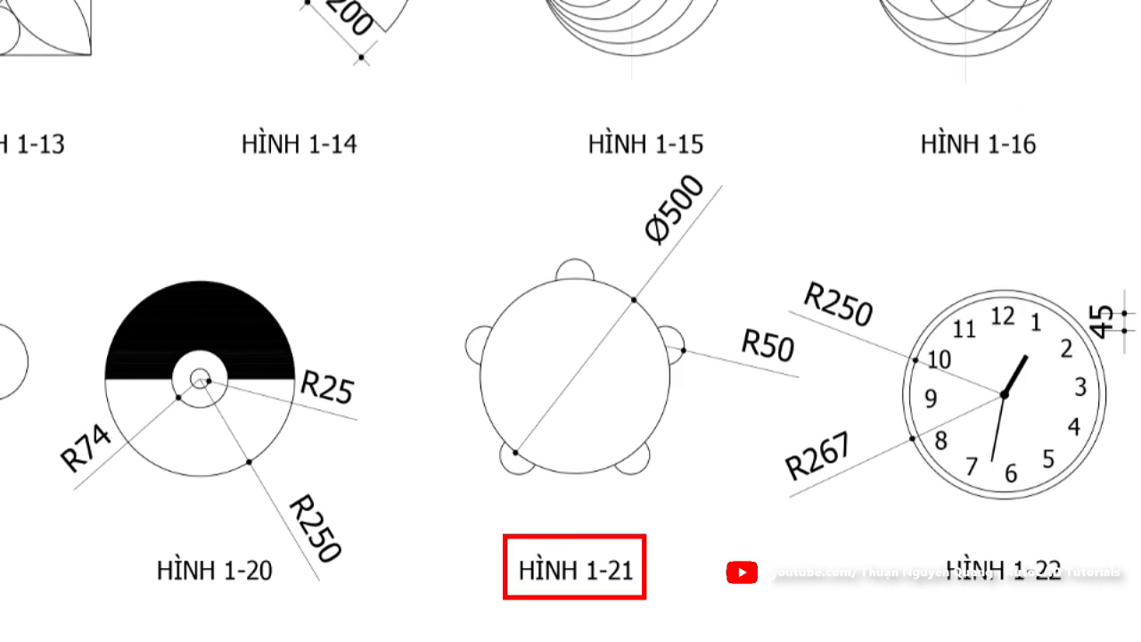
left_click_drag(670, 559, 700, 546)
left_click_drag(634, 307, 524, 452)
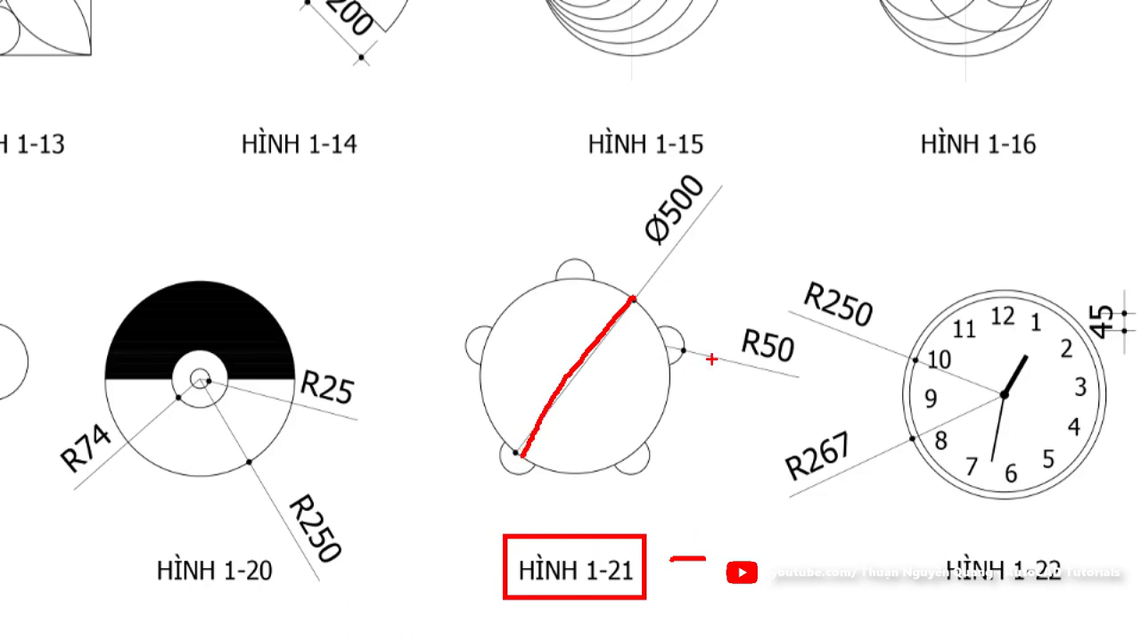
left_click_drag(683, 349, 707, 354)
mouse_move(581, 250)
left_mouse_down()
mouse_move(533, 260)
mouse_move(584, 284)
left_mouse_up()
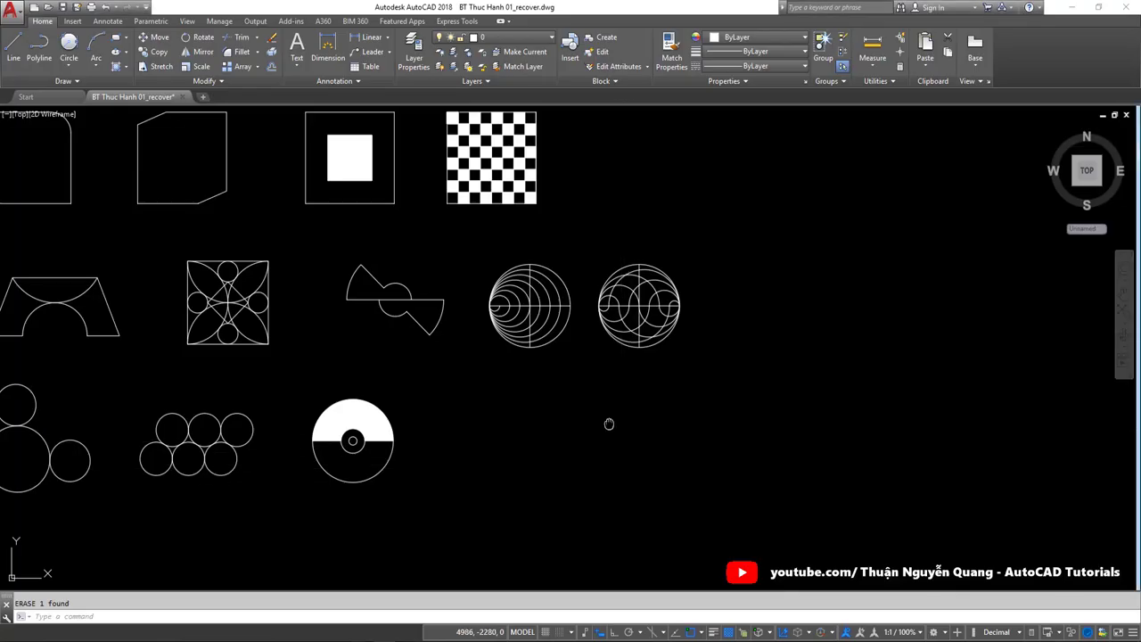
Step: Draw a radius-500 circle, then erase it as oversized
type("c")
key("Return")
left_click(410, 474)
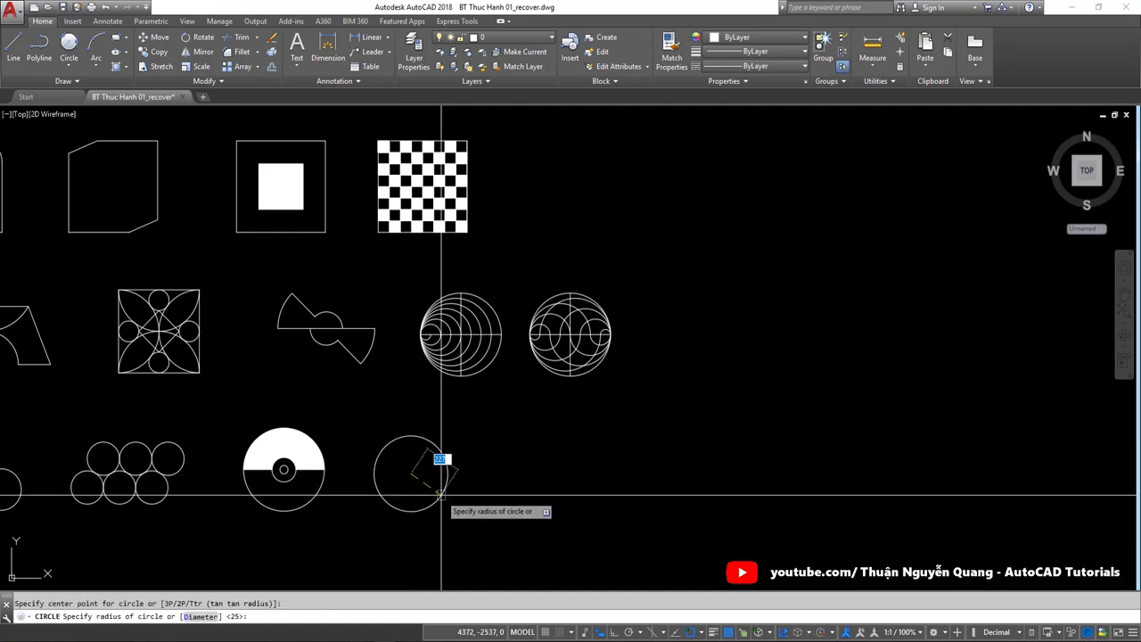
key("Return")
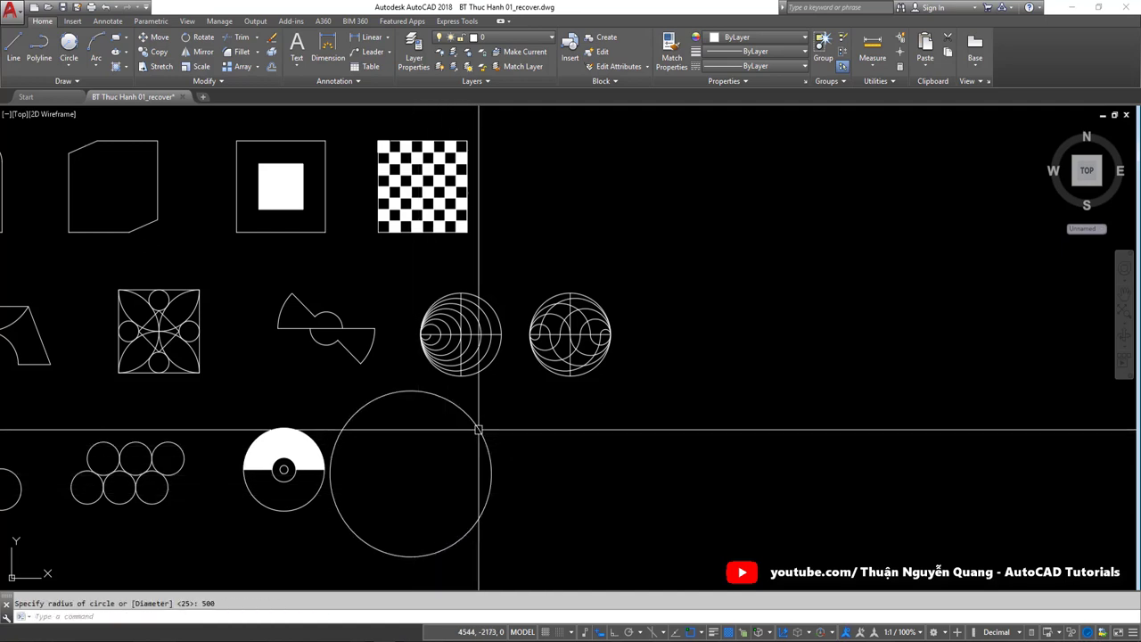
left_click_drag(466, 466, 428, 466)
middle_click_drag(440, 458, 495, 369)
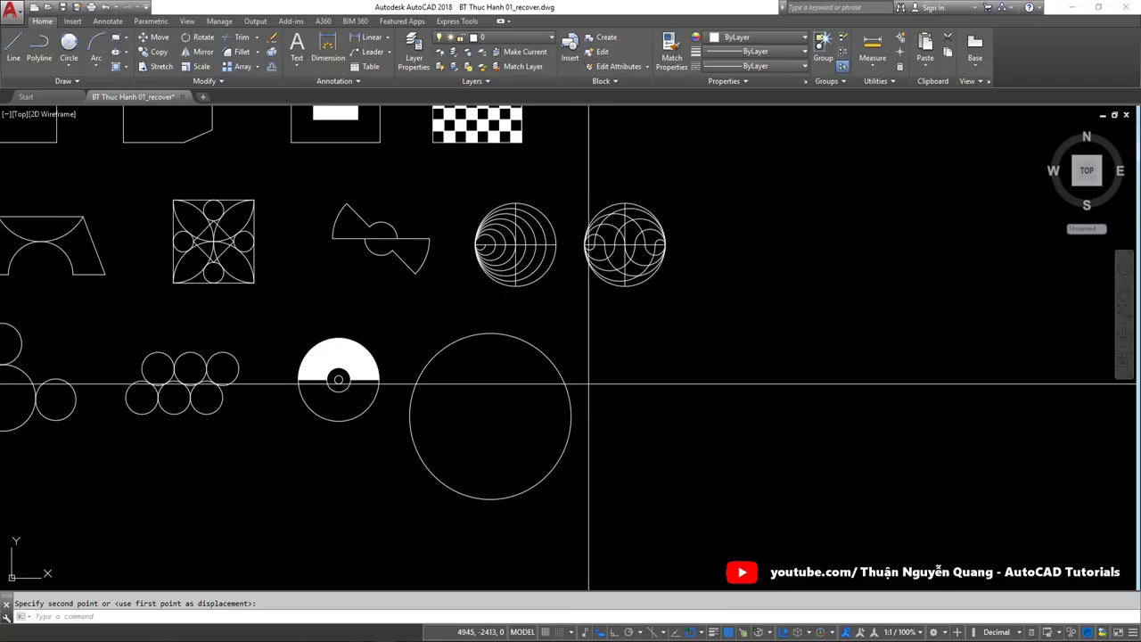
left_click(509, 415)
key("Delete")
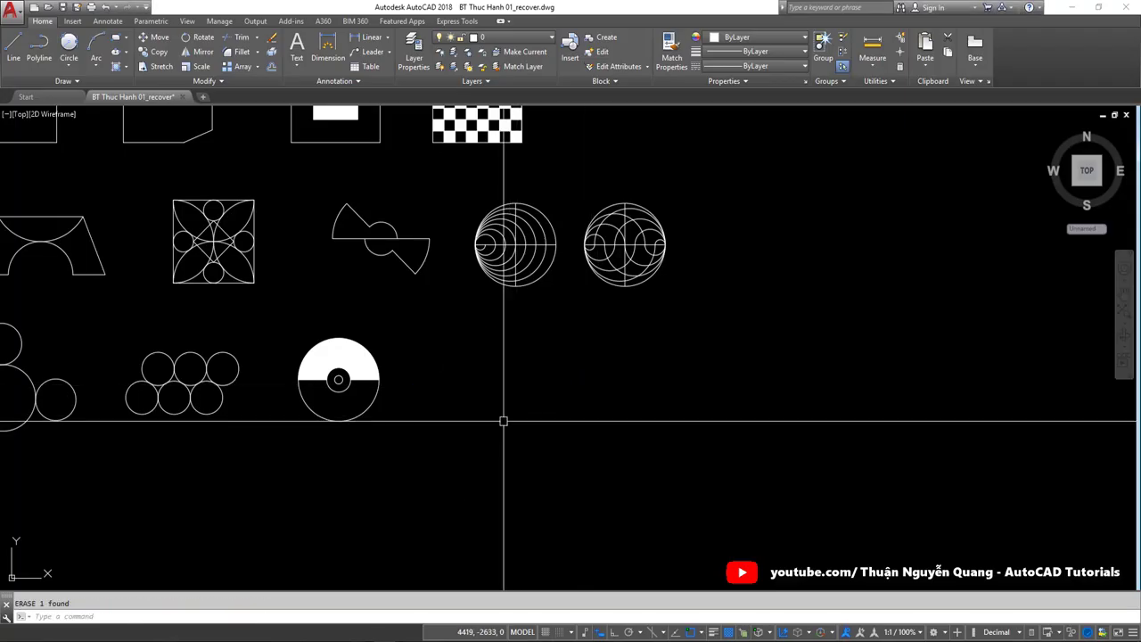
key("Escape")
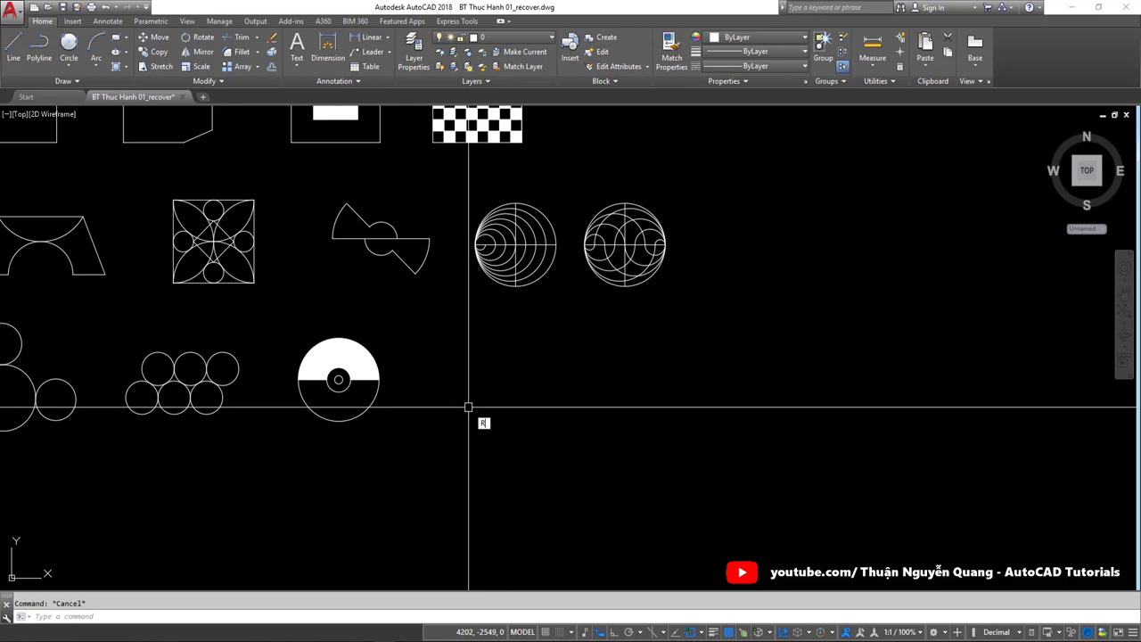
Step: Draw the radius-250 main circle beside the filled HÌNH 1-20 disc and compare with the reference
type("c")
key("Return")
left_click(477, 374)
type("250")
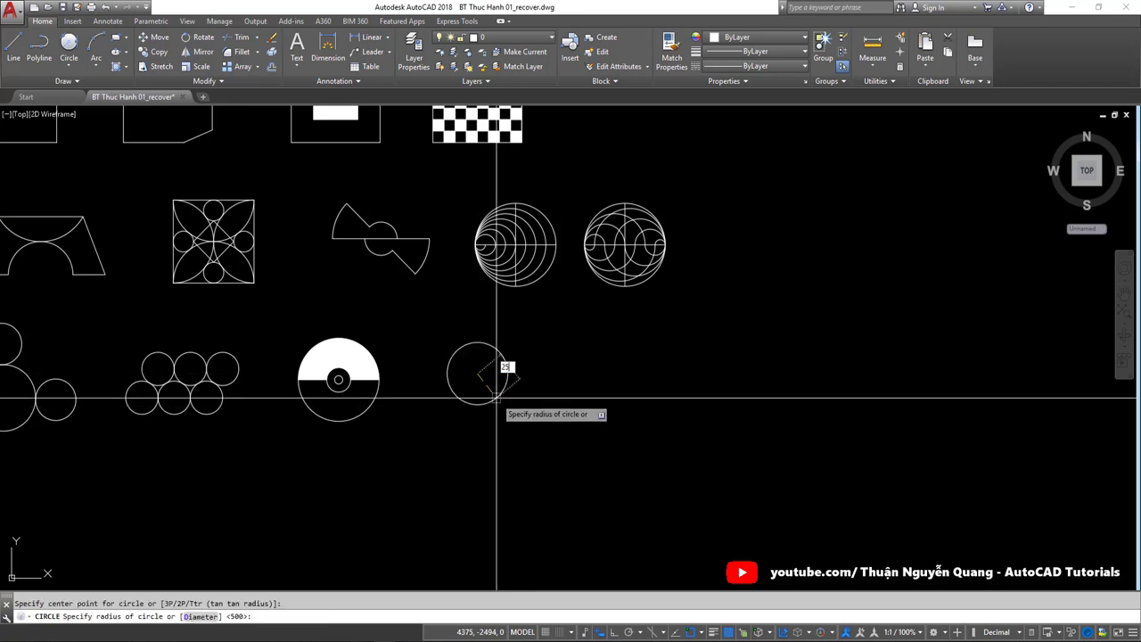
key("Return")
scroll(477, 374, "up", 2)
left_click(477, 375)
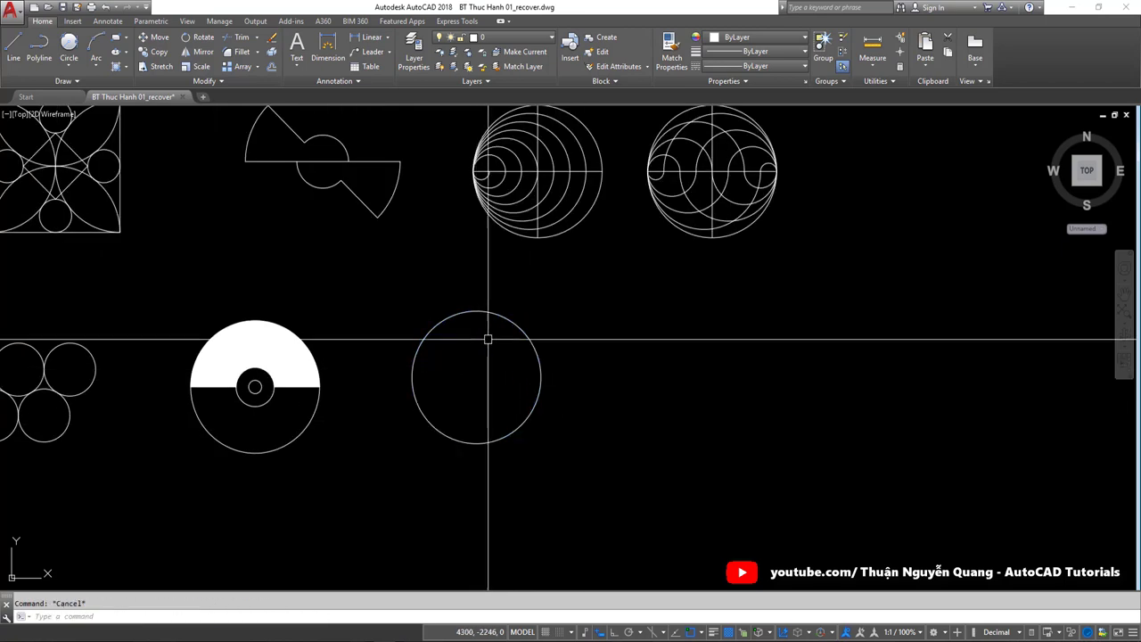
left_click(493, 361)
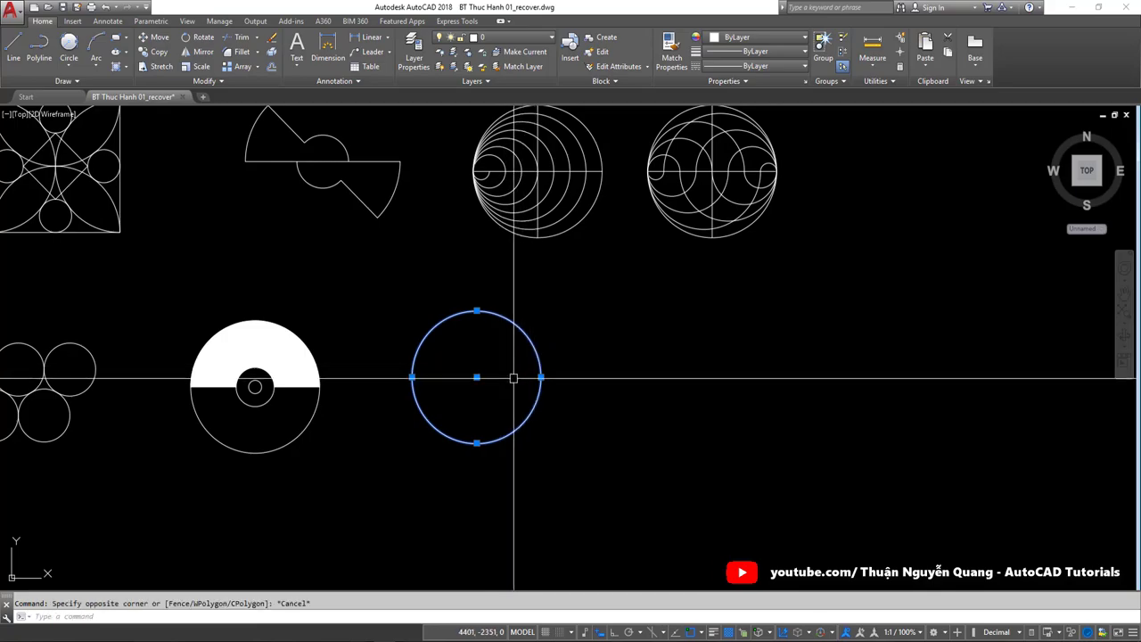
key("alt+Tab")
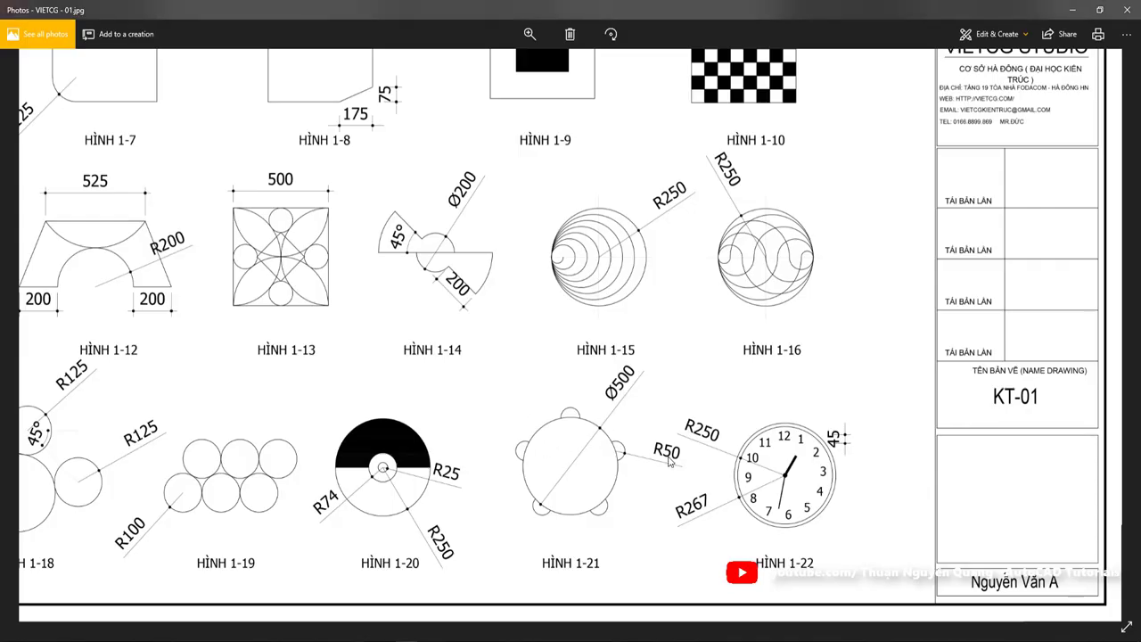
key("alt+Tab")
scroll(517, 377, "up", 2)
Step: Draw a radius-50 circle beside the R250 circle
key("Escape")
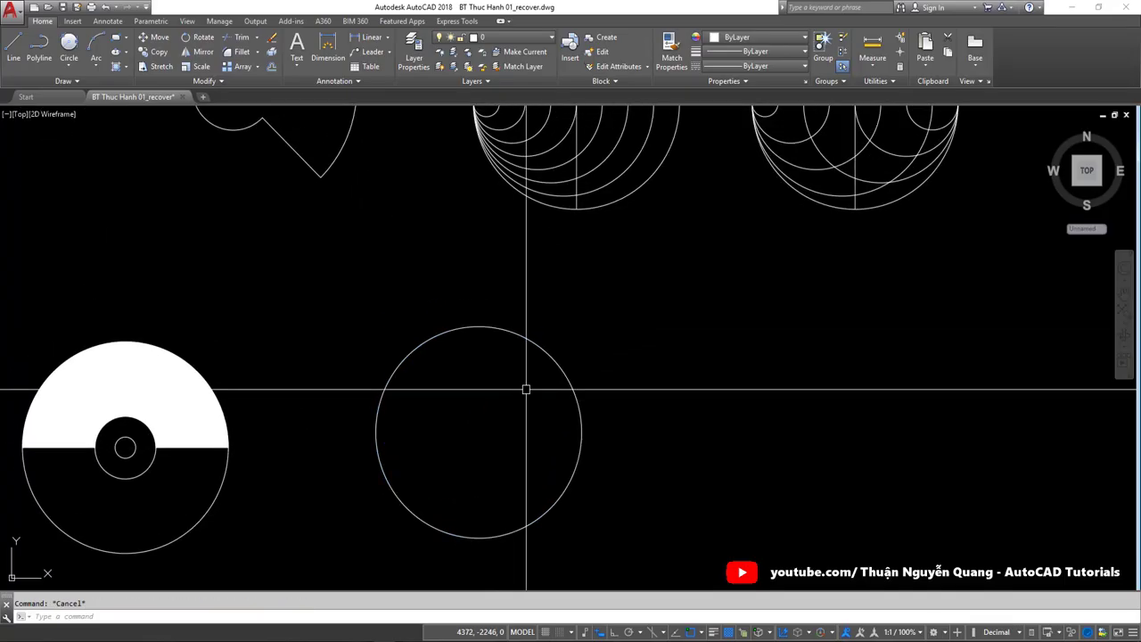
type("c")
key("Return")
left_click(626, 381)
type("5")
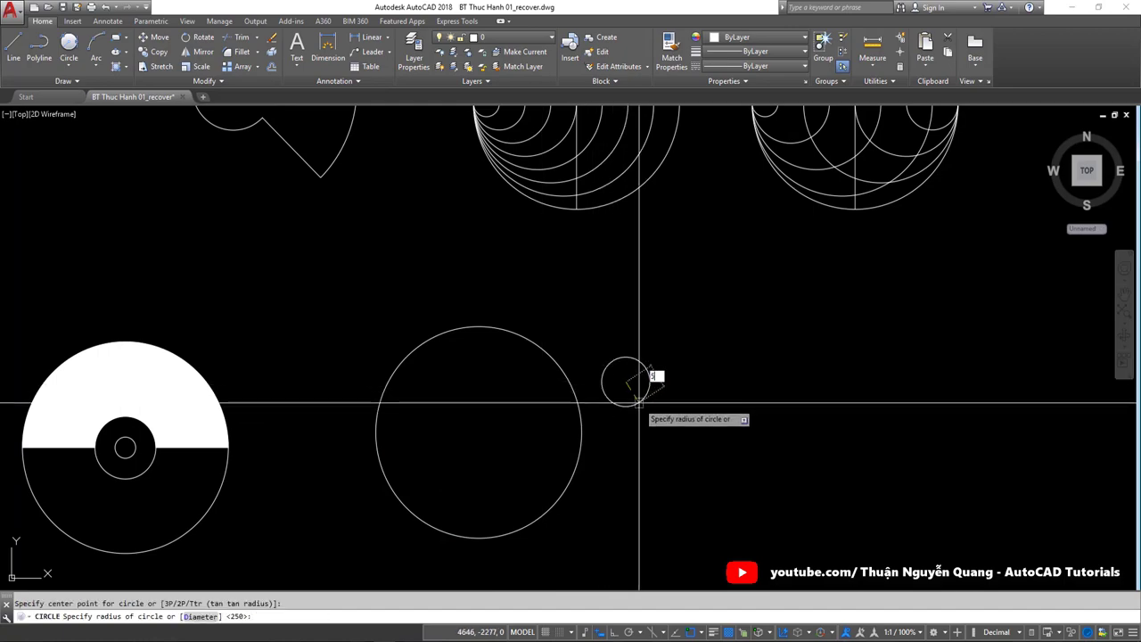
type("0")
key("Return")
key("alt+Tab")
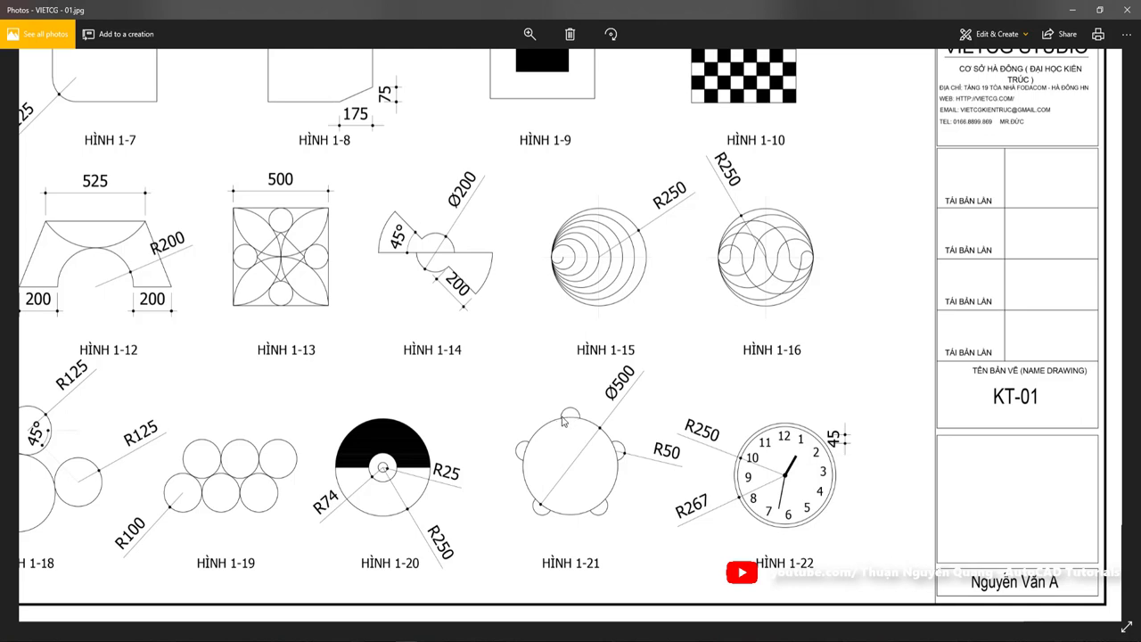
key("alt+Tab")
Step: Move the R50 circle so its centre sits on the big circle's top quadrant
left_click(613, 379)
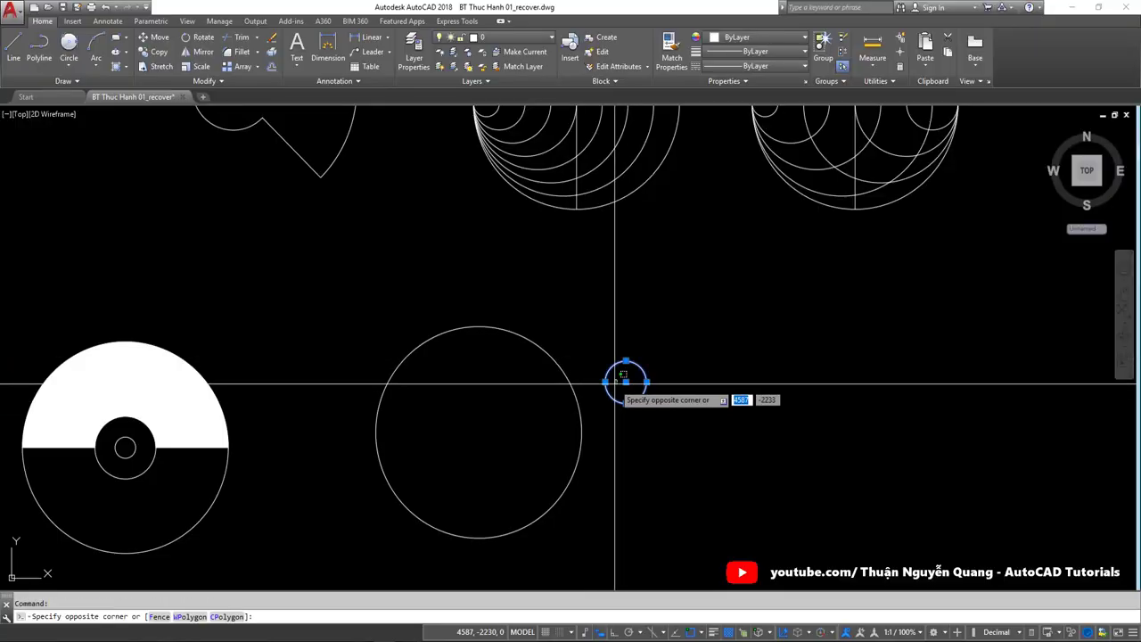
type("m")
key("Return")
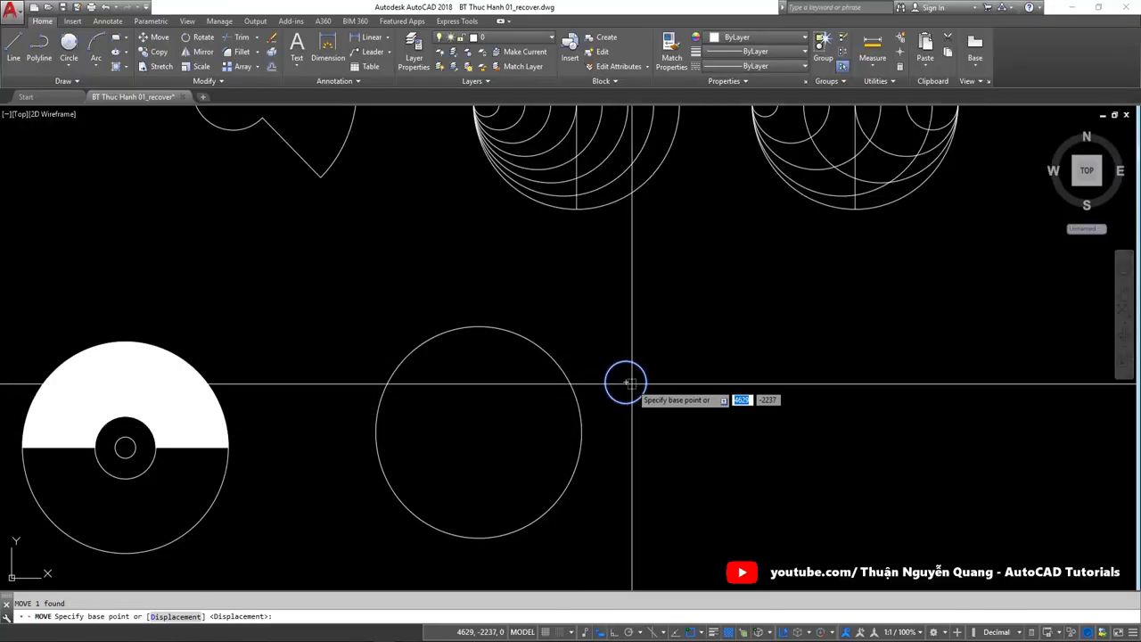
left_click(624, 382)
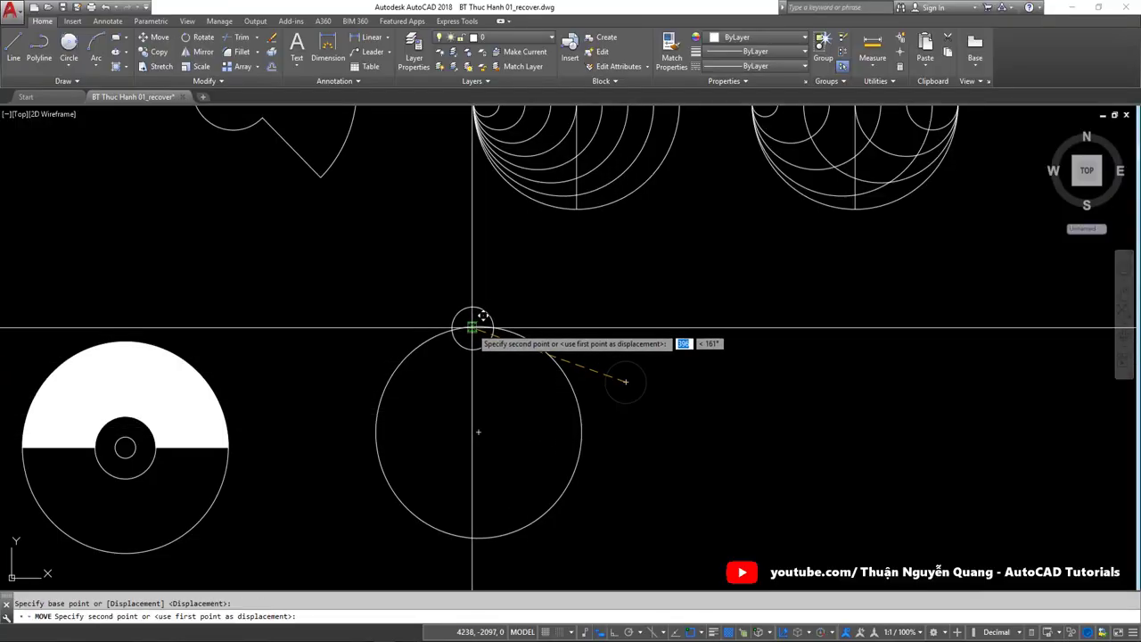
left_click(469, 327)
key("alt+Tab")
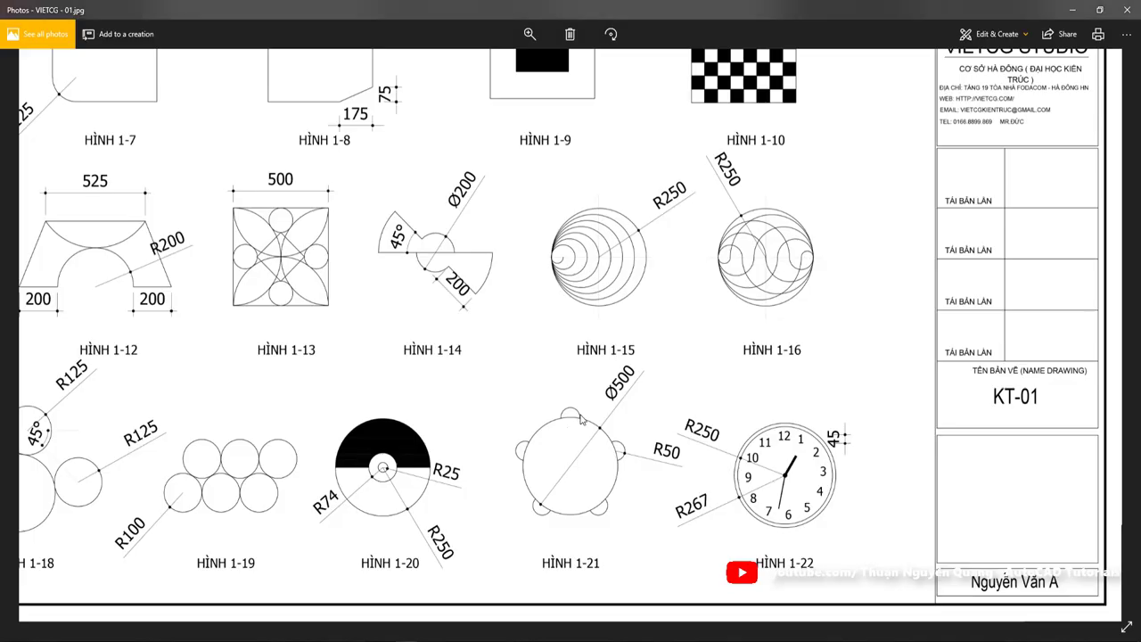
key("alt+Tab")
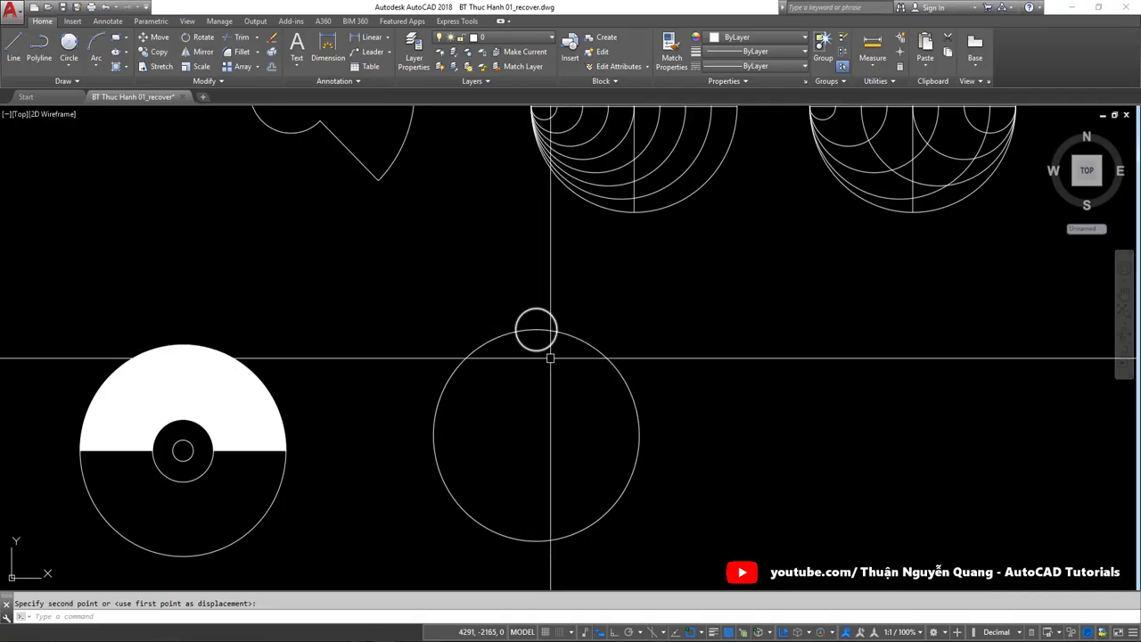
left_click(558, 386)
Step: Trim away the part of the R50 circle inside the big circle, leaving the outer arc
type("tr")
key("Return")
left_click_drag(583, 400, 517, 298)
key("Return")
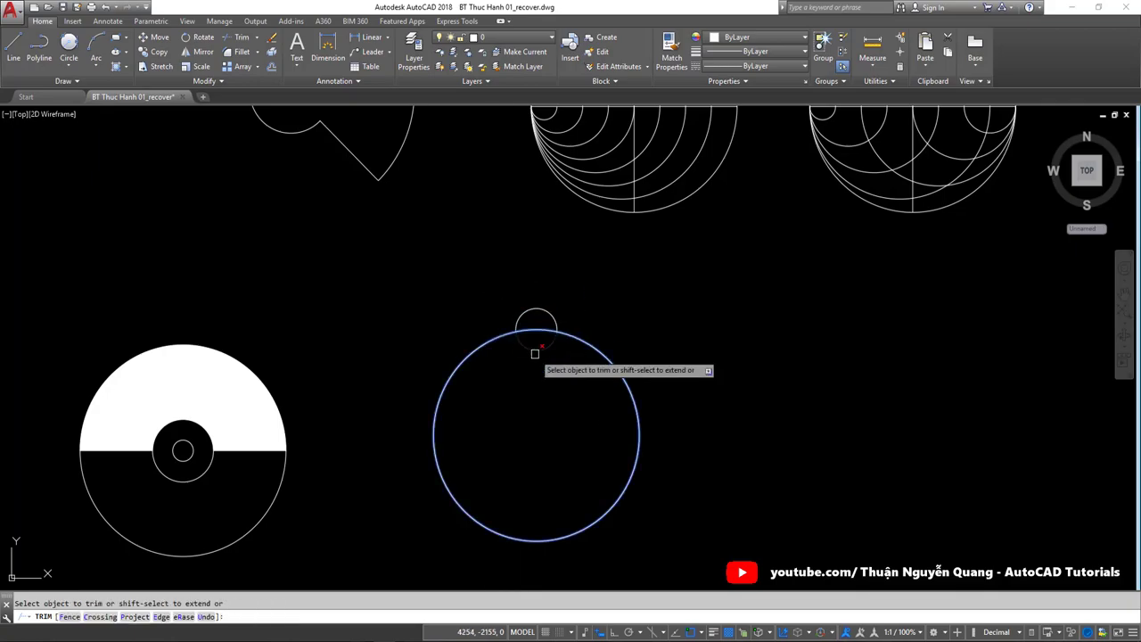
key("alt+Tab")
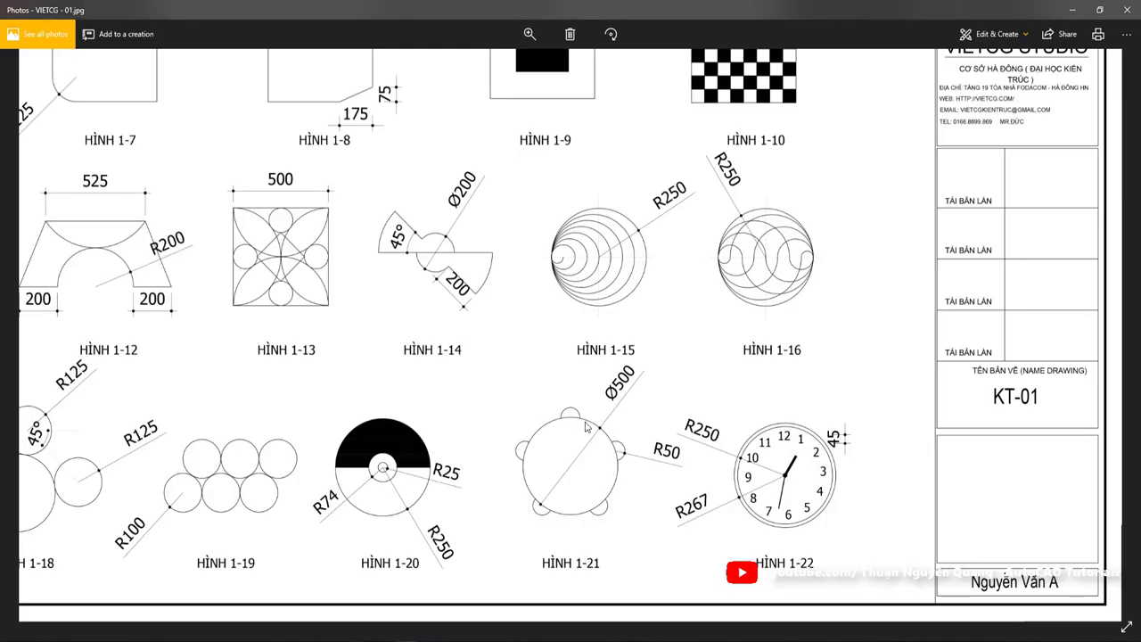
key("alt+Tab")
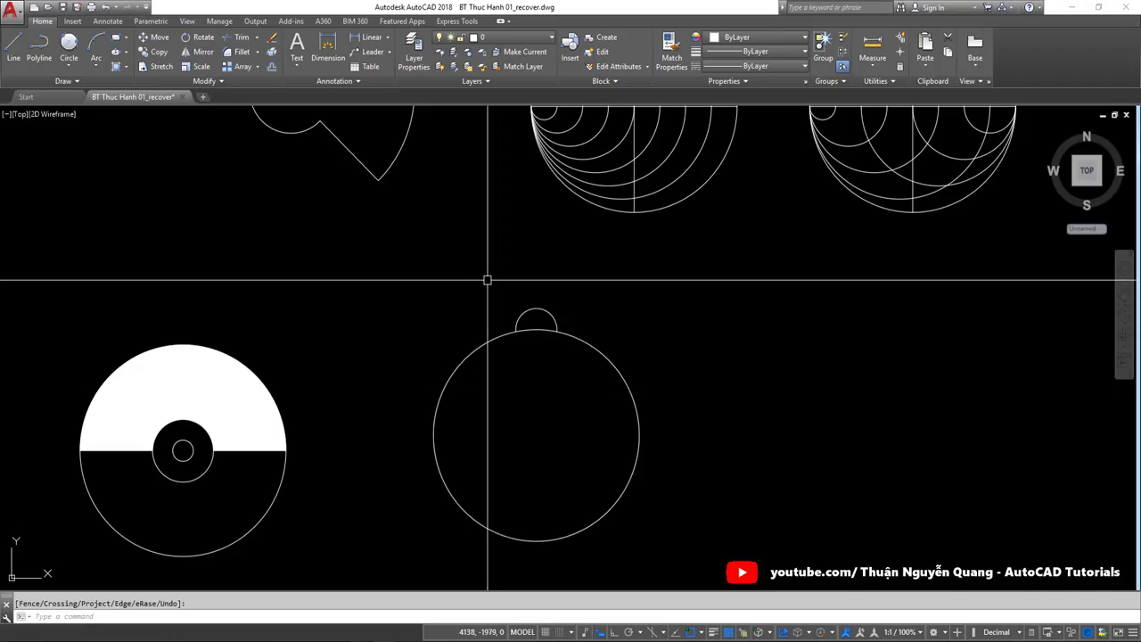
left_click(580, 276)
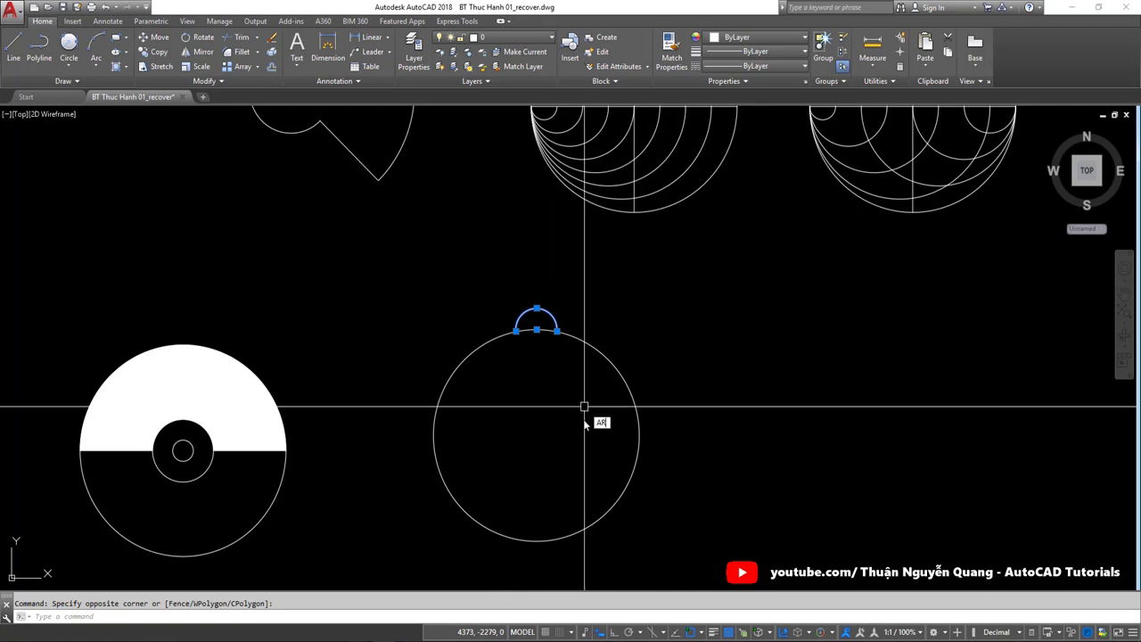
Step: Set up a classic polar array centred on the big circle, with the small top arc as the object
type("r")
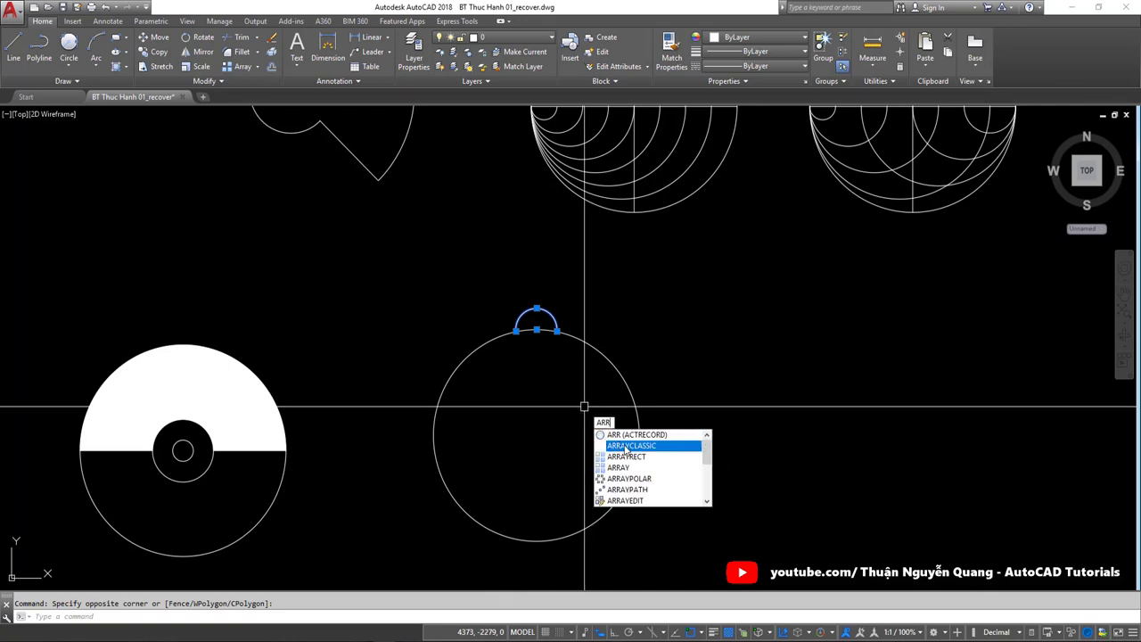
left_click(627, 445)
left_click_drag(472, 216, 713, 214)
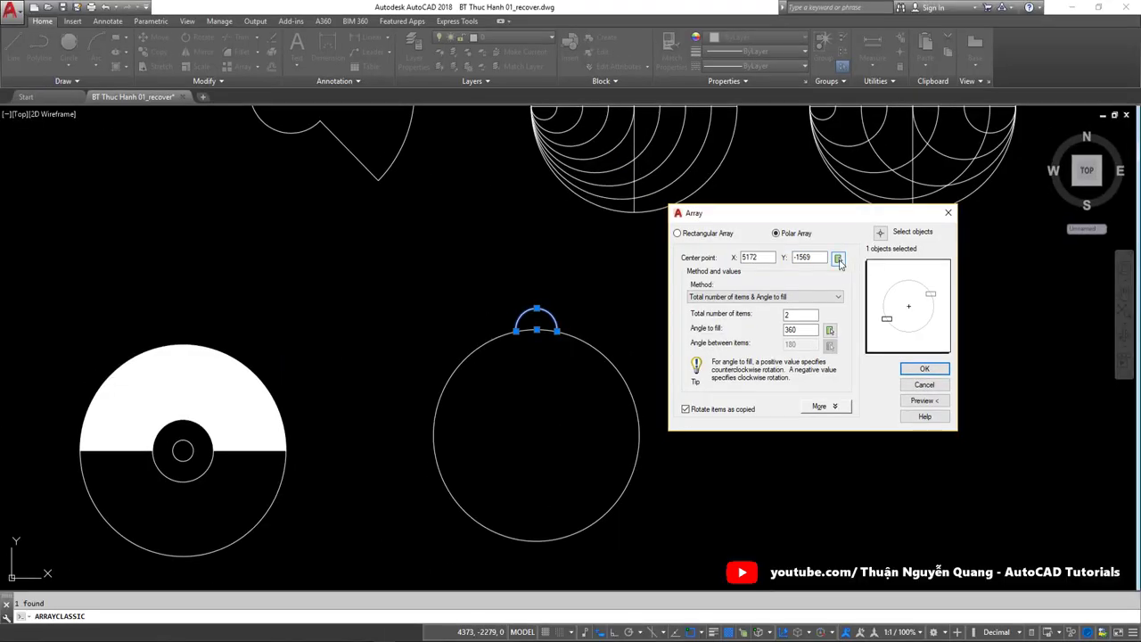
left_click(842, 260)
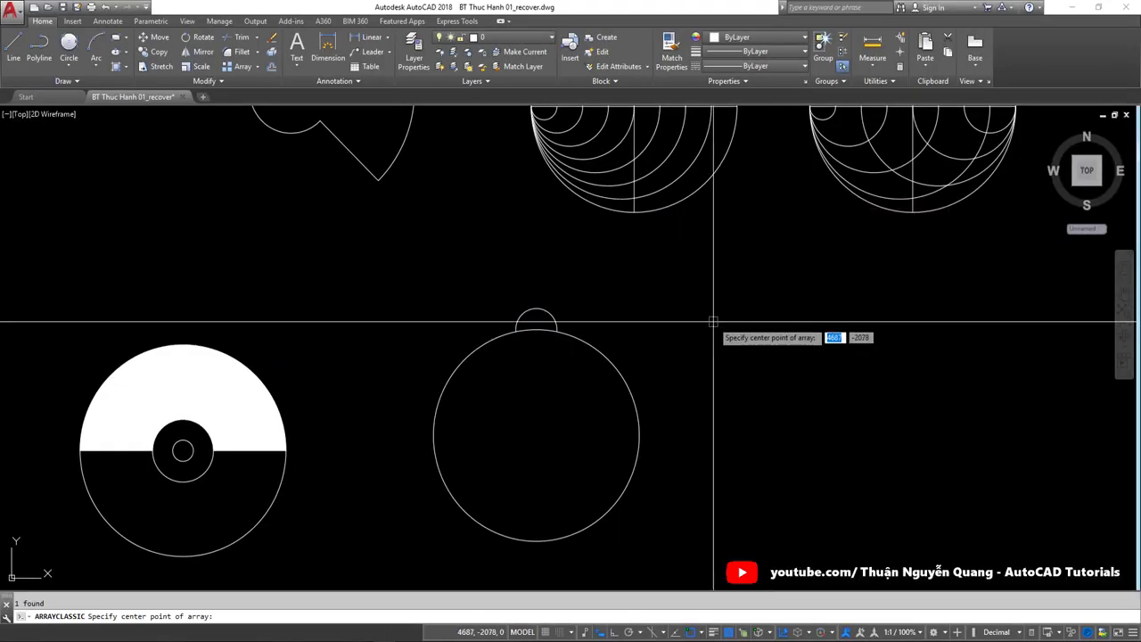
left_click(537, 435)
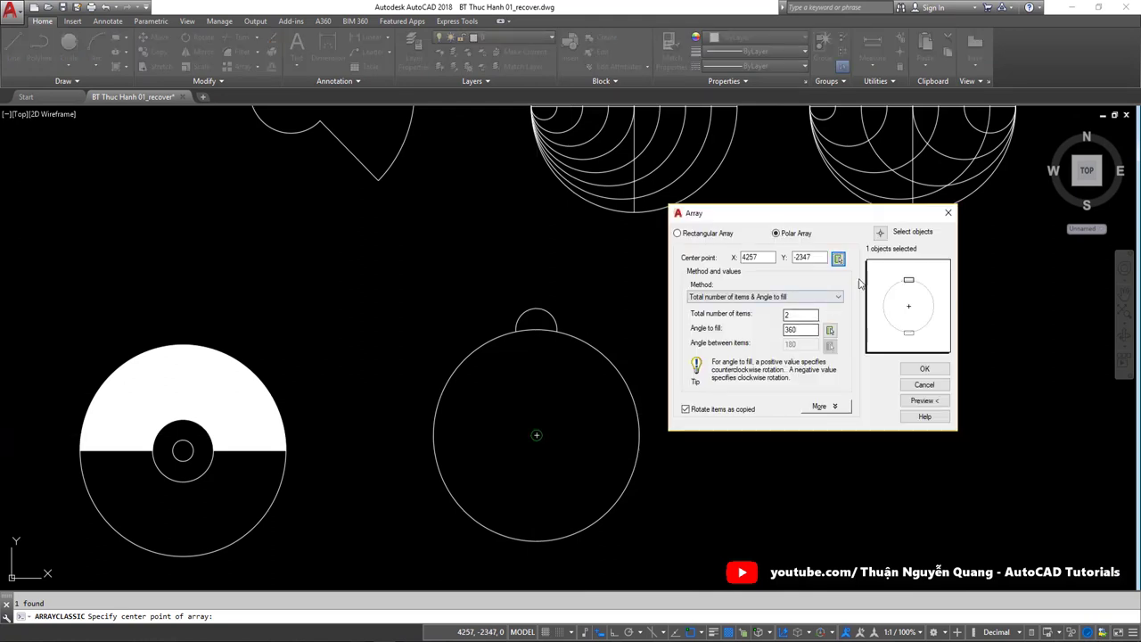
left_click(879, 232)
left_click(489, 290)
left_click(603, 380)
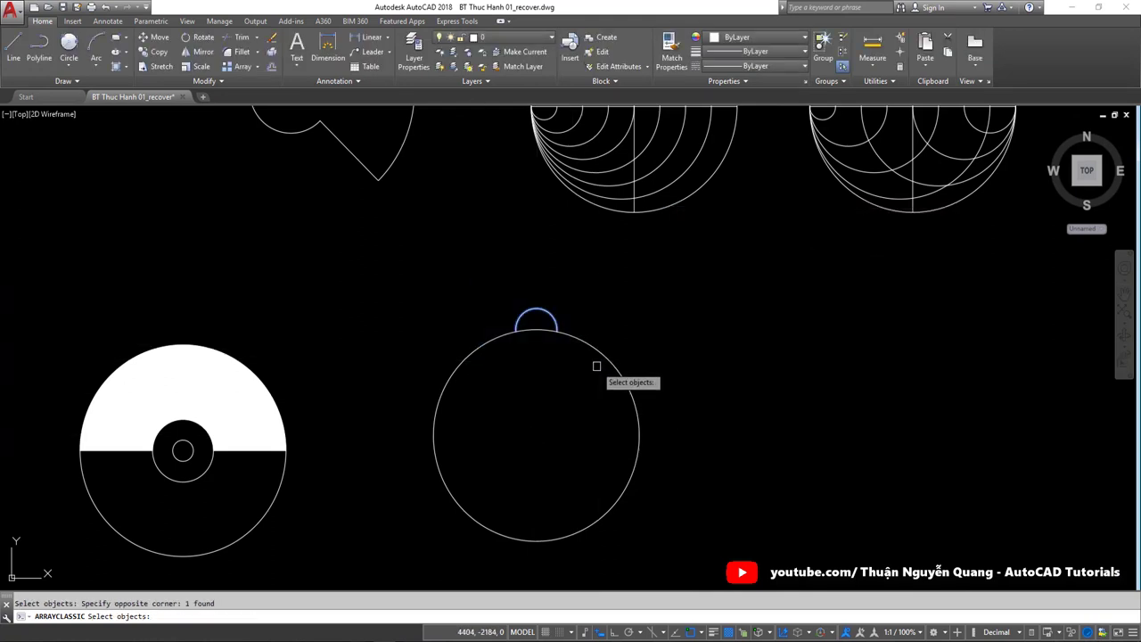
key("Return")
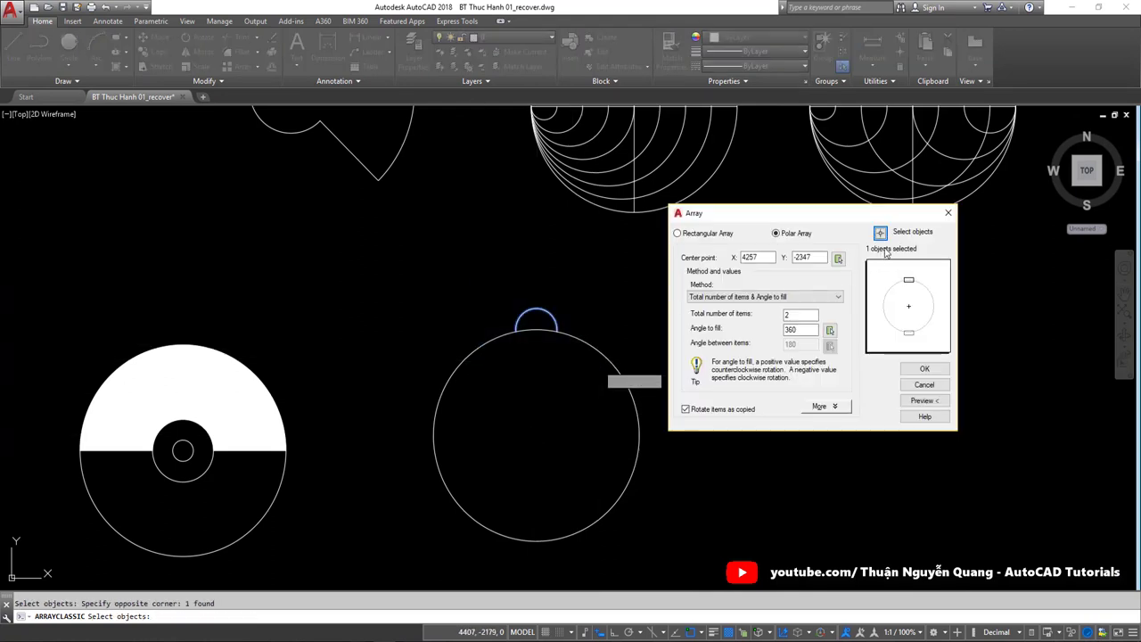
Step: Array the arc as 5 rotated items over 360° around the circle
double_click(790, 315)
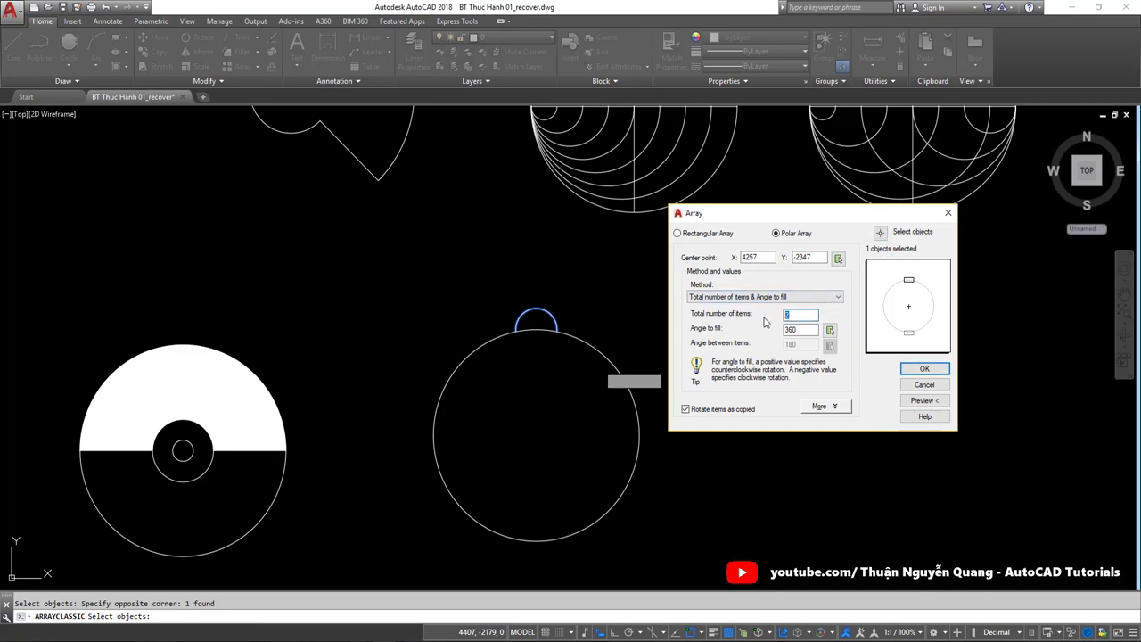
key("alt+Tab")
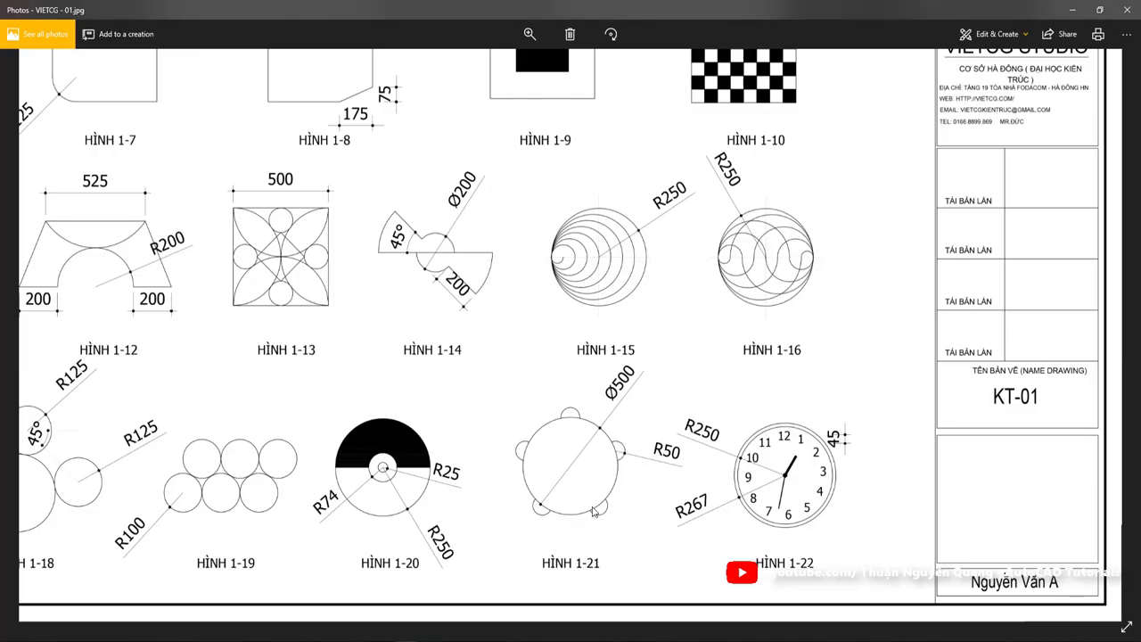
key("alt+Tab")
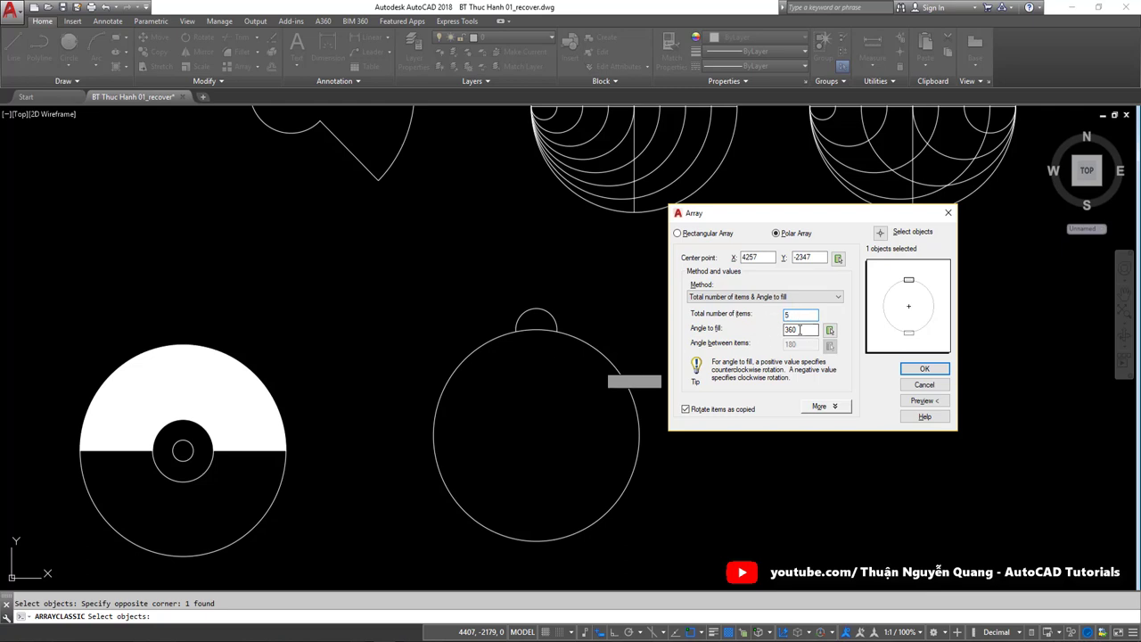
key("Tab")
left_click(713, 415)
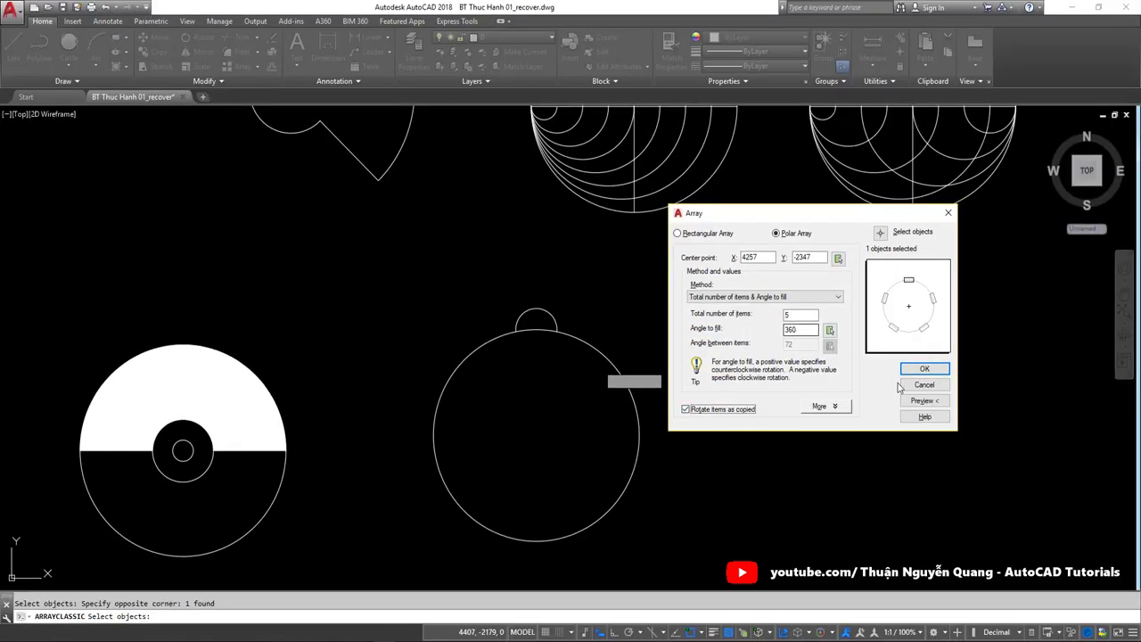
left_click(924, 368)
scroll(611, 383, "down", 2)
left_click(633, 341)
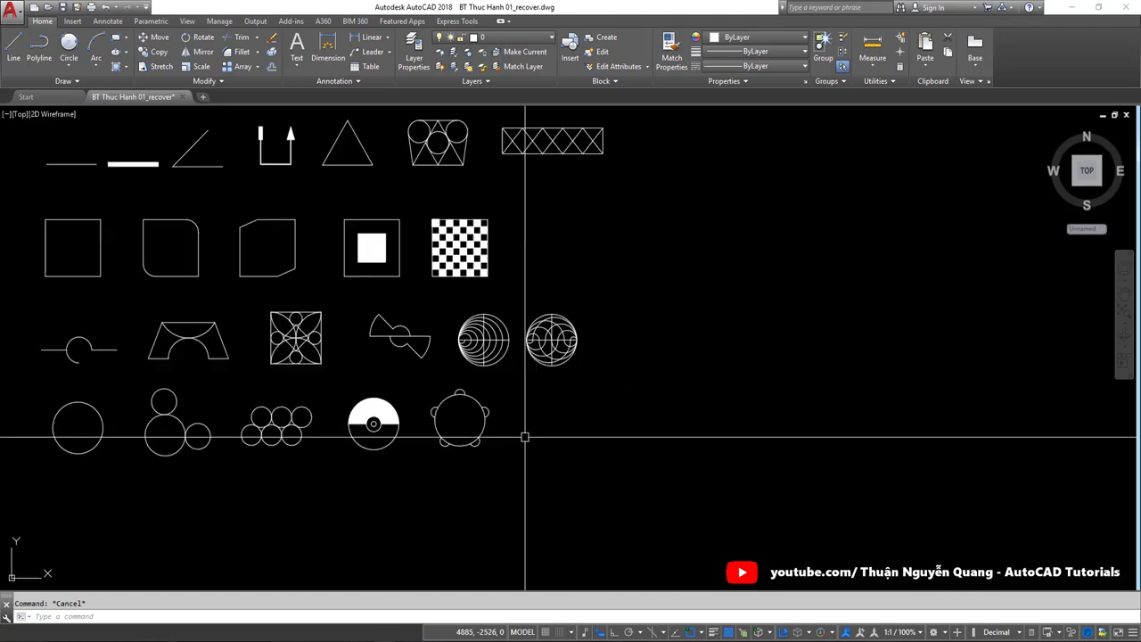
Step: Draw concentric circles of radius 267 and 250 sharing one centre
scroll(525, 436, "up", 2)
type("c")
key("Return")
left_click(541, 403)
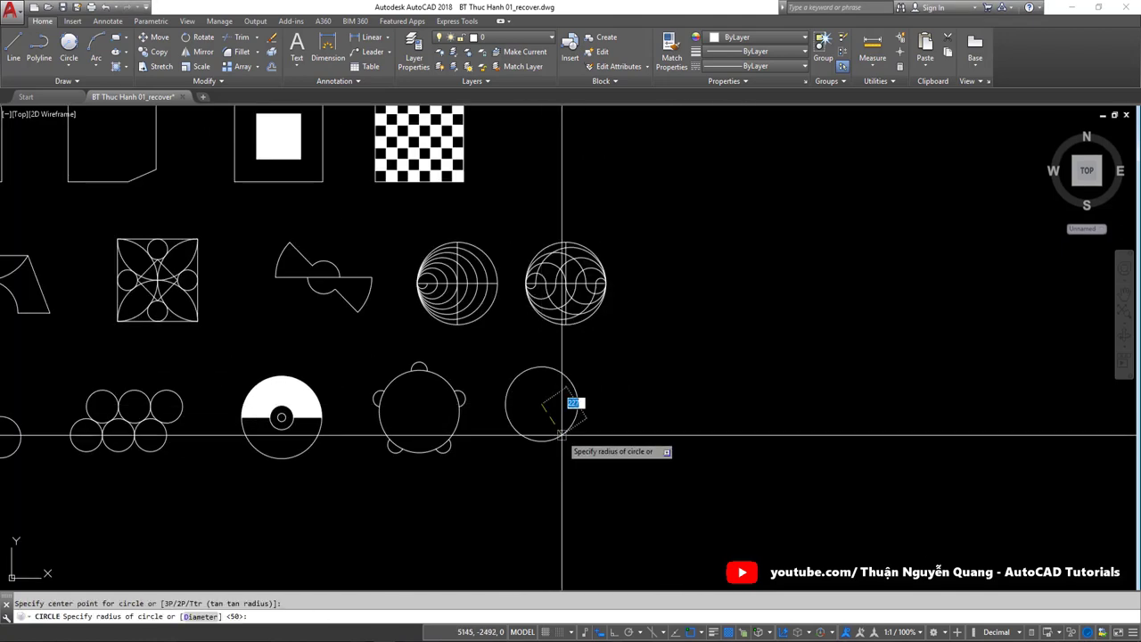
key("Return")
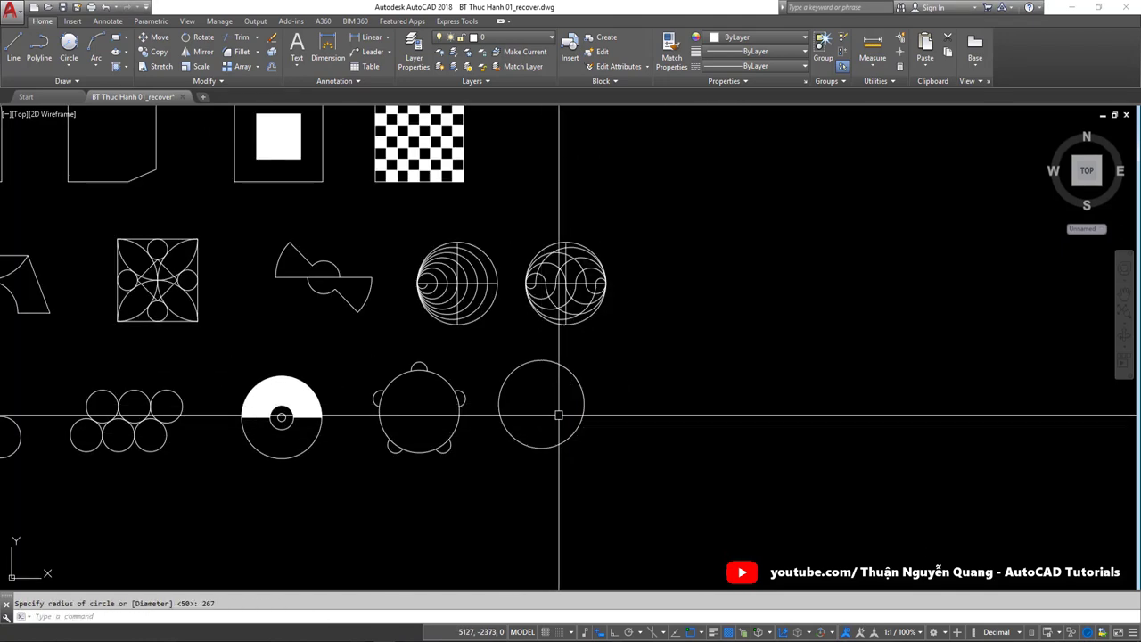
key("Return")
left_click(541, 403)
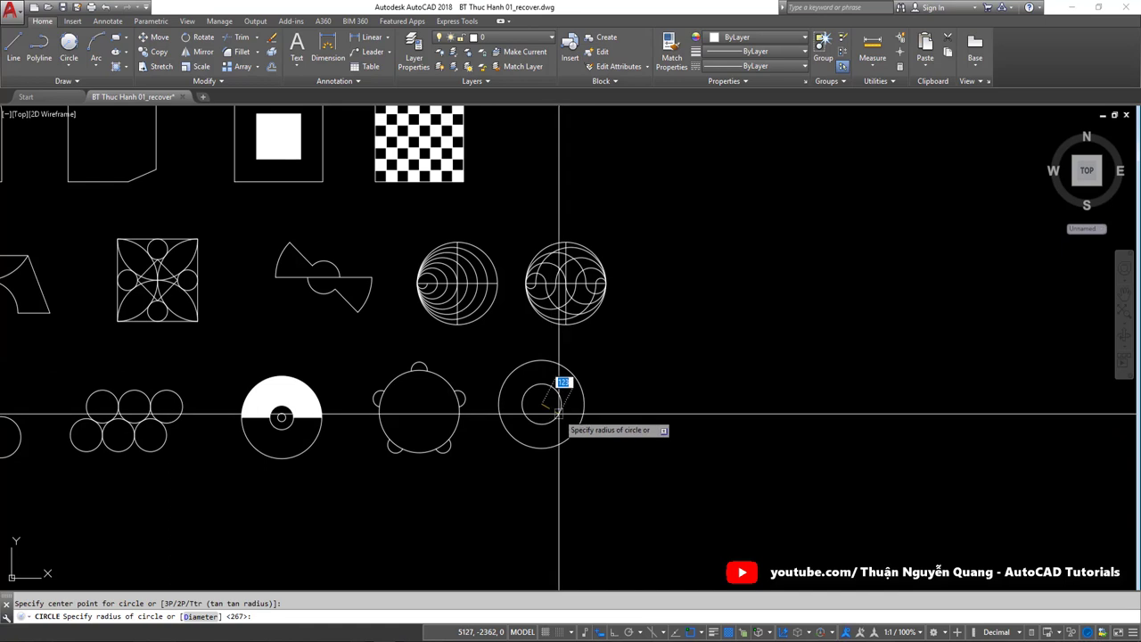
type("250")
key("Return")
Step: Move both circles beside HÌNH 1-21 and compare with the reference sheet
scroll(527, 415, "up", 2)
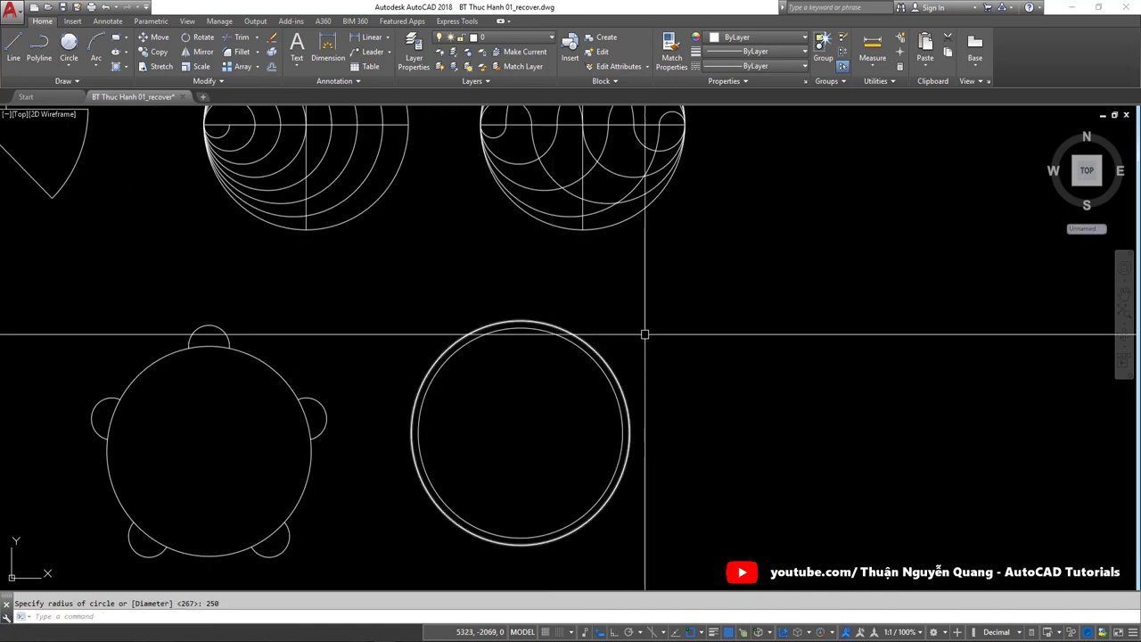
left_click_drag(642, 331, 522, 428)
type("m")
key("Return")
left_click(526, 430)
left_click(582, 429)
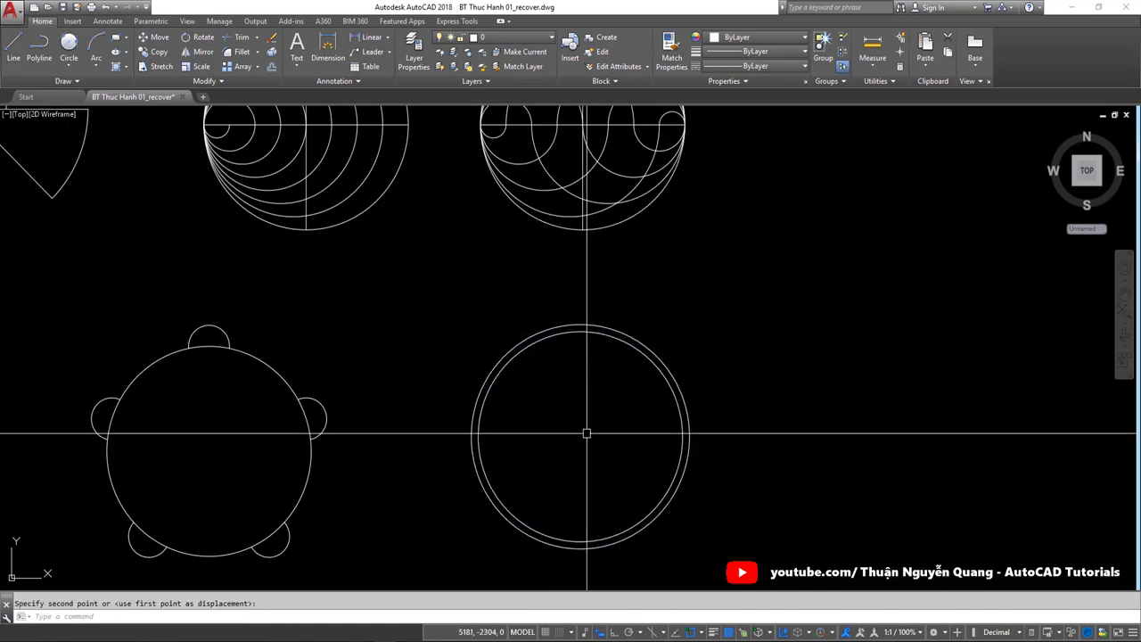
key("alt+Tab")
scroll(785, 483, "up", 2)
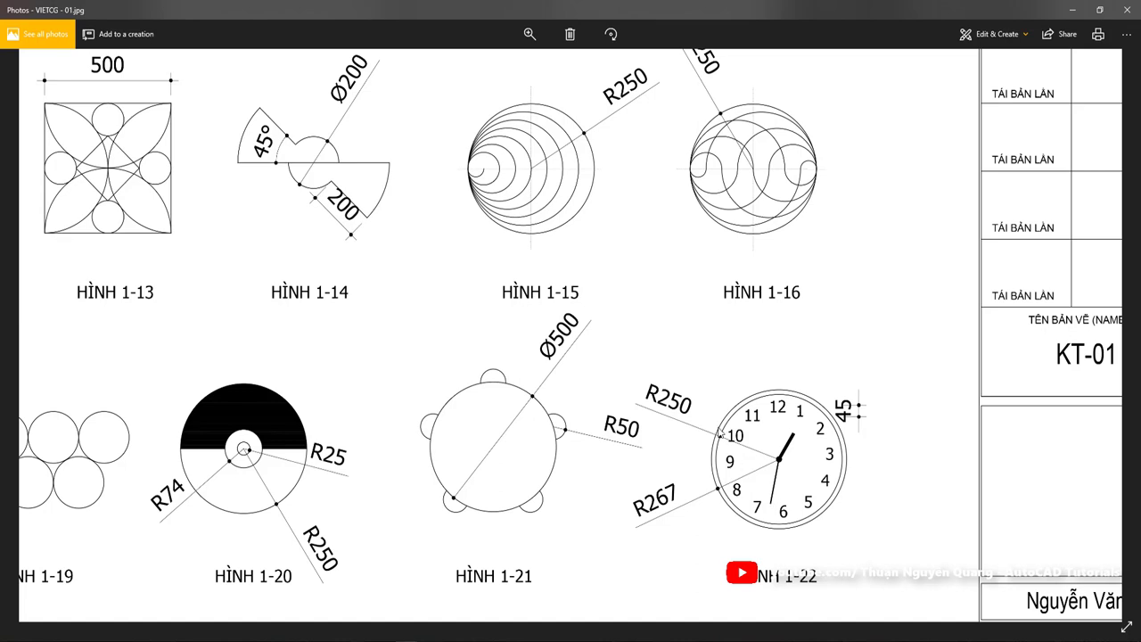
key("alt+Tab")
key("alt+Tab")
scroll(839, 430, "up", 2)
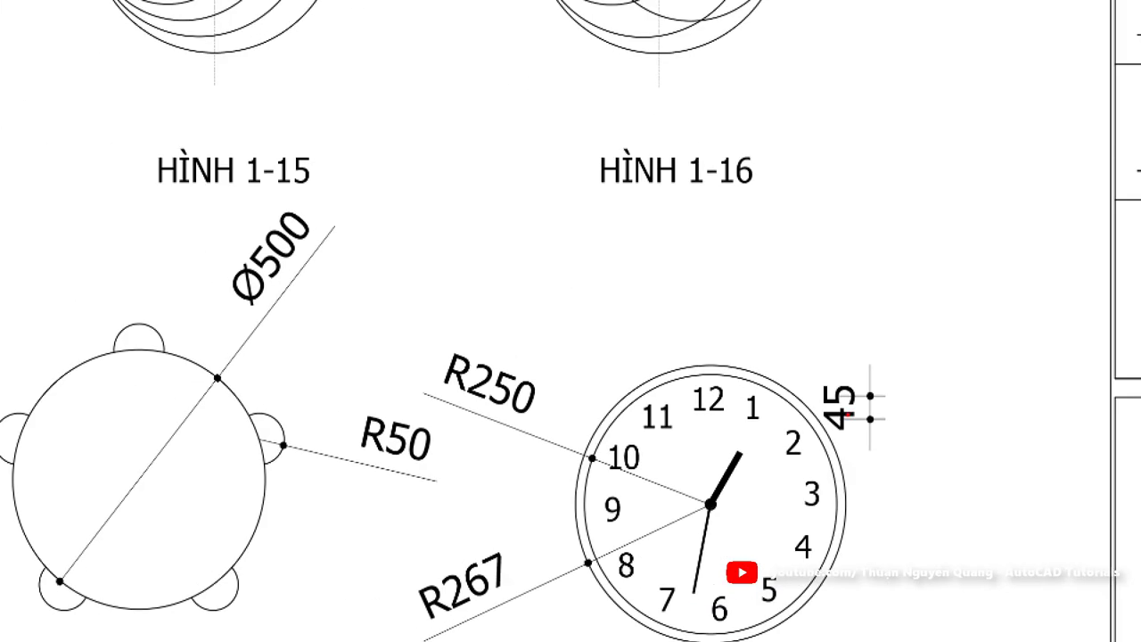
scroll(866, 415, "down", 2)
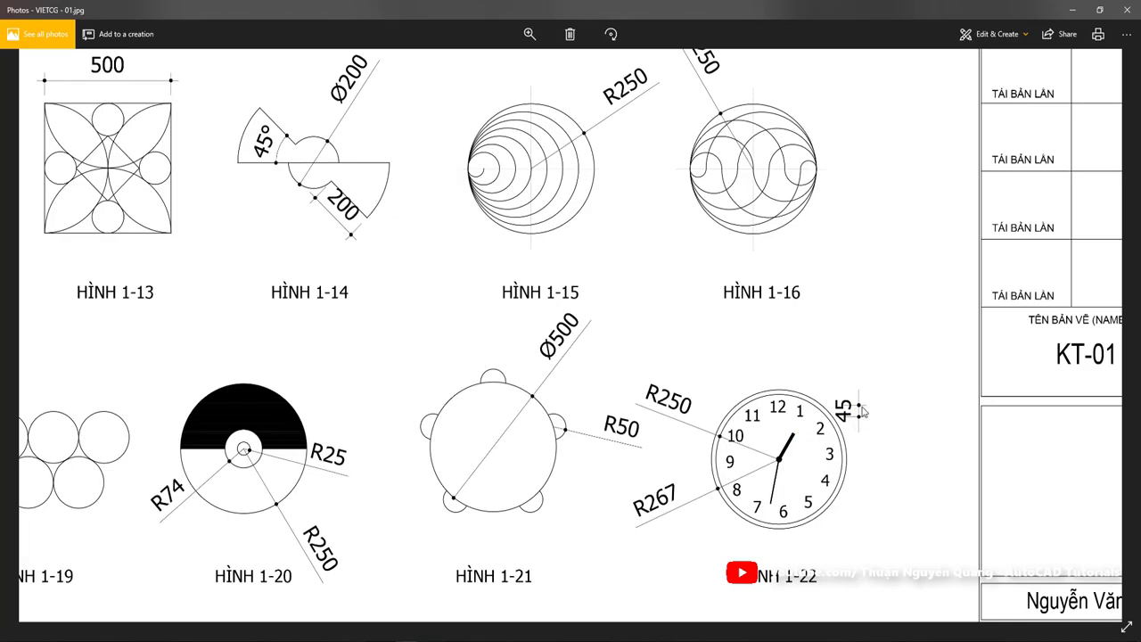
key("alt+Tab")
Step: Place single-line text '1' at height 45 and 0° rotation near the clock face
scroll(580, 407, "up", 2)
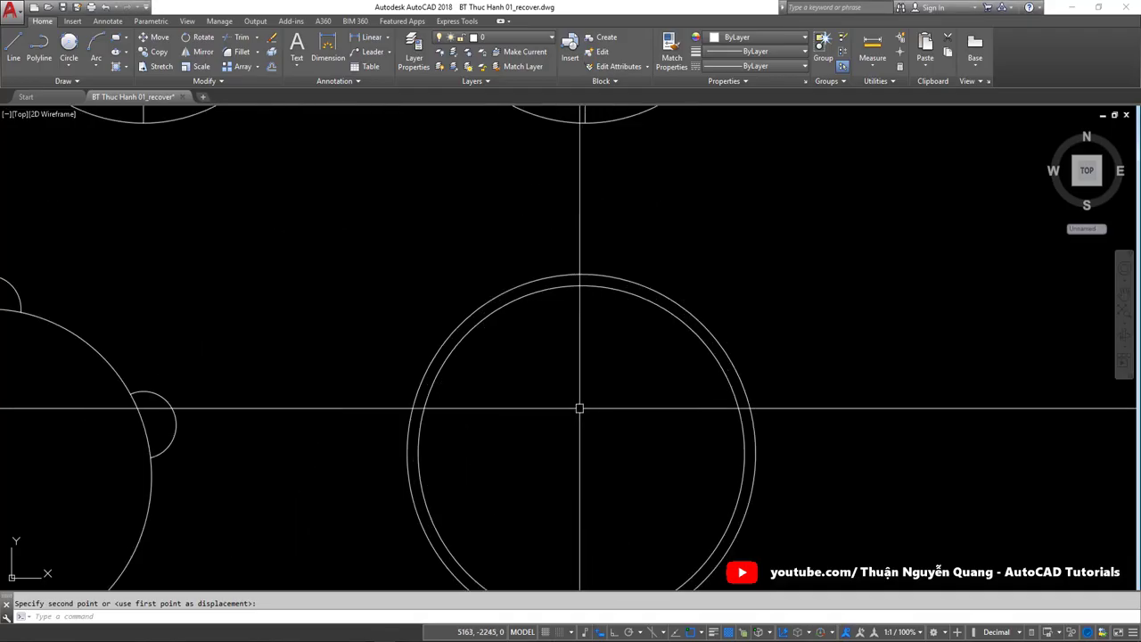
middle_click_drag(581, 407, 453, 369)
type("DT")
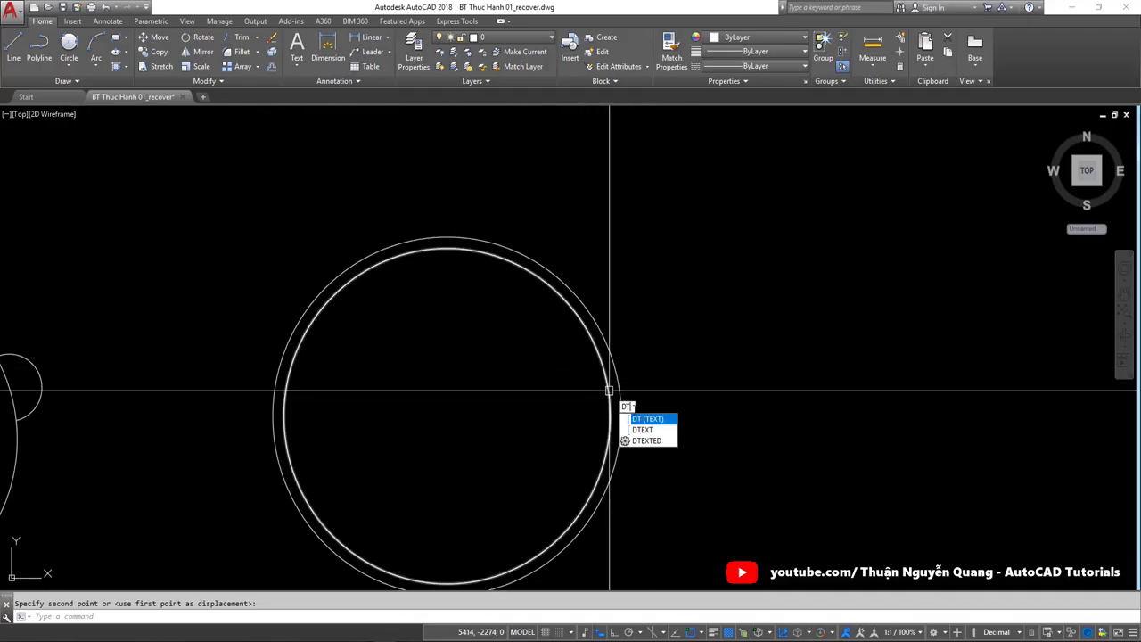
left_click(649, 419)
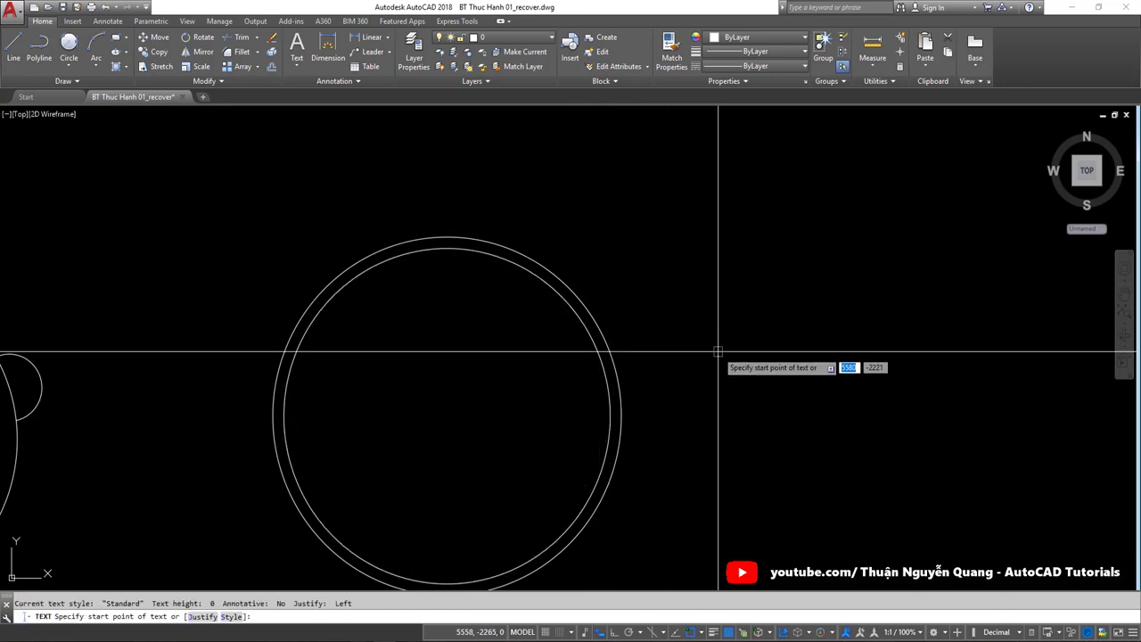
left_click(699, 331)
type("45")
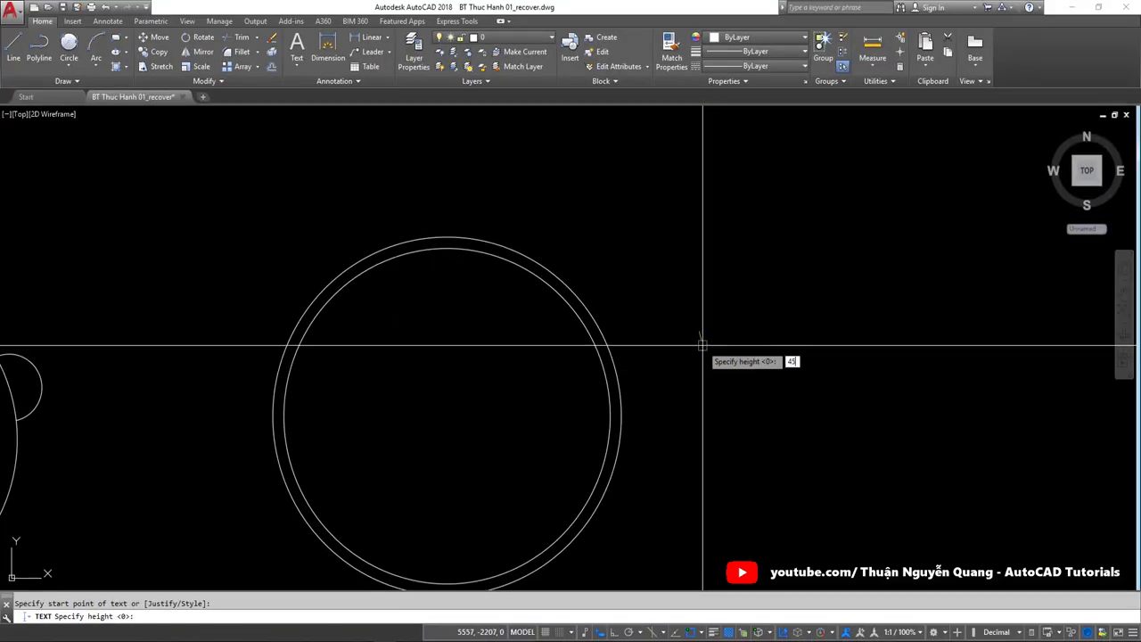
key("Return")
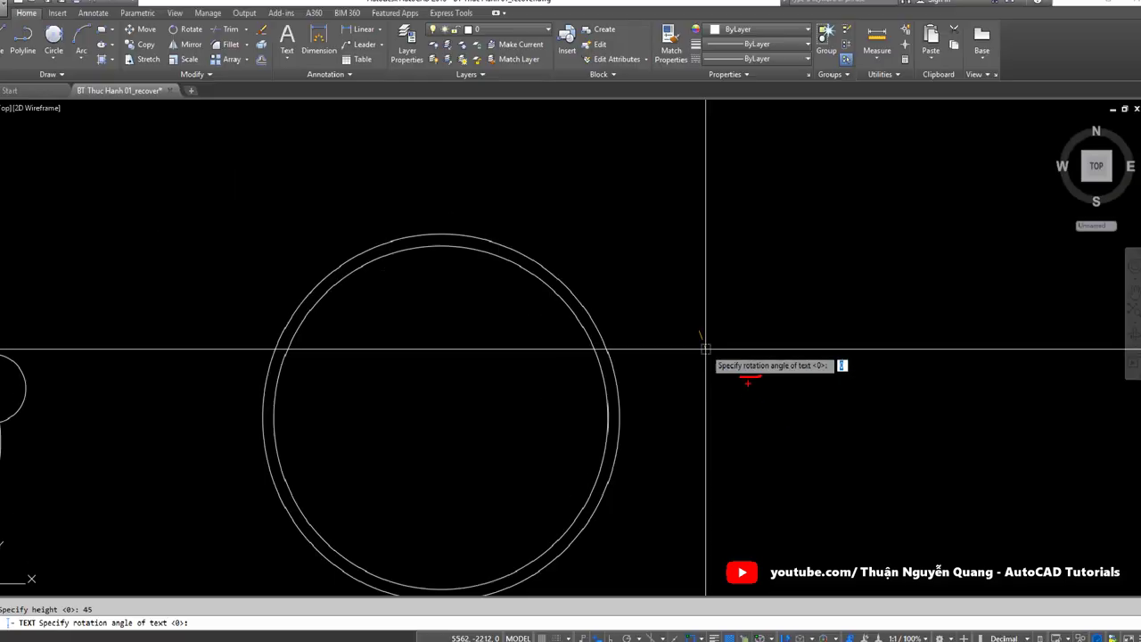
key("Return")
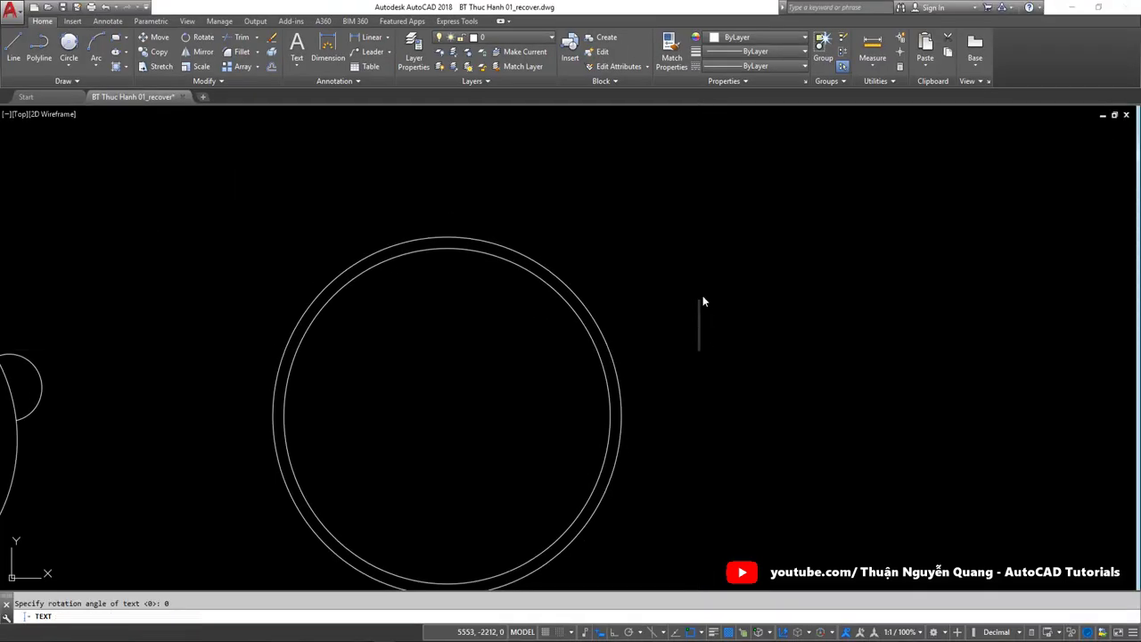
type("1")
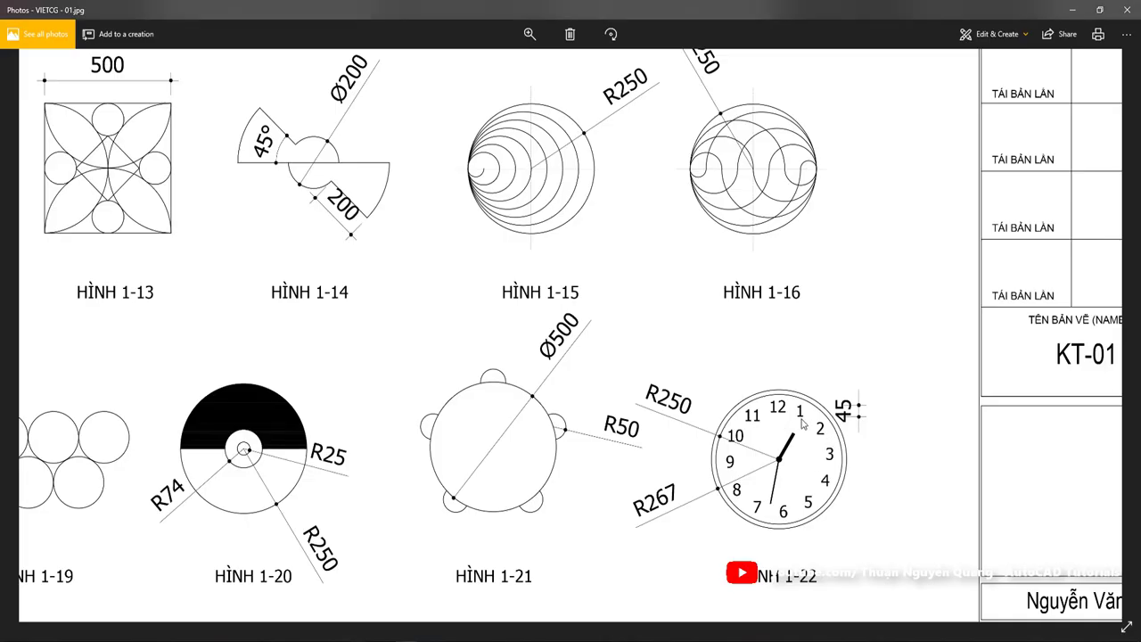
key("alt+Tab")
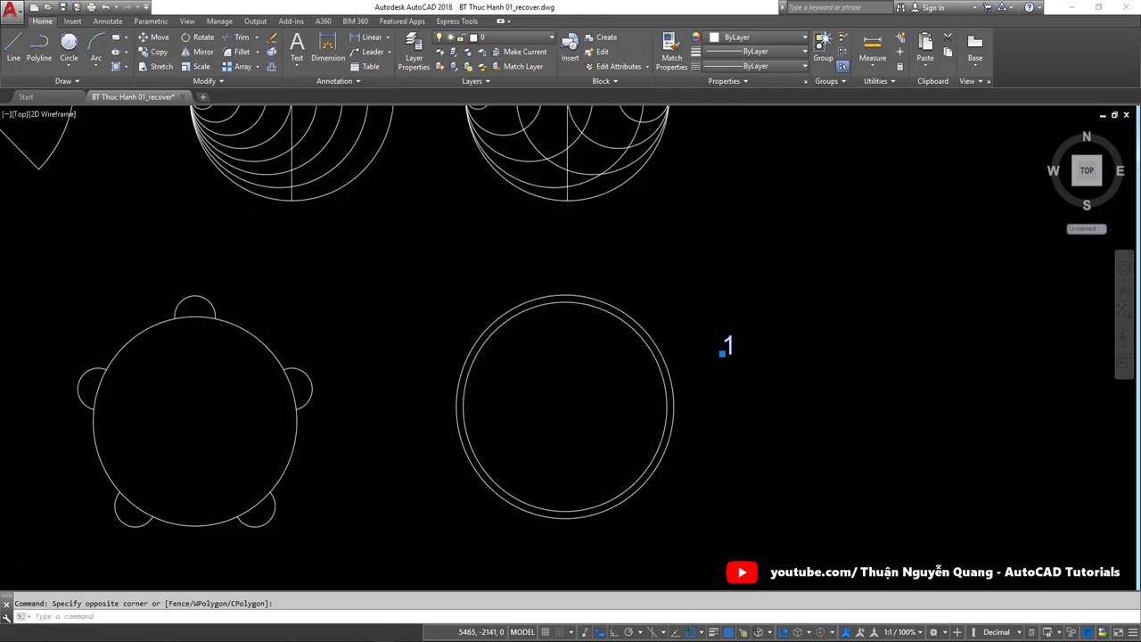
Step: Move the numeral 1 to just inside the top of the clock rim
scroll(752, 334, "up", 2)
scroll(764, 368, "up", 1)
key("m")
key("Return")
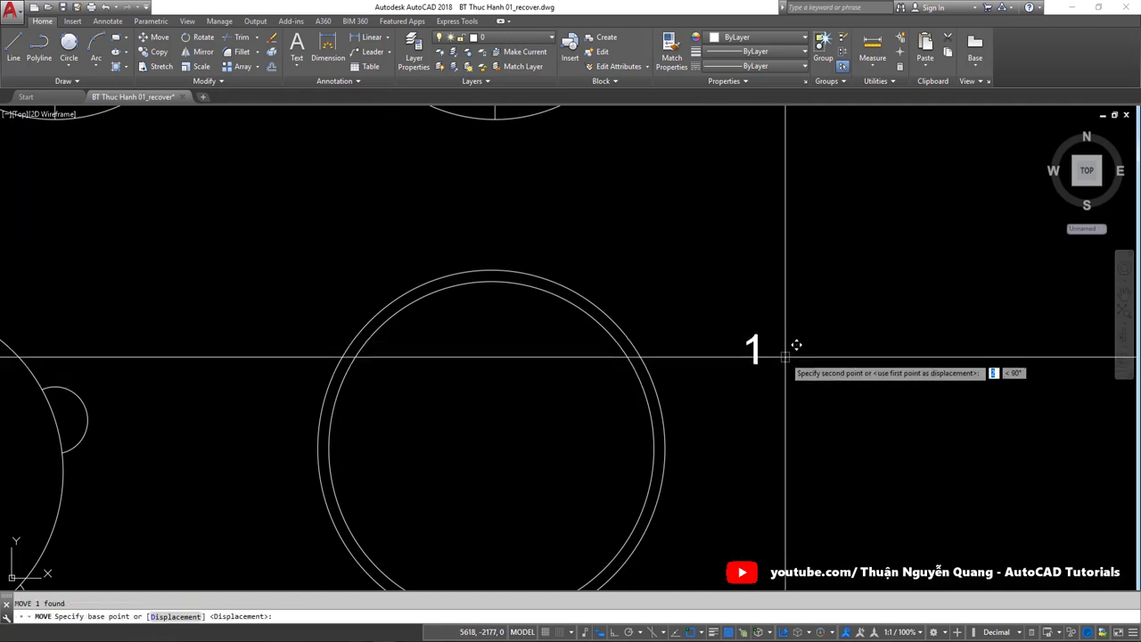
left_click(784, 356)
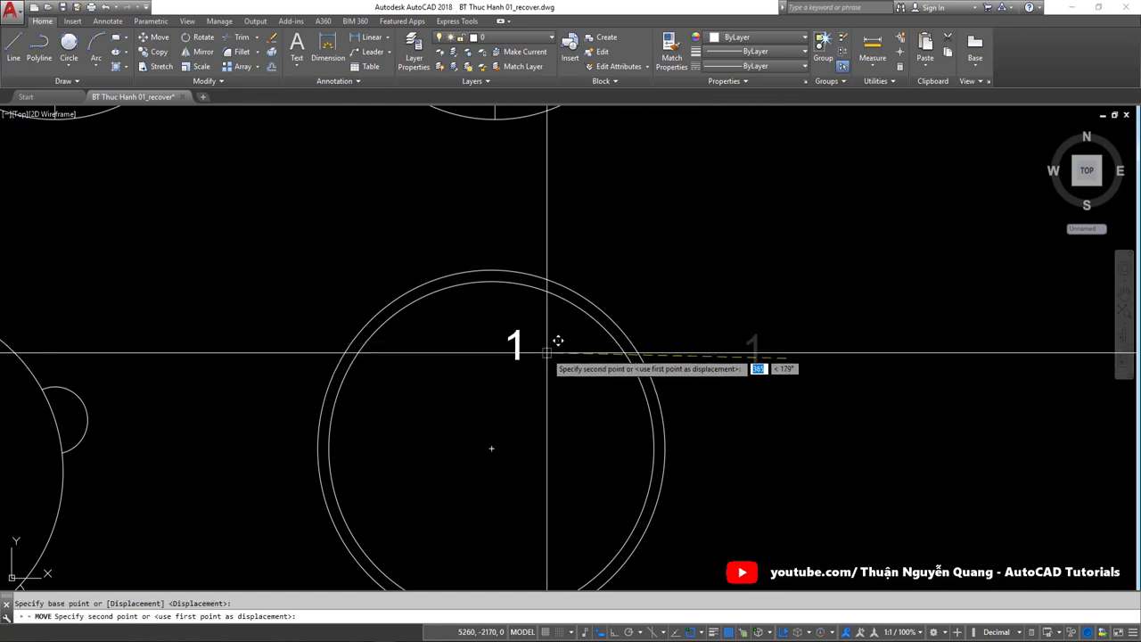
left_click(522, 313)
scroll(522, 313, "down", 3)
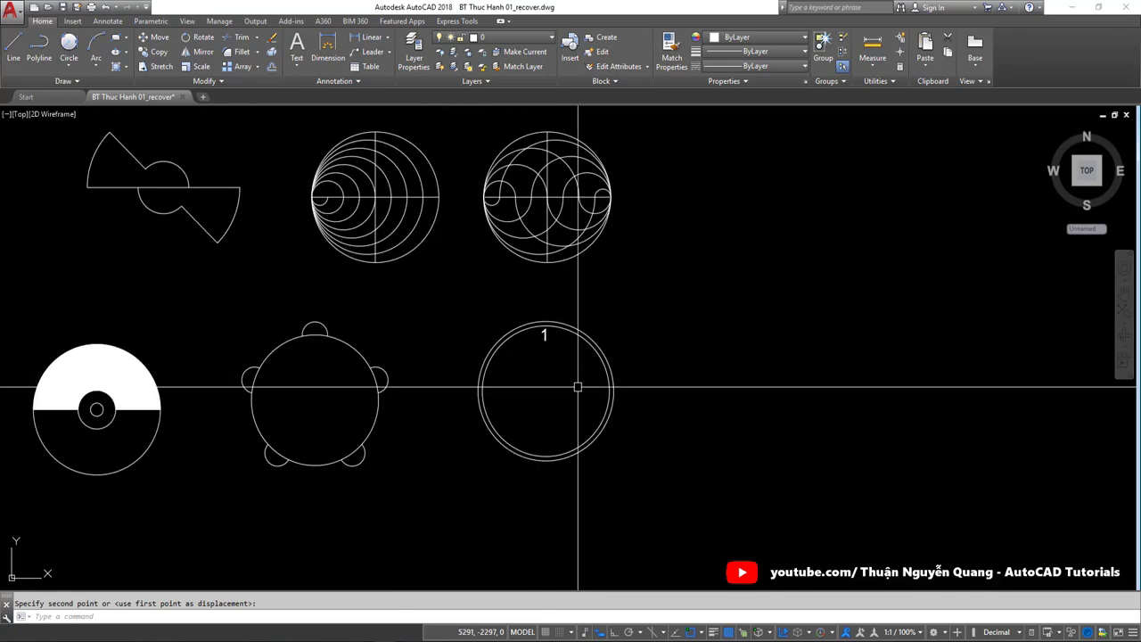
scroll(579, 338, "up", 3)
left_click(610, 329)
scroll(606, 338, "down", 3)
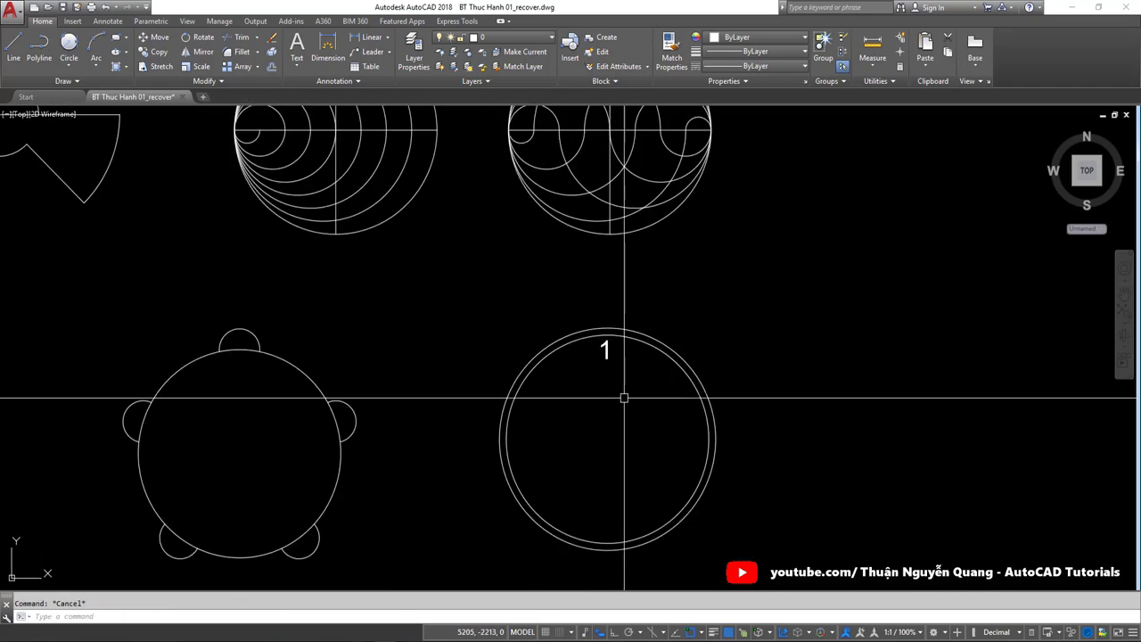
key("alt+Tab")
key("alt+Tab")
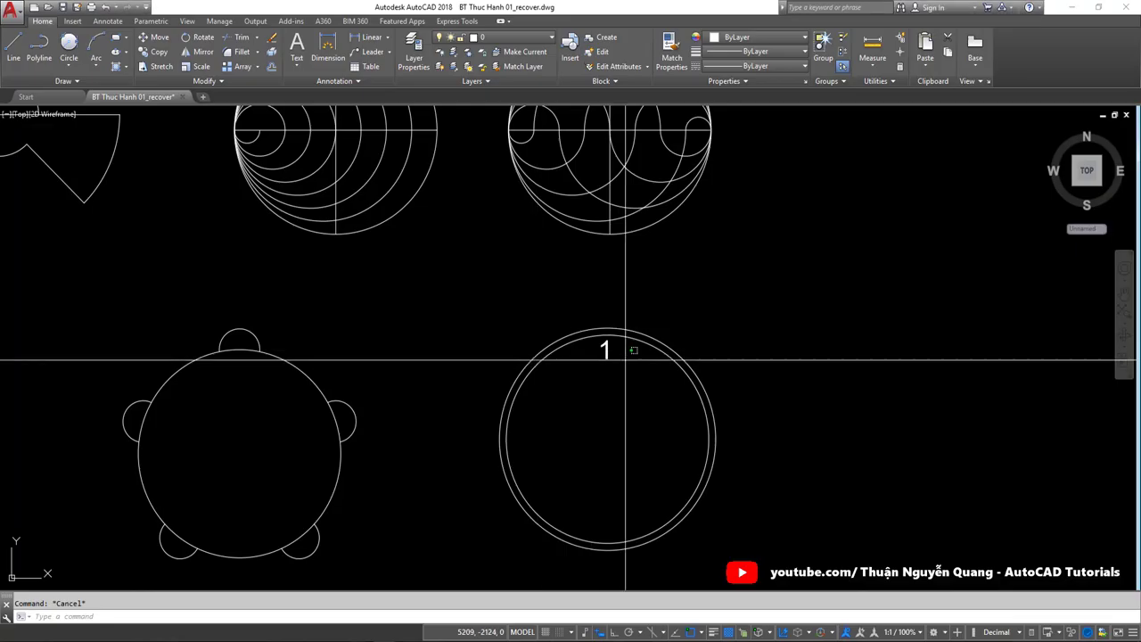
left_click(591, 354)
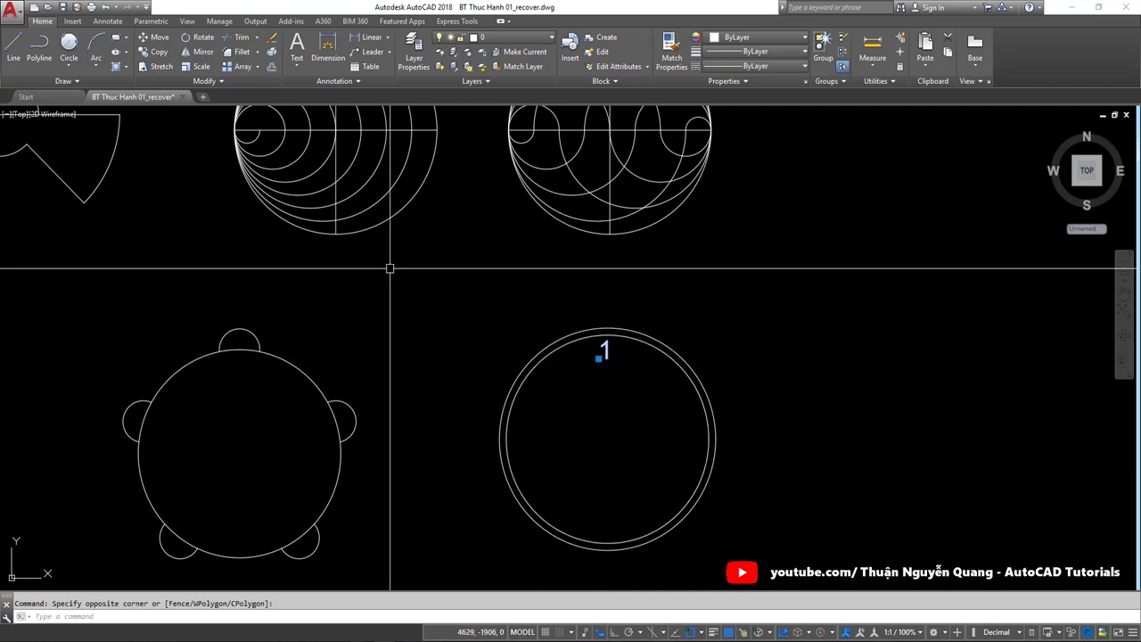
scroll(621, 389, "up", 1)
scroll(601, 329, "up", 1)
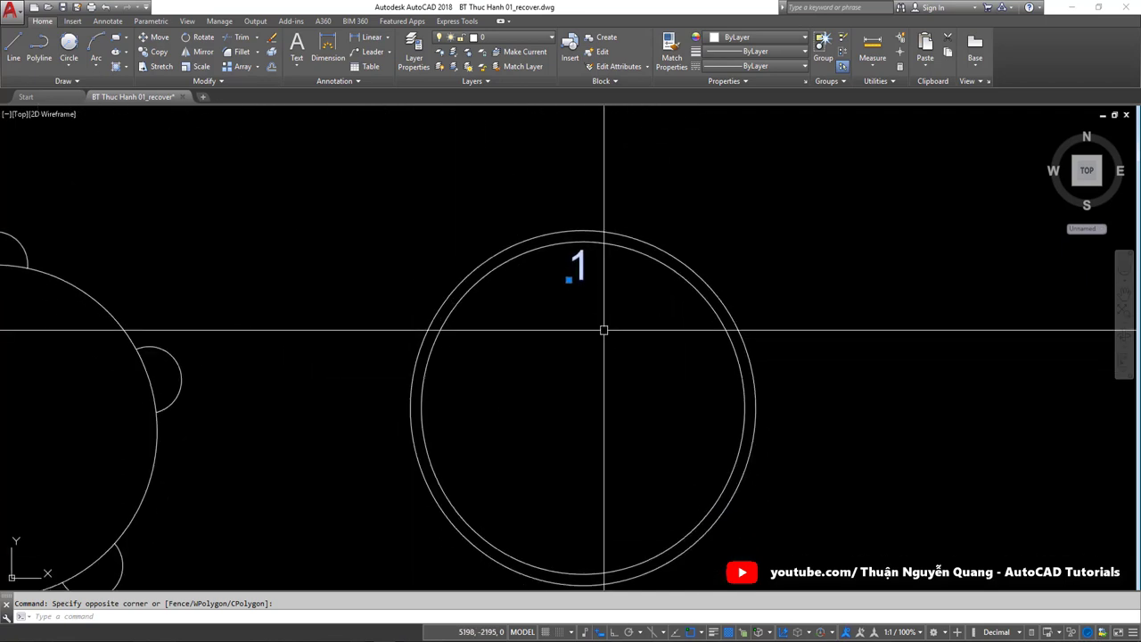
Step: Set up a classic polar array of the numeral around the clock centre, 12 items over 360°
type("r")
key("Down")
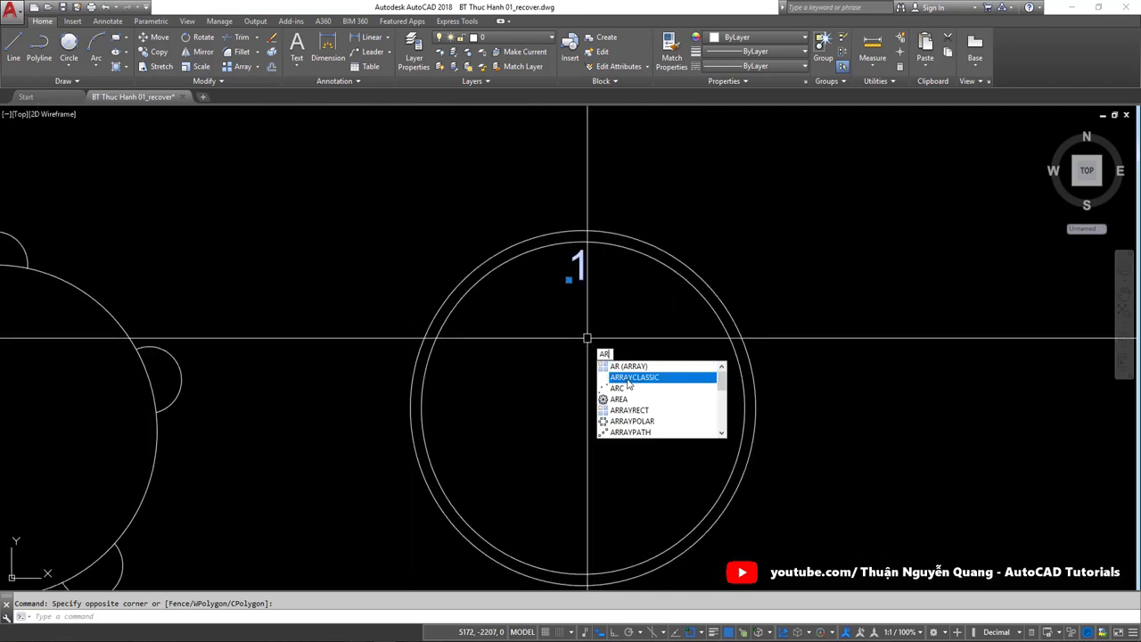
key("Return")
left_click_drag(559, 214, 171, 244)
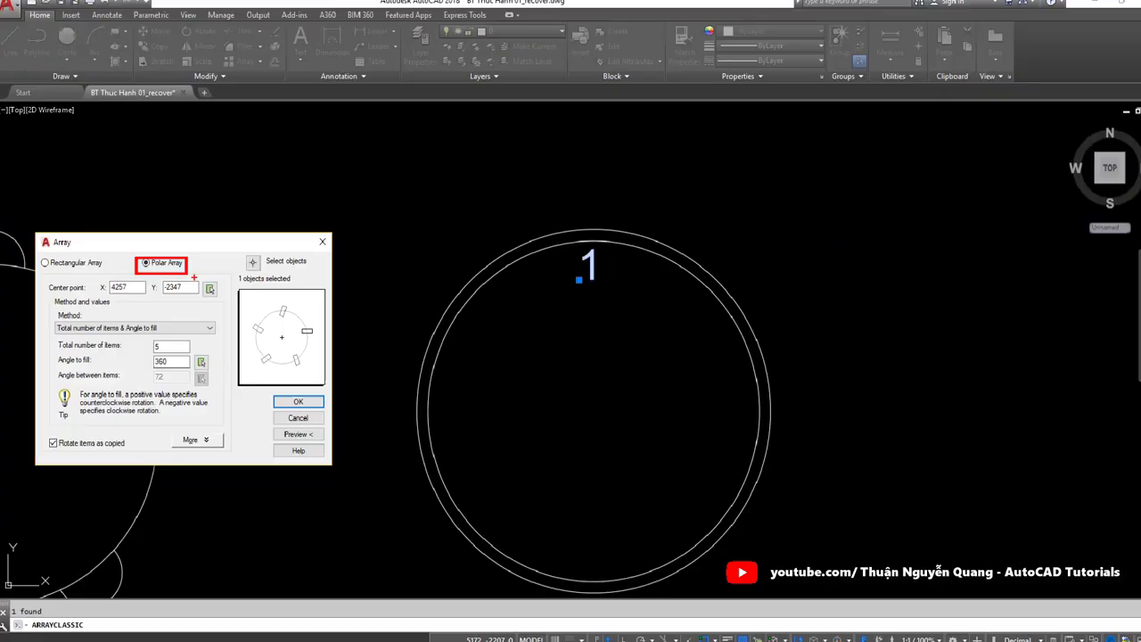
left_click(208, 289)
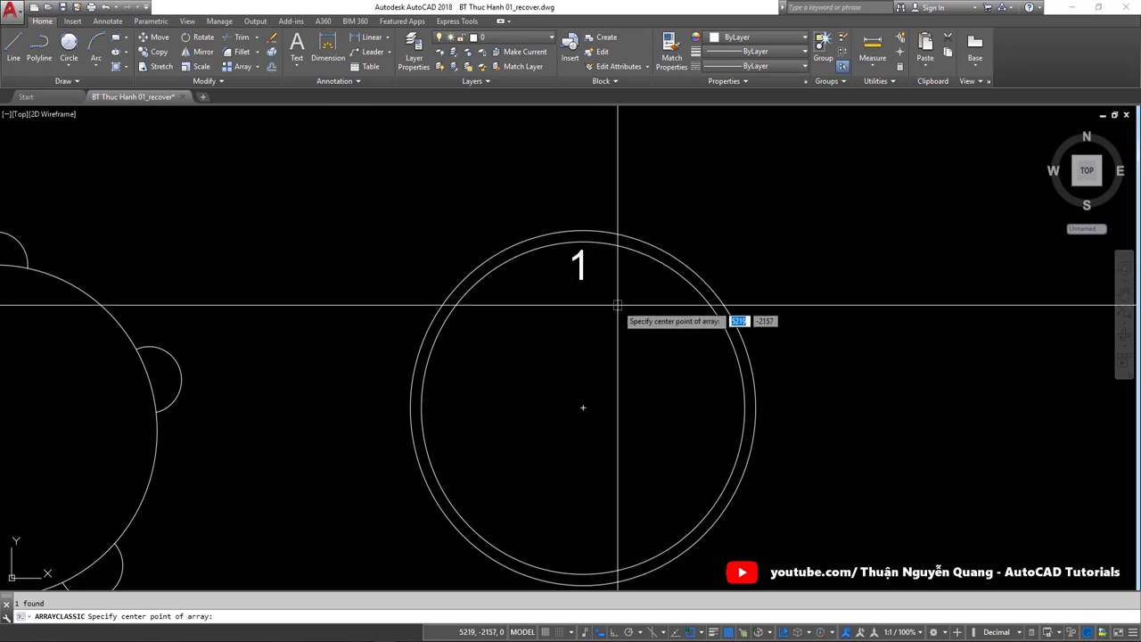
left_click(583, 407)
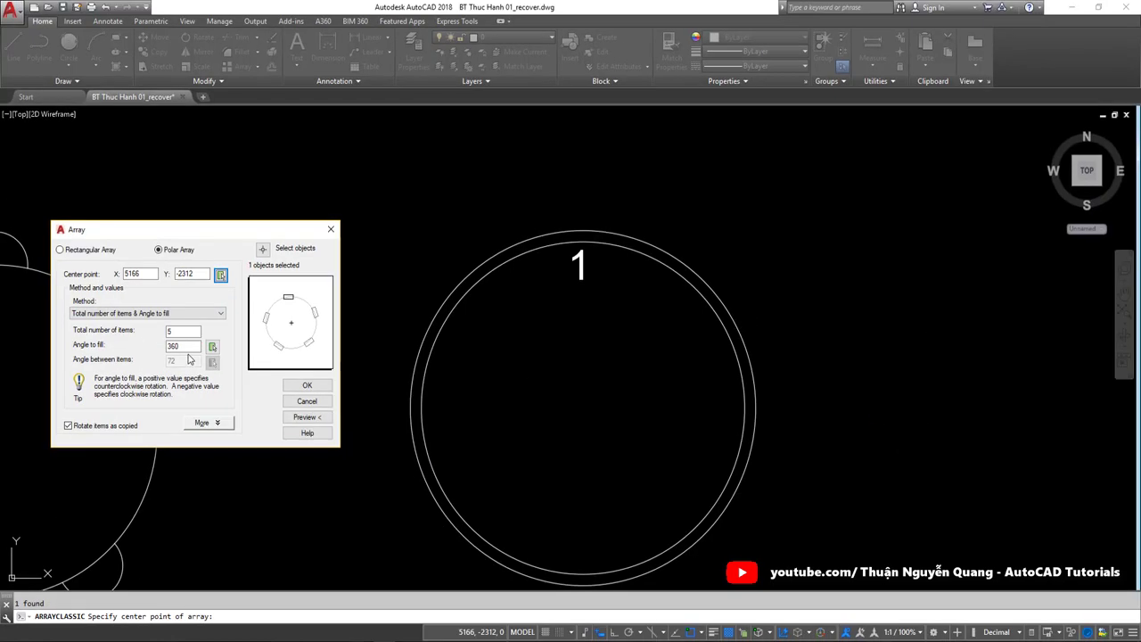
double_click(167, 331)
type("12")
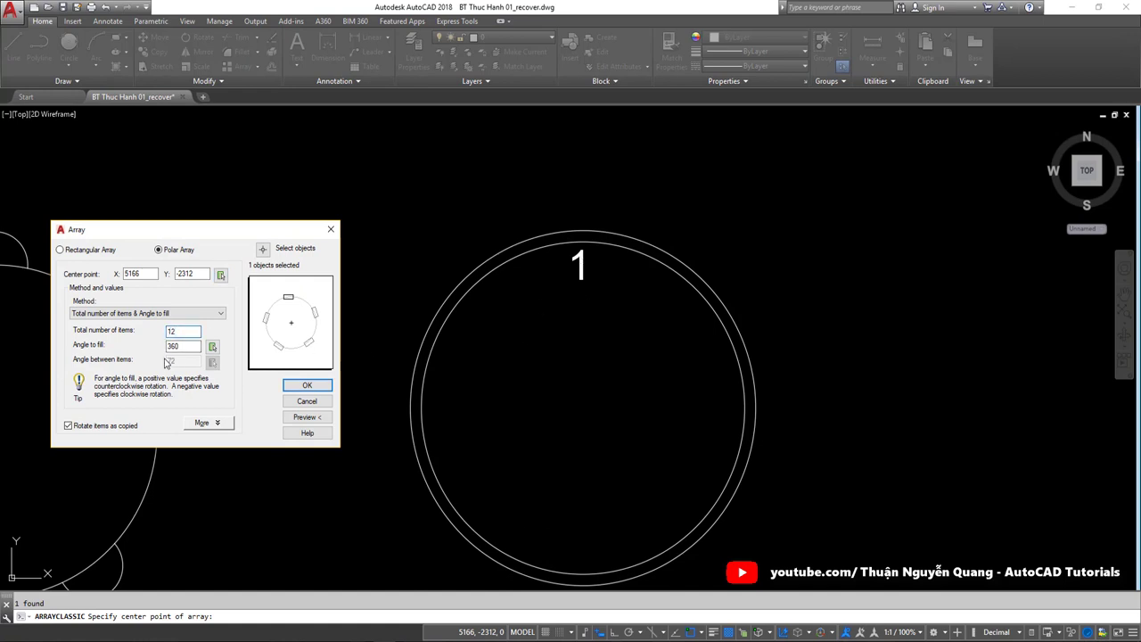
key("BackSpace")
key("BackSpace")
double_click(181, 346)
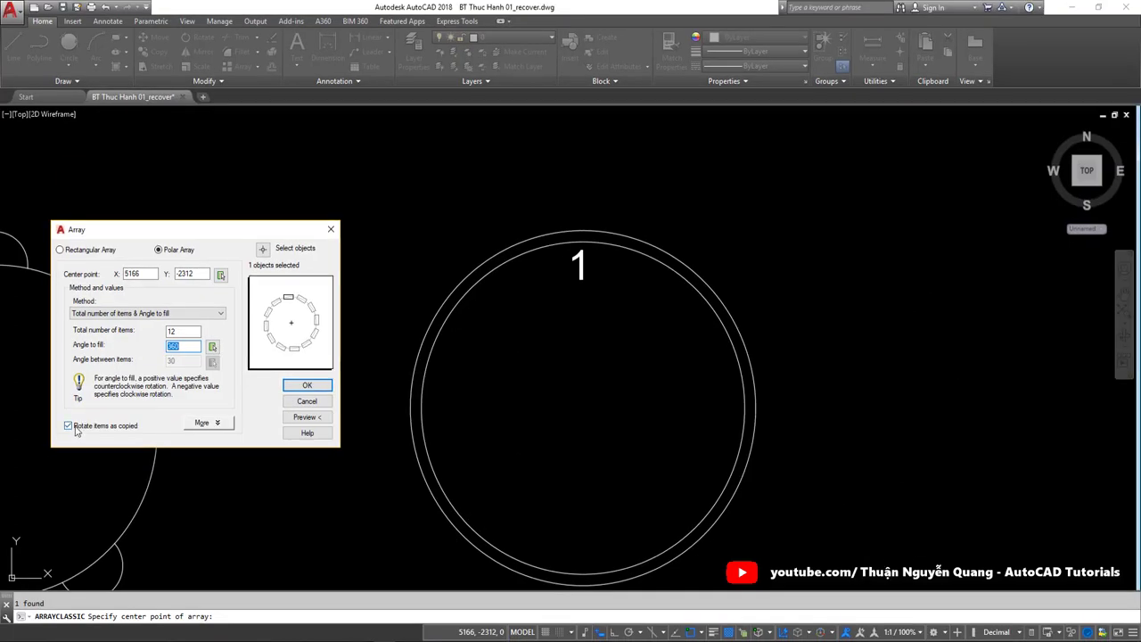
left_click(76, 429)
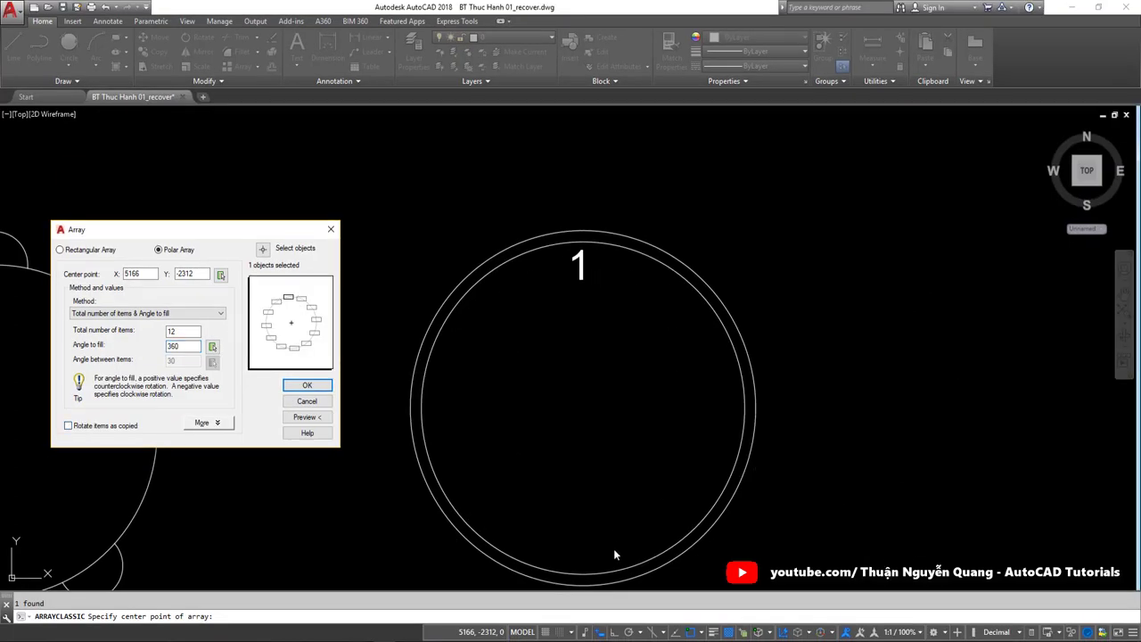
Step: Turn off Rotate items as copied and create the twelve upright numerals
key("alt+Tab")
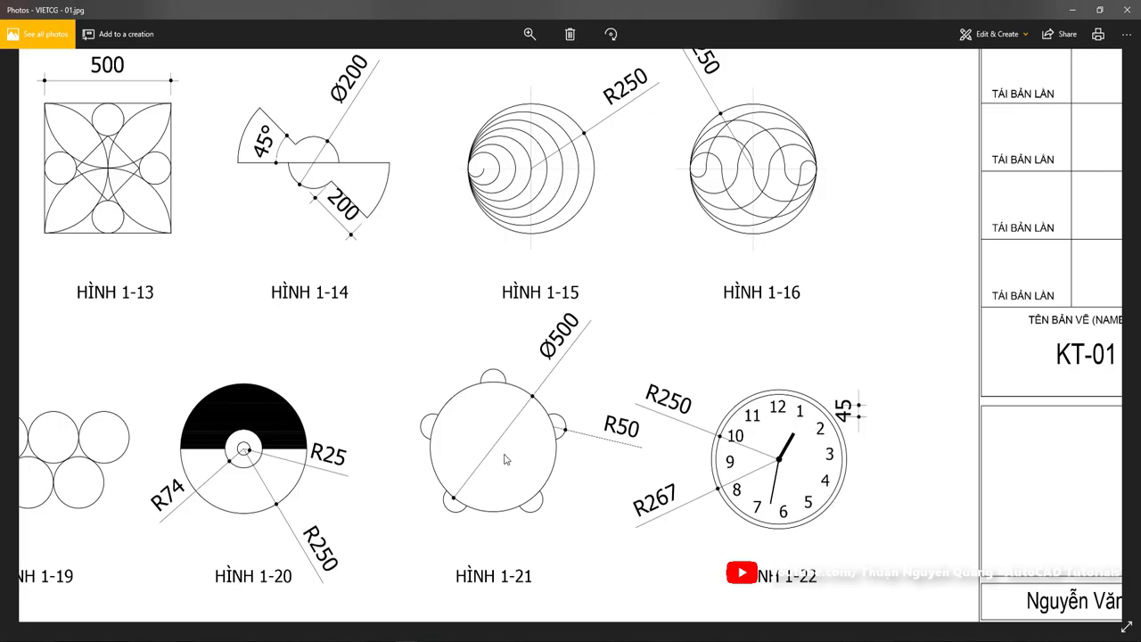
key("alt+Tab")
left_click(88, 430)
left_click(88, 429)
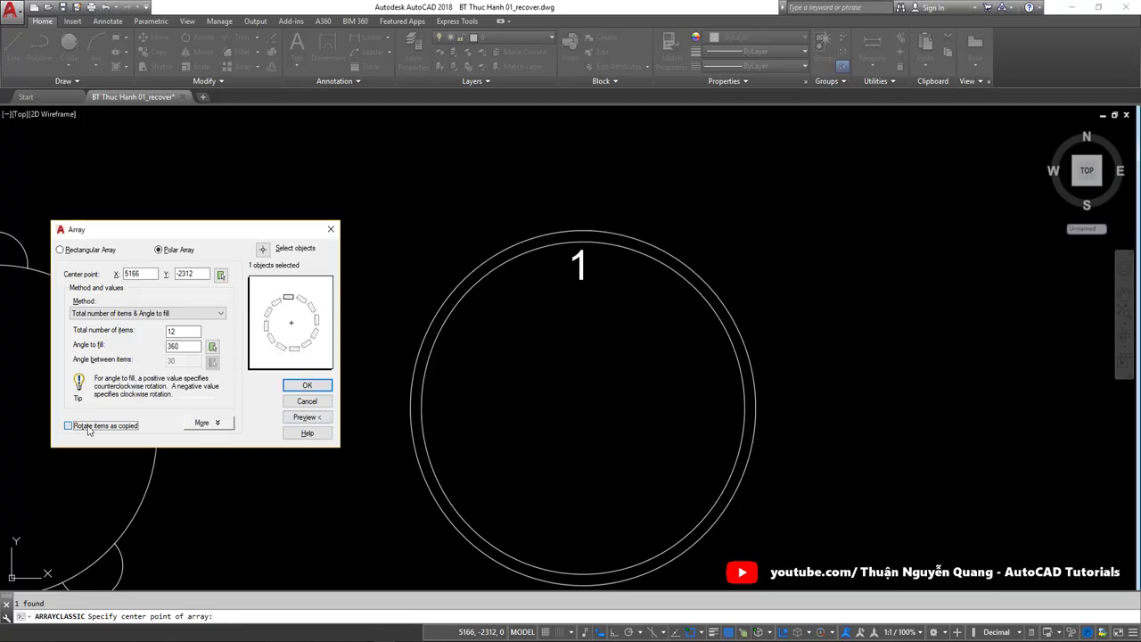
left_click(88, 429)
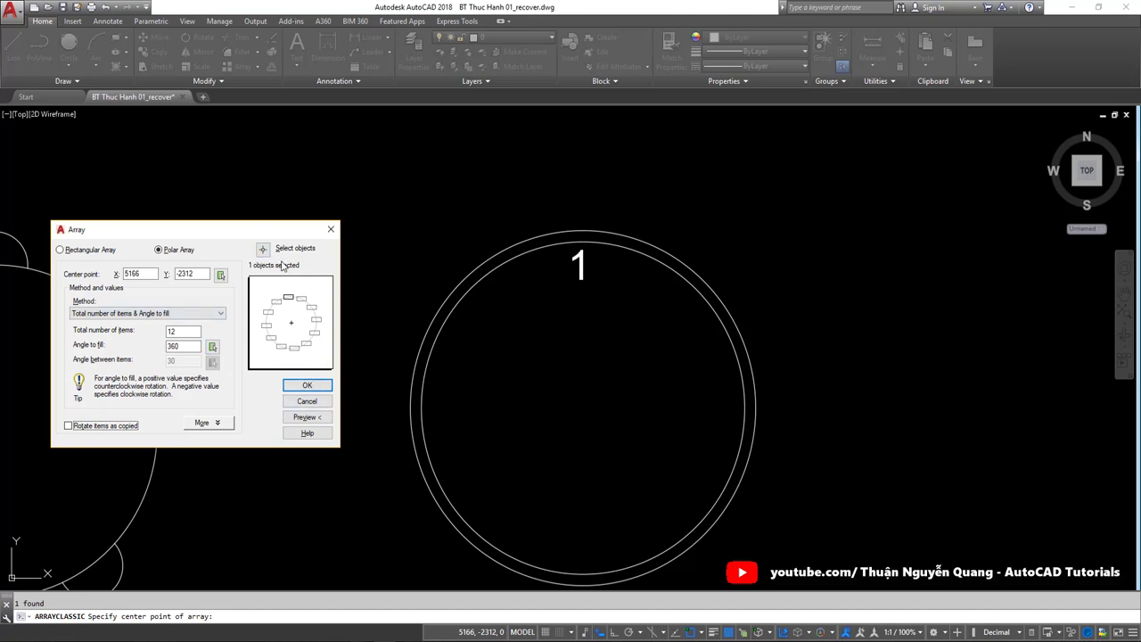
left_click(306, 416)
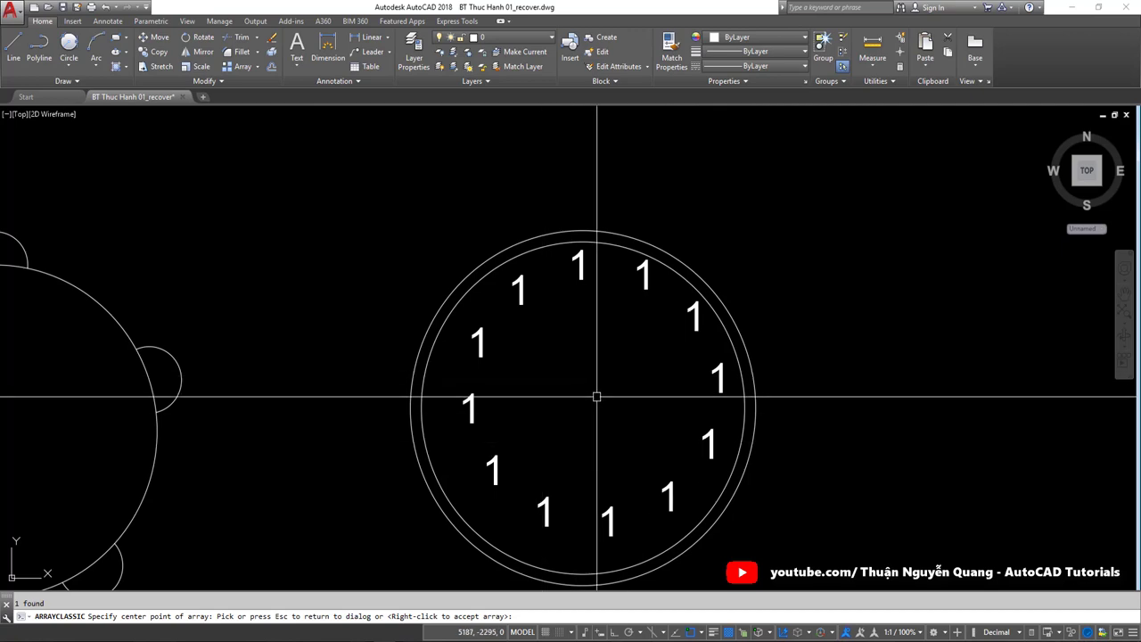
key("Escape")
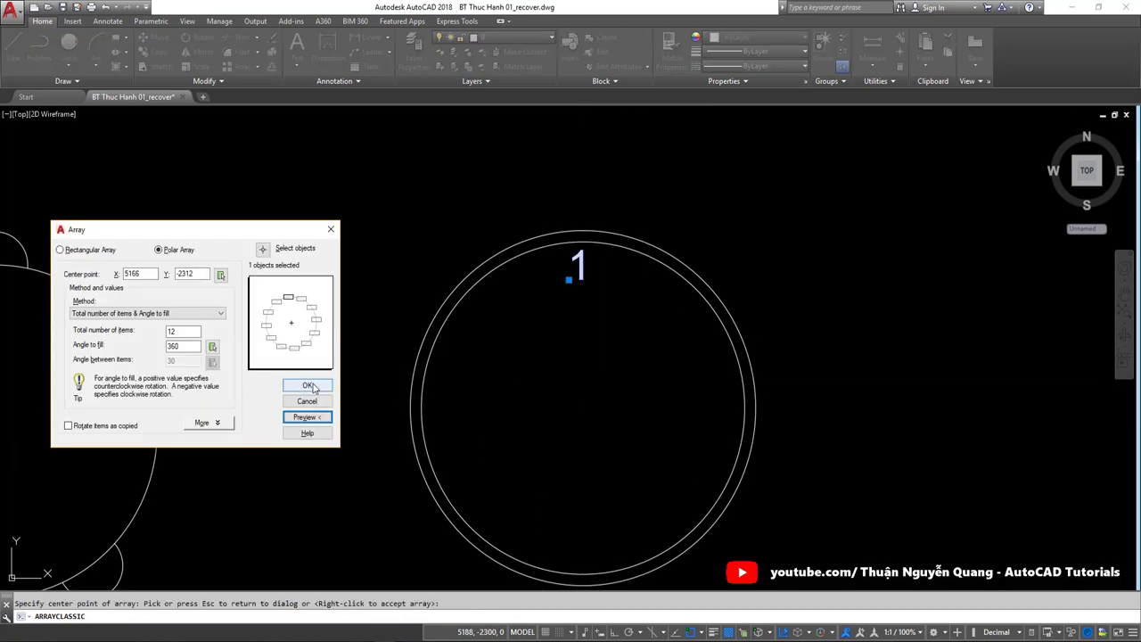
left_click(307, 416)
Step: Move the ring of twelve numerals into position inside the clock rim
middle_click_drag(585, 338, 608, 325)
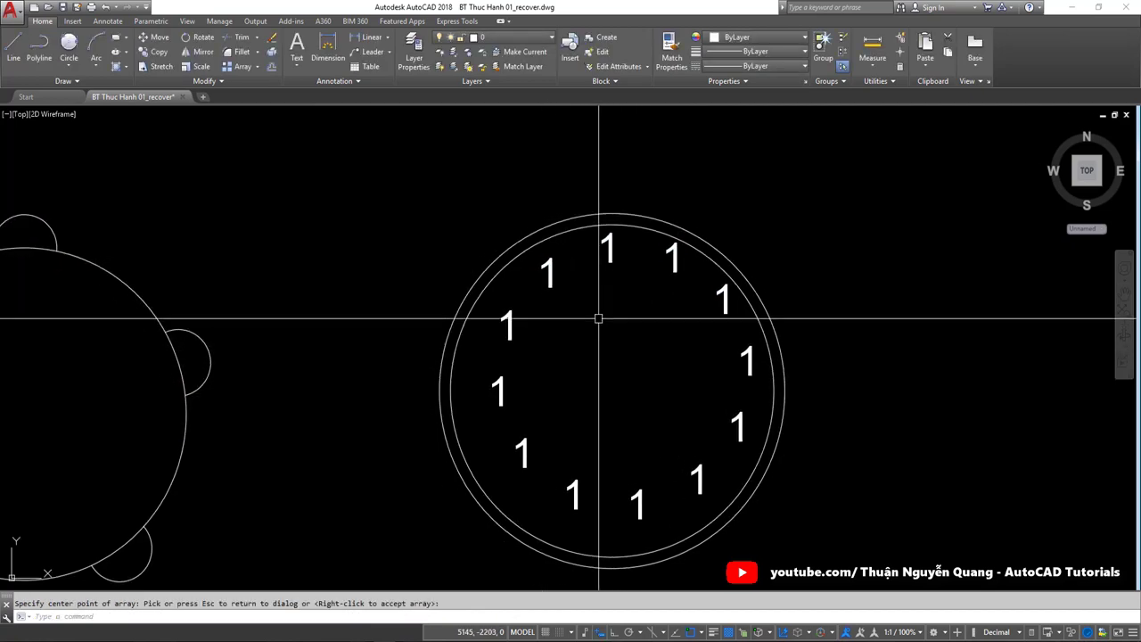
left_click(460, 181)
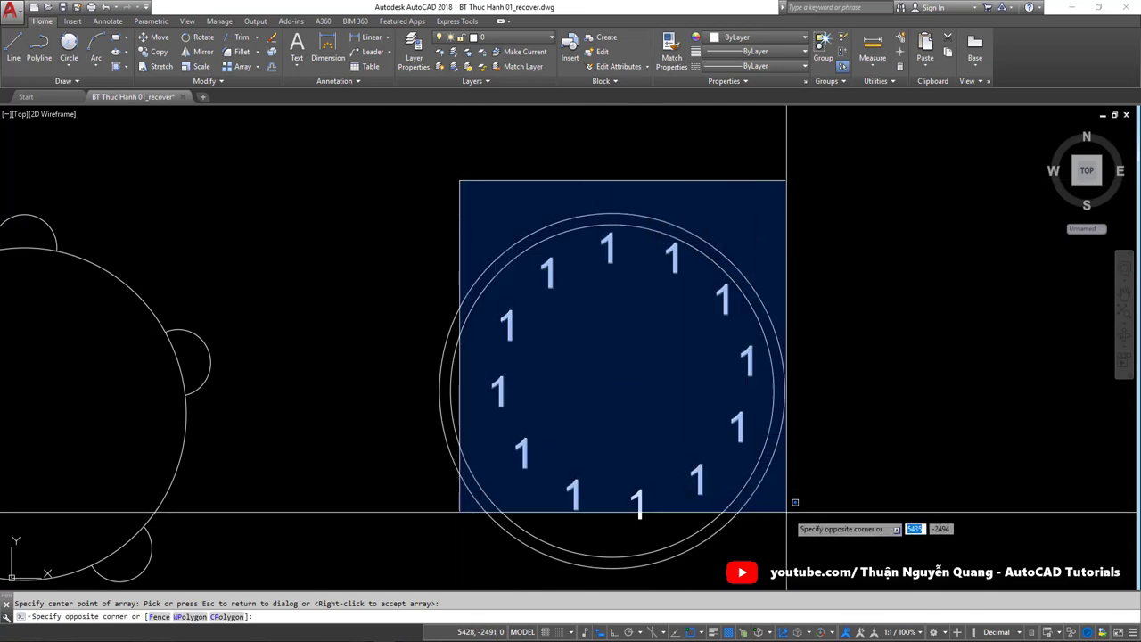
left_click(825, 526)
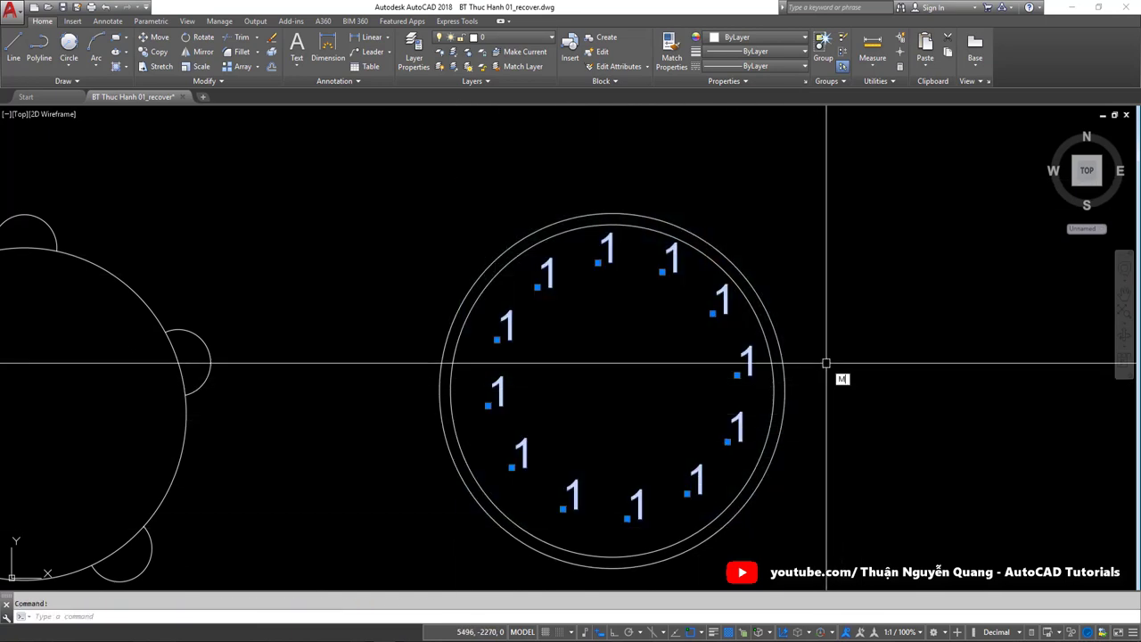
type("m")
key("Return")
left_click(851, 292)
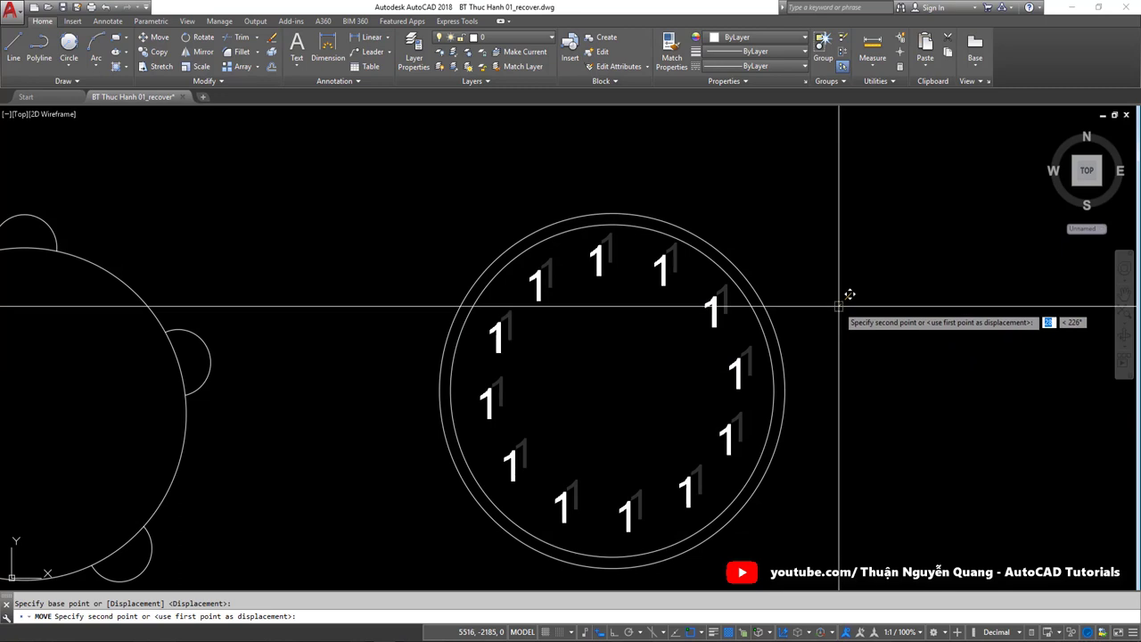
left_click(842, 312)
scroll(820, 356, "down", 4)
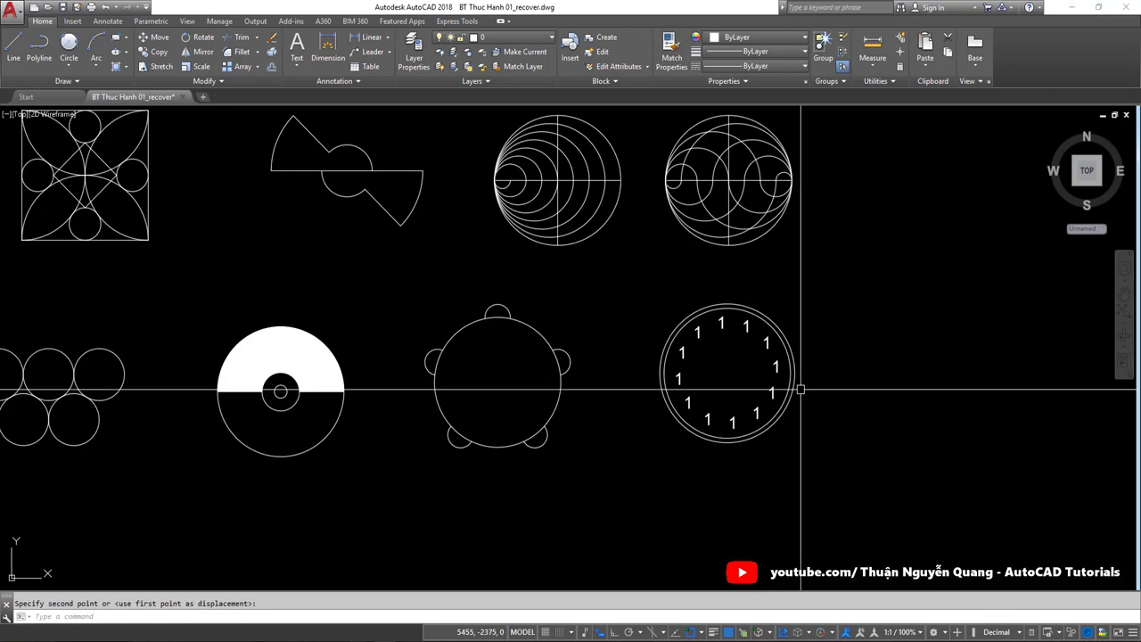
scroll(749, 312, "up", 4)
Step: Retype the copied numerals from the top through six o'clock as 12, 2, 3 … 6
double_click(714, 287)
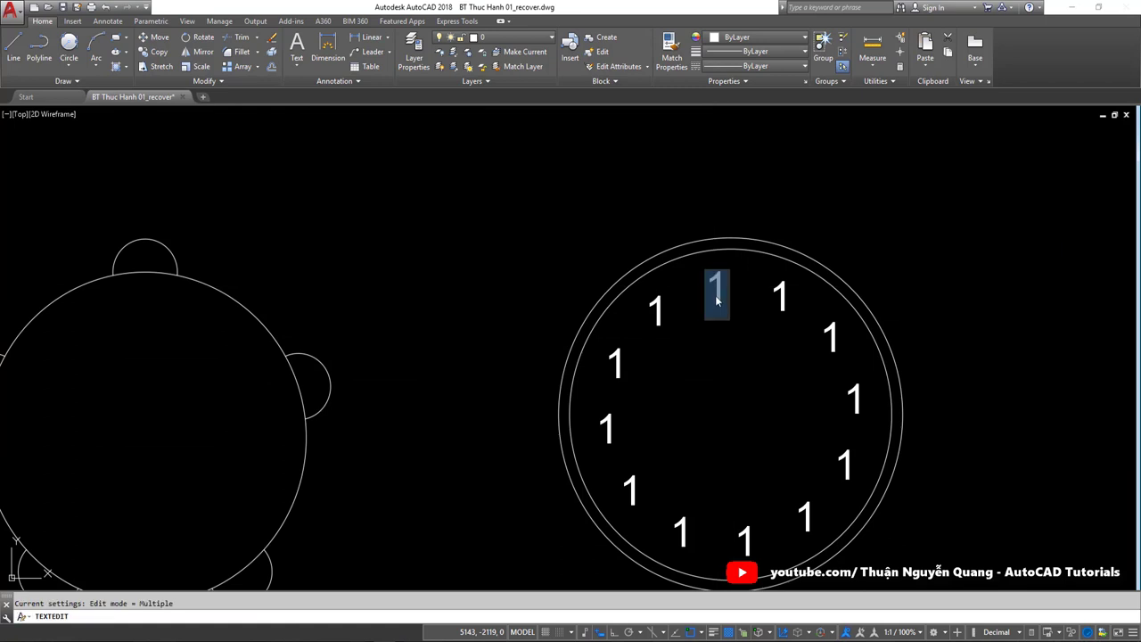
type("2")
left_click(786, 269)
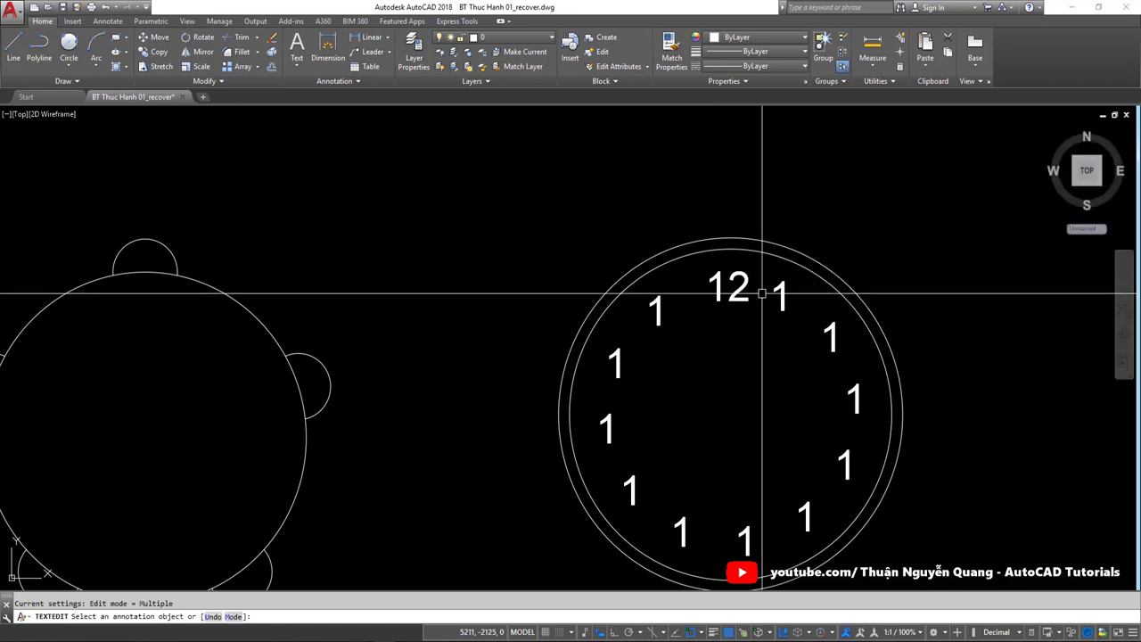
left_click(829, 339)
type("2")
left_click(904, 381)
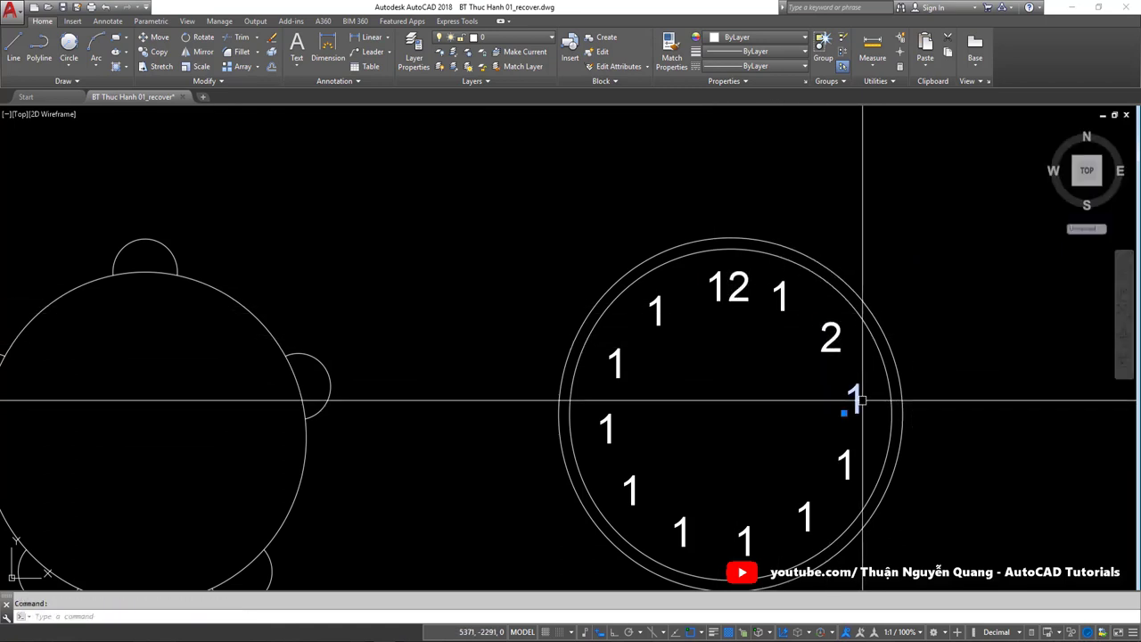
left_click(853, 400)
type("13")
left_click(942, 424)
key("Tab")
type("4")
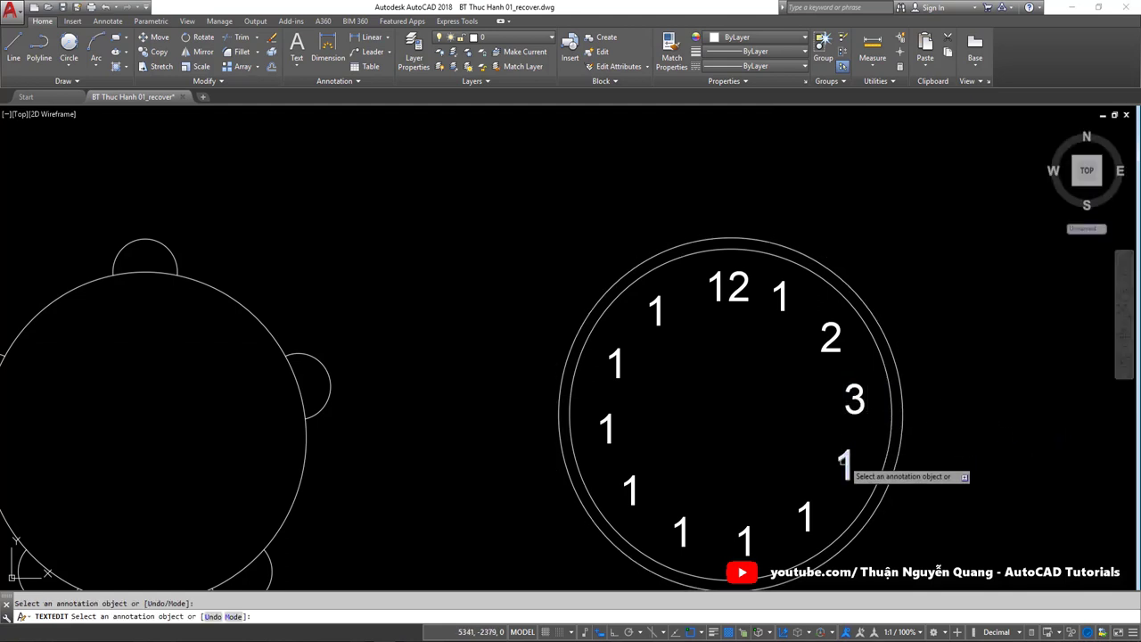
left_click(807, 513)
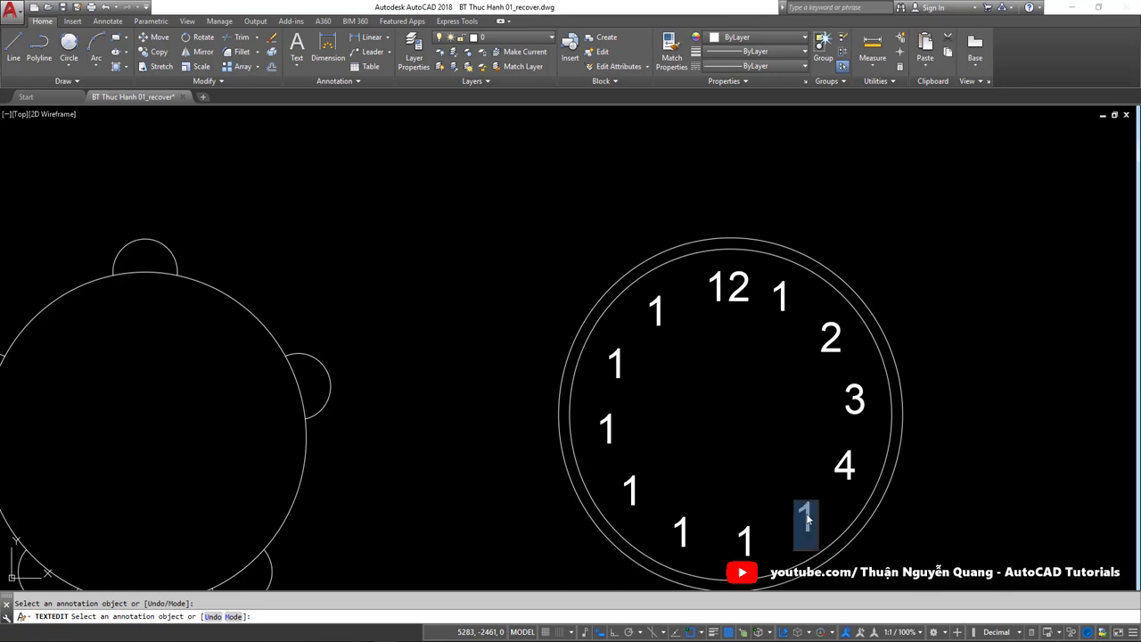
type("5")
left_click(747, 542)
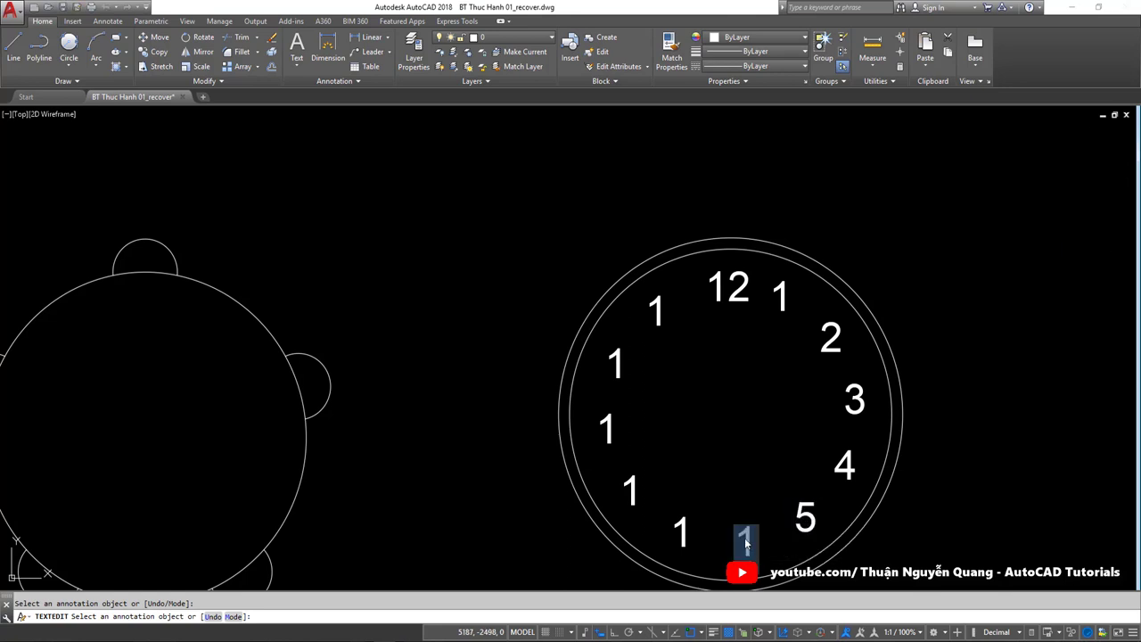
type("6")
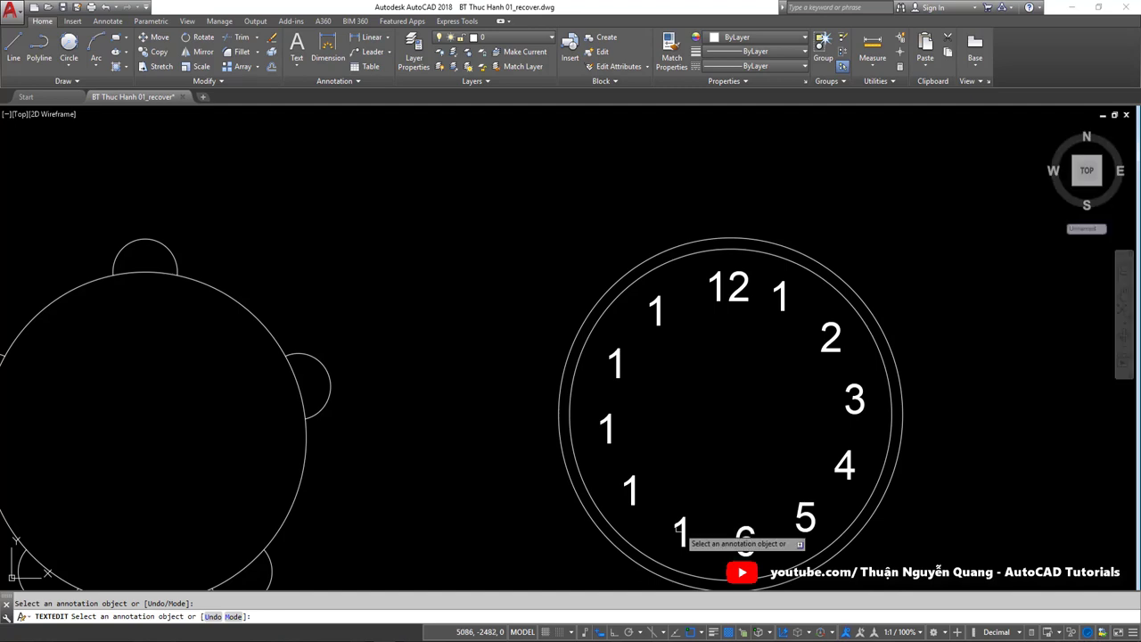
Step: Retype the remaining numerals as 7, 8, 9, 10 and 11, then exit text editing
left_click(684, 532)
type("7")
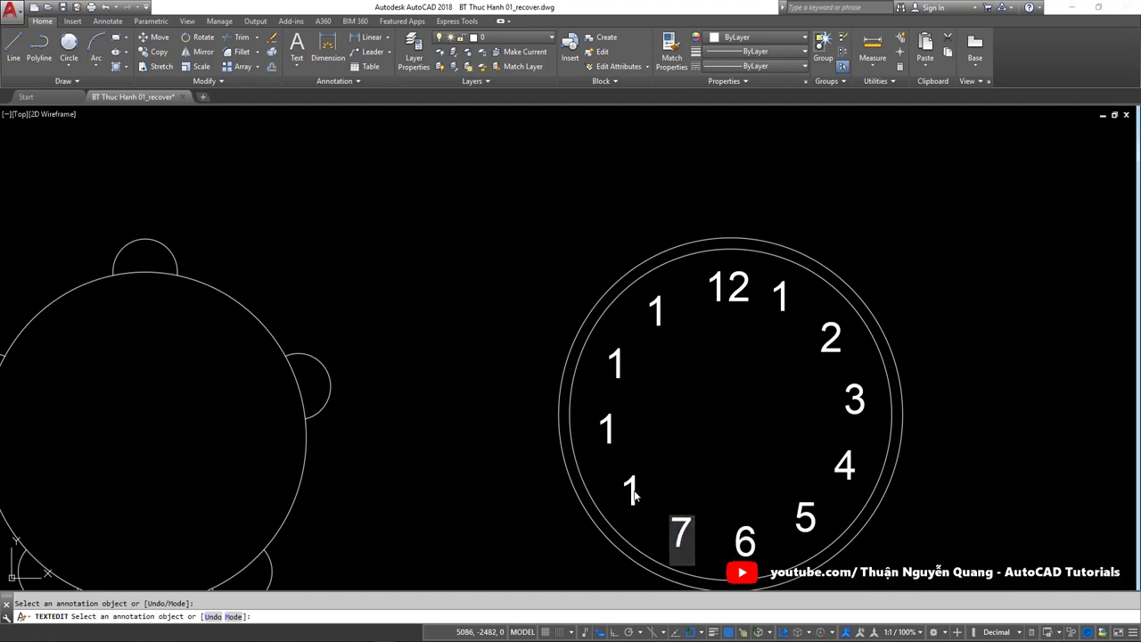
left_click(631, 490)
type("8")
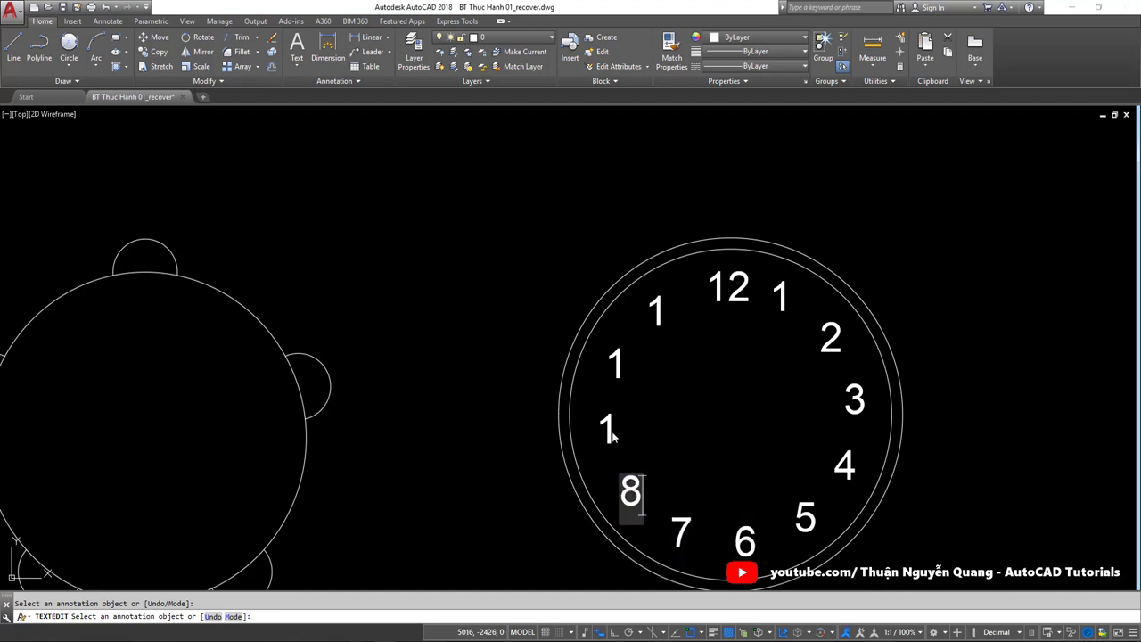
left_click(609, 430)
type("8")
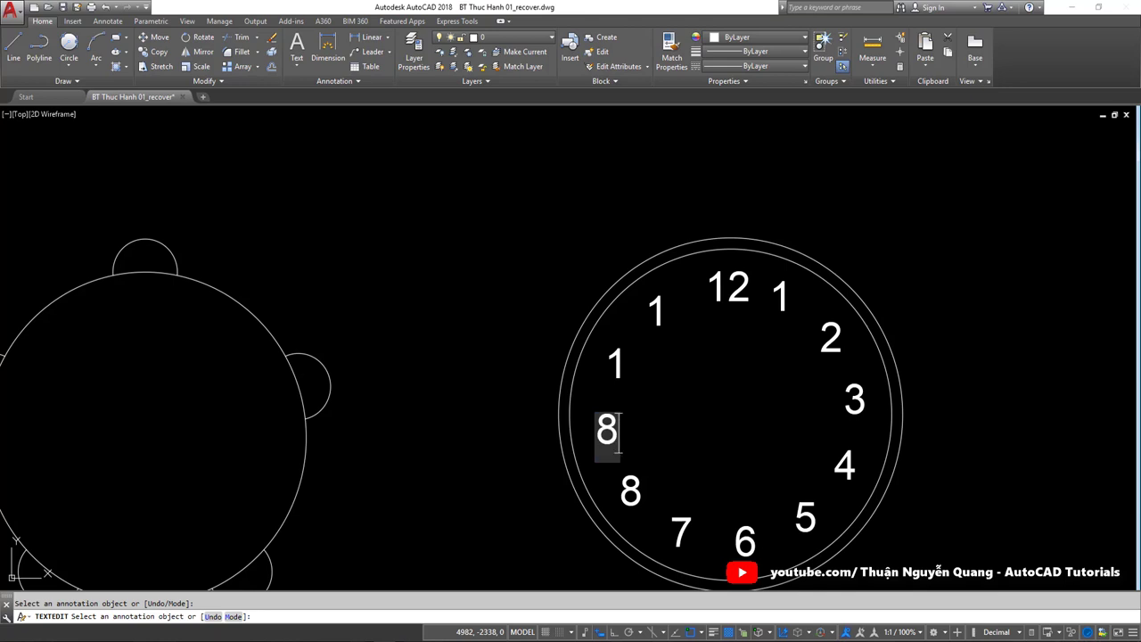
key("BackSpace")
type("9")
left_click(616, 367)
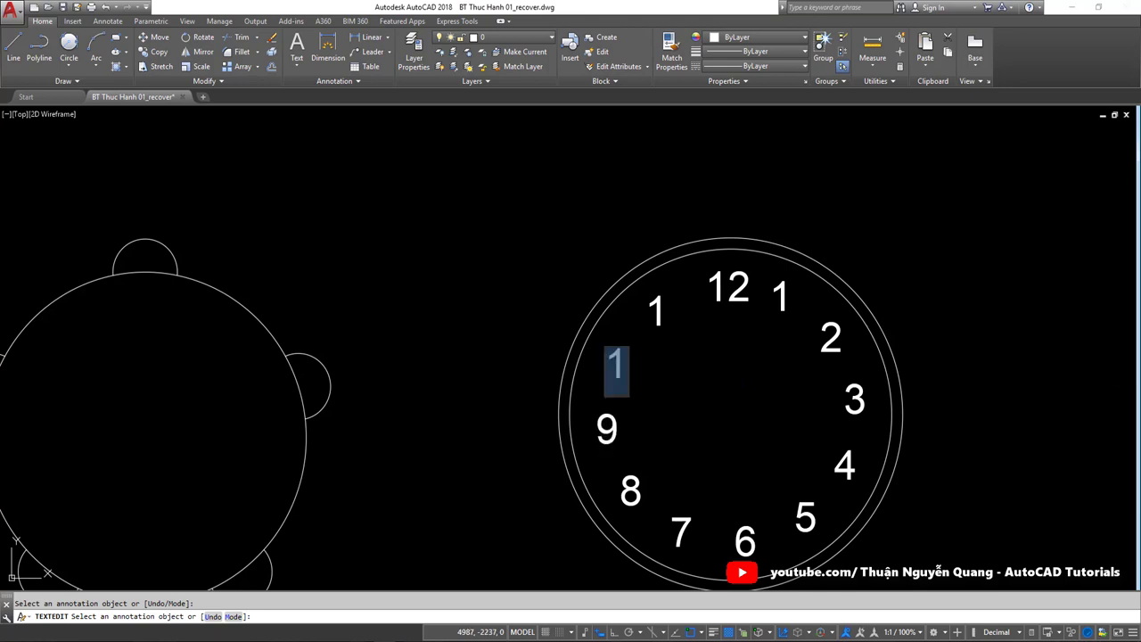
type("0")
left_click(659, 314)
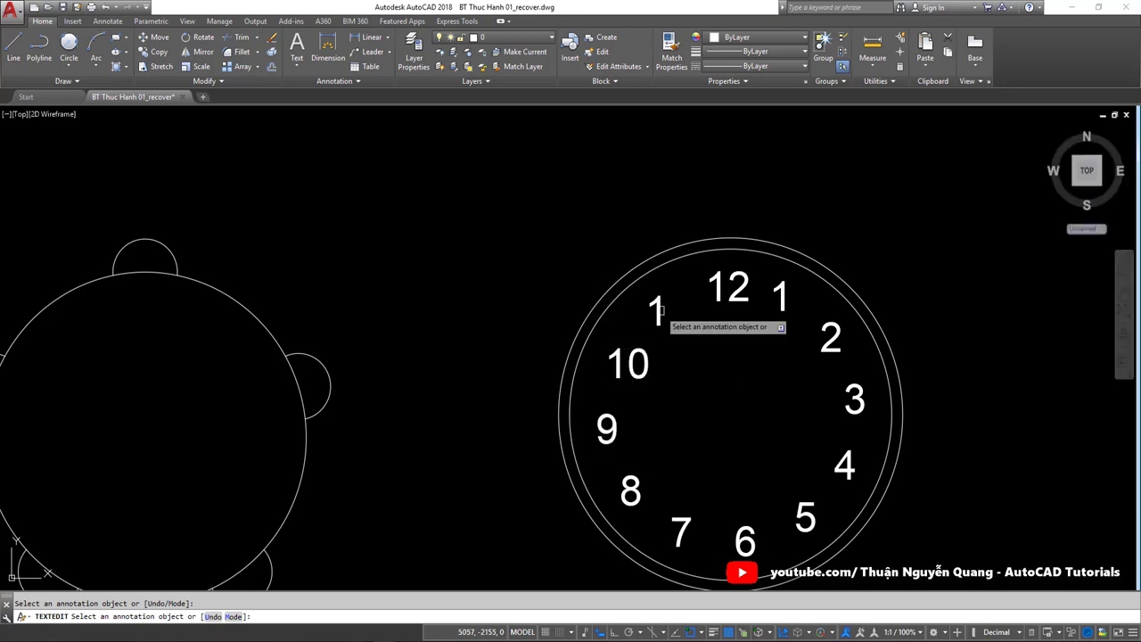
left_click(660, 312)
type("11")
left_click(832, 222)
scroll(687, 318, "down", 3)
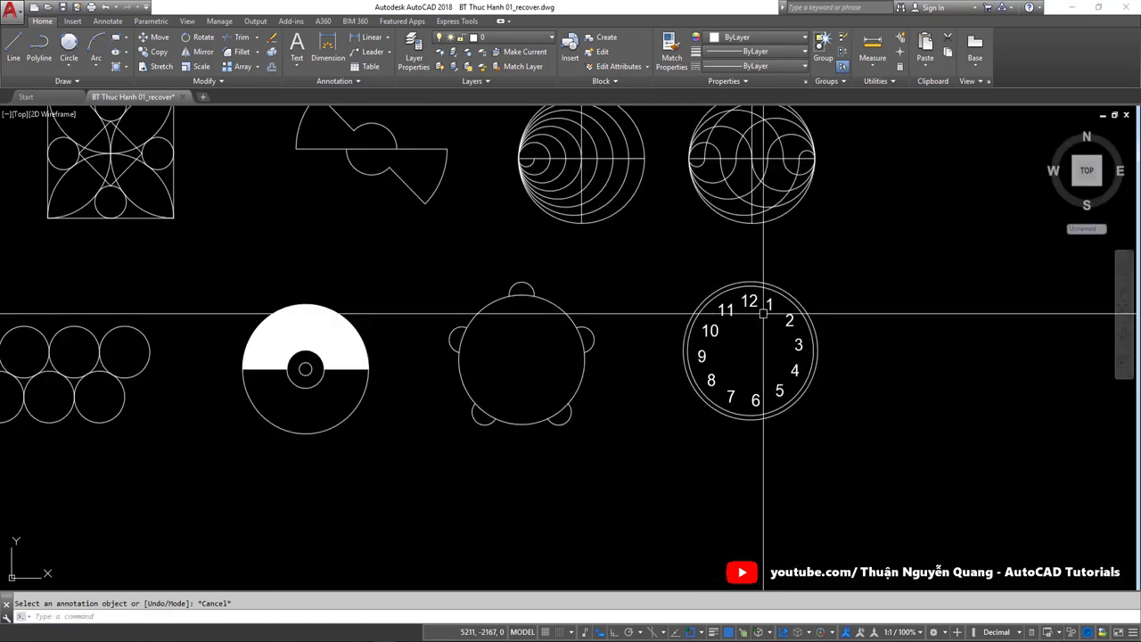
scroll(687, 311, "up", 1)
key("Escape")
left_click(550, 249)
Step: Move the selected clock numerals slightly left into place
left_click(844, 475)
scroll(820, 433, "up", 2)
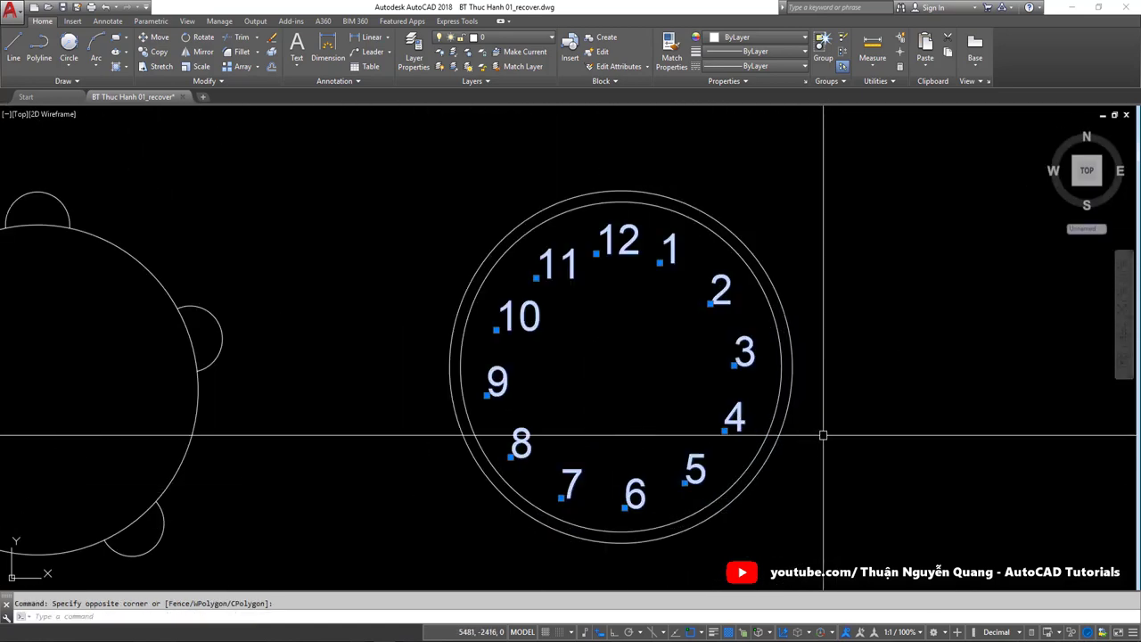
type("m")
key("Return")
left_click(858, 421)
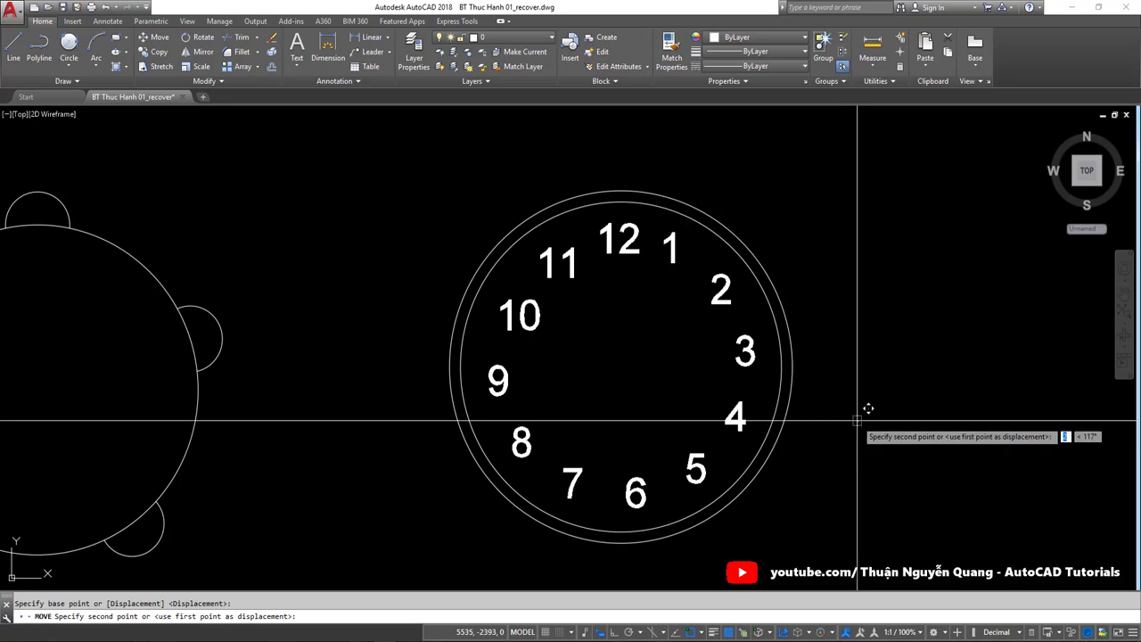
left_click(855, 420)
key("alt+Tab")
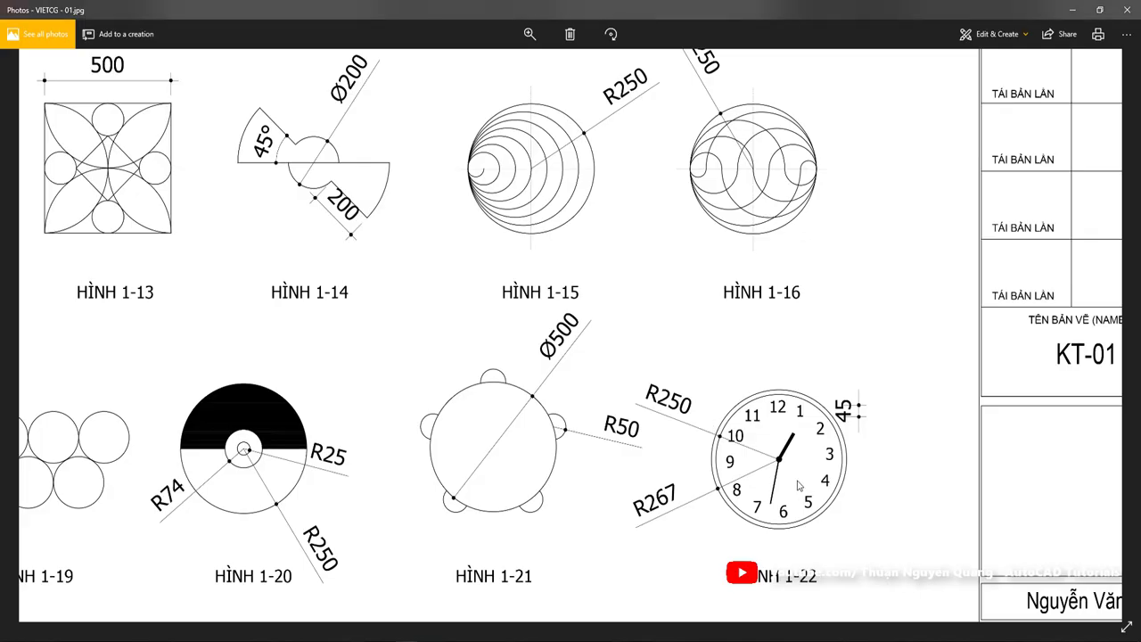
key("alt+Tab")
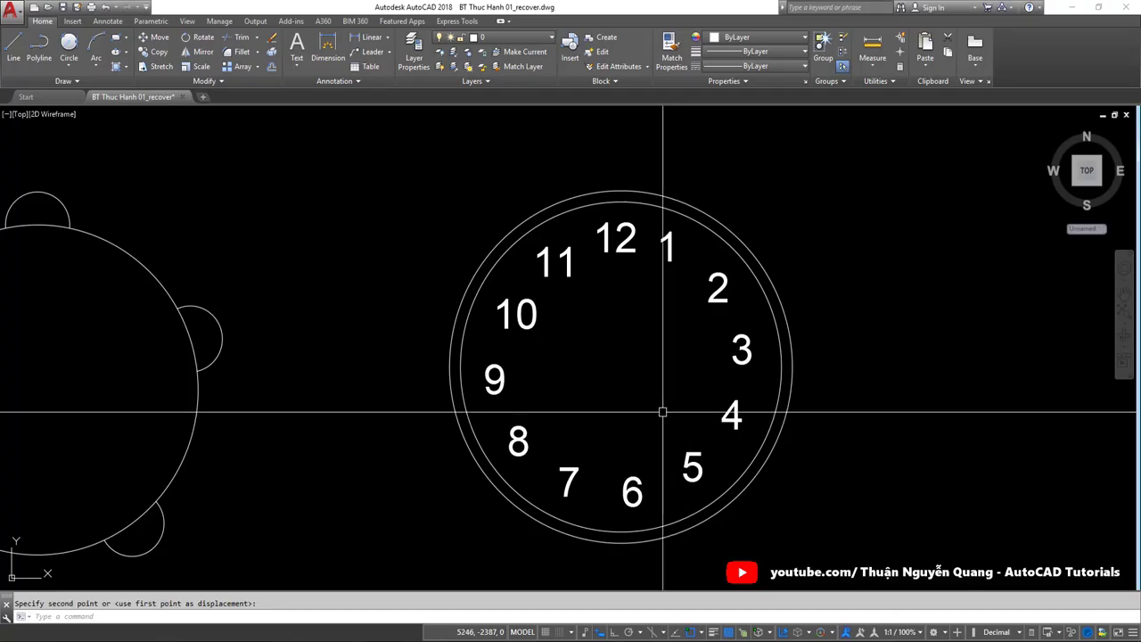
Step: Draw a small circle at the clock's centre
key("Return")
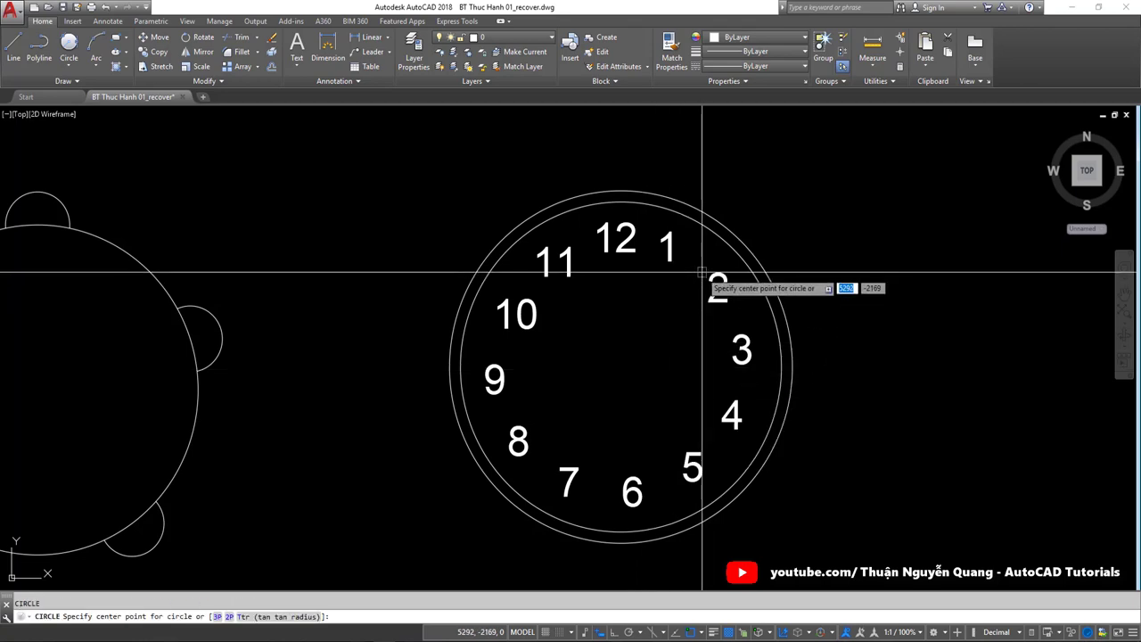
left_click(621, 365)
scroll(619, 361, "up", 3)
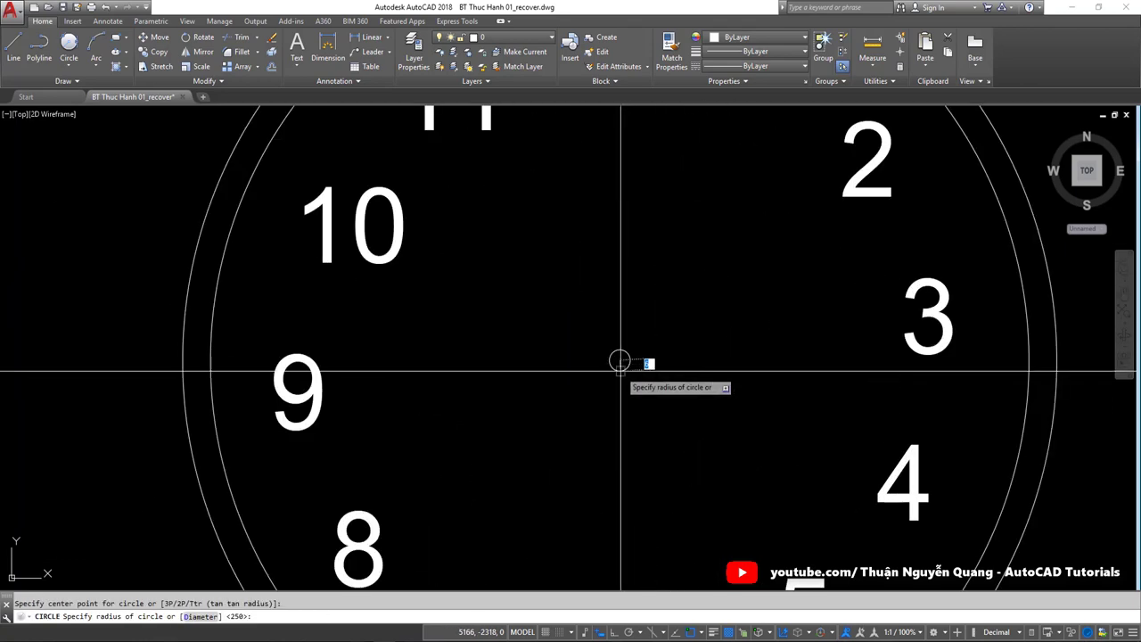
scroll(633, 379, "down", 3)
scroll(637, 381, "up", 4)
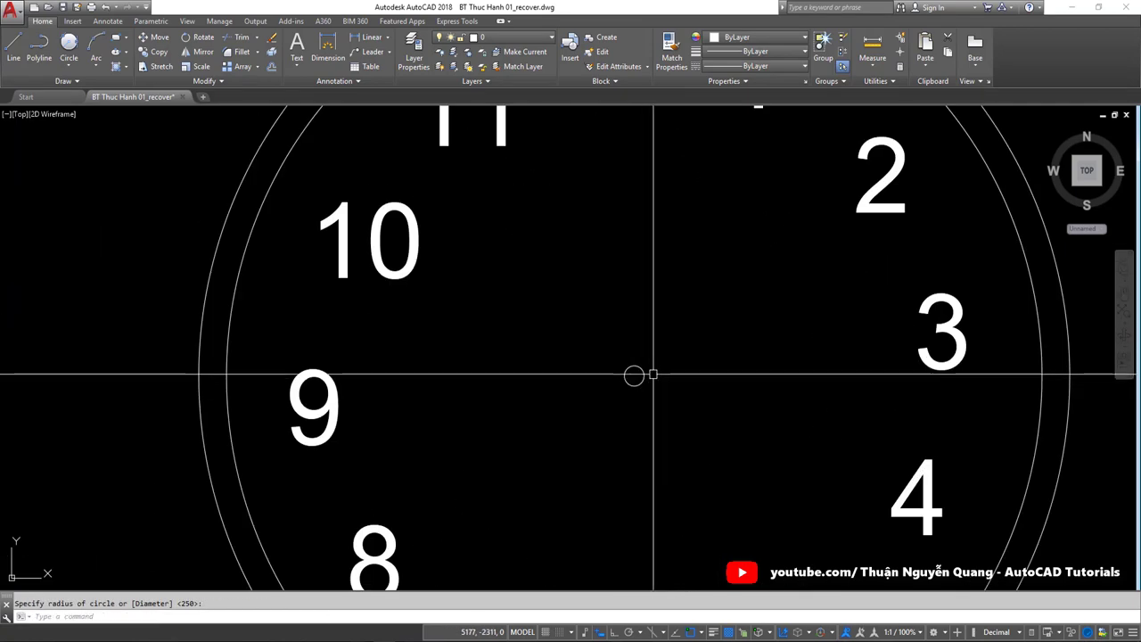
key("Escape")
Step: Fill the centre circle with a solid hatch to form the pivot dot
type("h")
key("Return")
scroll(634, 376, "down", 4)
scroll(649, 376, "down", 2)
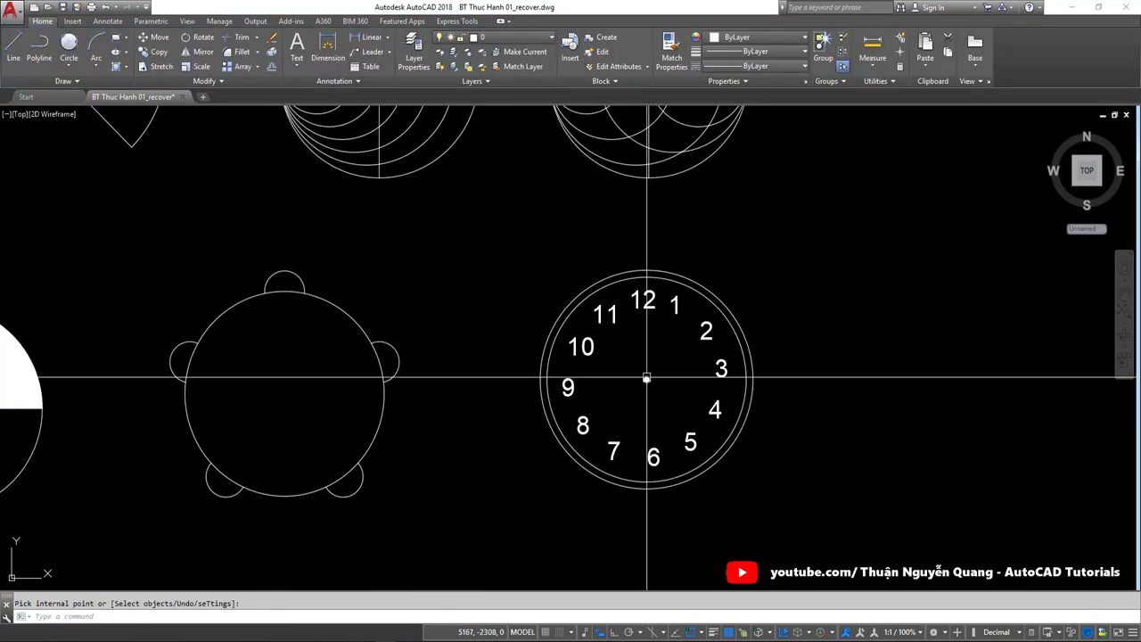
scroll(650, 379, "up", 4)
key("alt+Tab")
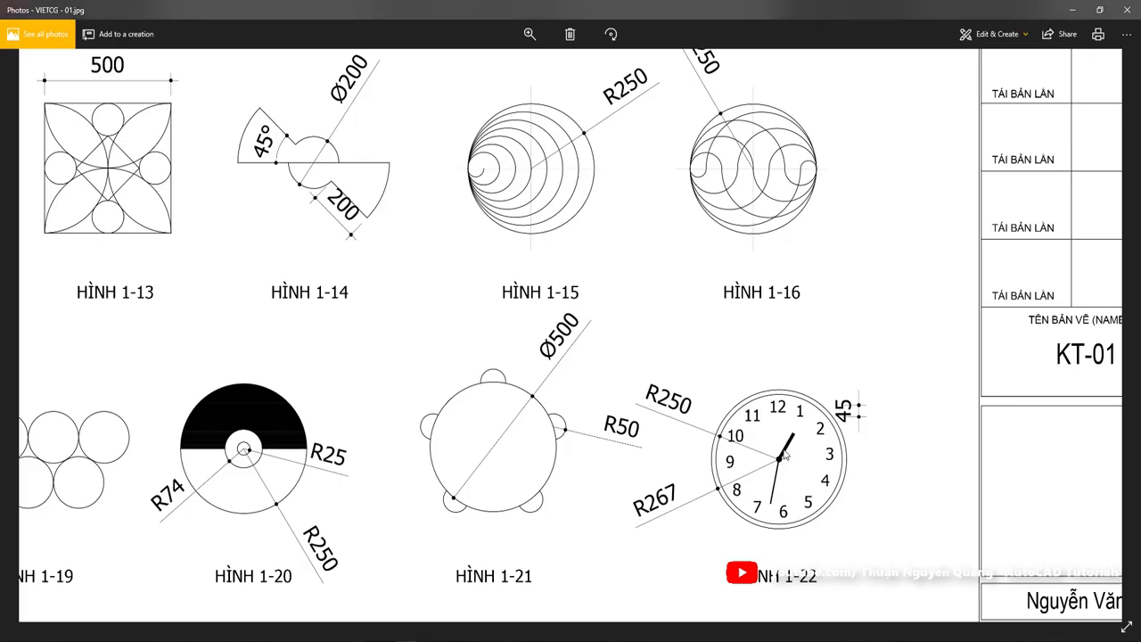
key("alt+Tab")
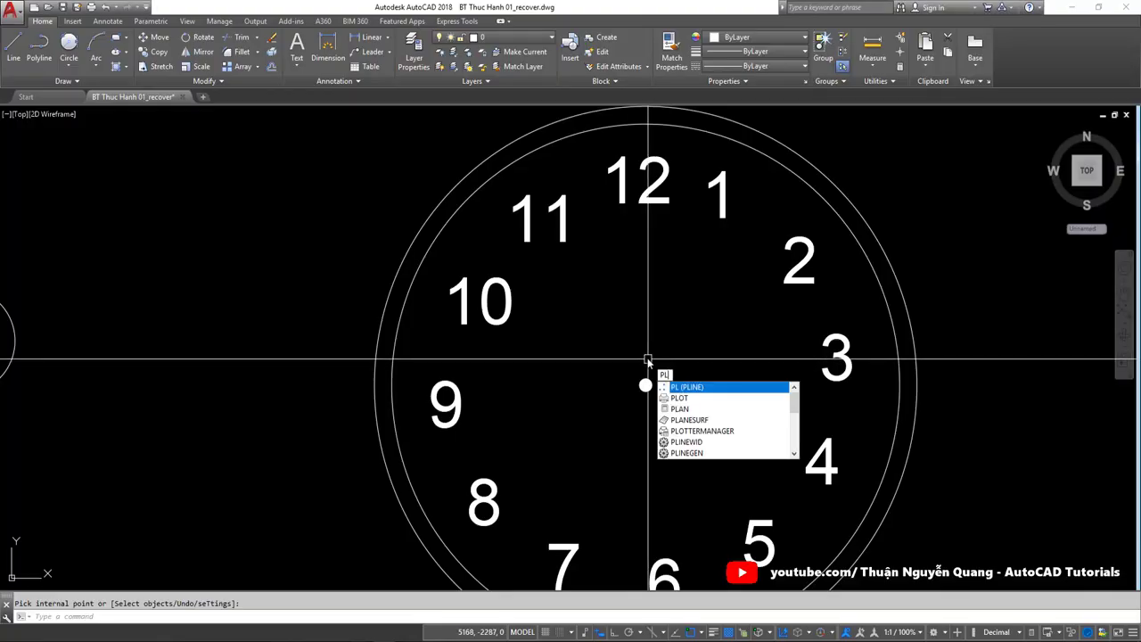
Step: Draw the hour hand polyline from the clock centre toward the 1
key("Return")
left_click(646, 385)
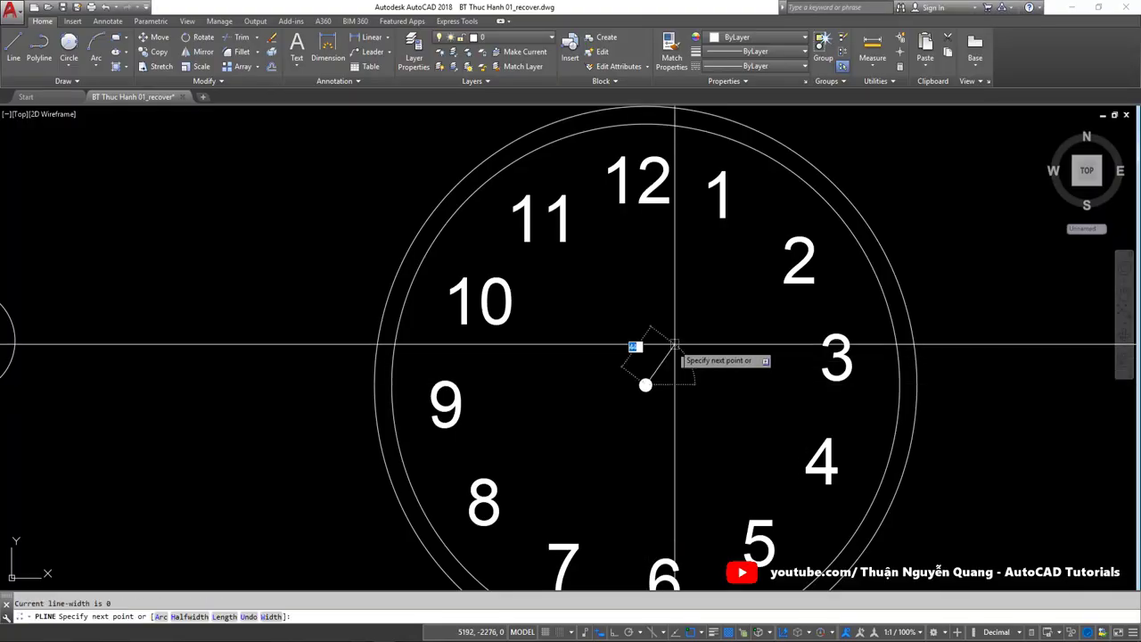
left_click(709, 290)
scroll(687, 348, "down", 3)
key("alt+Tab")
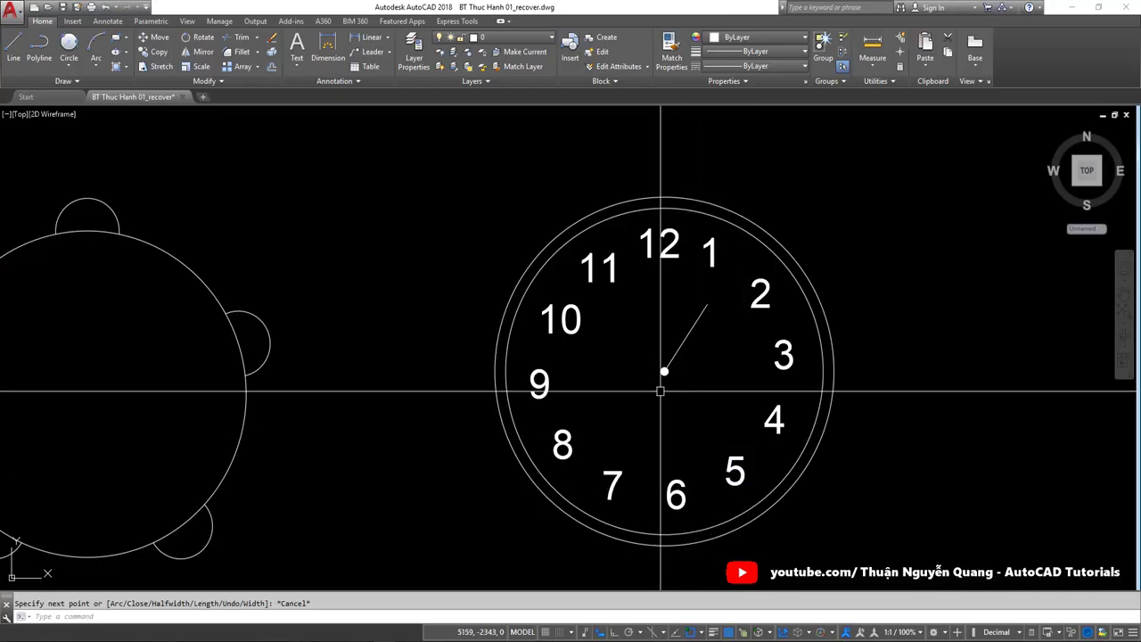
Step: Draw the minute hand polyline from the clock centre toward the 7
key("Return")
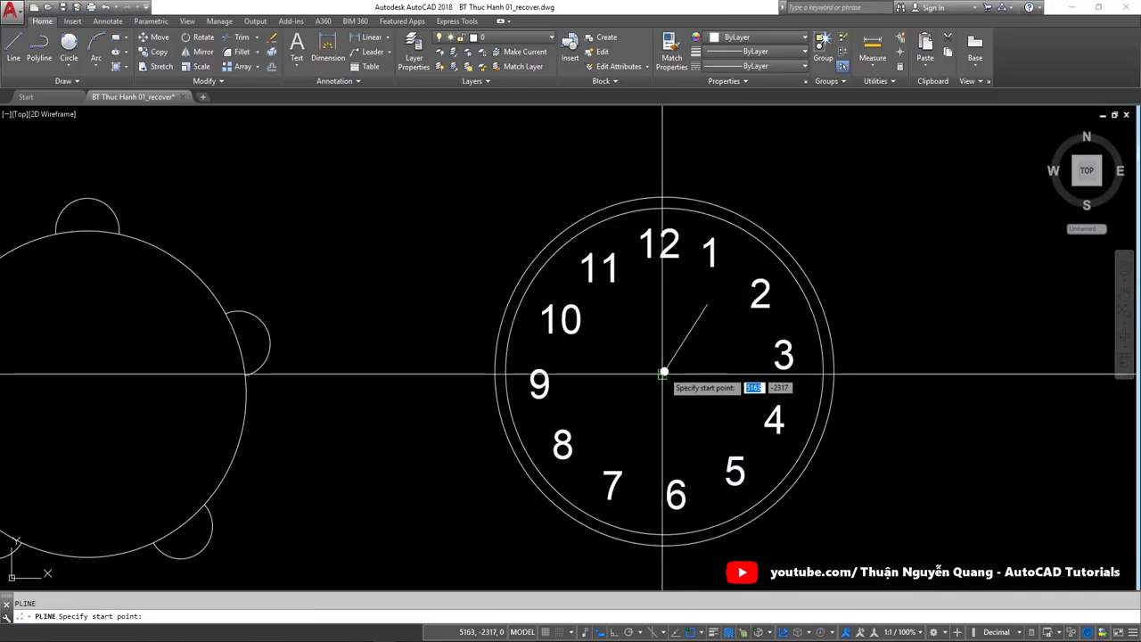
scroll(663, 372, "up", 2)
left_click(663, 368)
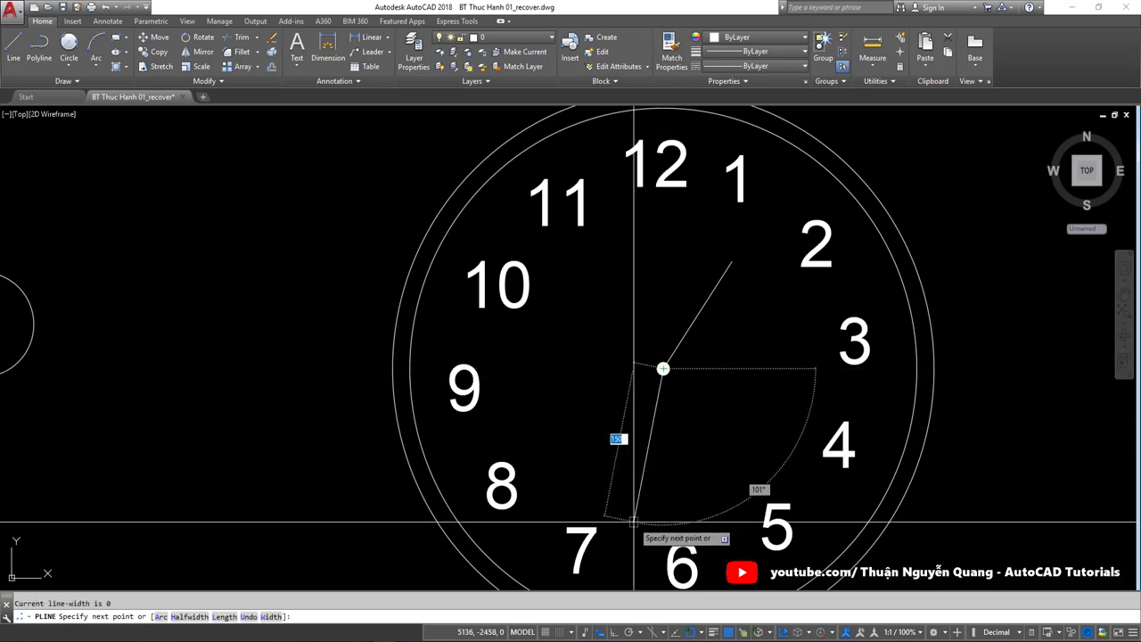
key("Escape")
scroll(696, 455, "down", 4)
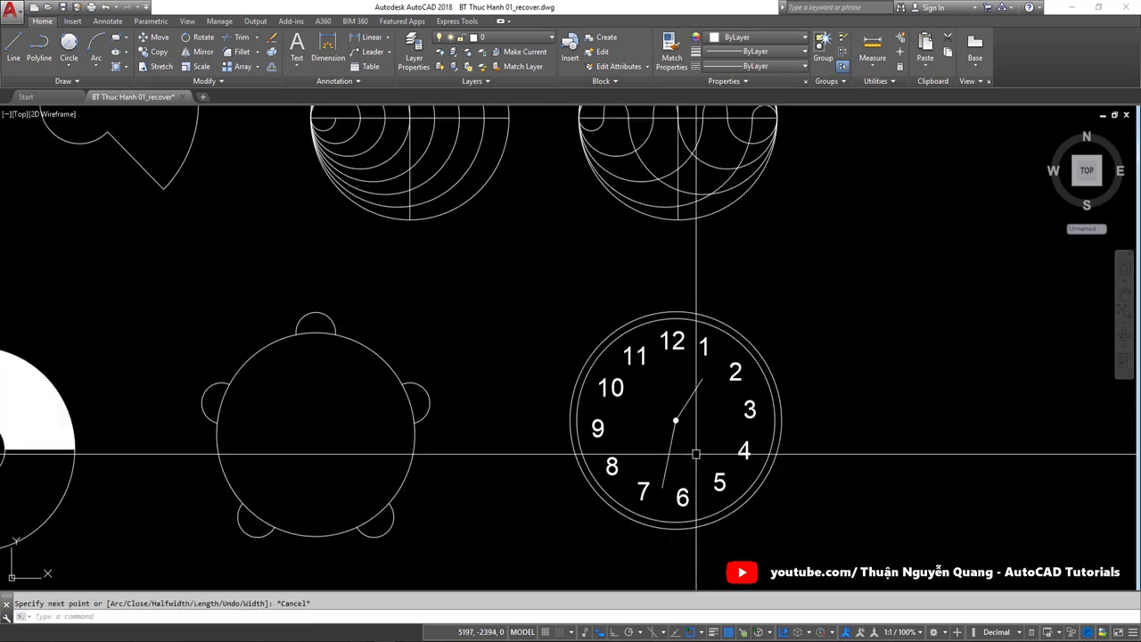
Step: Adjust the hour hand's outer tip slightly using its end grip
left_click(696, 390)
scroll(696, 389, "up", 4)
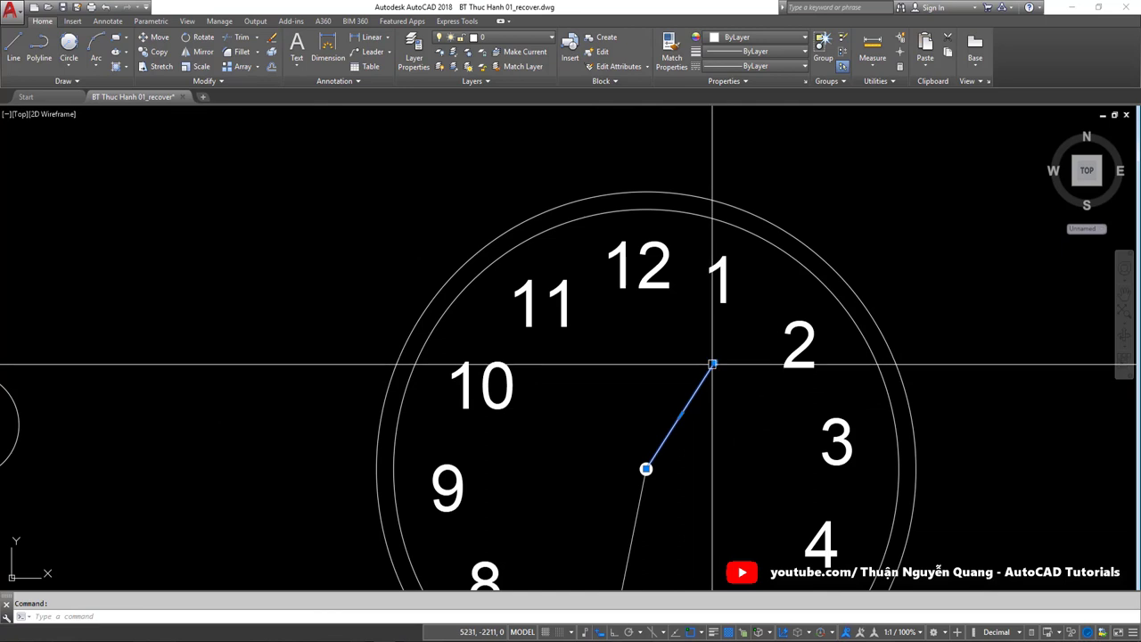
left_click(712, 363)
left_click(707, 365)
key("Escape")
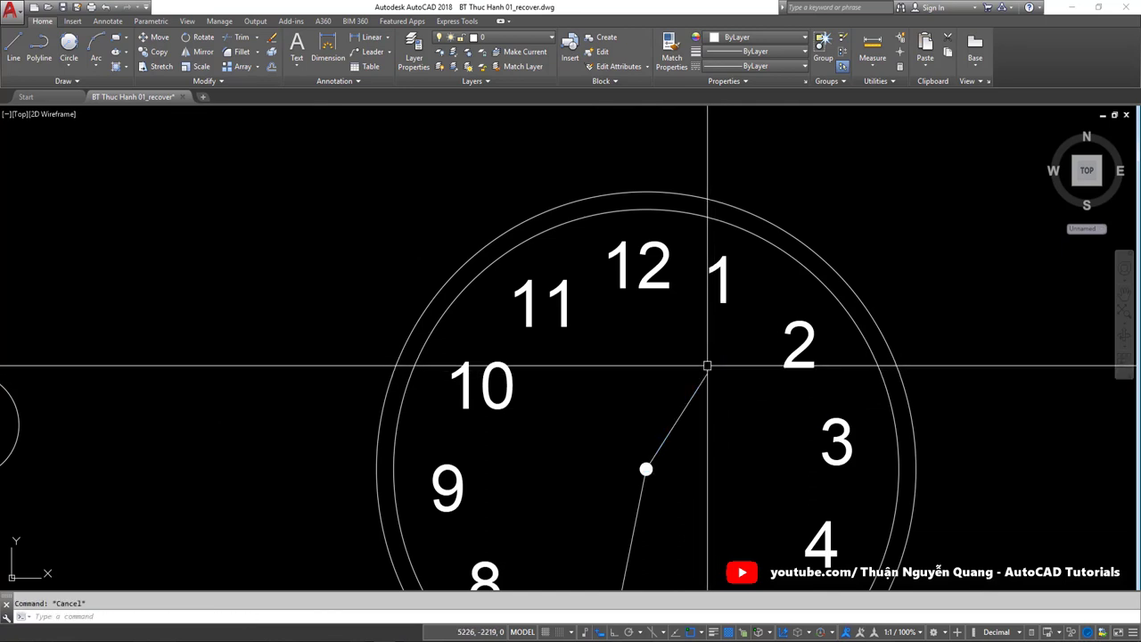
scroll(707, 365, "down", 4)
scroll(662, 365, "up", 3)
Step: Thicken the hour hand by setting a polyline width with PEDIT
double_click(661, 368)
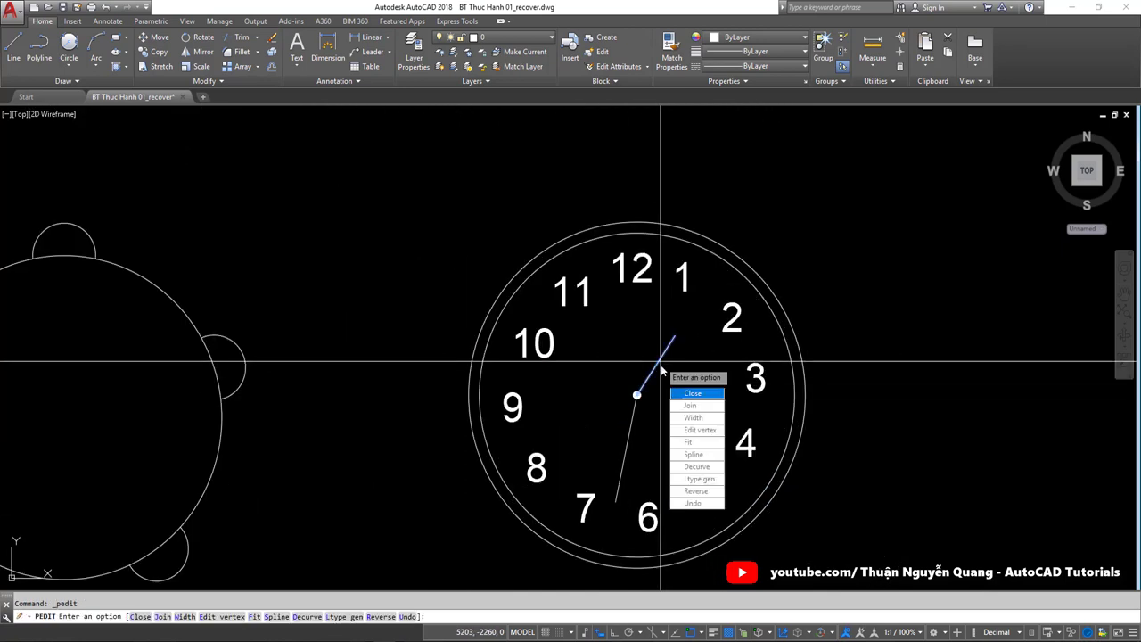
left_click(713, 417)
scroll(657, 351, "up", 4)
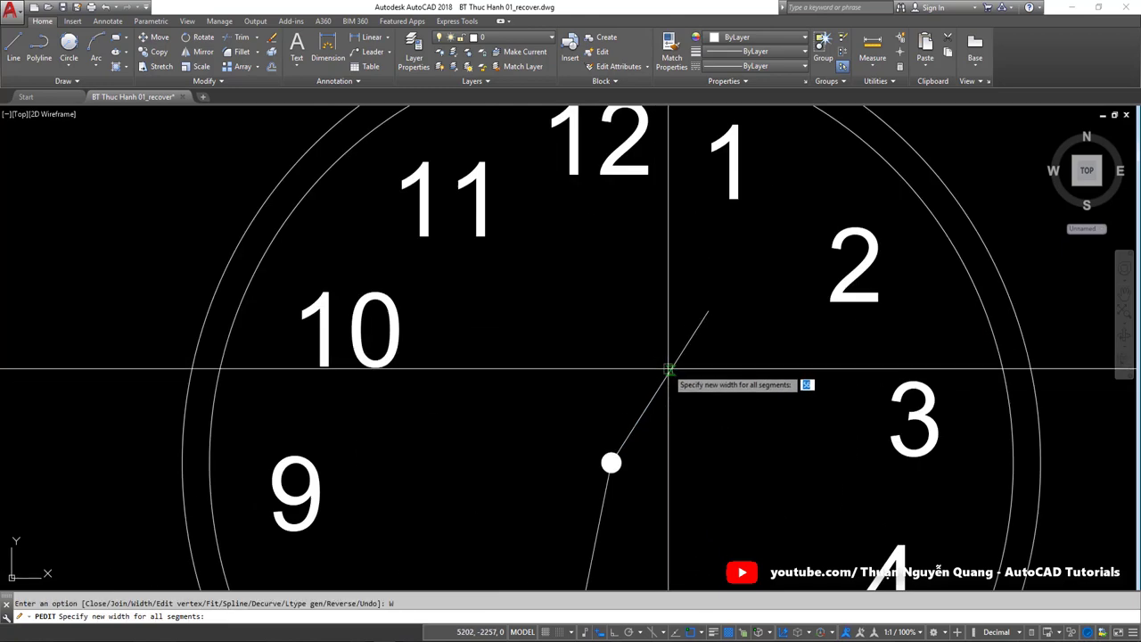
left_click(669, 369)
scroll(683, 382, "up", 3)
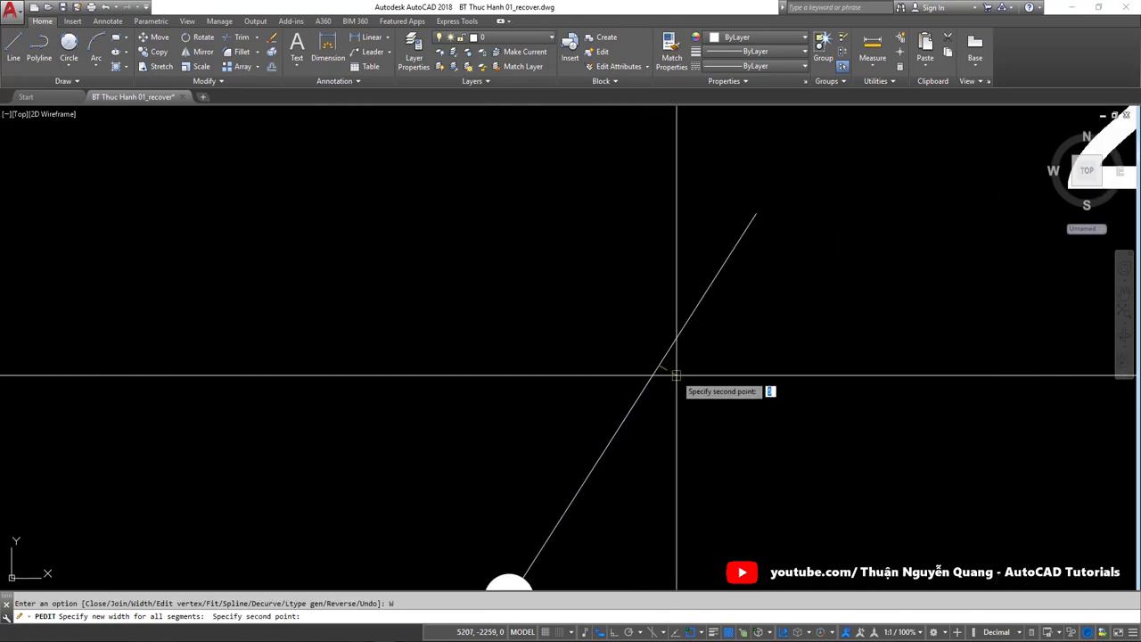
left_click(676, 375)
scroll(676, 382, "down", 4)
key("Escape")
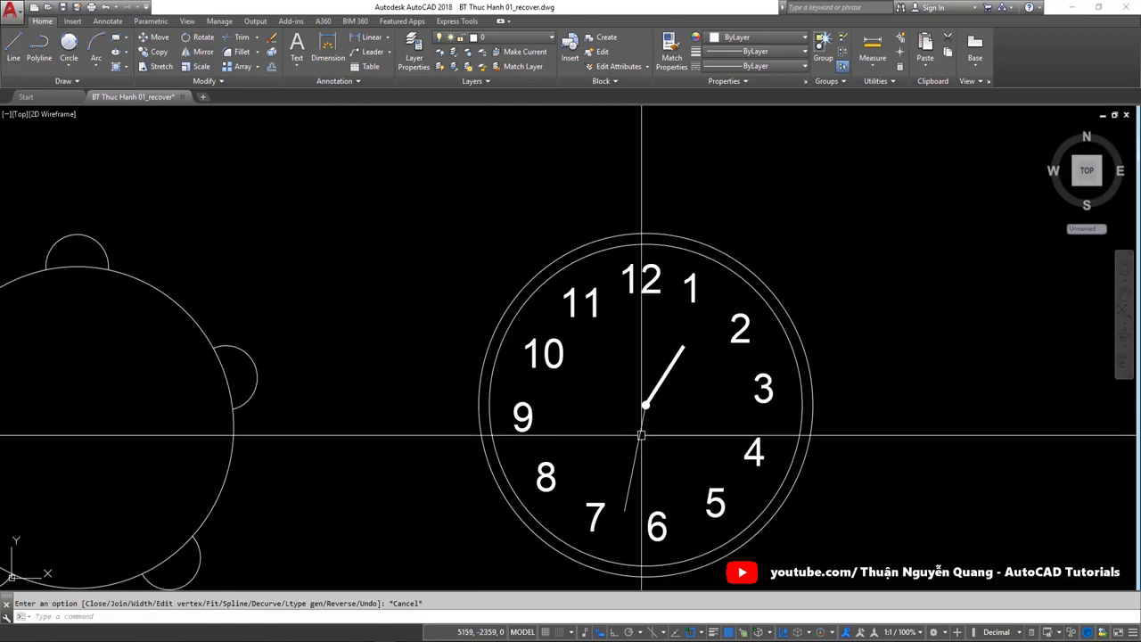
scroll(704, 410, "down", 4)
scroll(741, 455, "up", 1)
Step: Zoom out to view all the finished exercise drawings
scroll(704, 415, "up", 2)
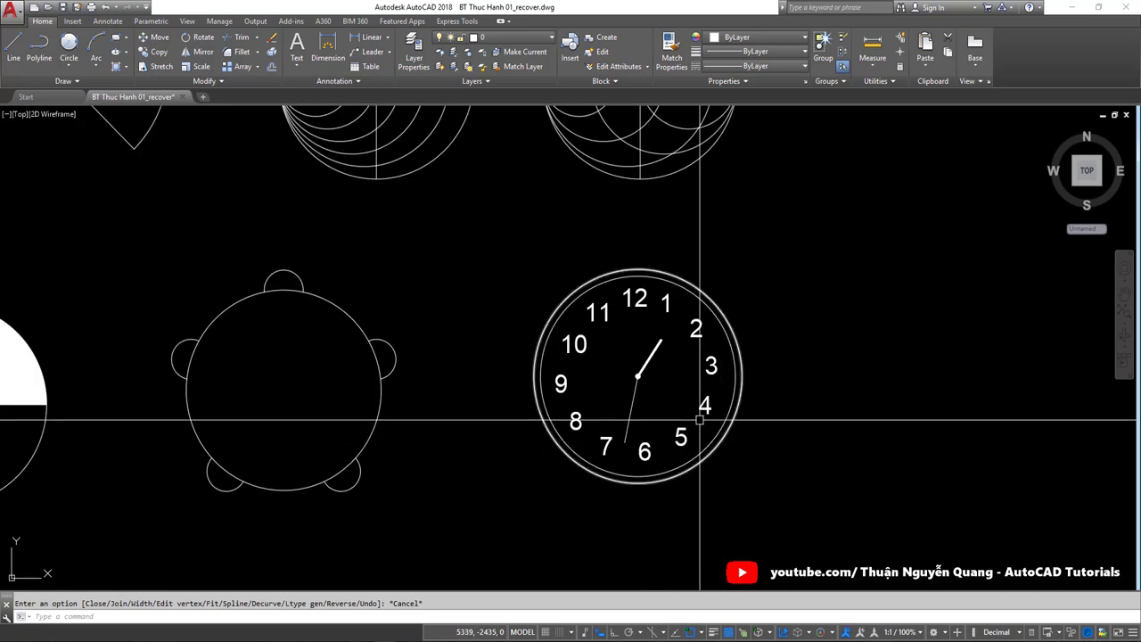
scroll(656, 365, "up", 2)
scroll(744, 364, "down", 4)
scroll(750, 375, "down", 4)
scroll(751, 375, "down", 2)
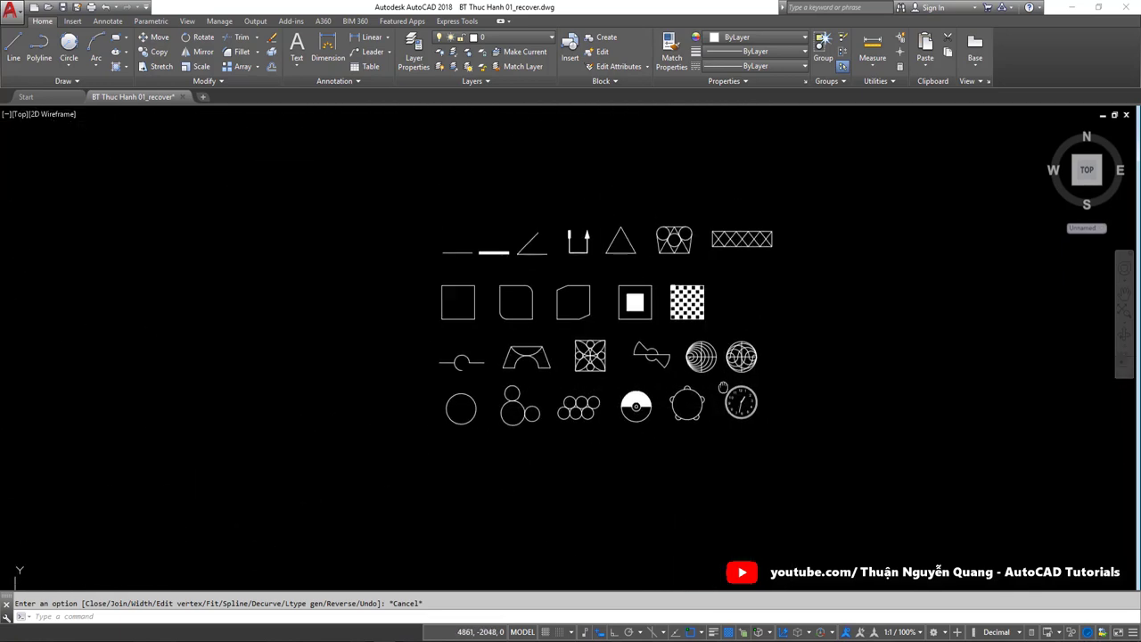
scroll(668, 247, "up", 2)
Step: Window-select the drawings, clear the selection, and bring up the VIETCG - 01.jpg sheet in Photos
left_click(241, 140)
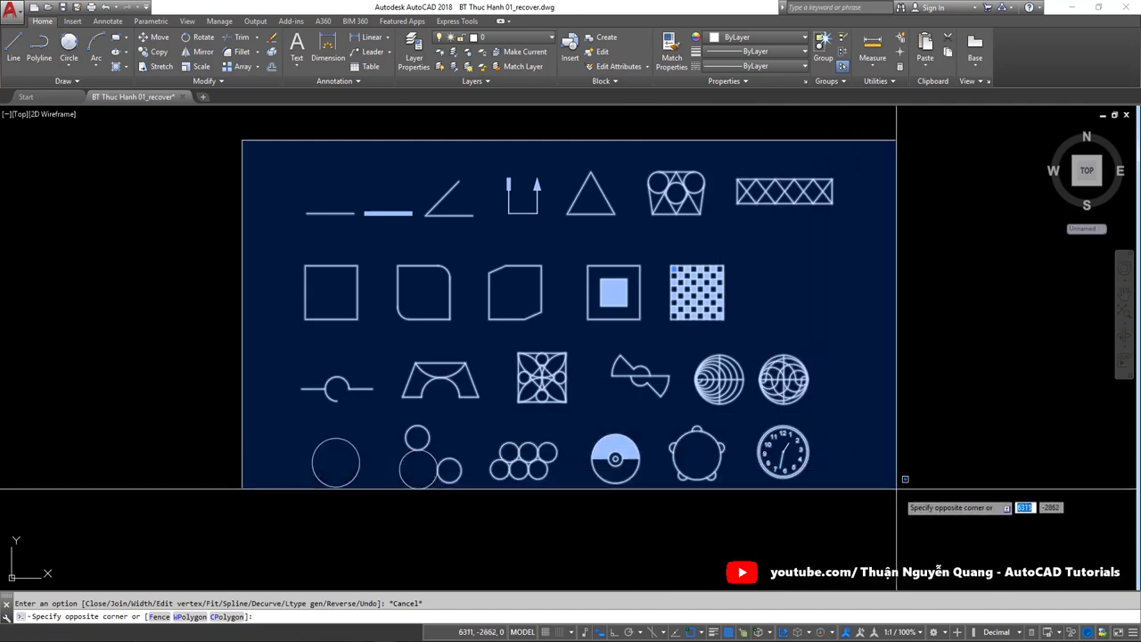
left_click(896, 478)
key("Escape")
left_click(961, 526)
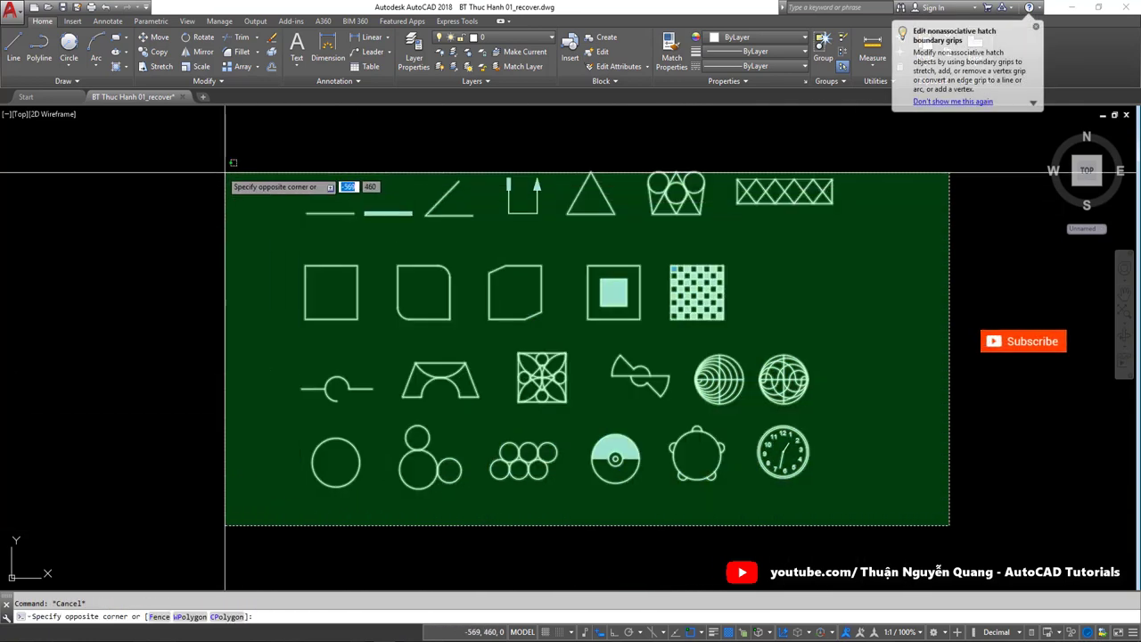
key("Escape")
left_click(484, 619)
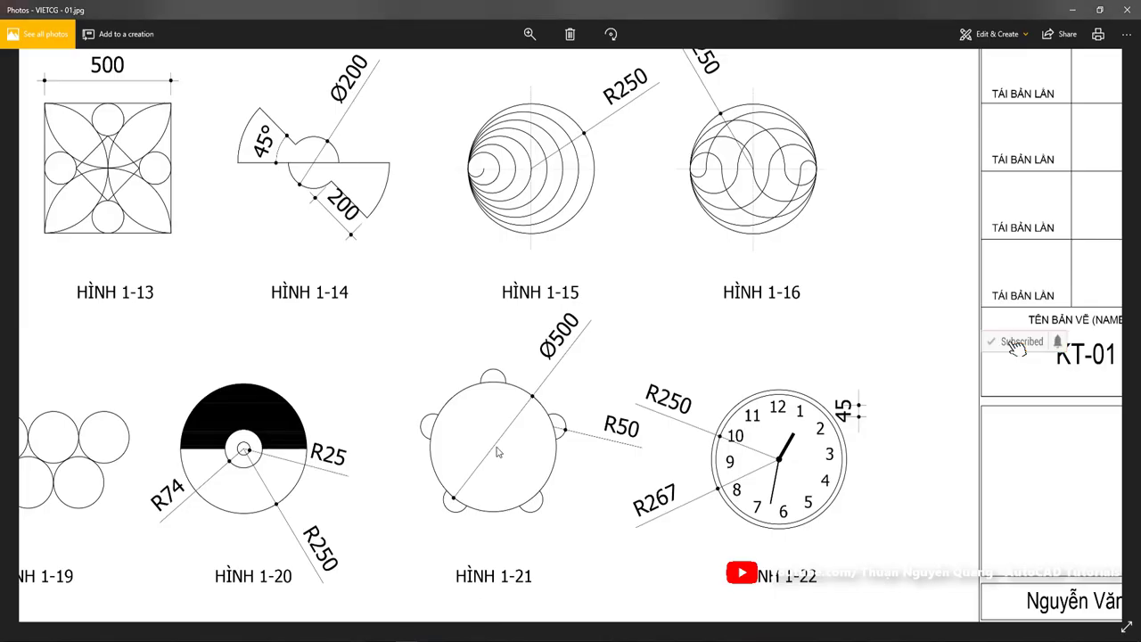